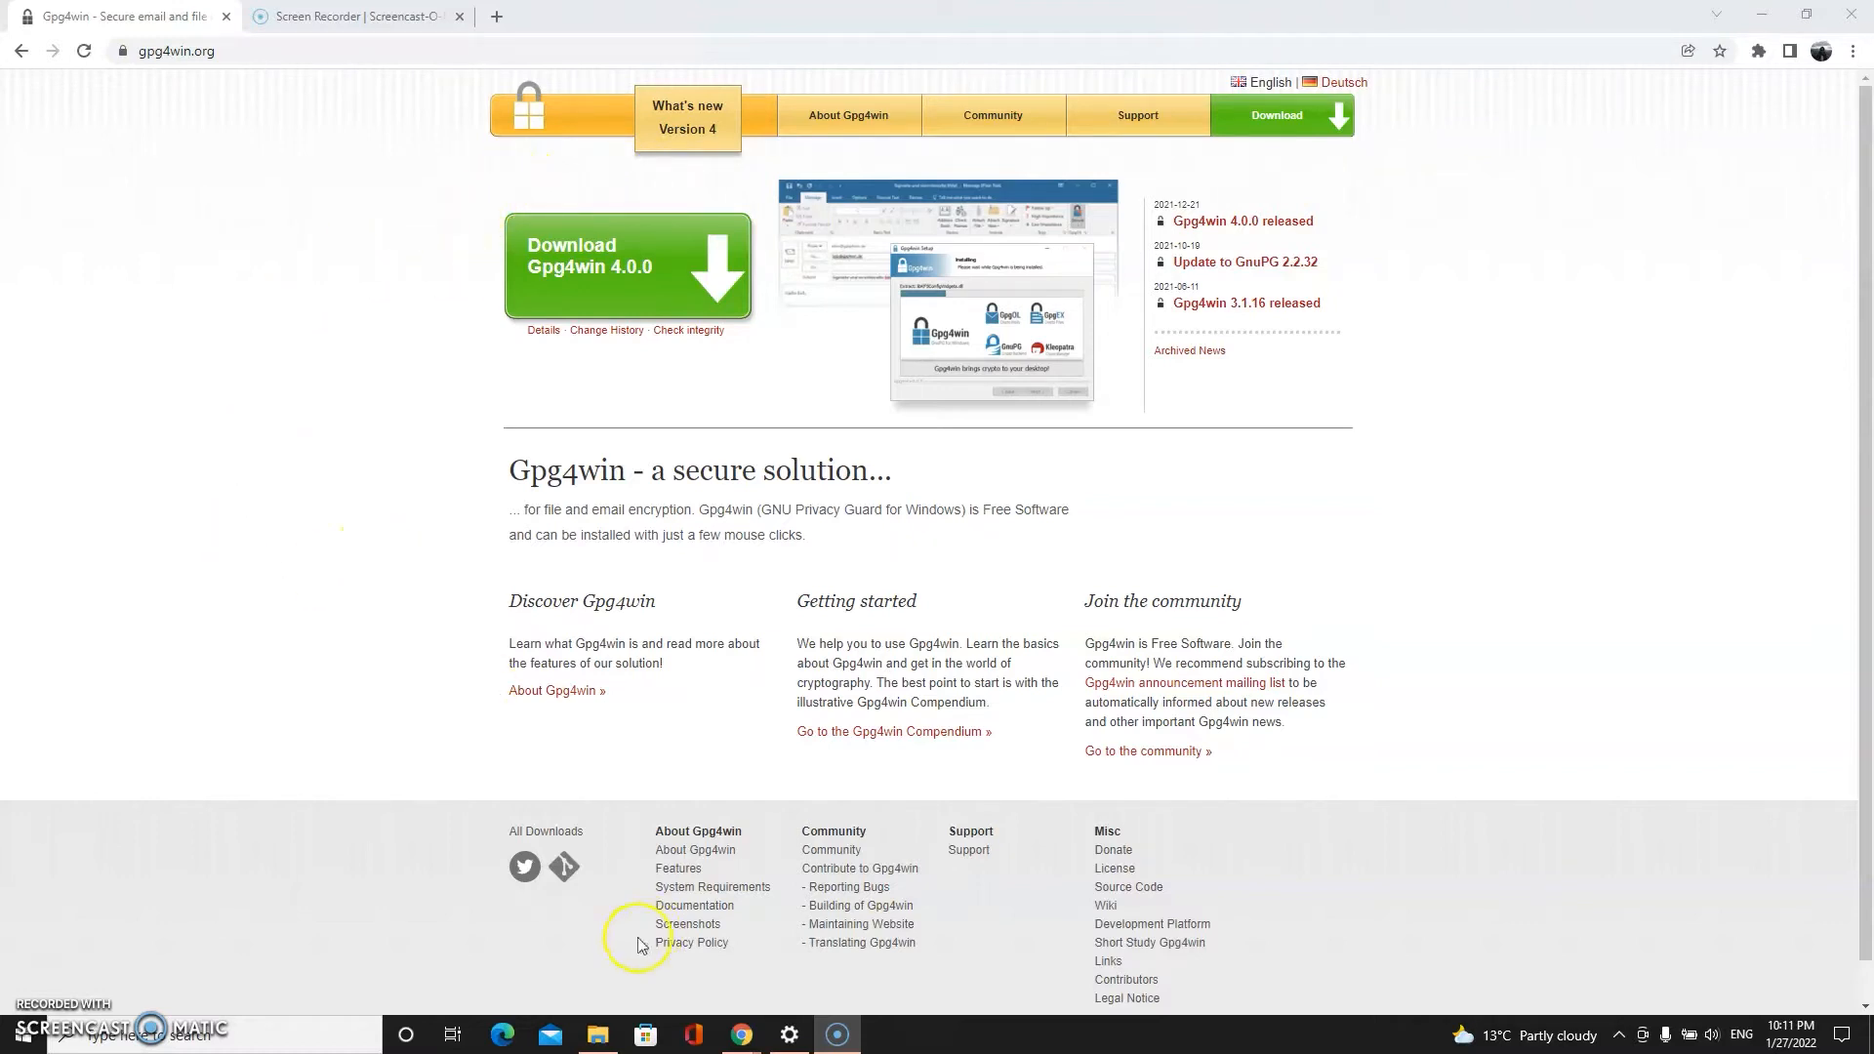
Install Gpg4win from the gpg4win-4.0.0 installer in the video folder, using English and the default components, and launch Kleopatra at the end
left_click(595, 1030)
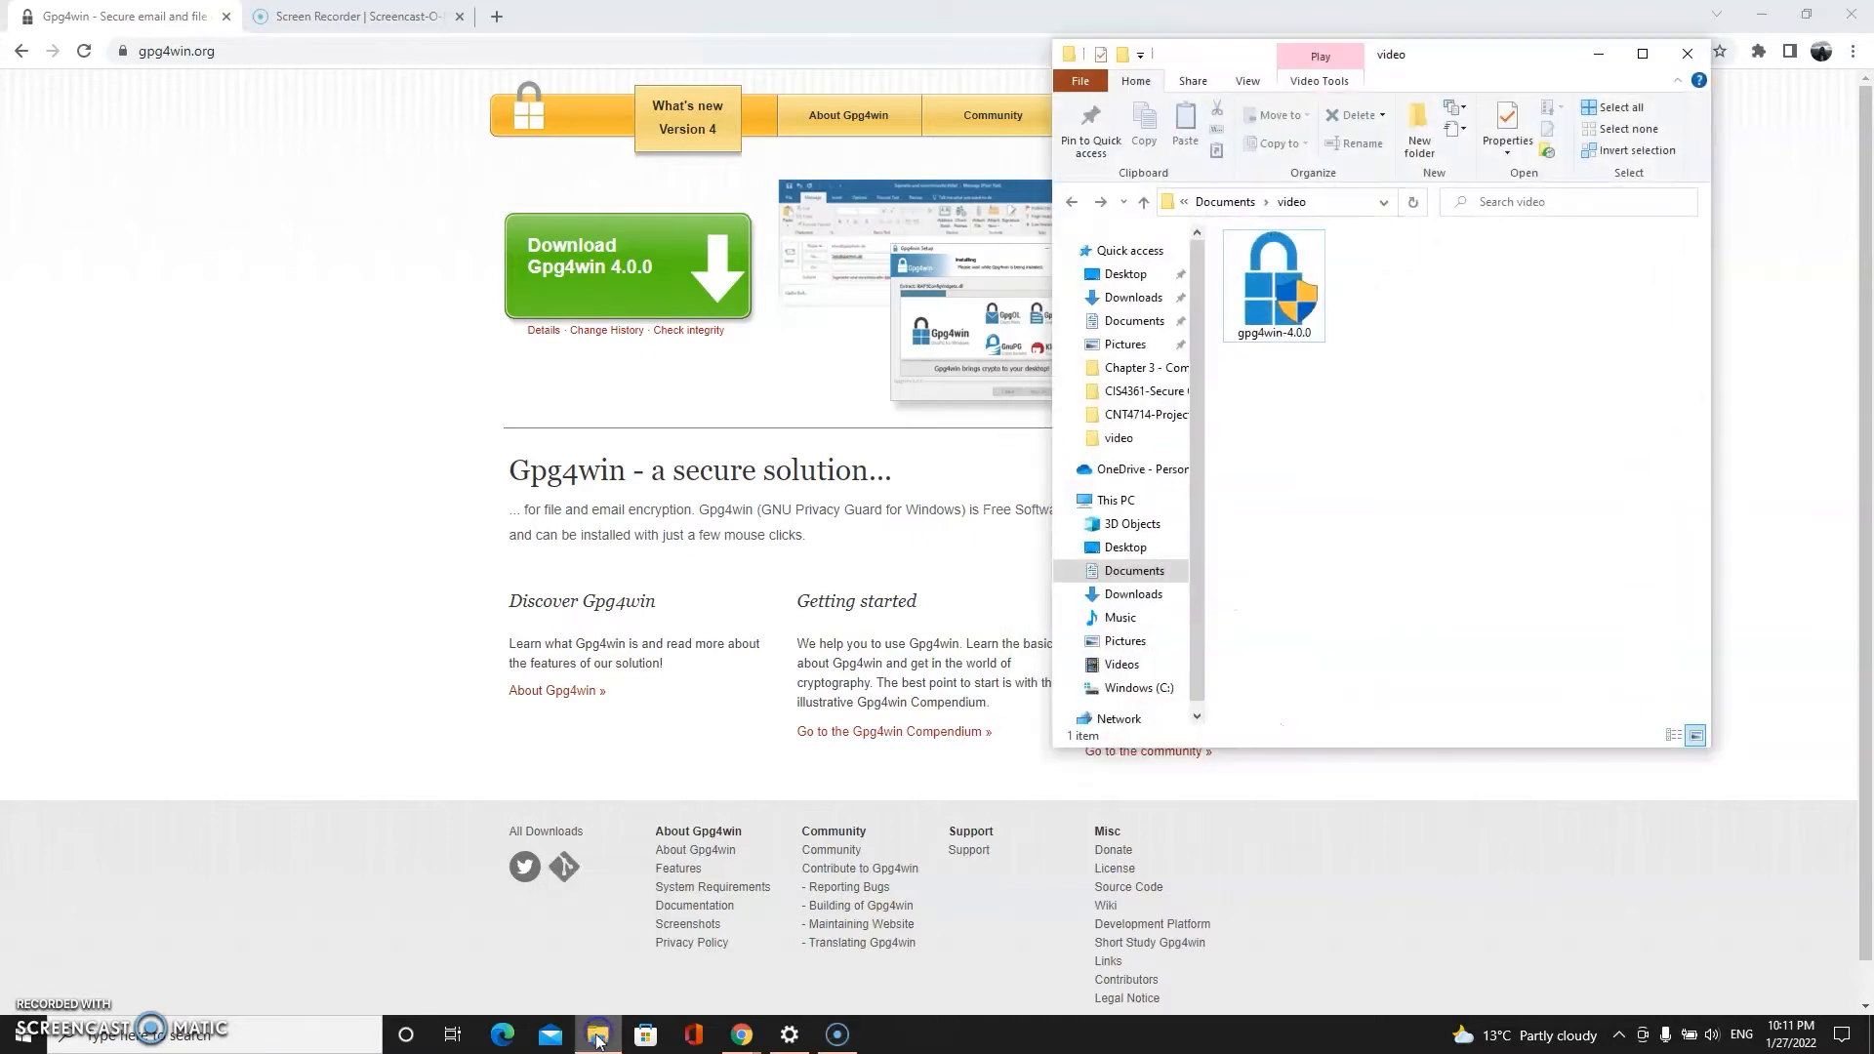
left_click(1270, 274)
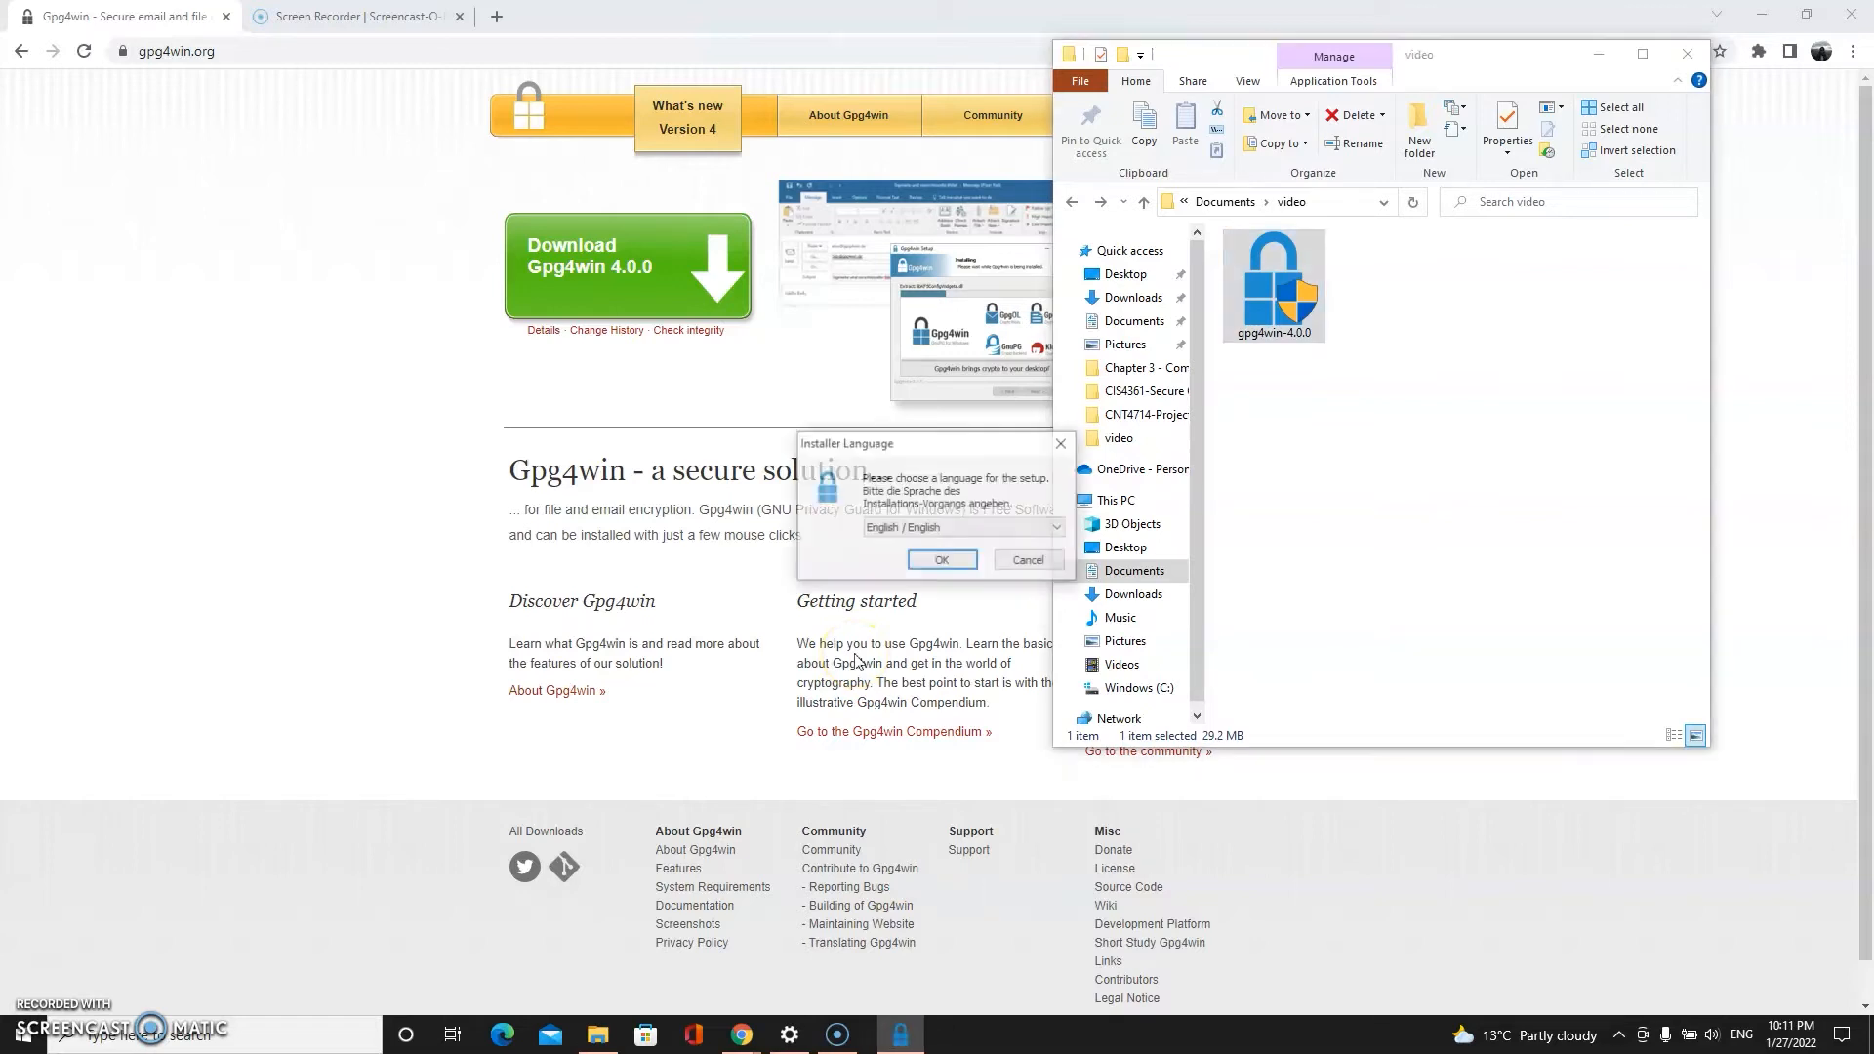
left_click(947, 563)
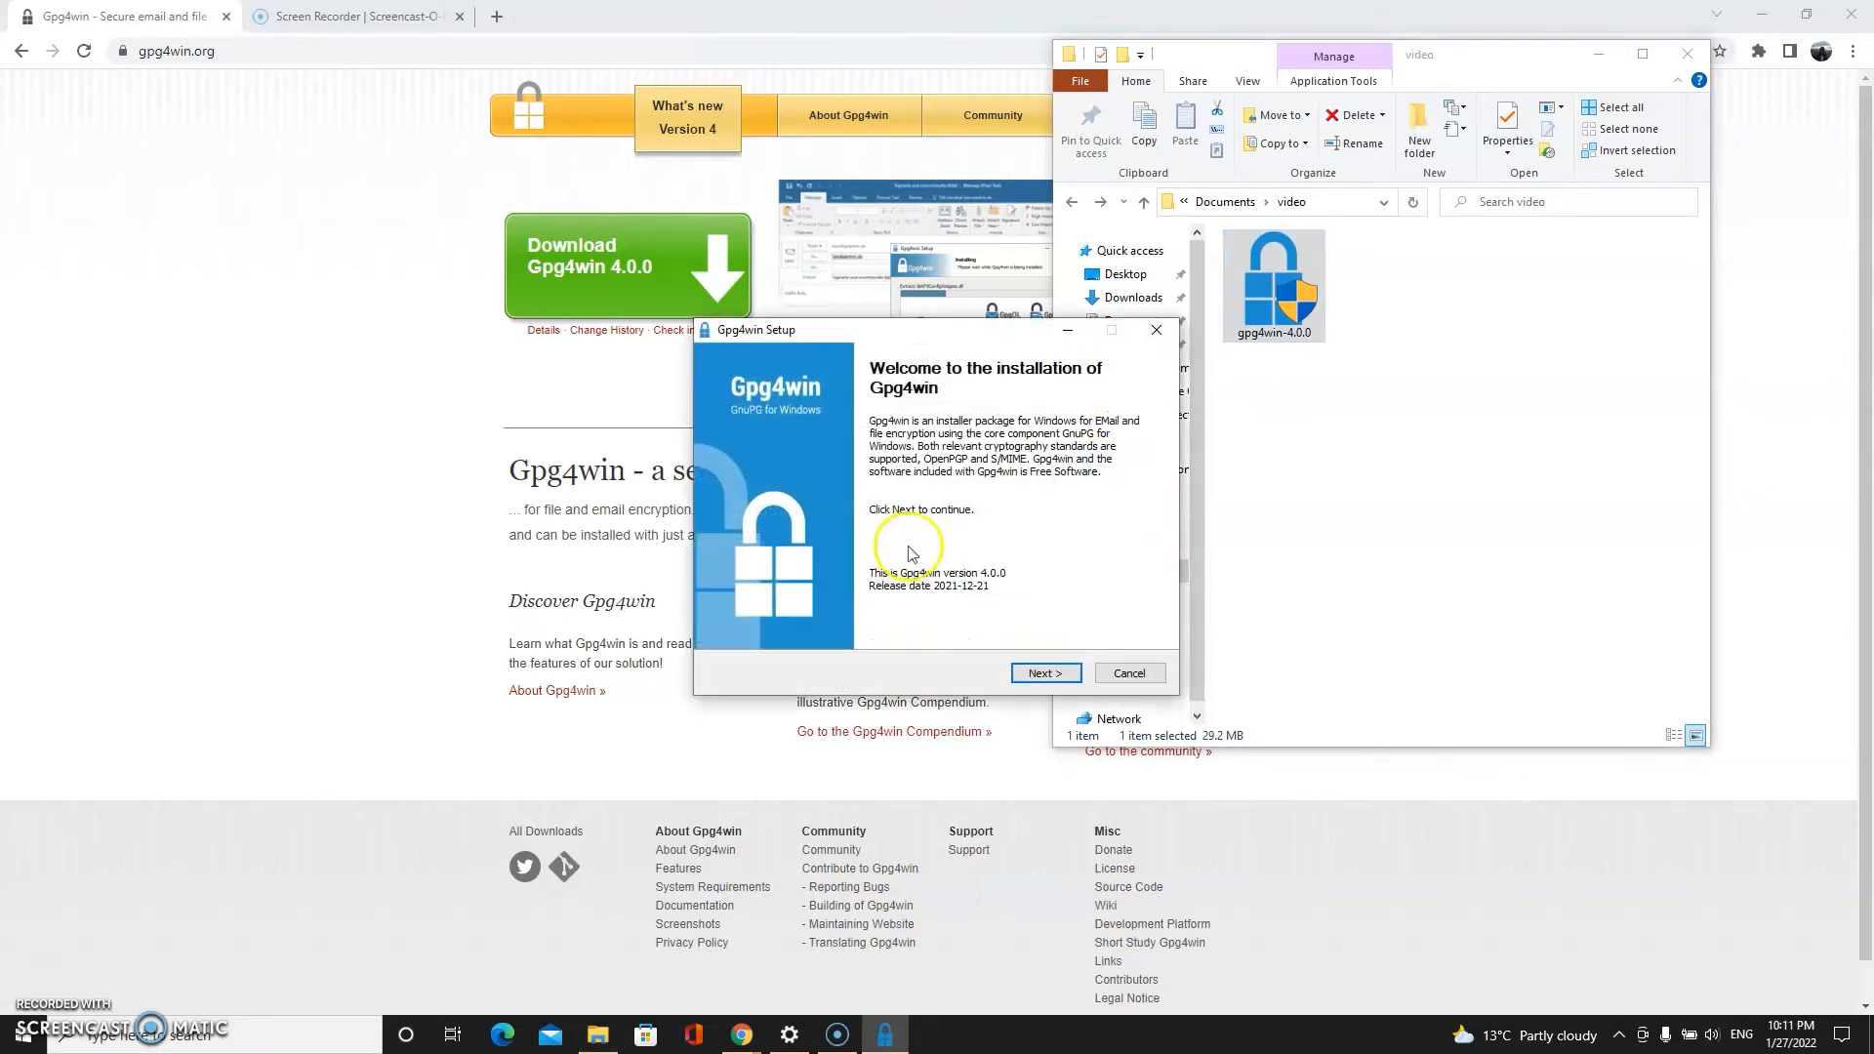
left_click(1034, 678)
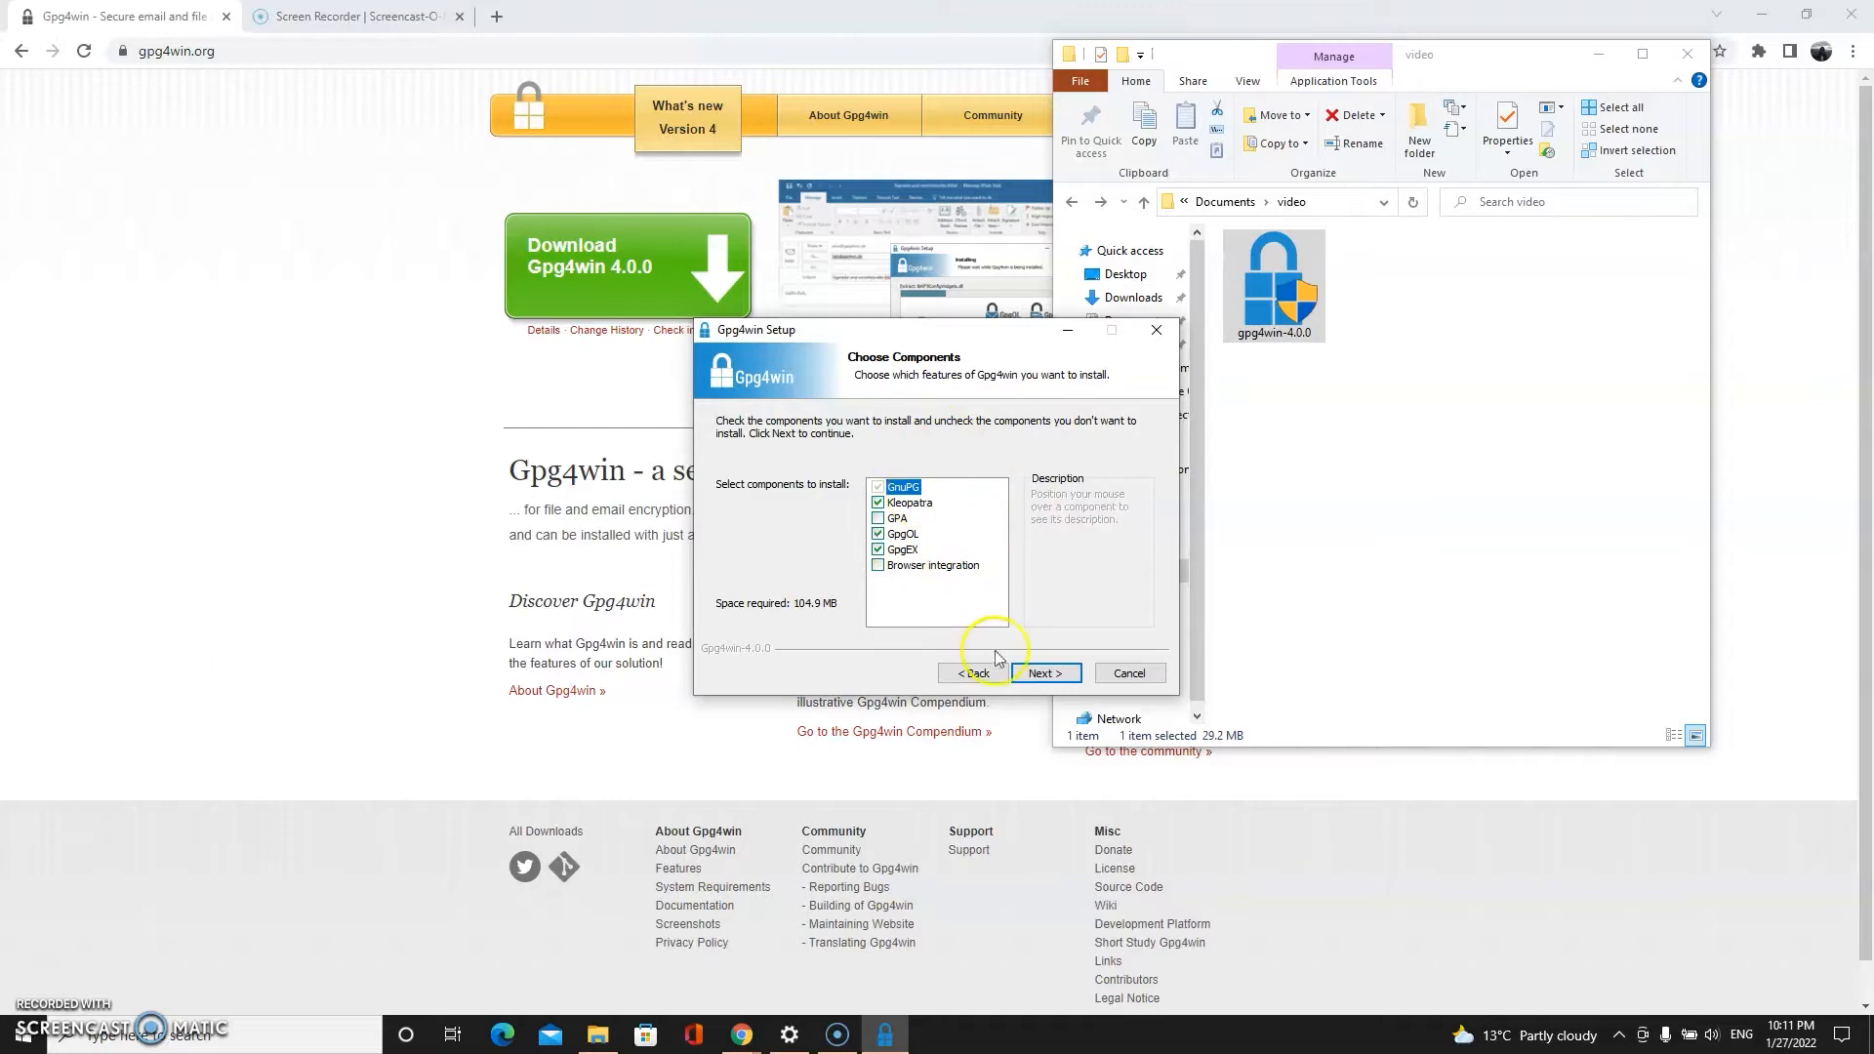
left_click(1054, 677)
left_click(1054, 676)
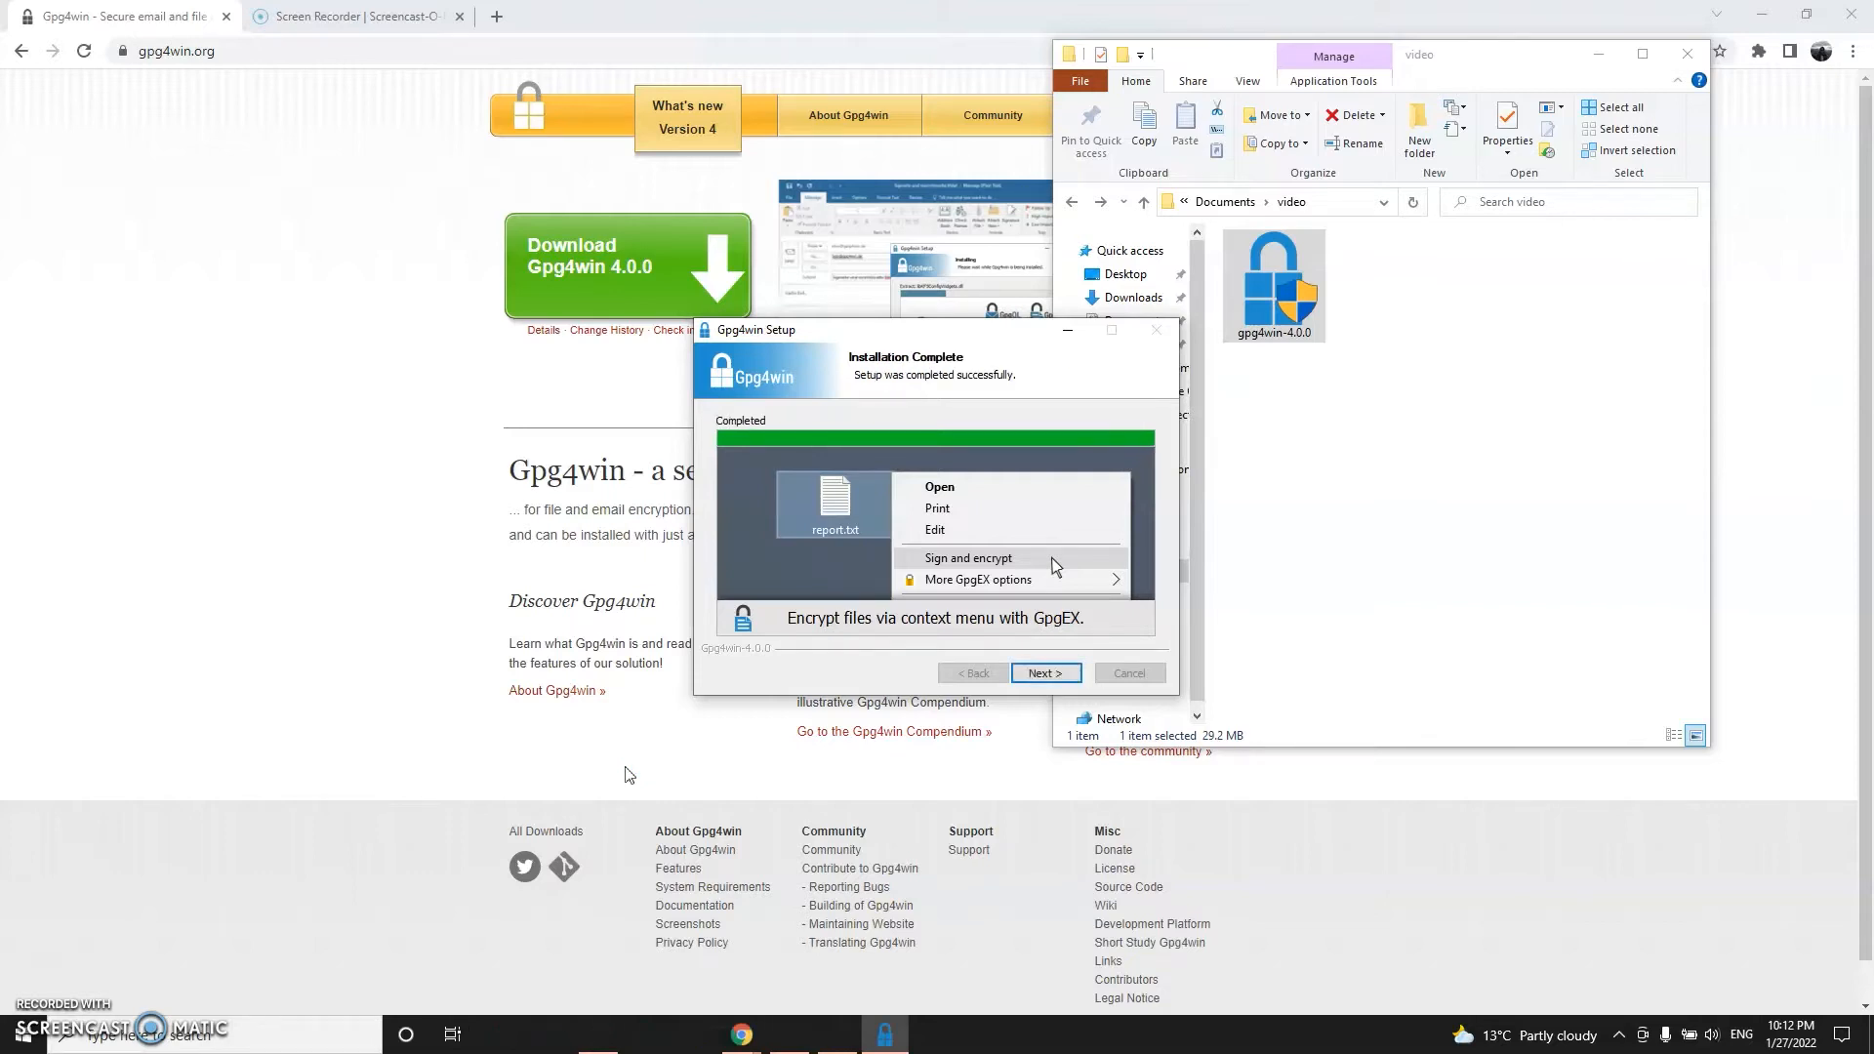
left_click(1054, 677)
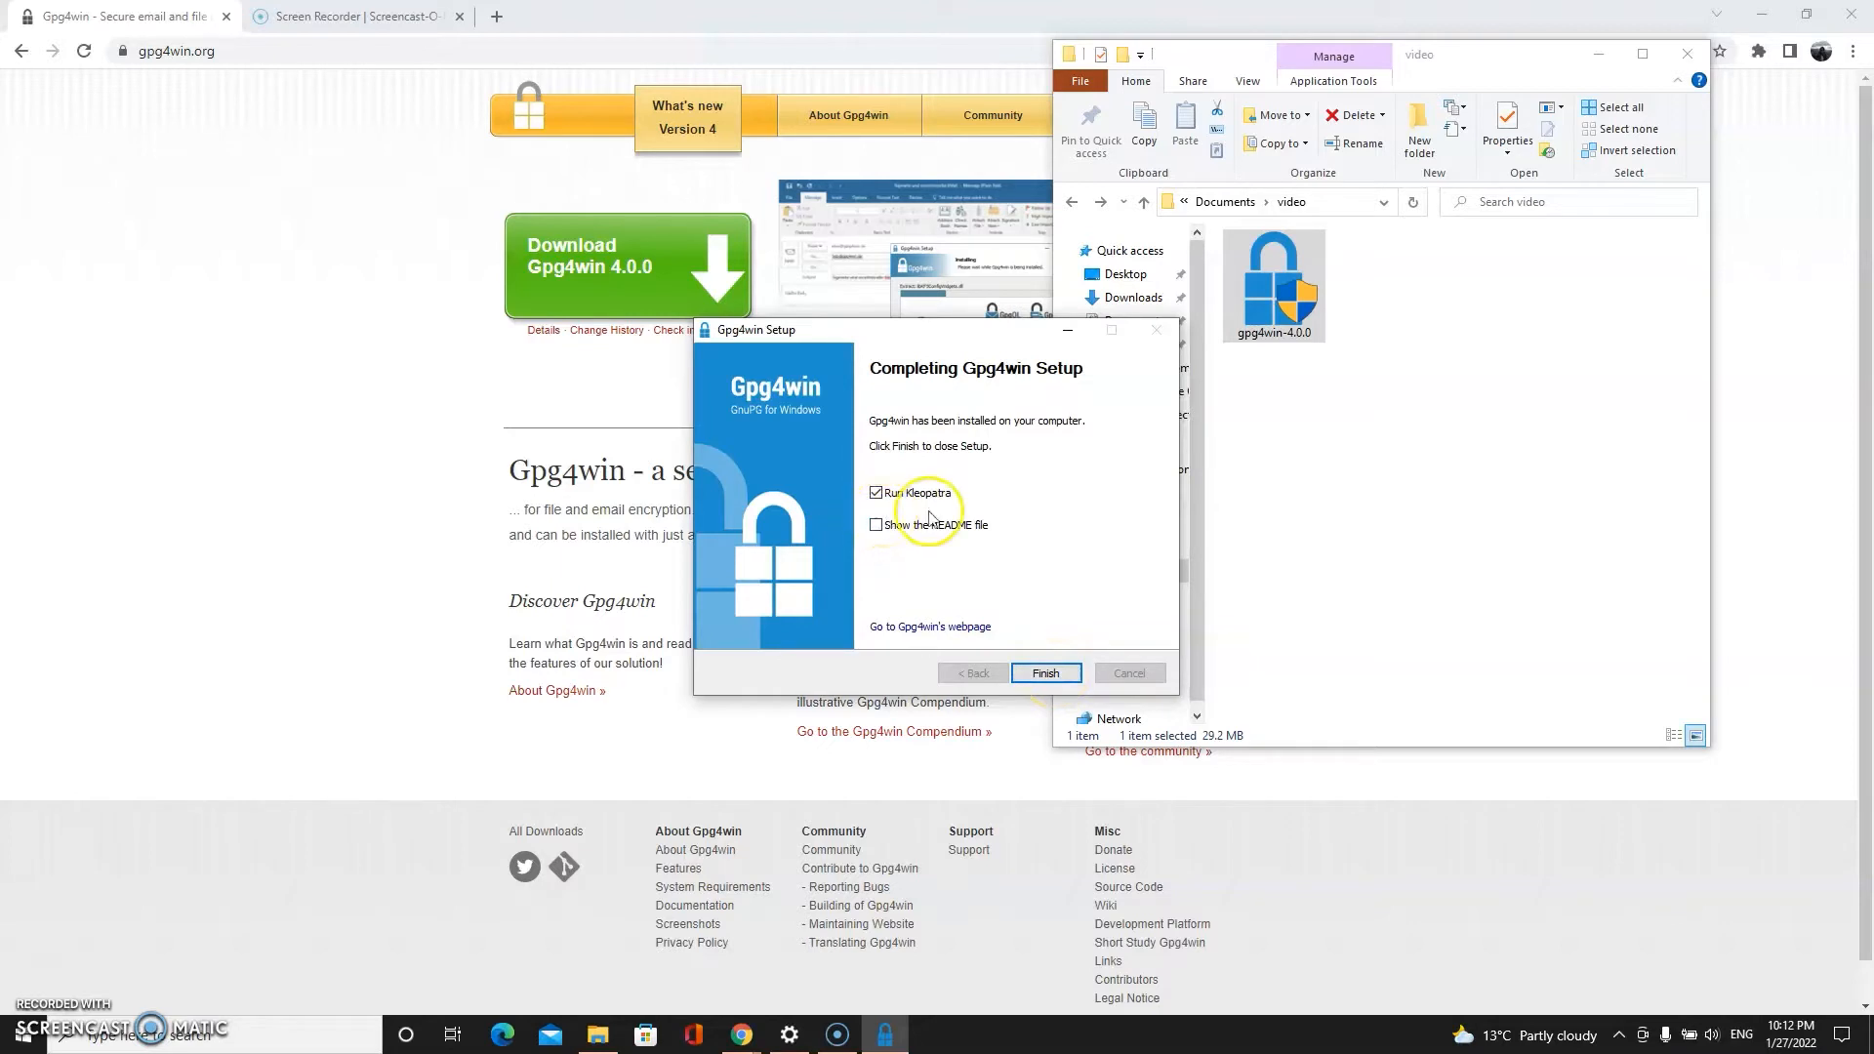
left_click(1044, 674)
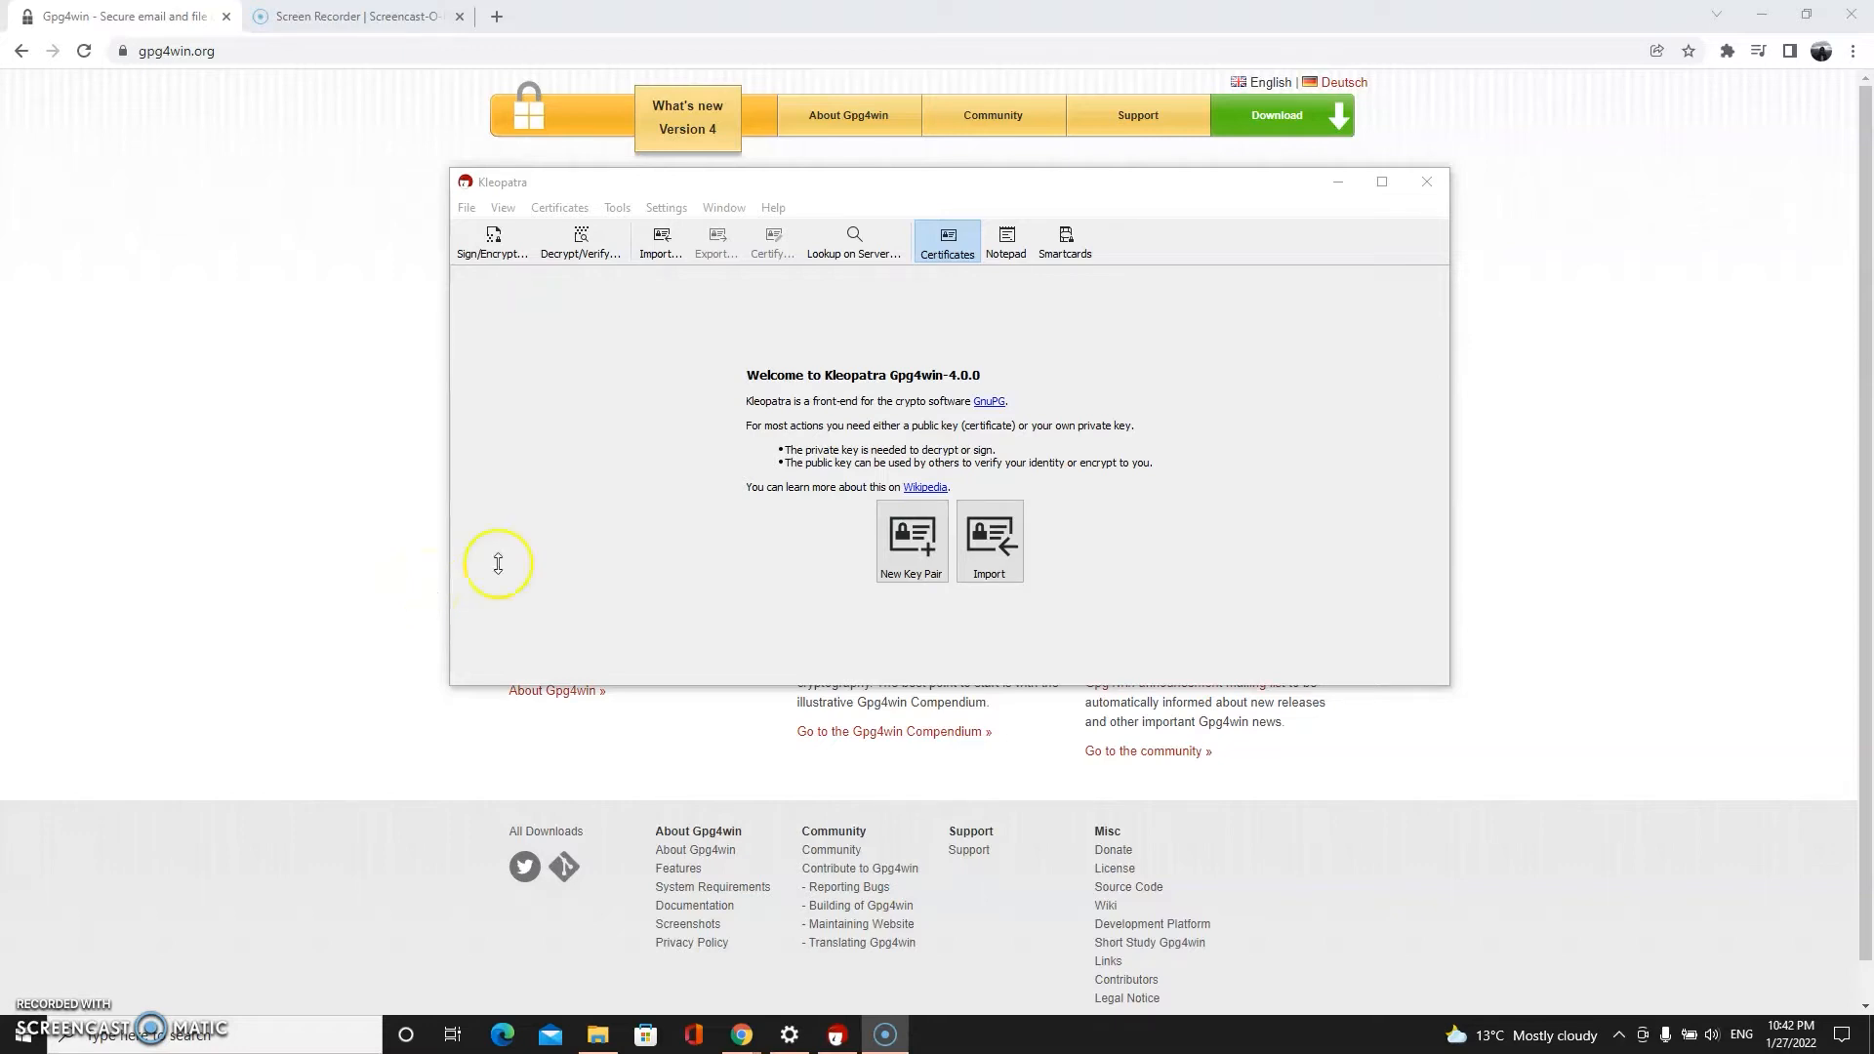
Start creating a new personal OpenPGP key pair in Kleopatra
left_click(1110, 190)
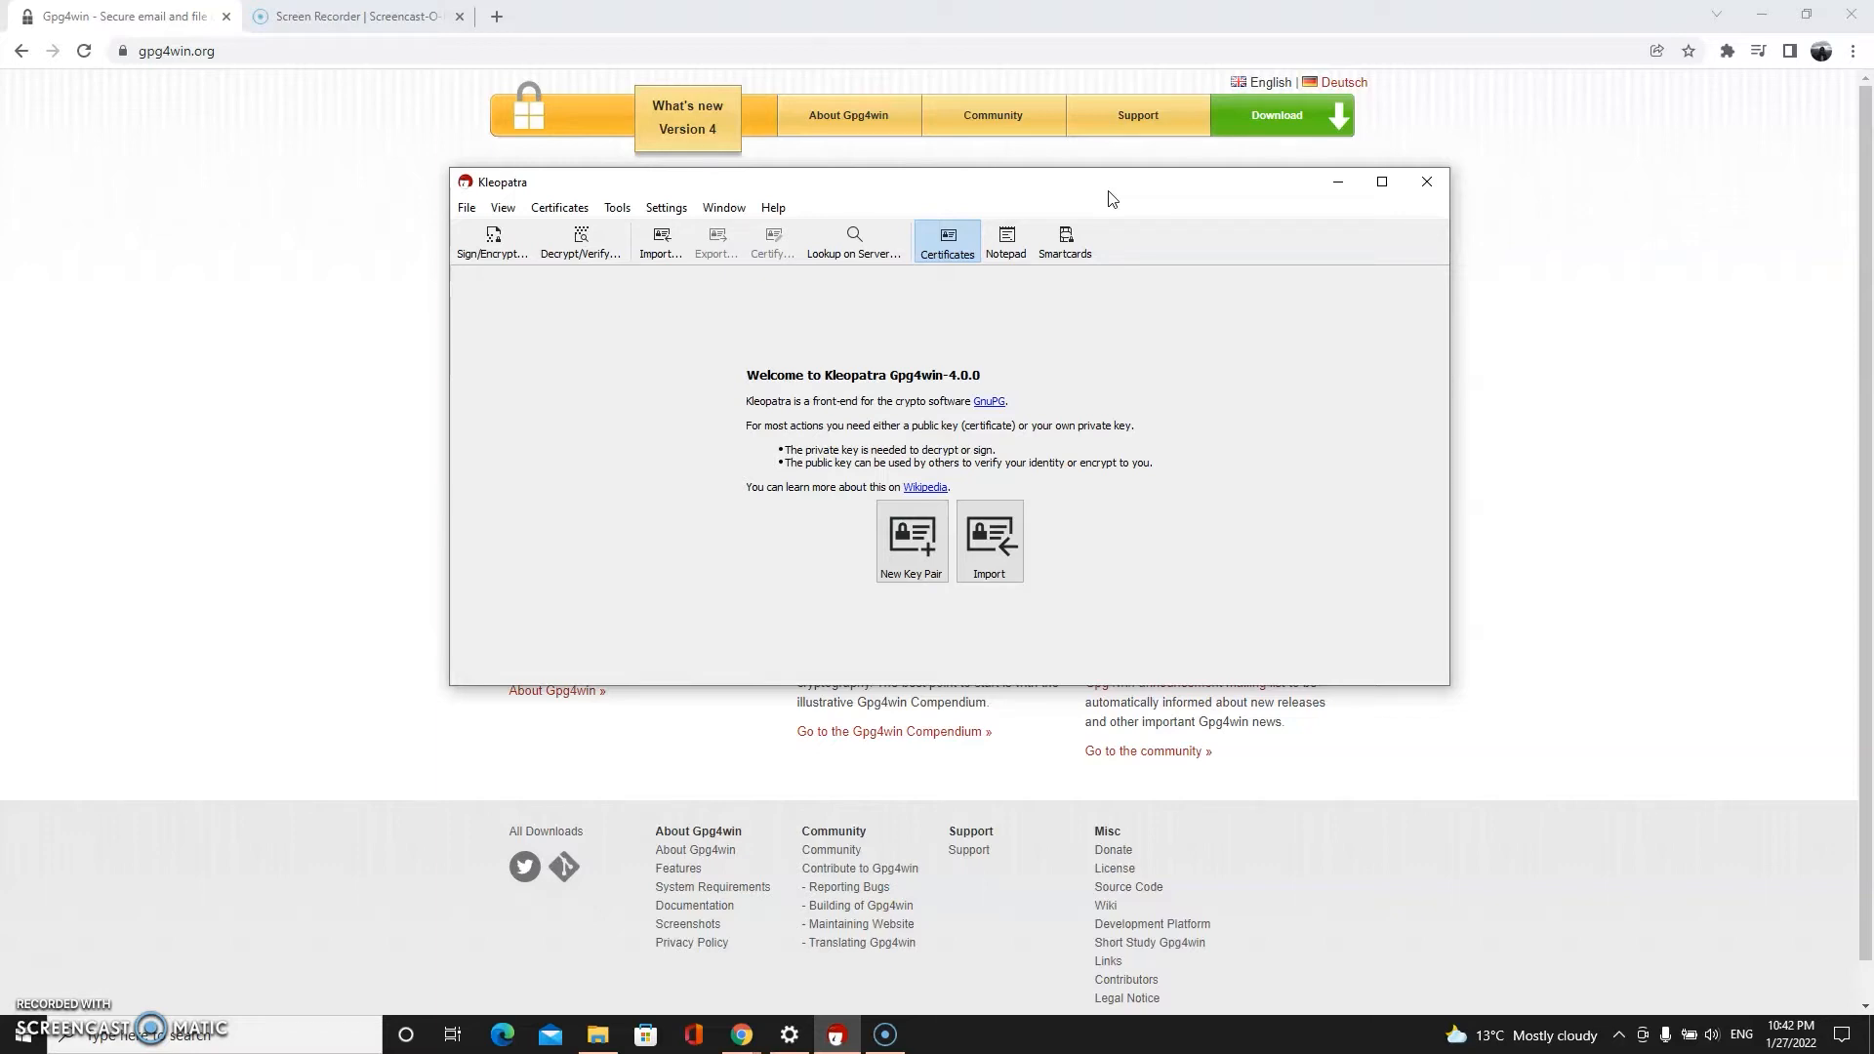
left_click(558, 360)
left_click(469, 209)
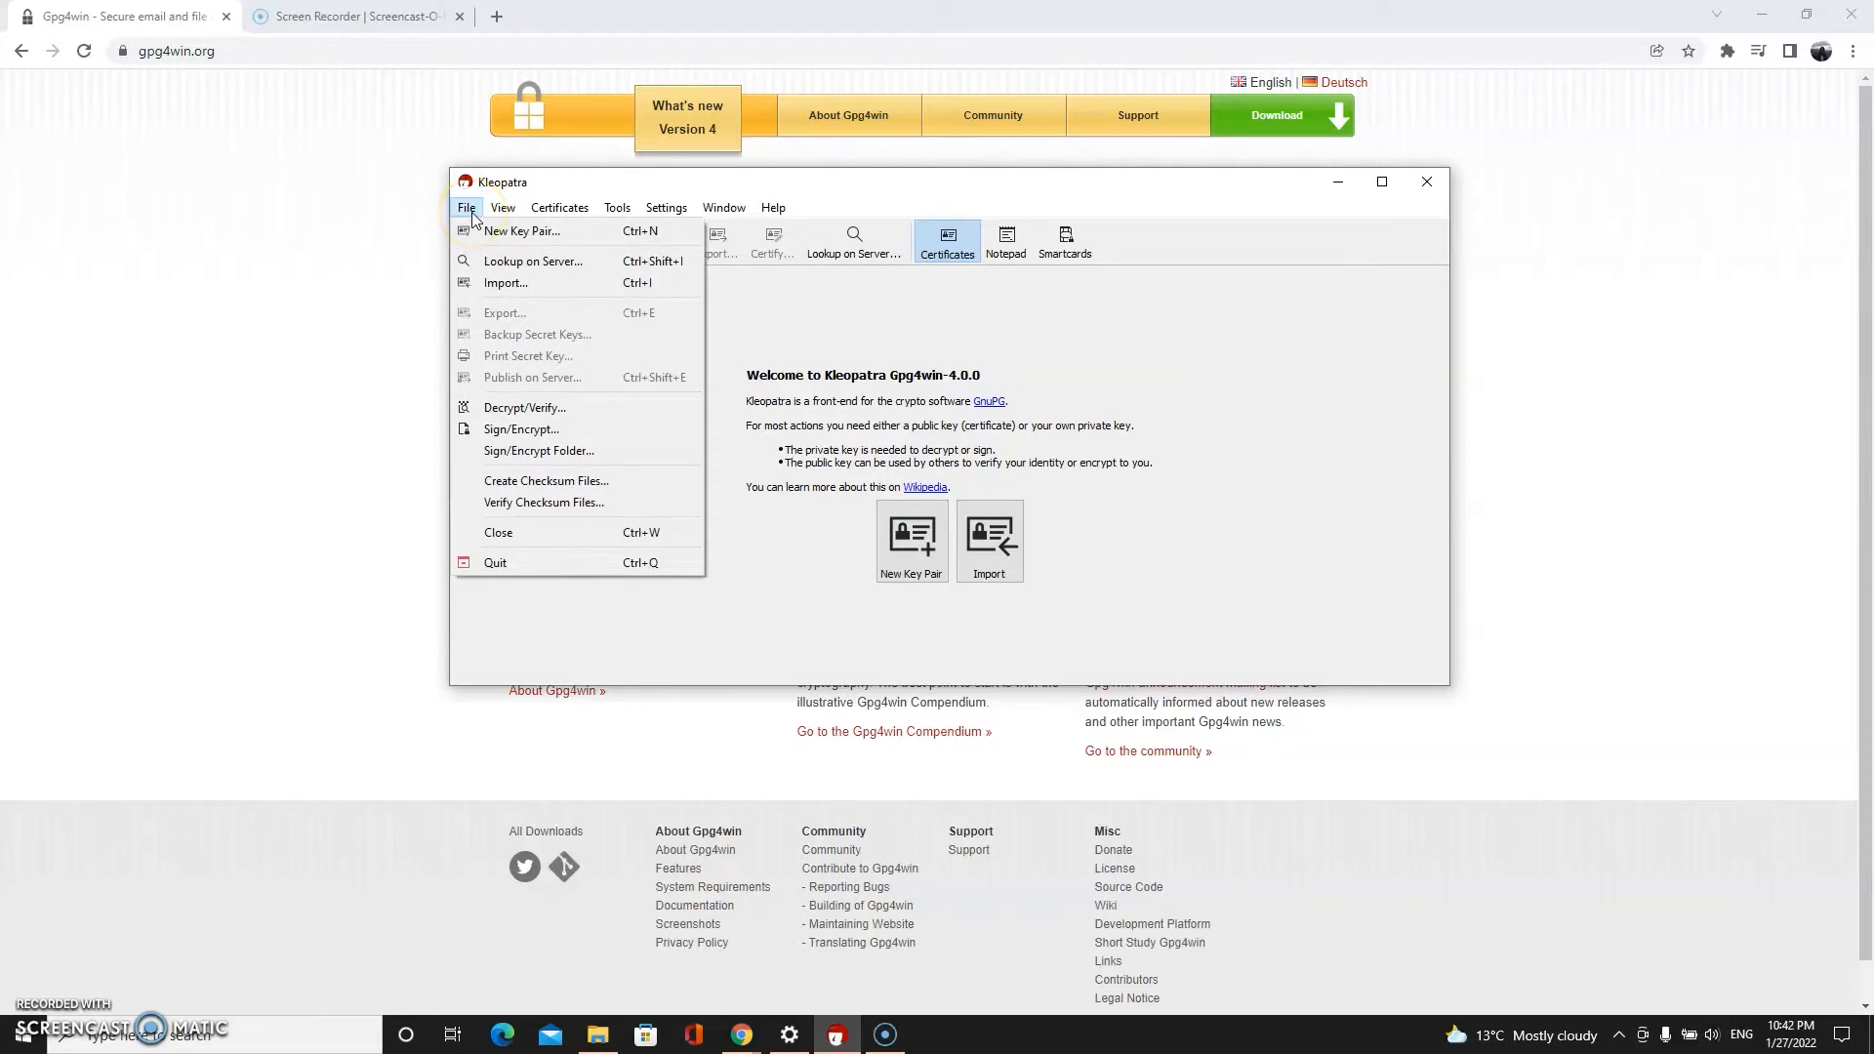
left_click(490, 232)
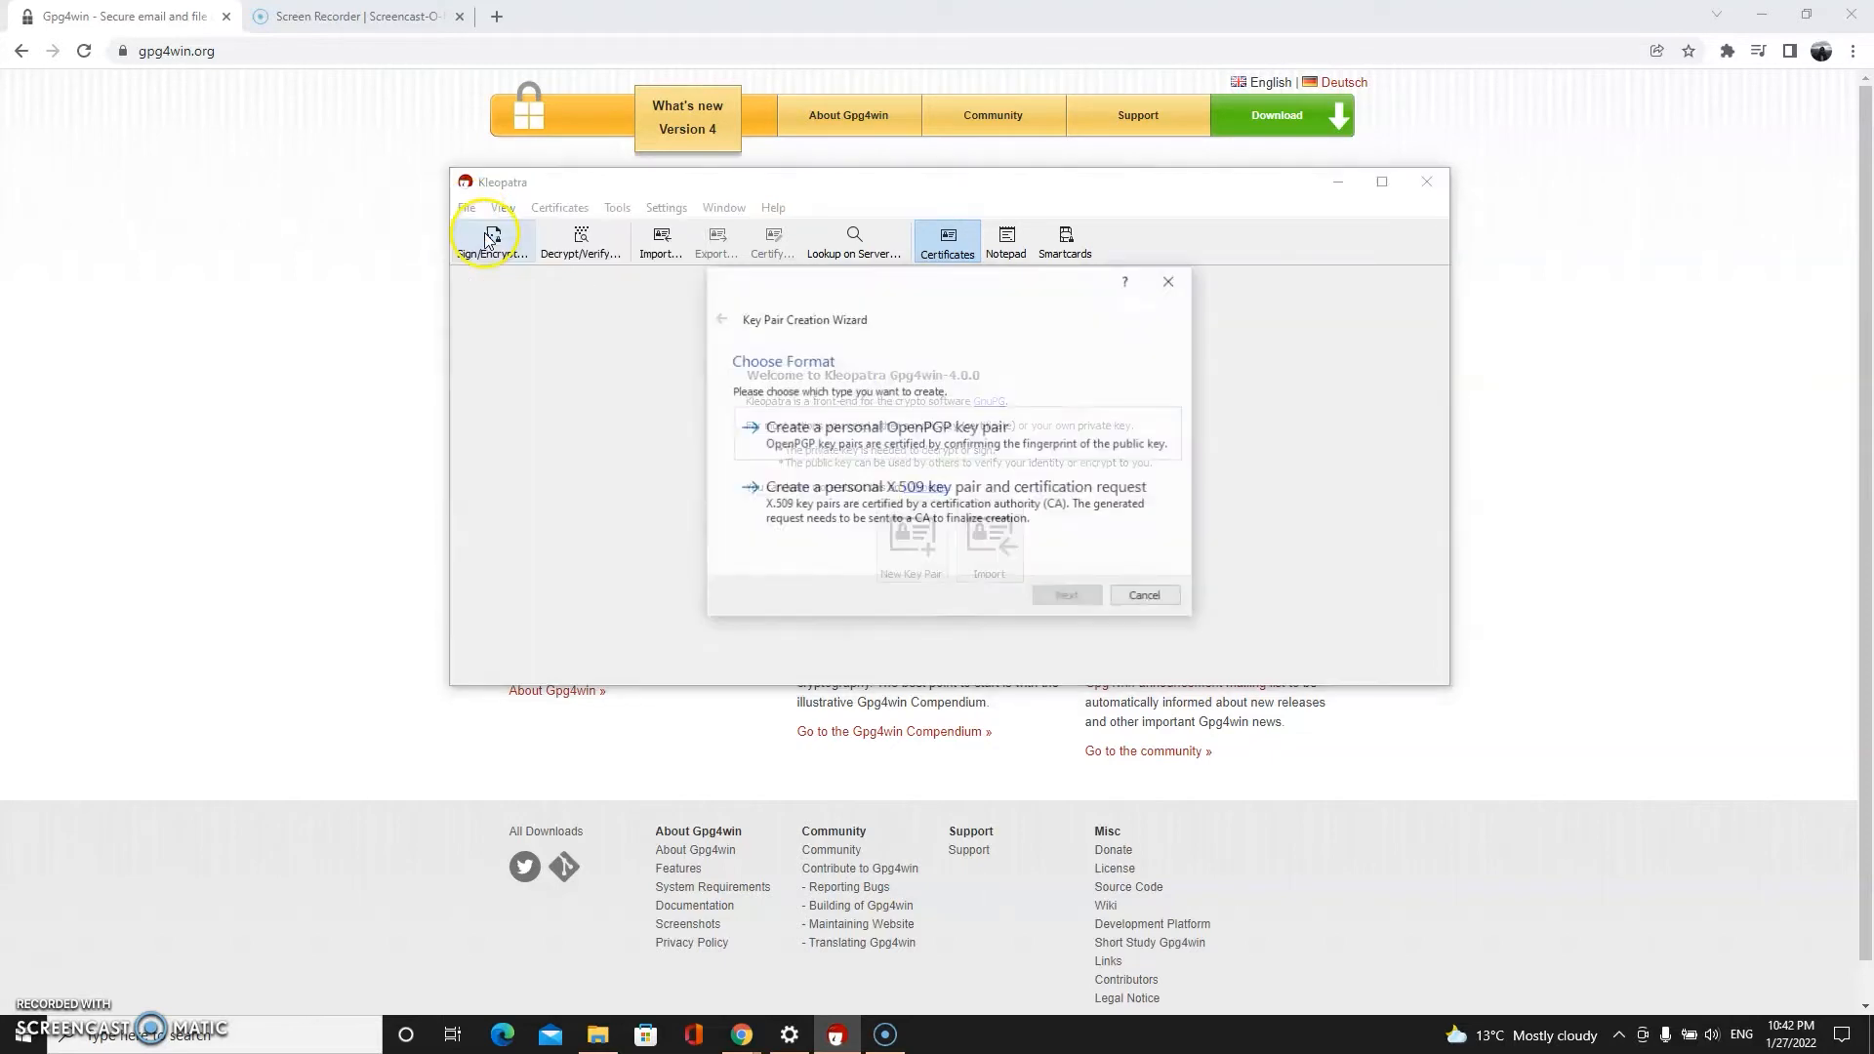
left_click(754, 450)
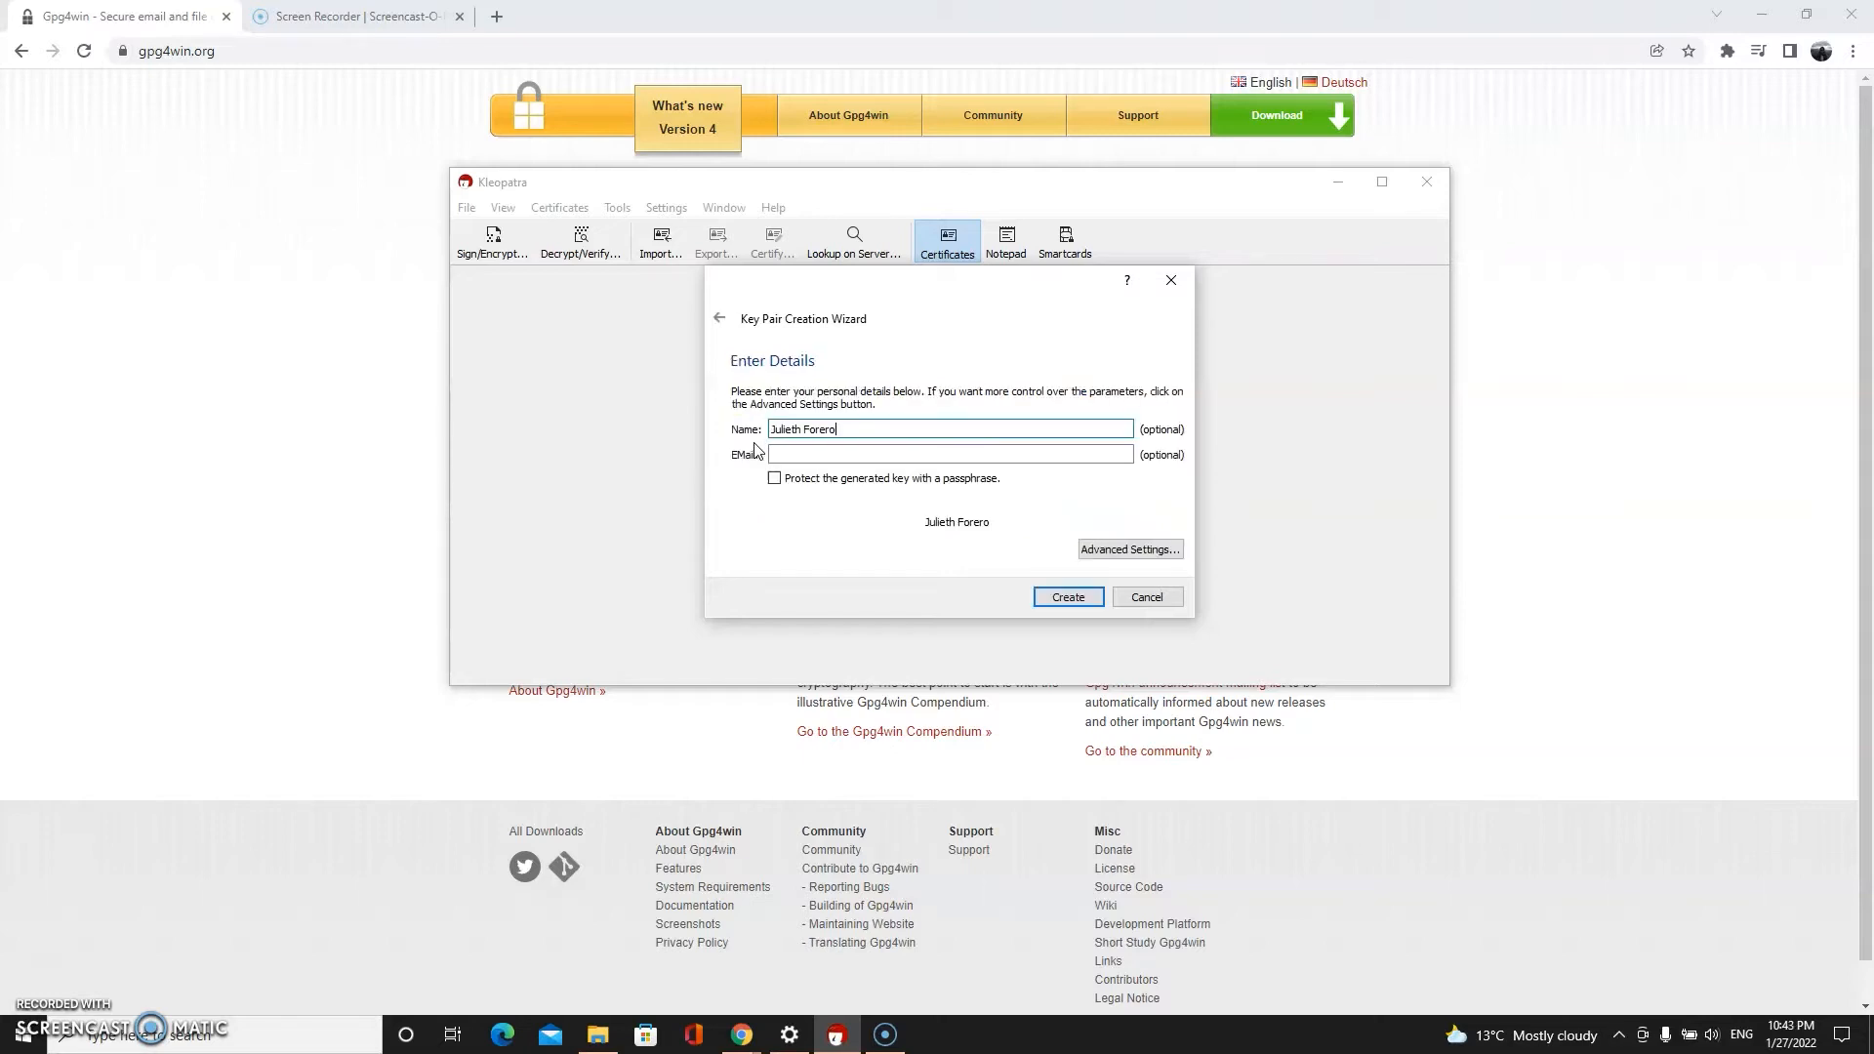
Fill in the key owner's e-mail and enable passphrase protection for the generated key
left_click(798, 460)
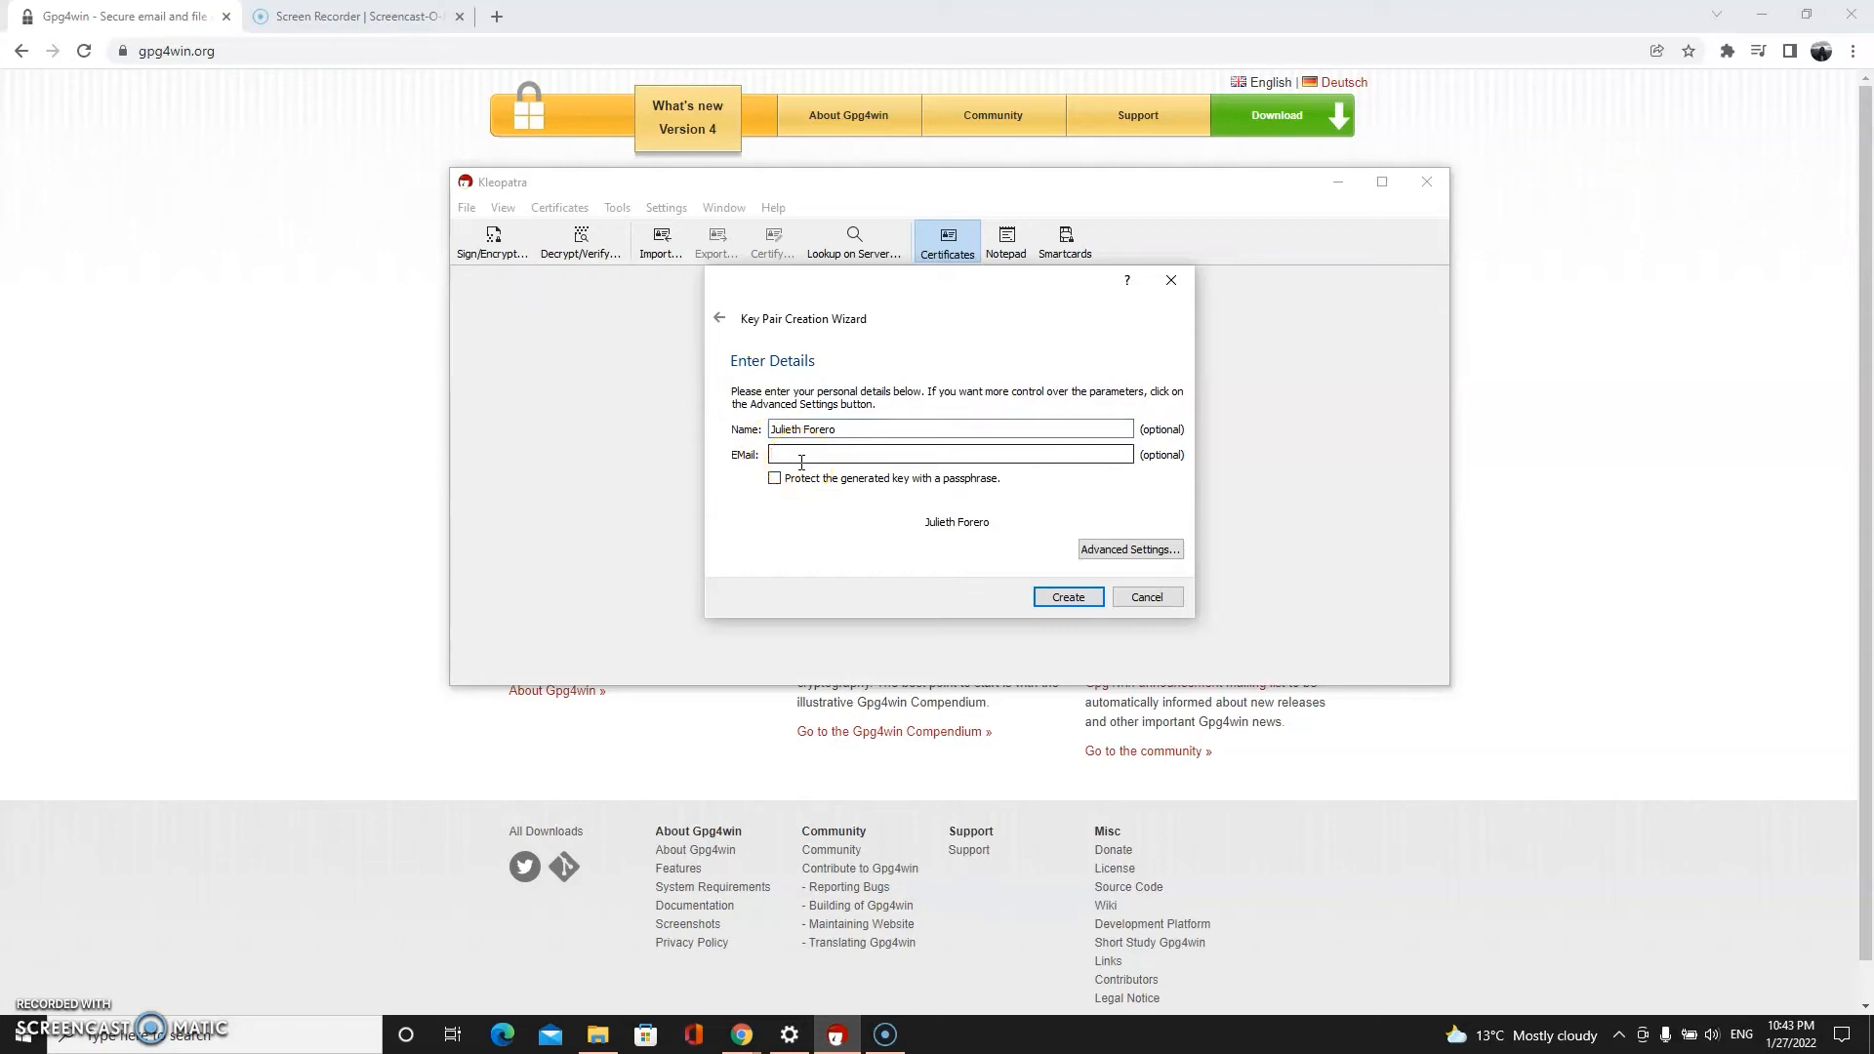
key("ctrl+v")
left_click(775, 479)
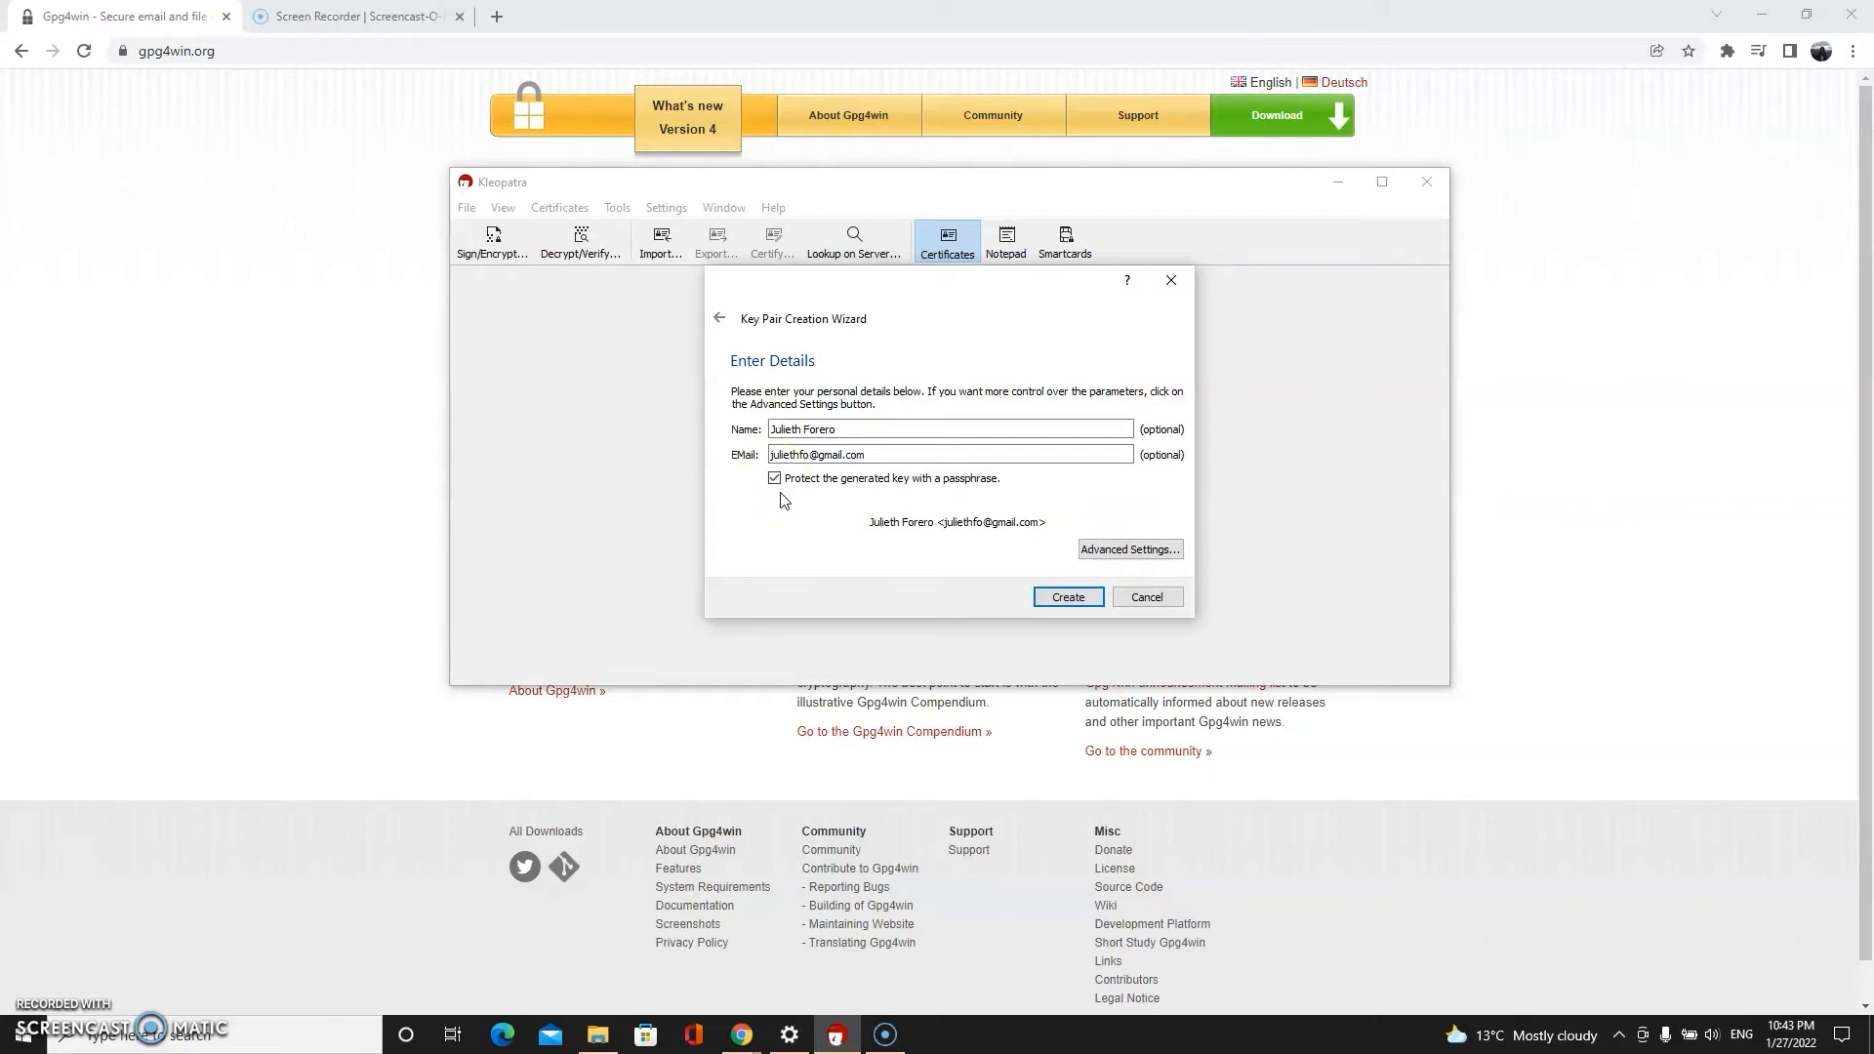
left_click(790, 533)
Set the key material in the advanced settings to RSA with 4,096 bits for both the RSA key and the + RSA subkey
left_click(1117, 563)
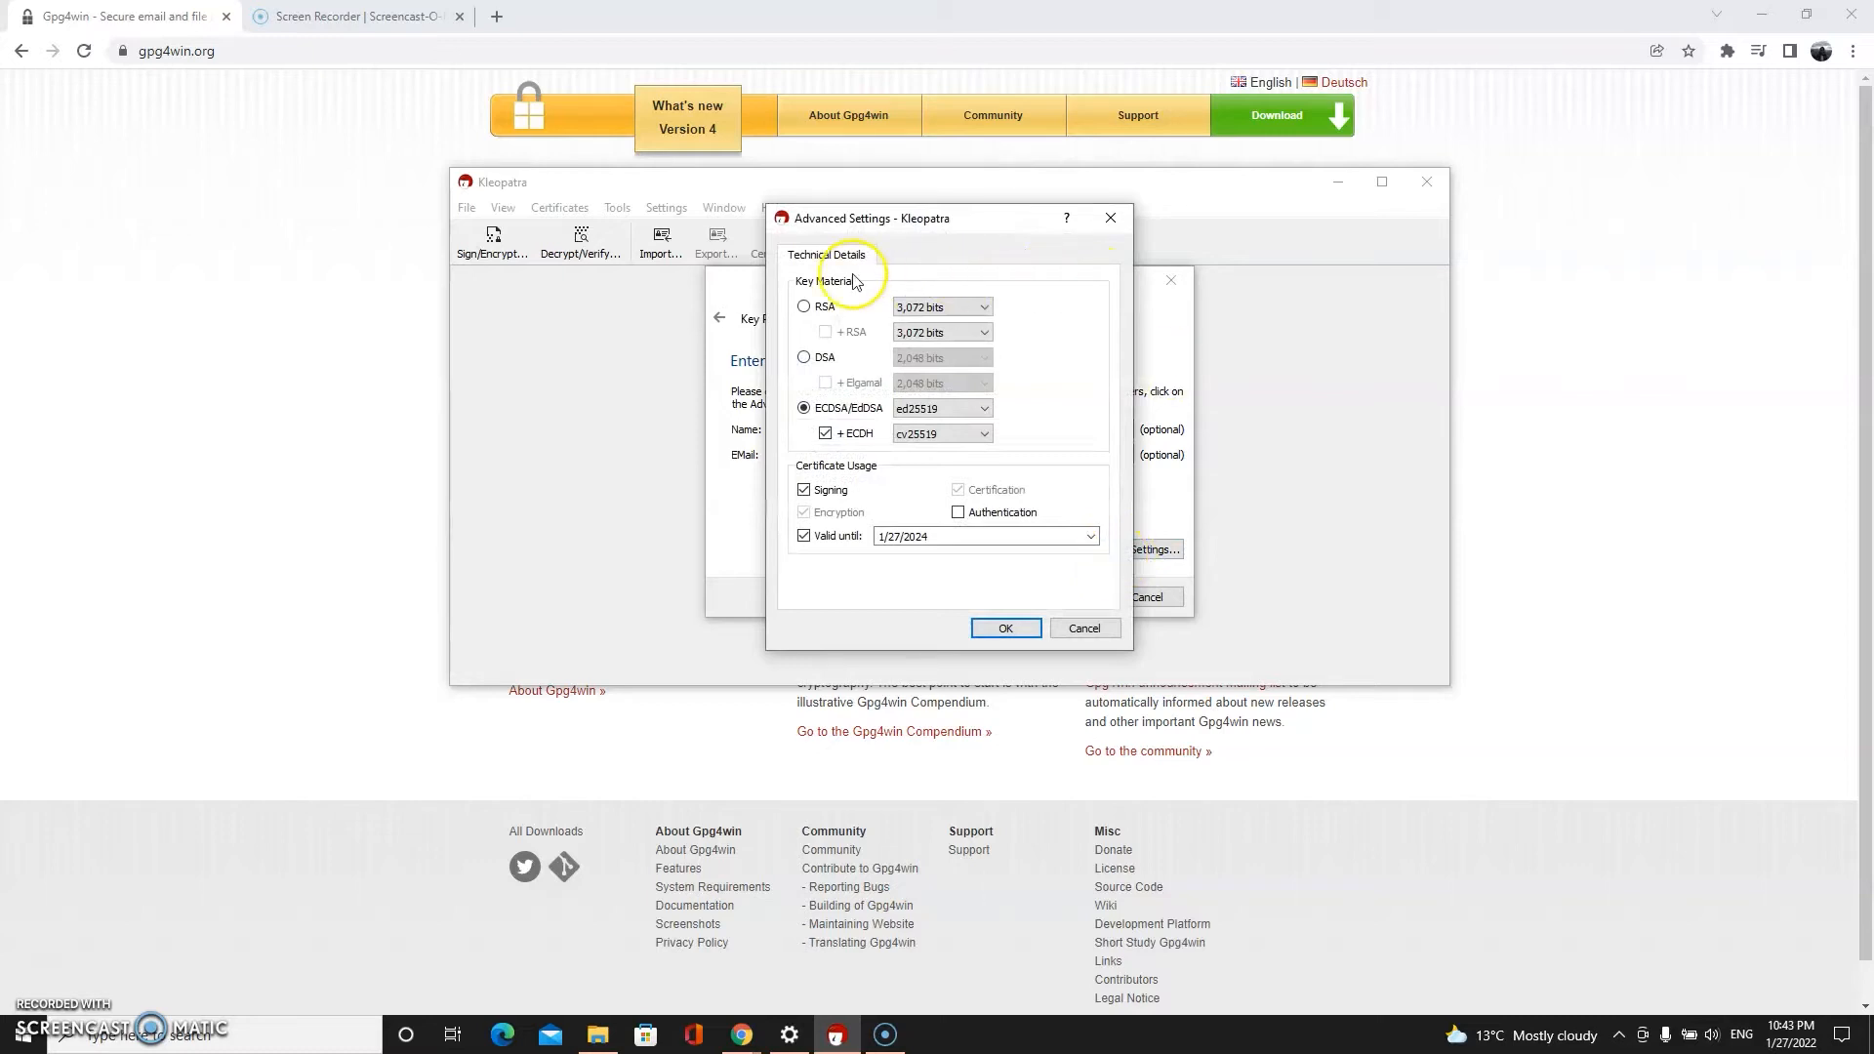
left_click(805, 308)
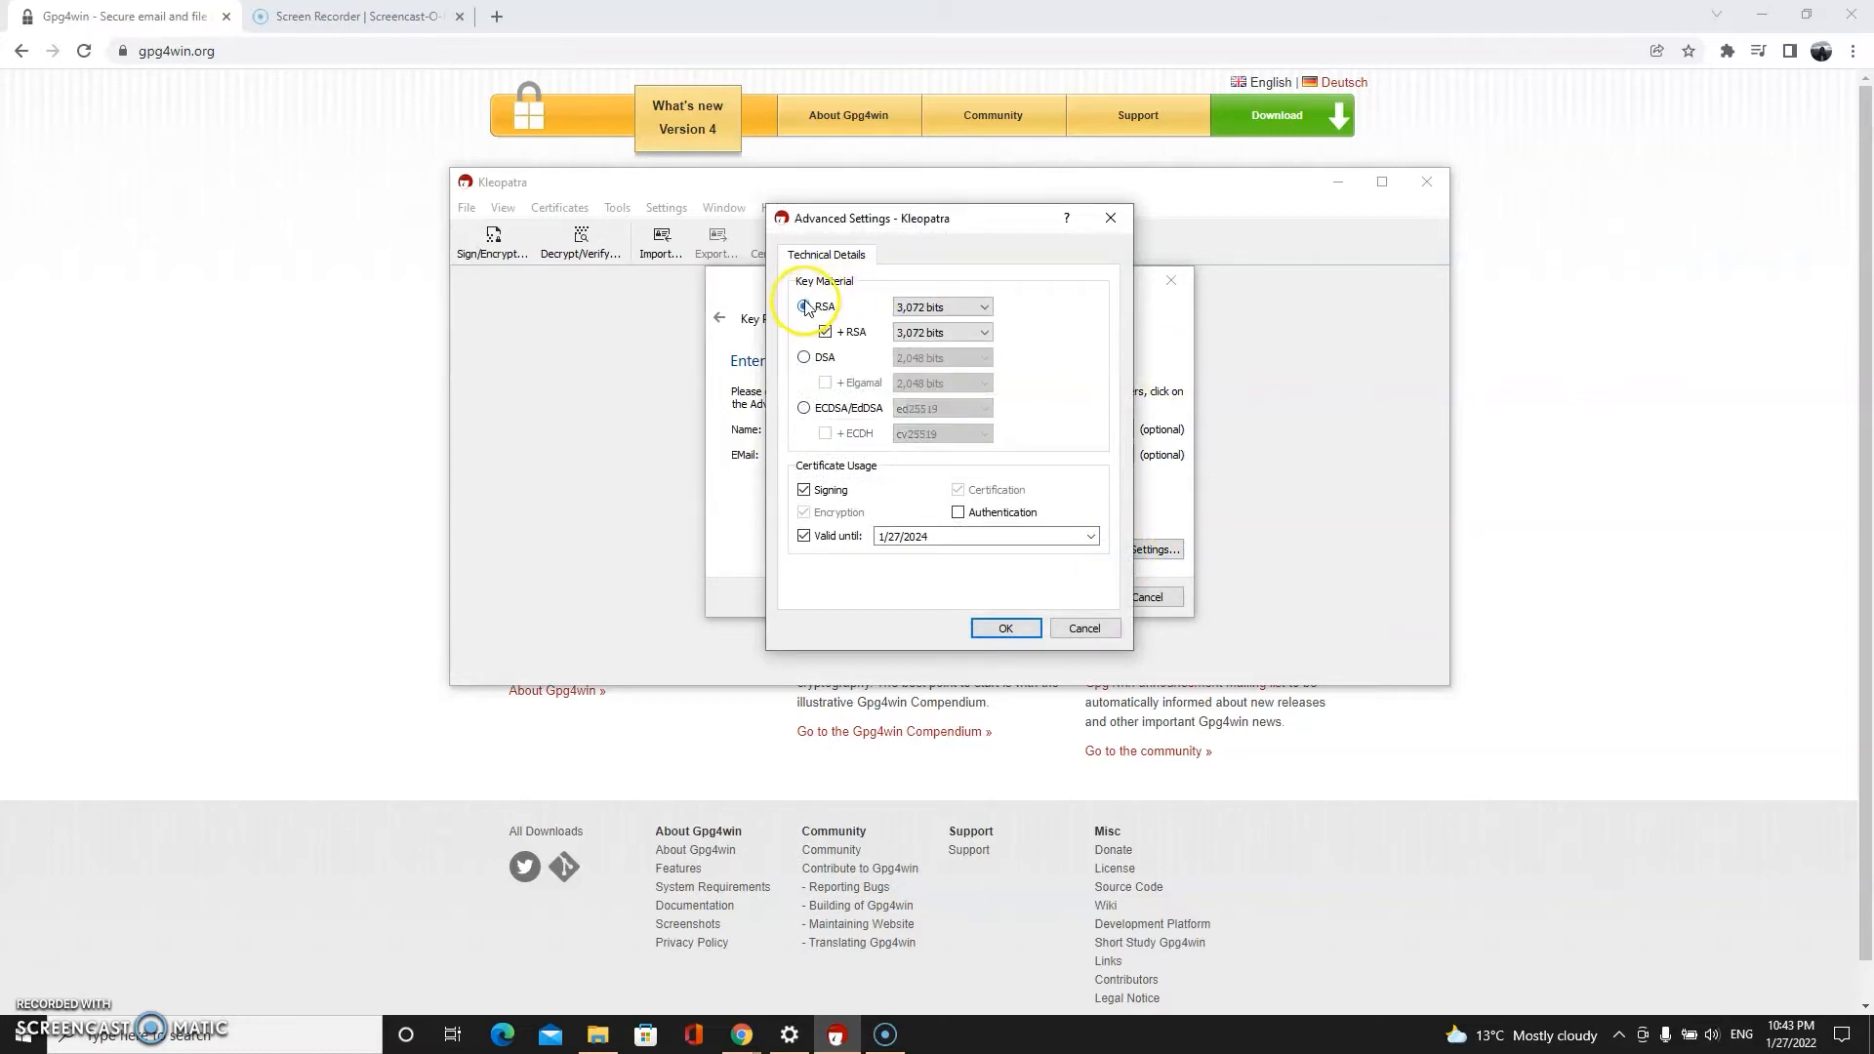
left_click(980, 310)
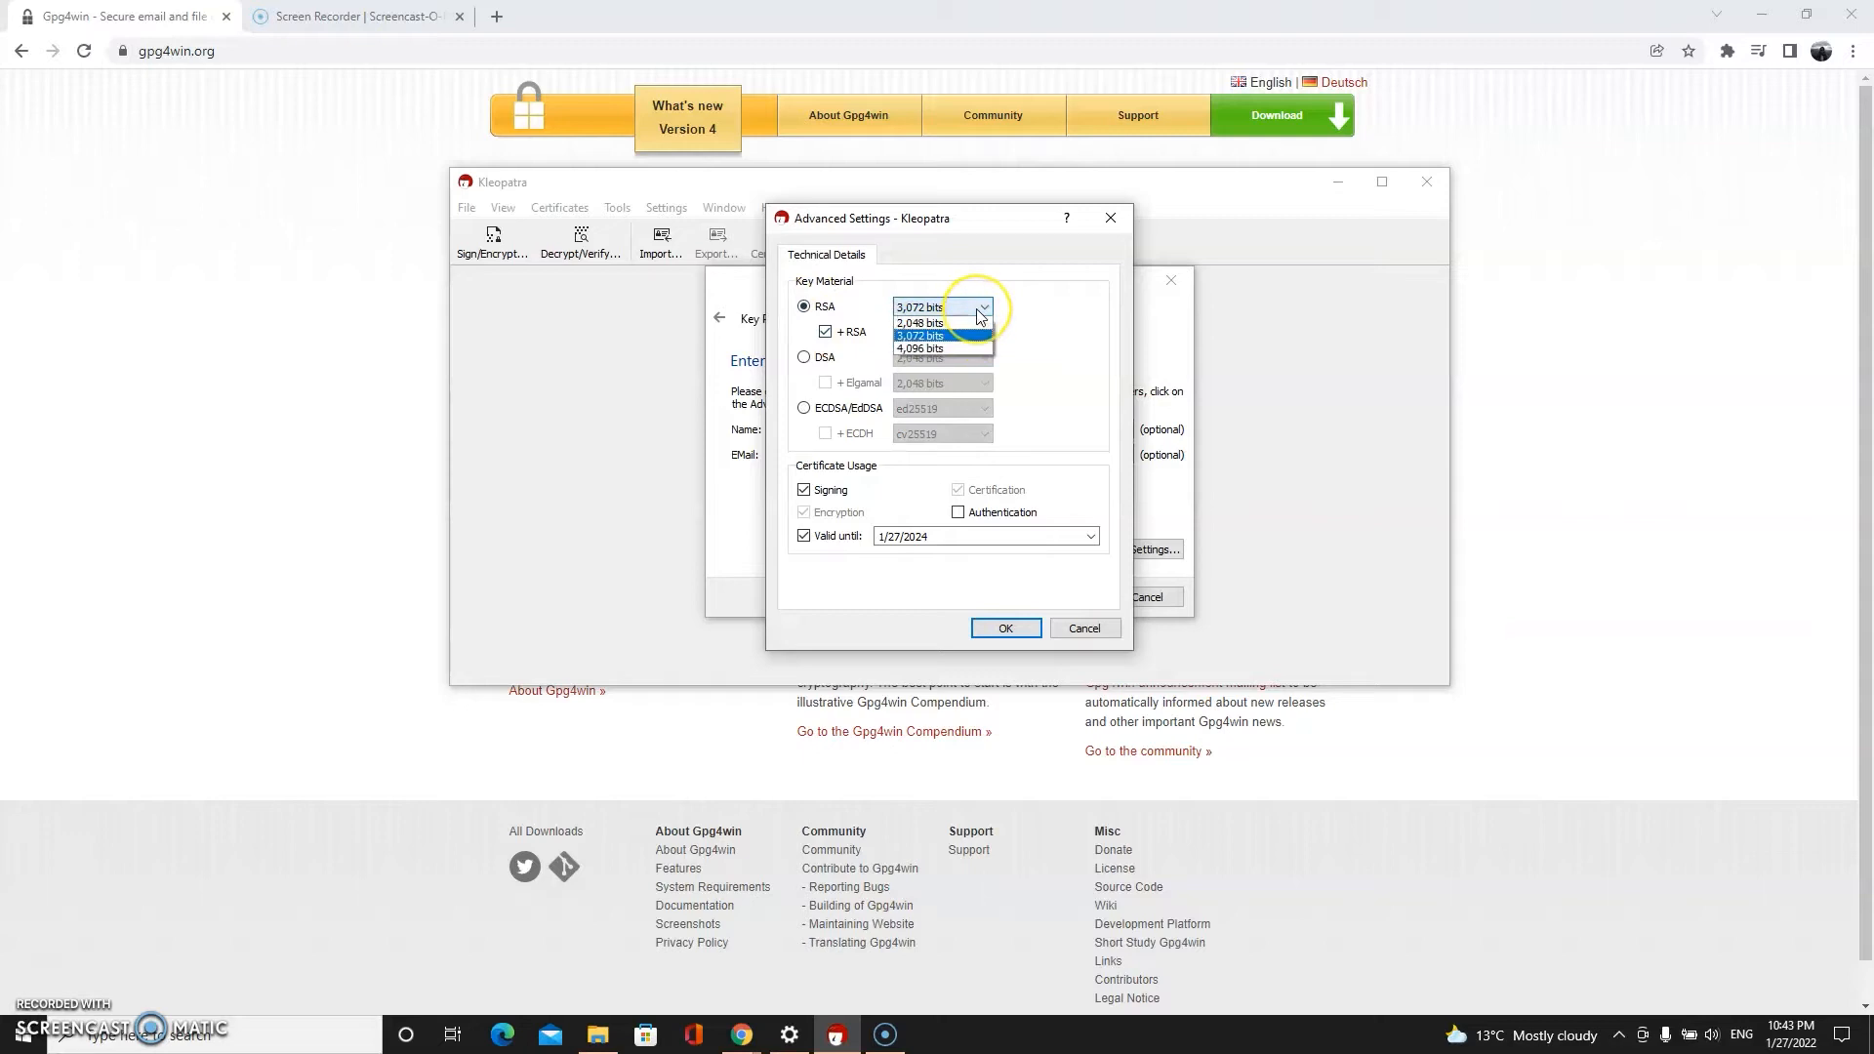
left_click(978, 348)
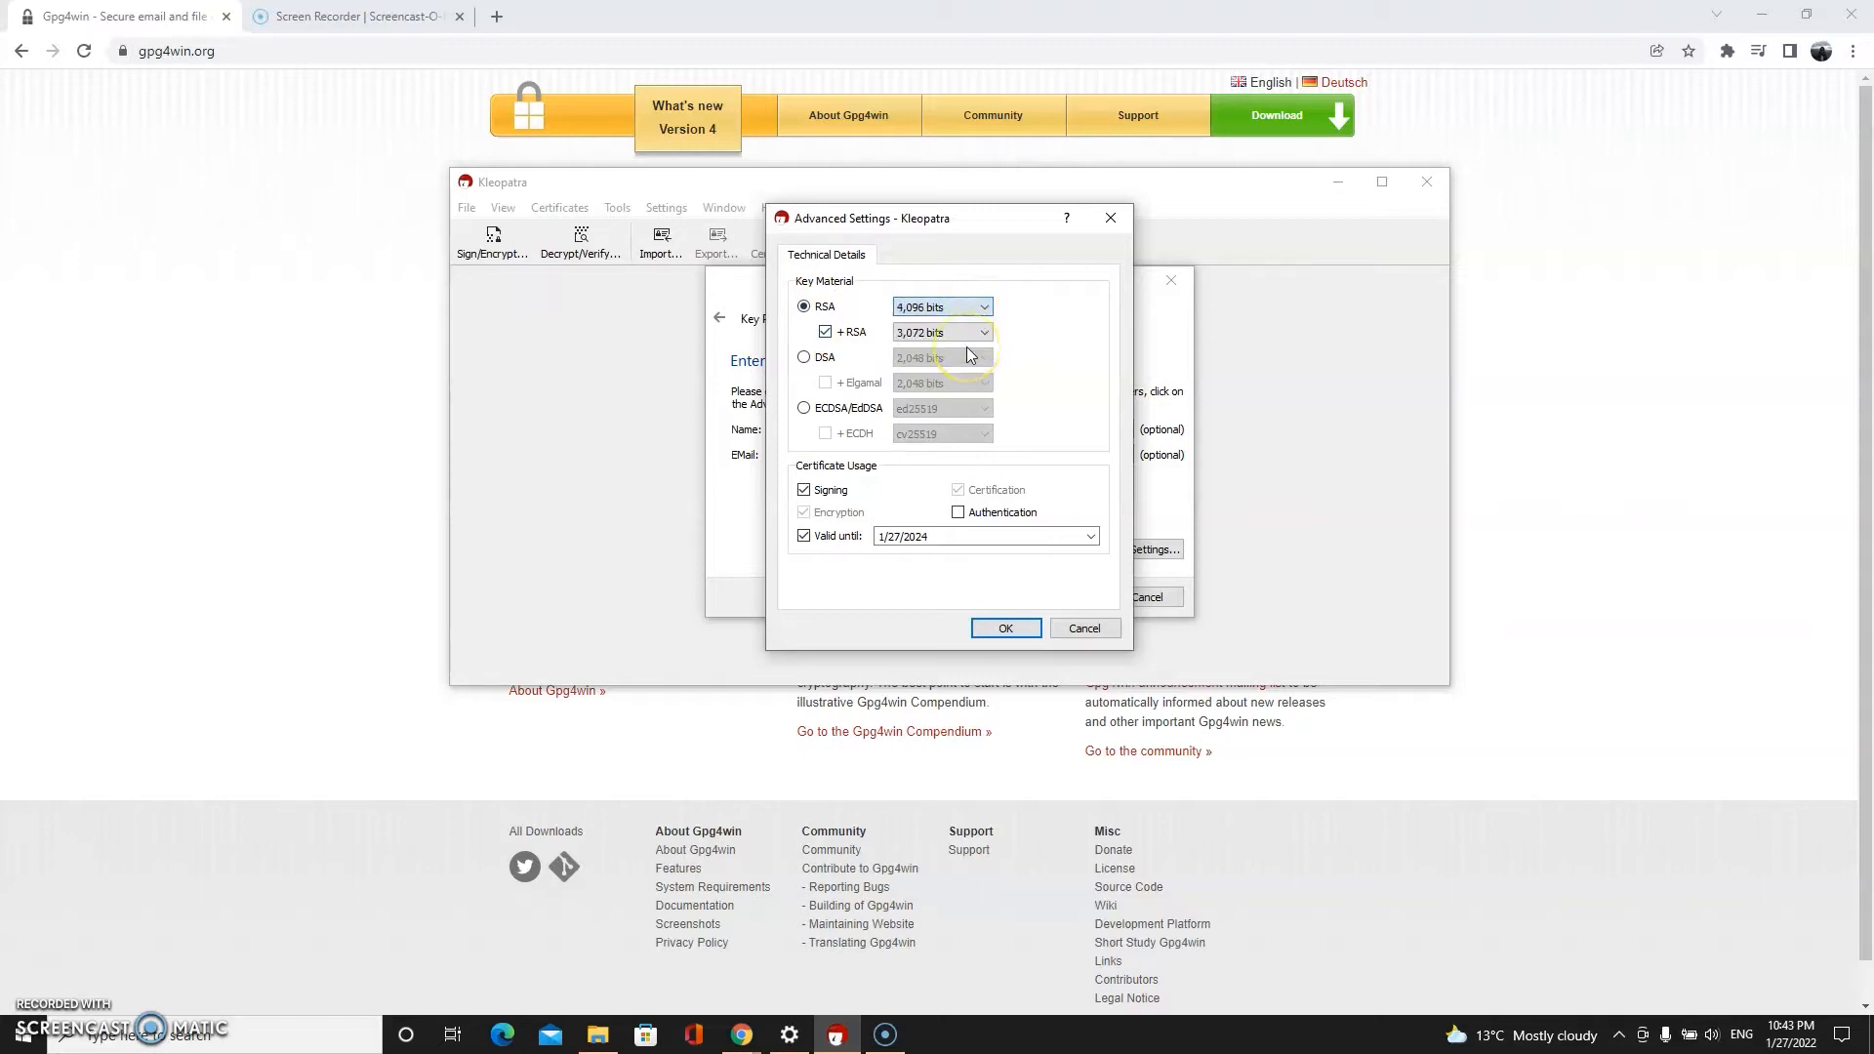
left_click(984, 333)
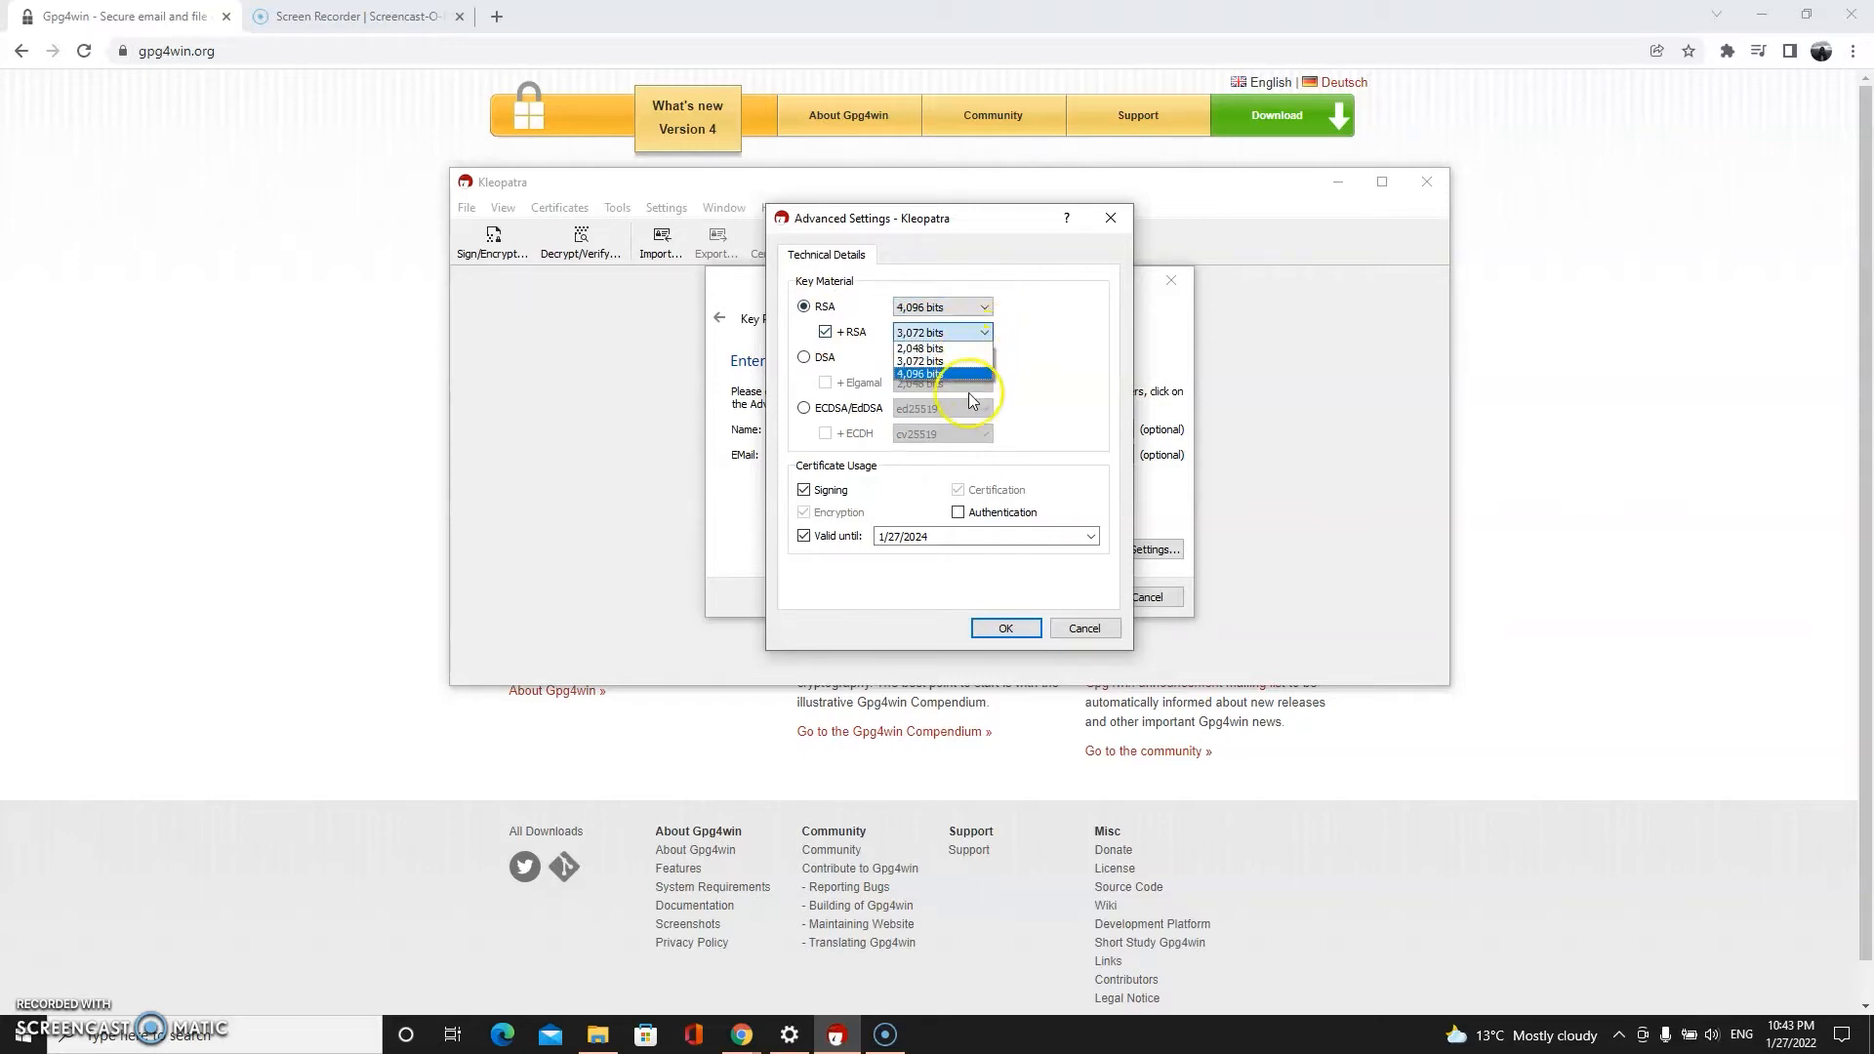
left_click(970, 374)
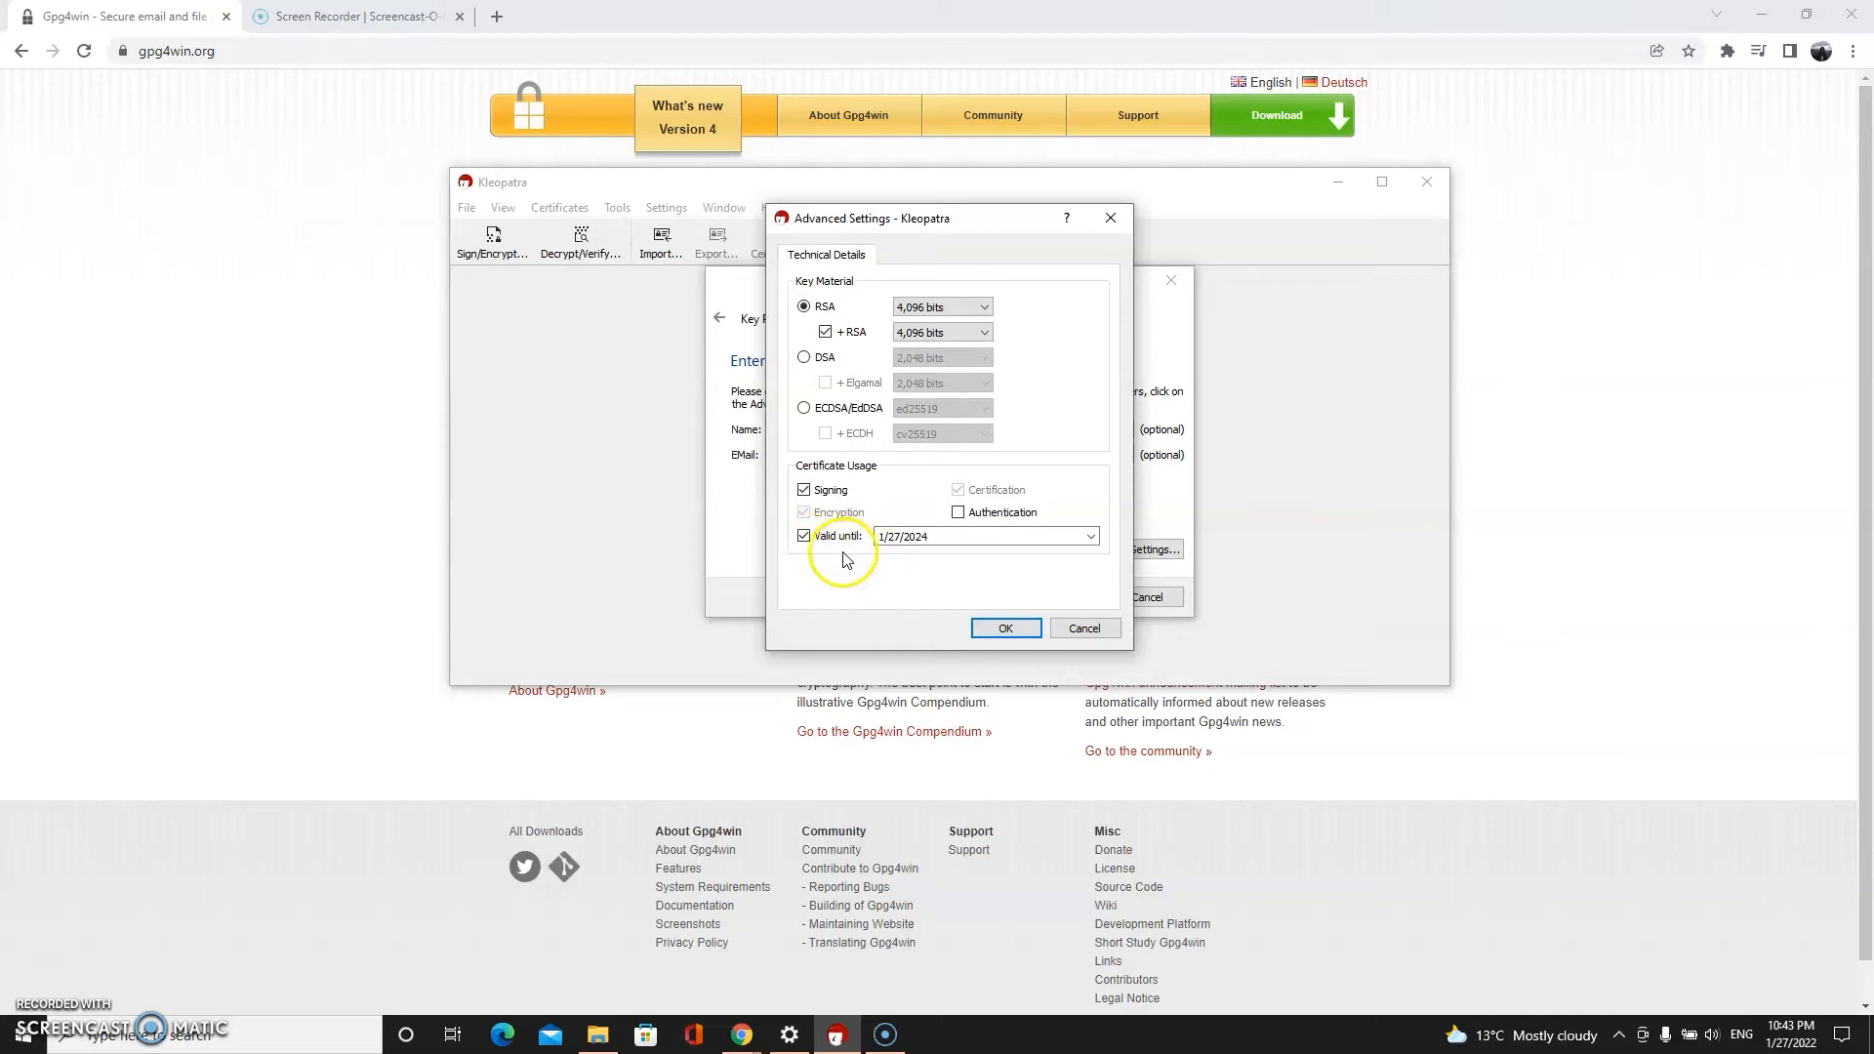
left_click(911, 544)
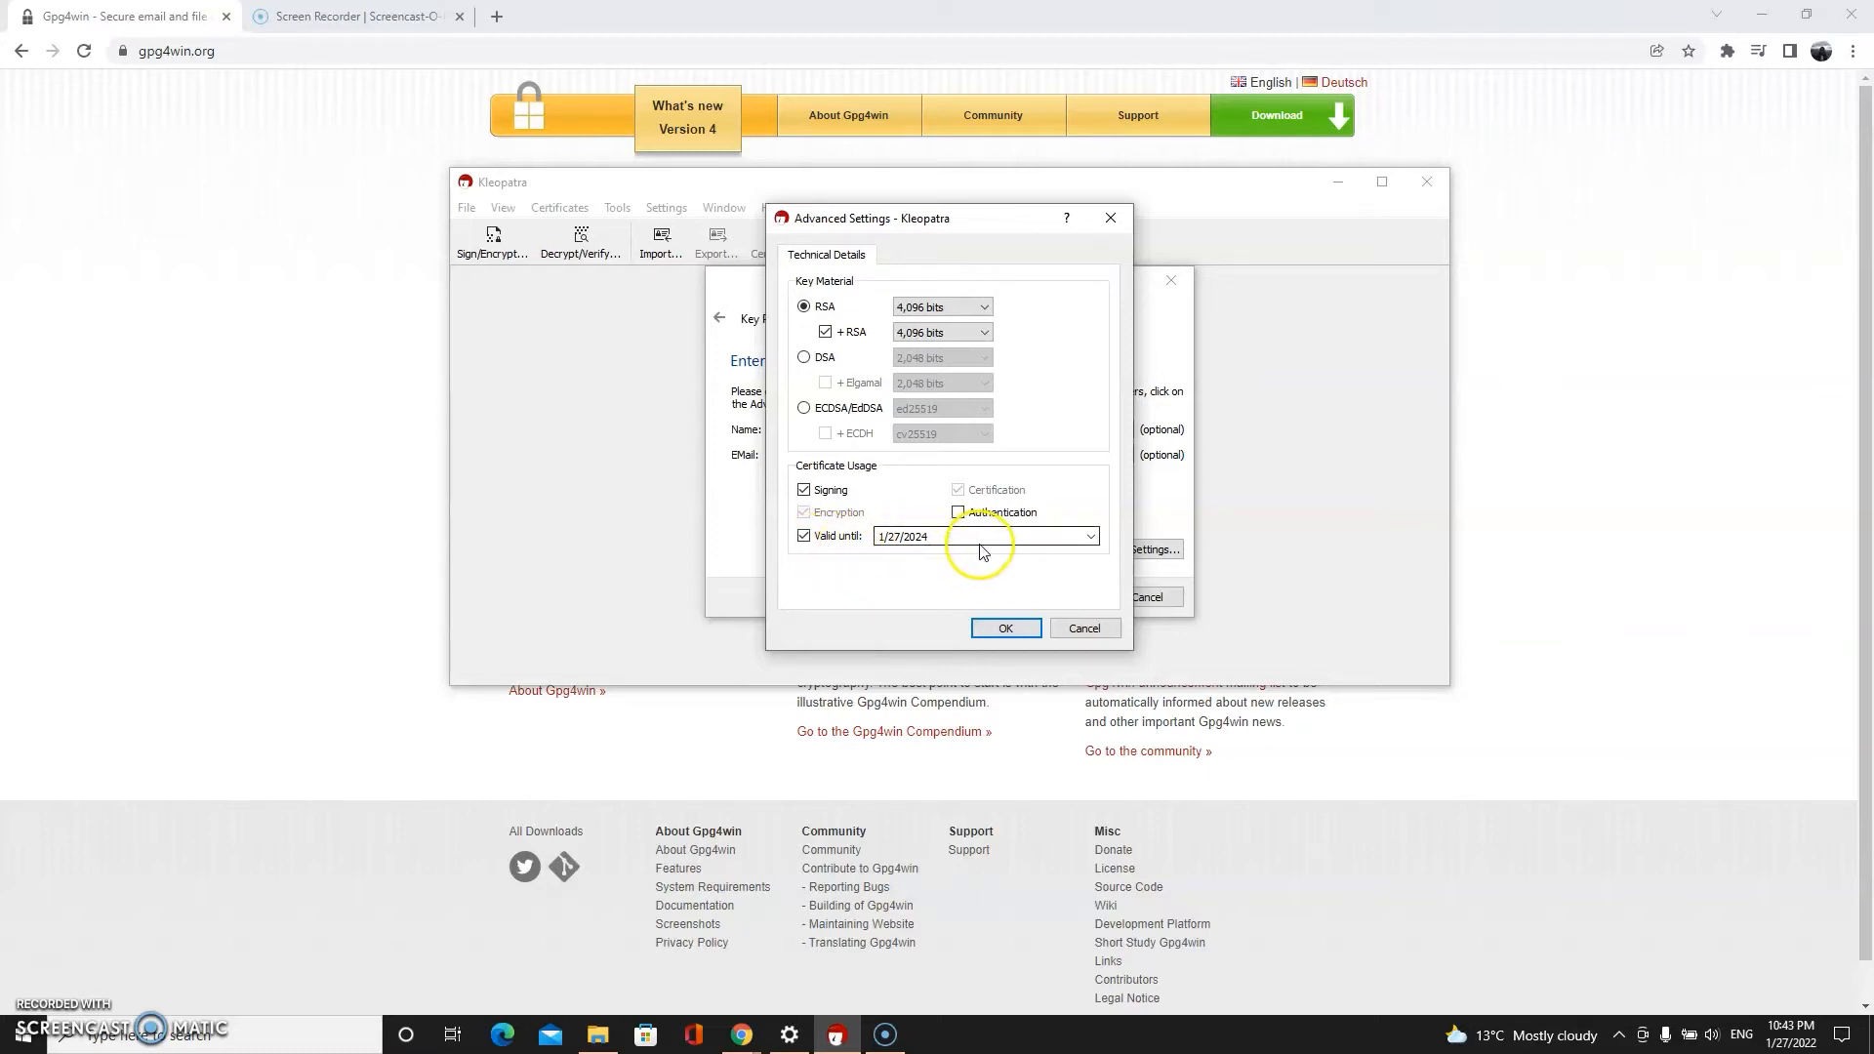
left_click(1007, 631)
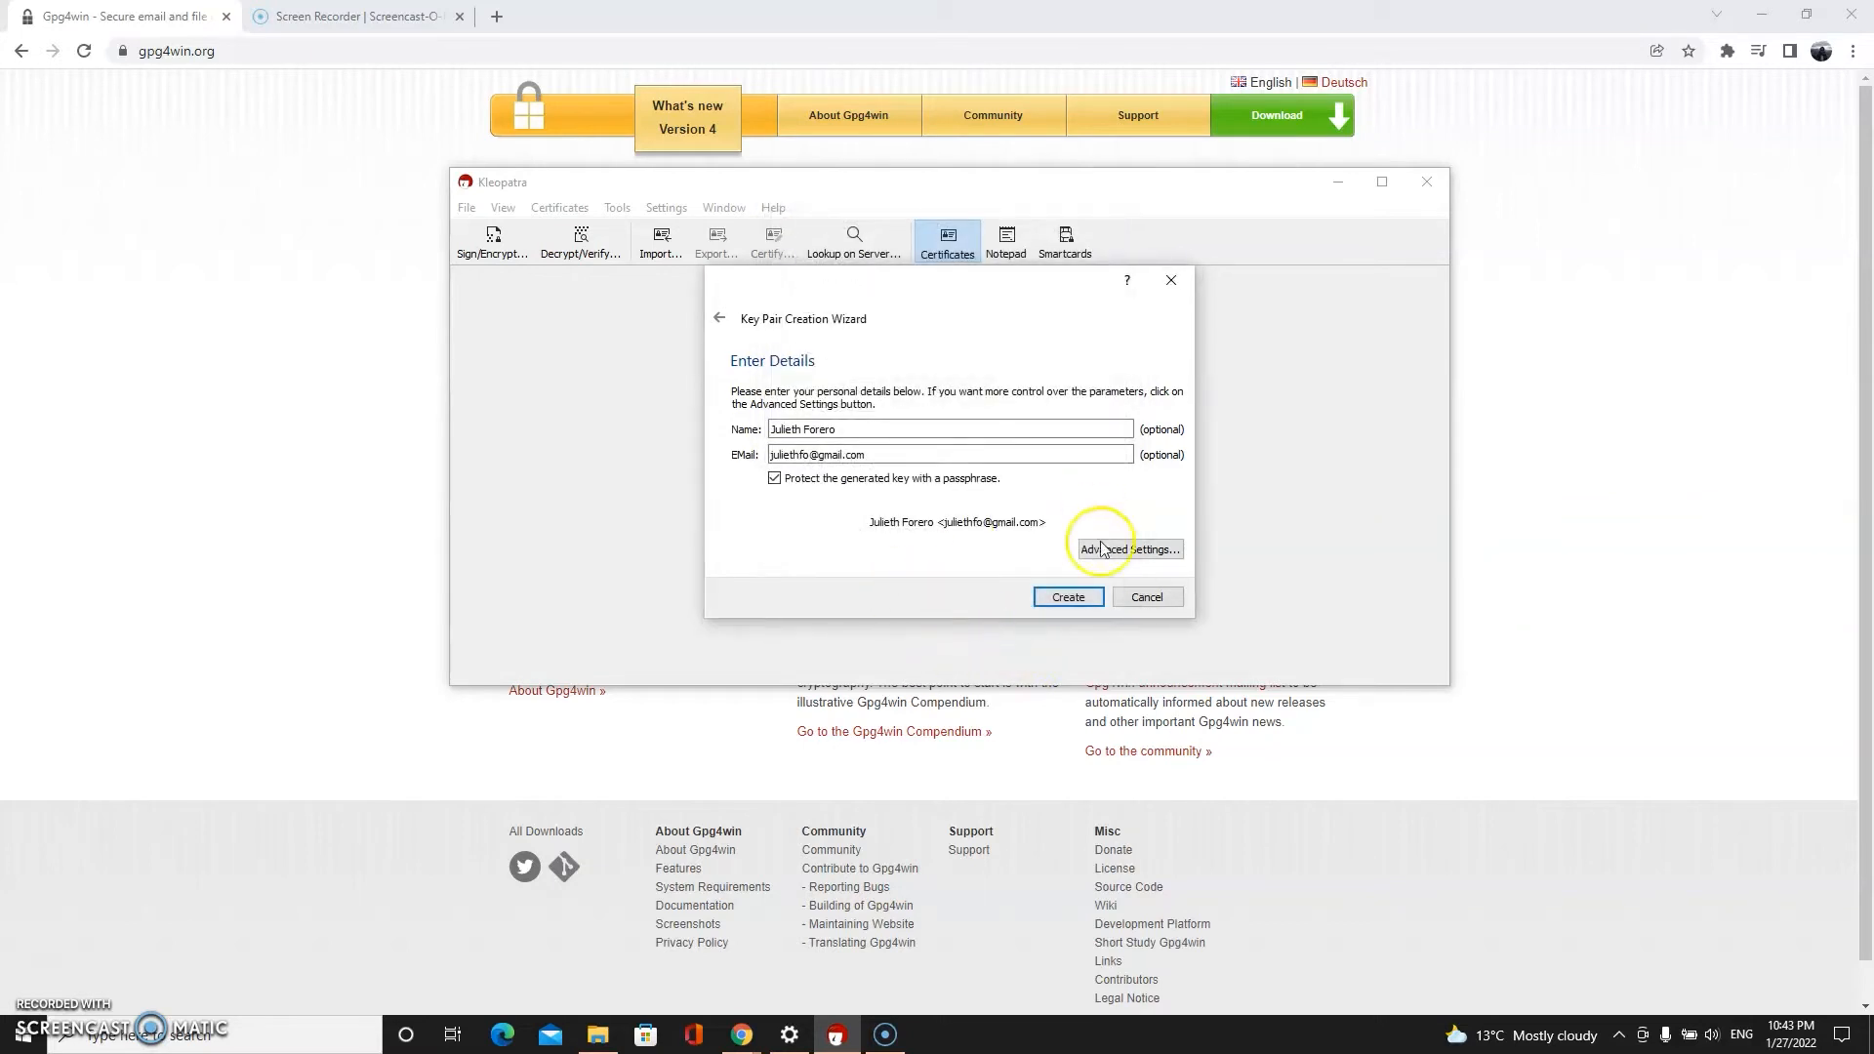
Create the key pair, entering and repeating the passphrase that protects the new key
left_click(1068, 596)
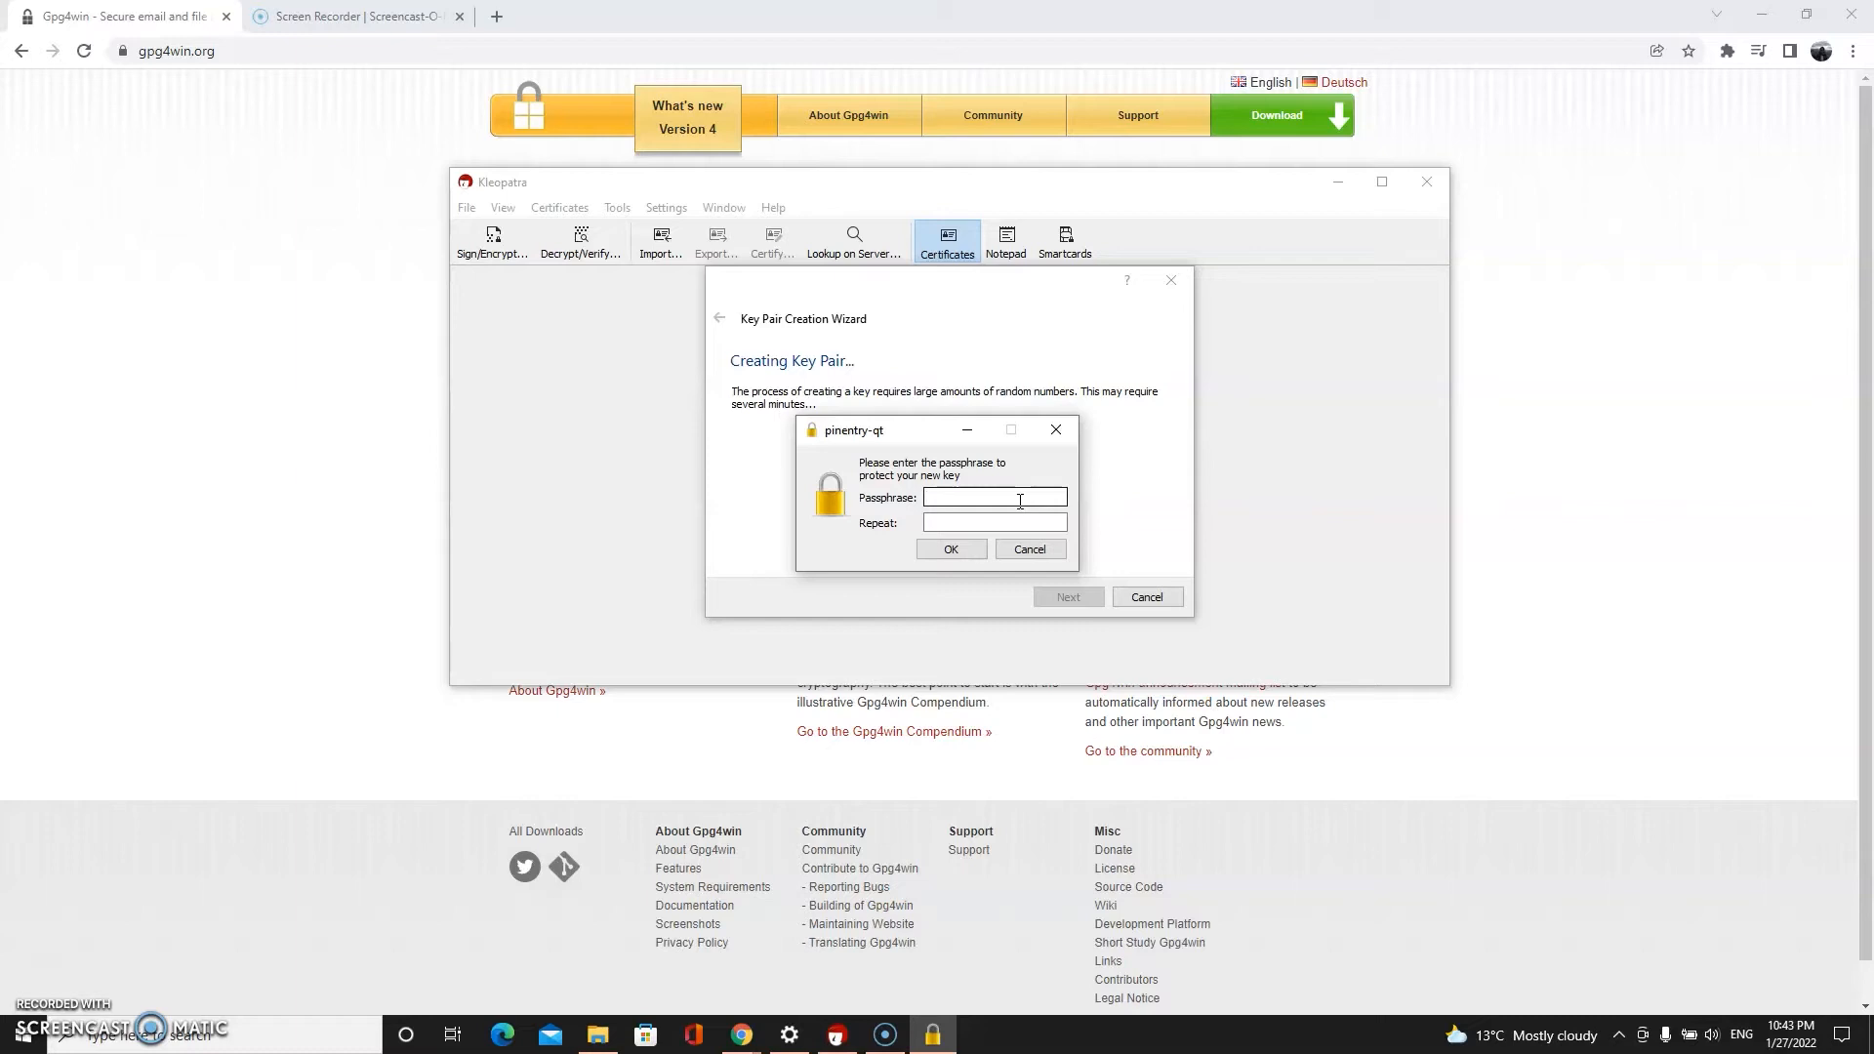
key("Caps_Lock")
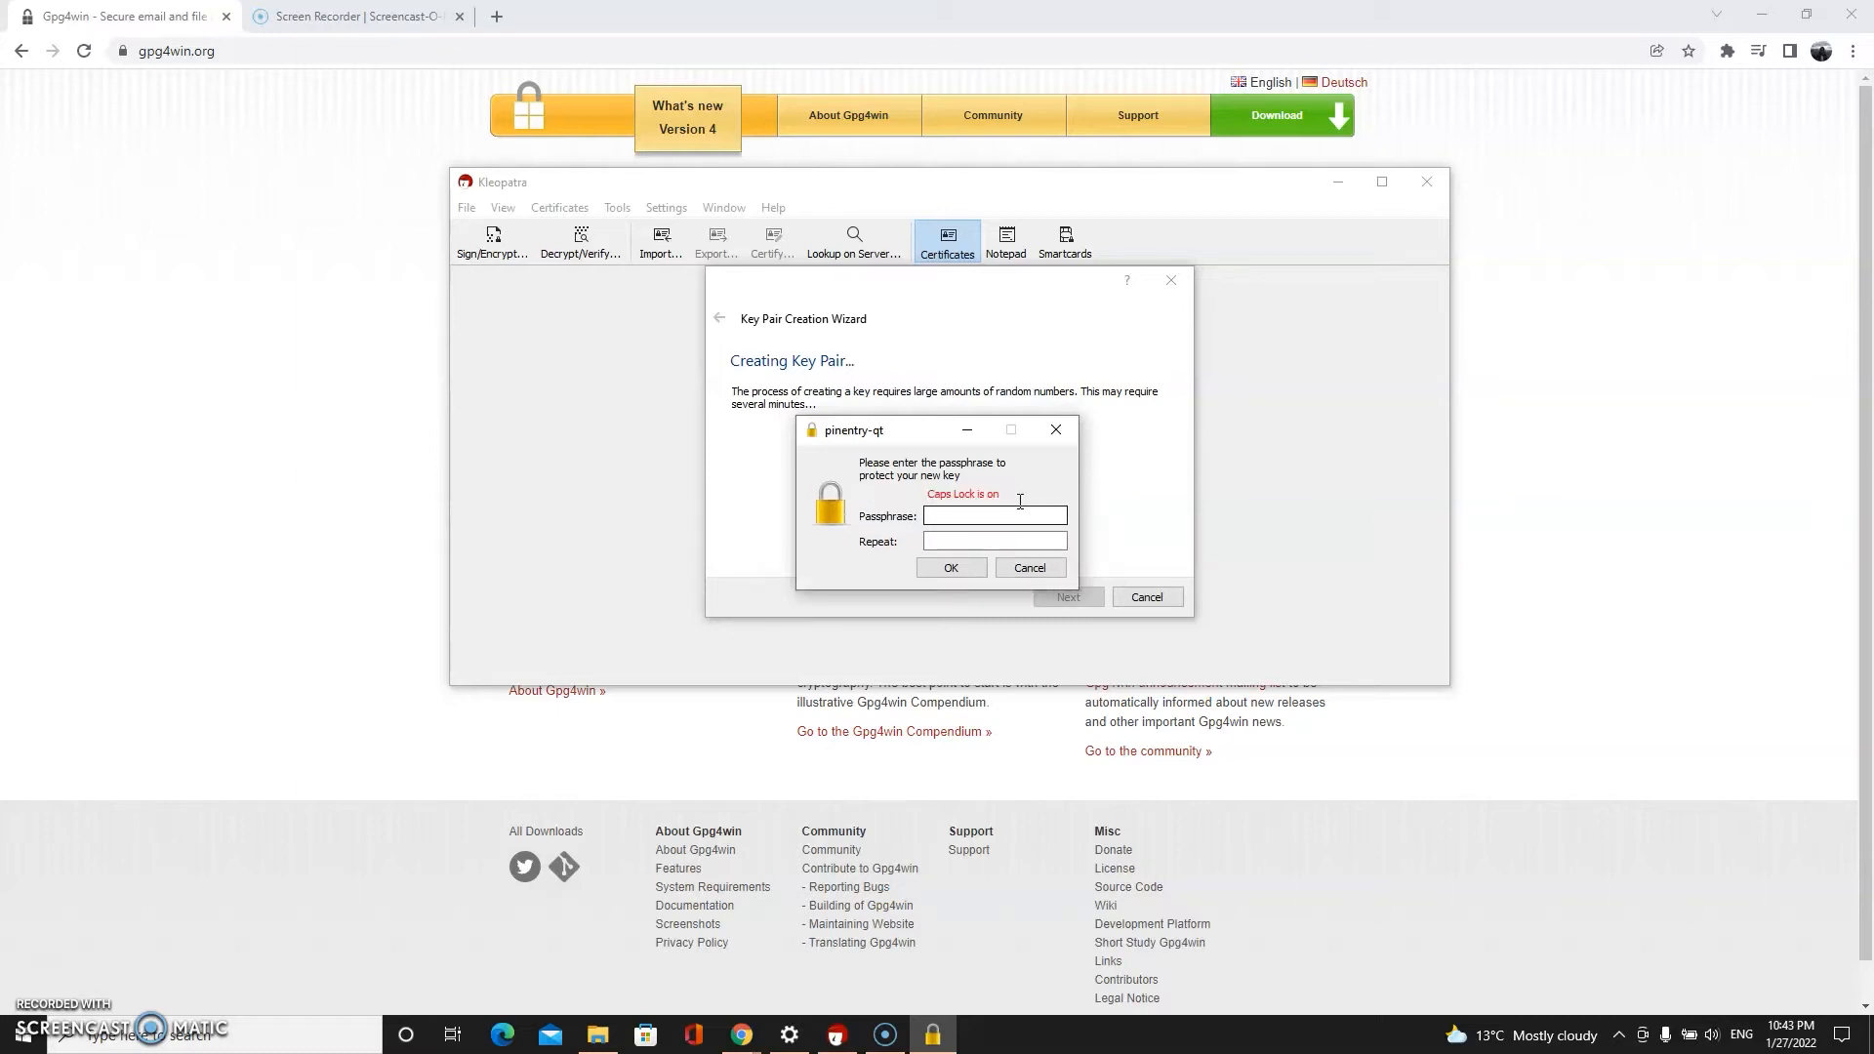
key("Caps_Lock")
type("••••••")
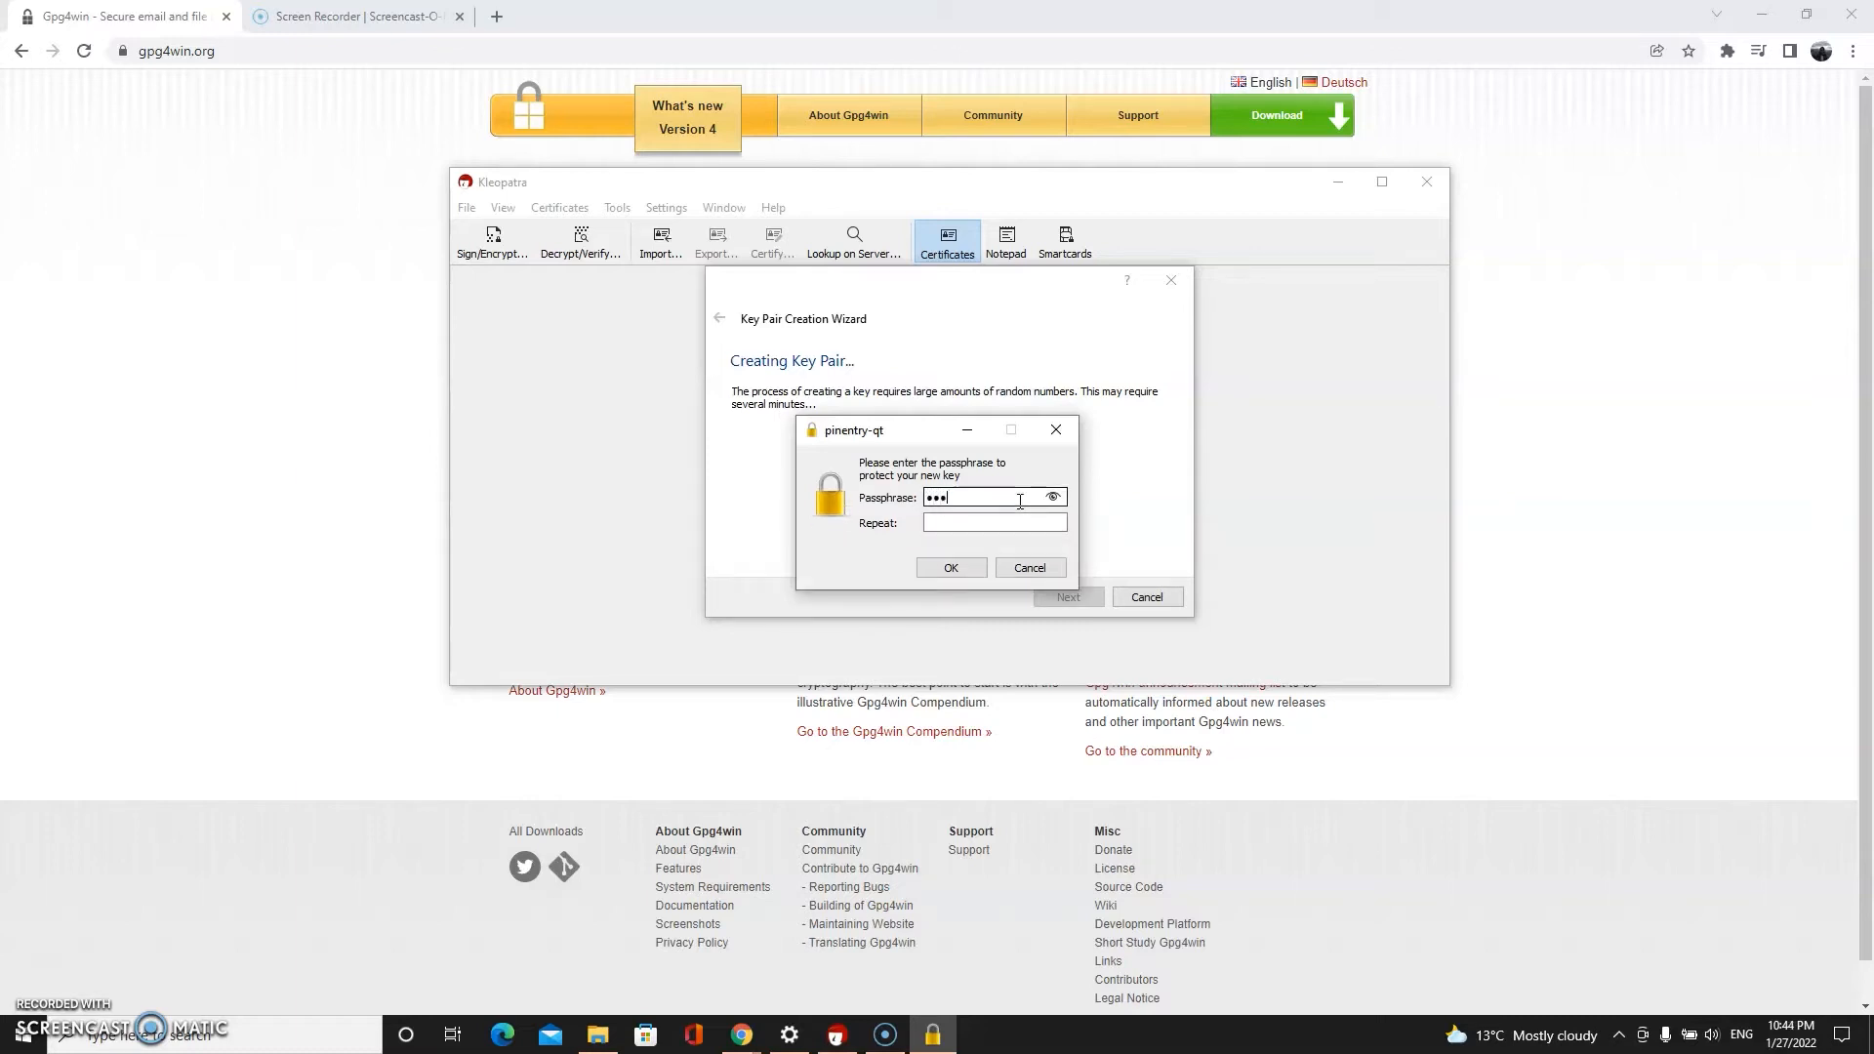
type("••")
key("Caps_Lock")
type("•")
key("Caps_Lock")
type("••••••")
key("Tab")
key("Caps_Lock")
type("•")
key("Caps_Lock")
type("•••••••••••••")
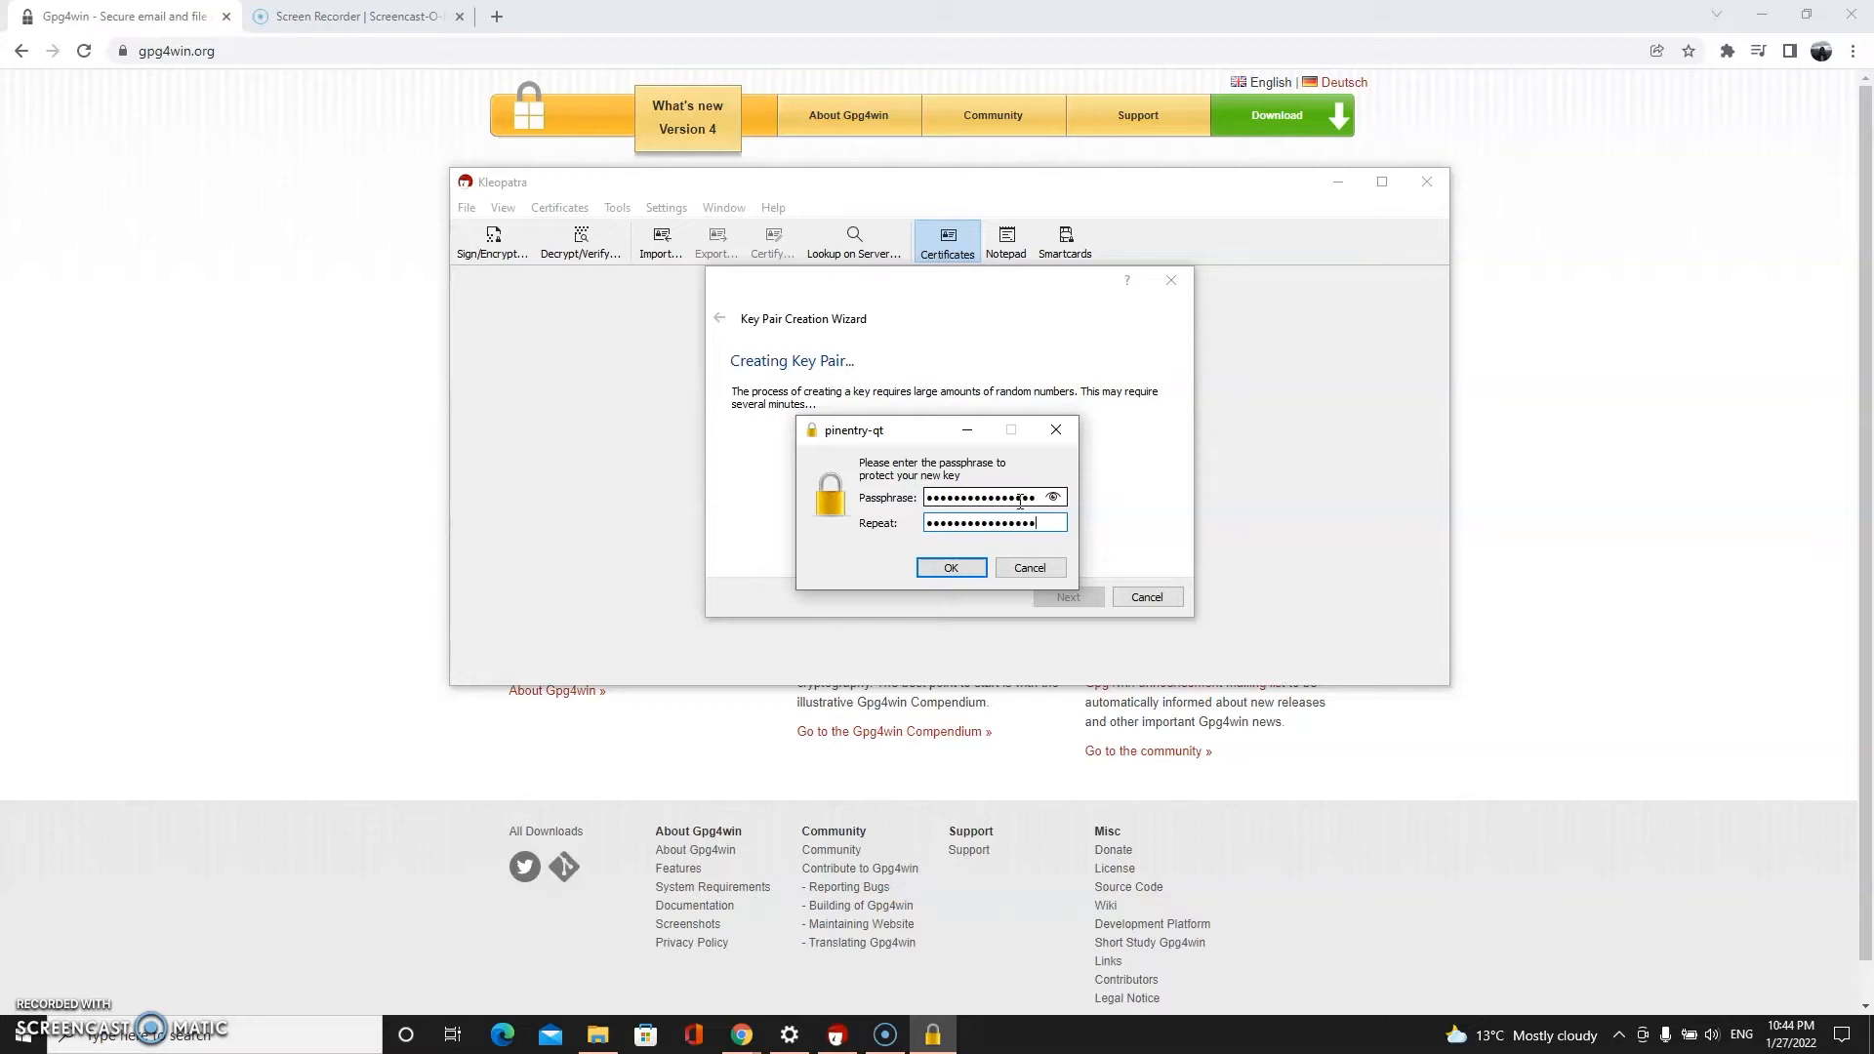
left_click(976, 567)
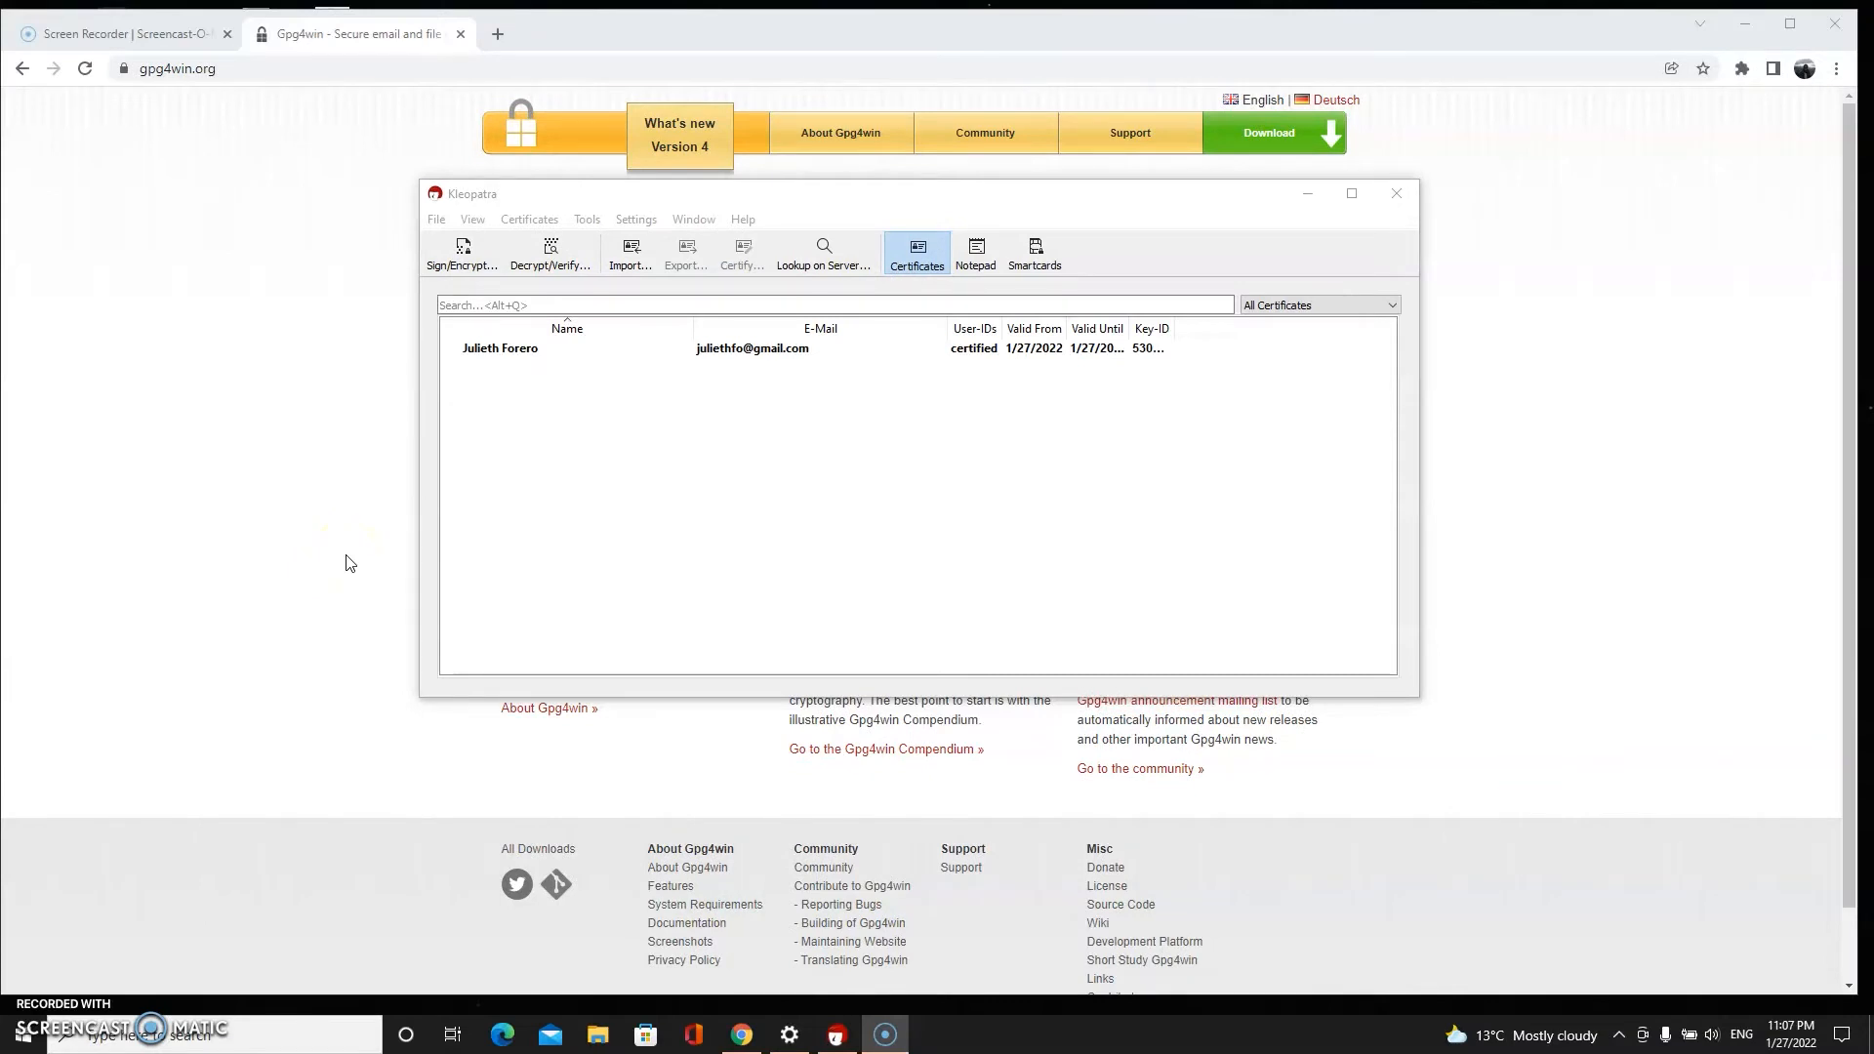
Export the new certificate's public key to the Documents video folder as a file named public
left_click(340, 562)
left_click(508, 348)
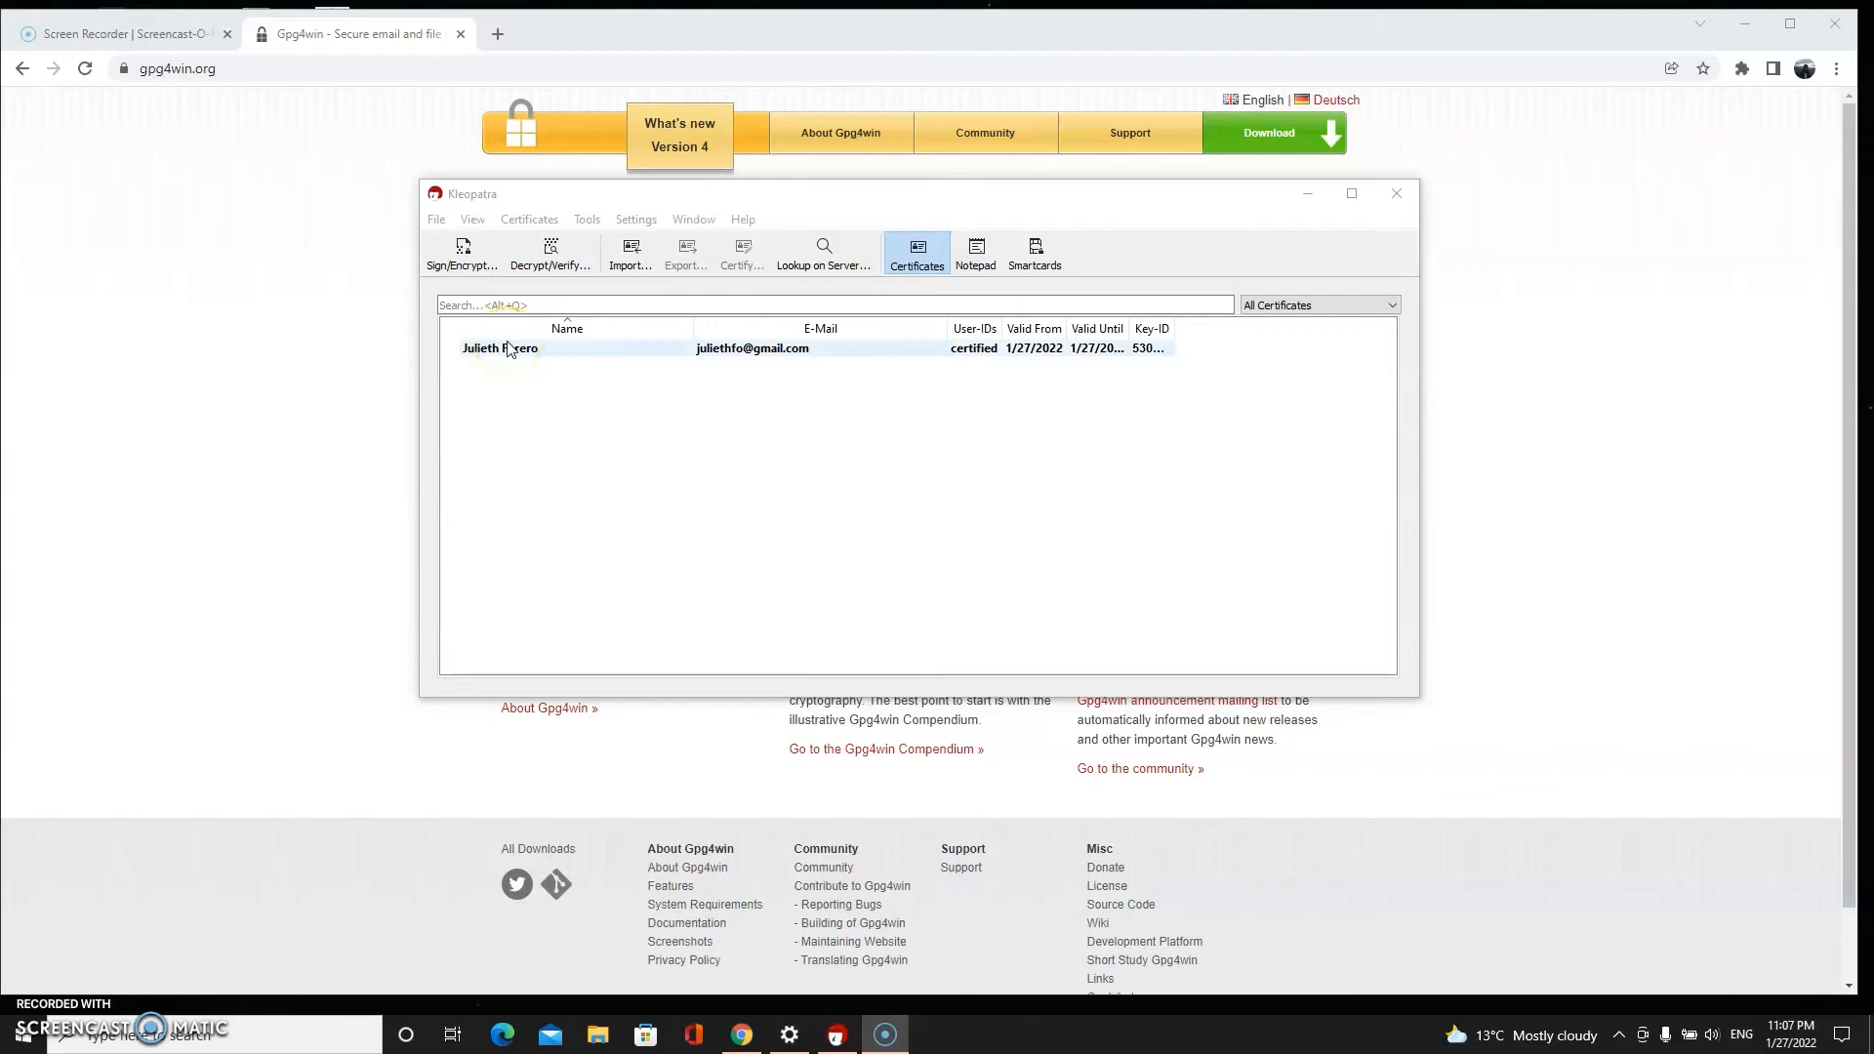
right_click(508, 350)
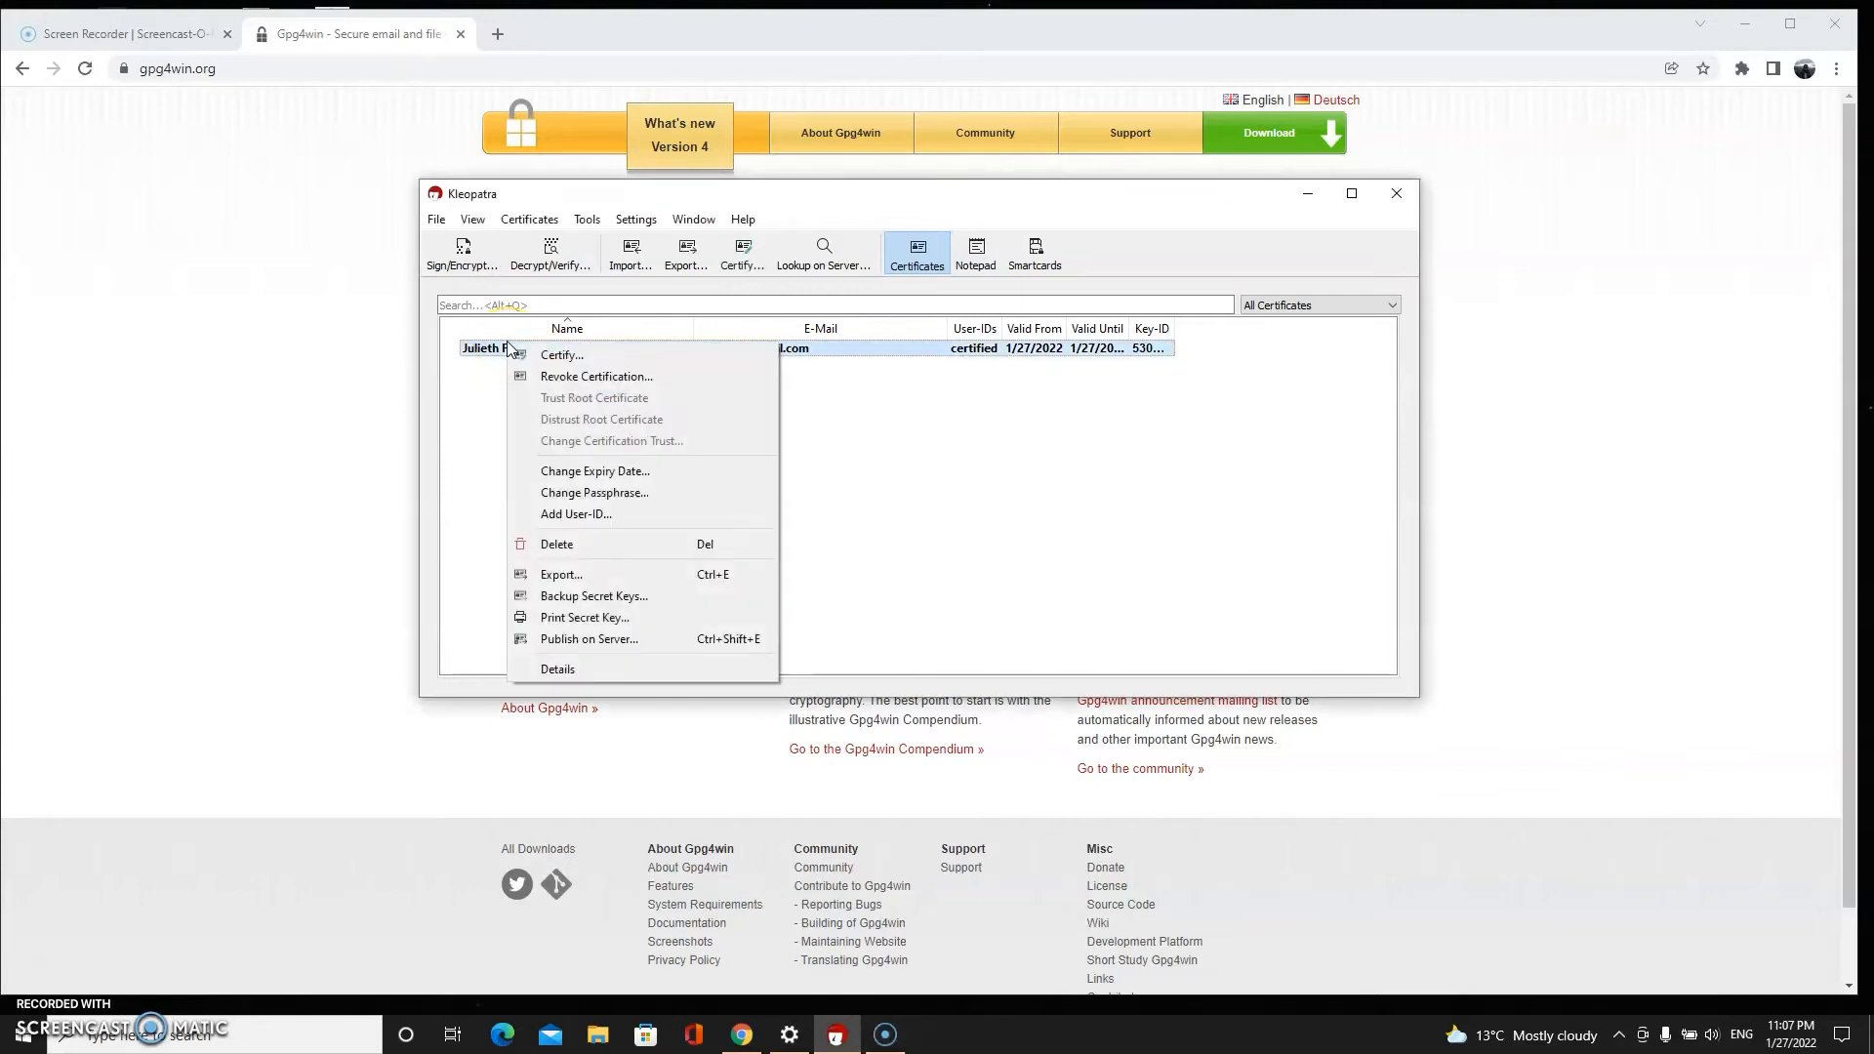
left_click(681, 574)
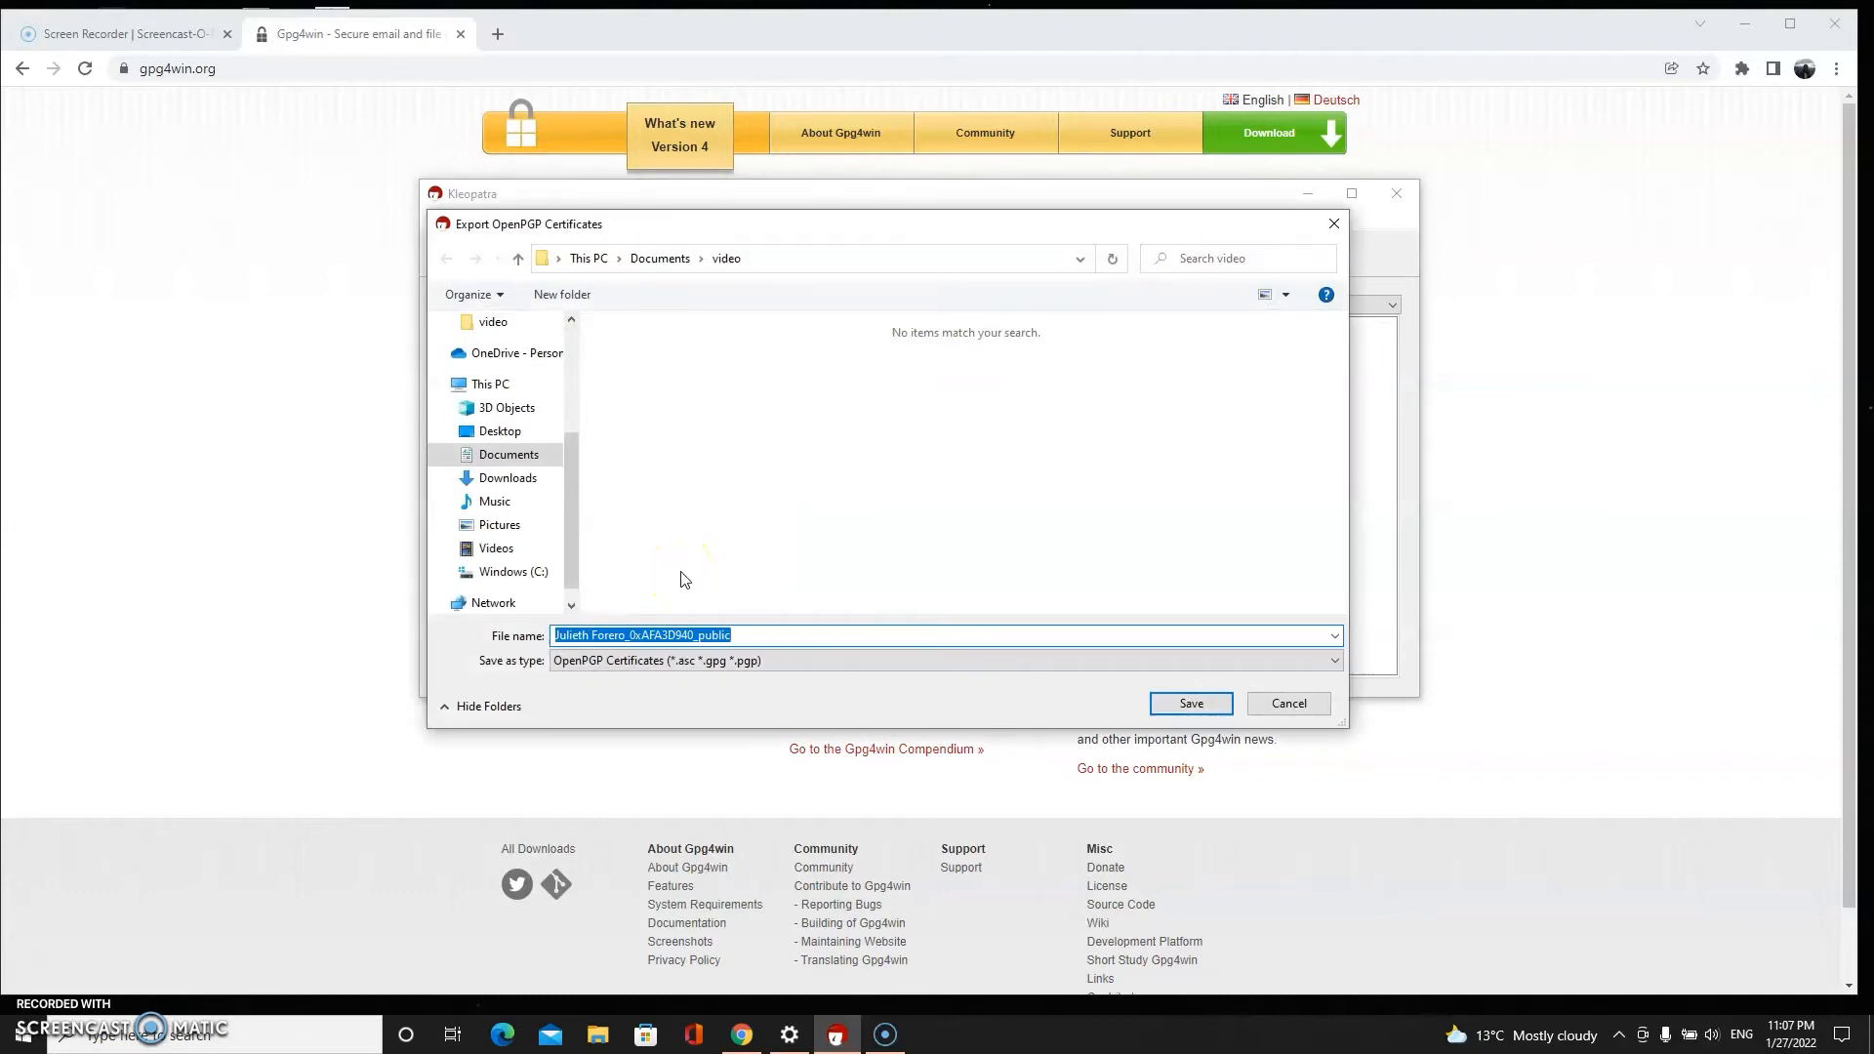
type("pu")
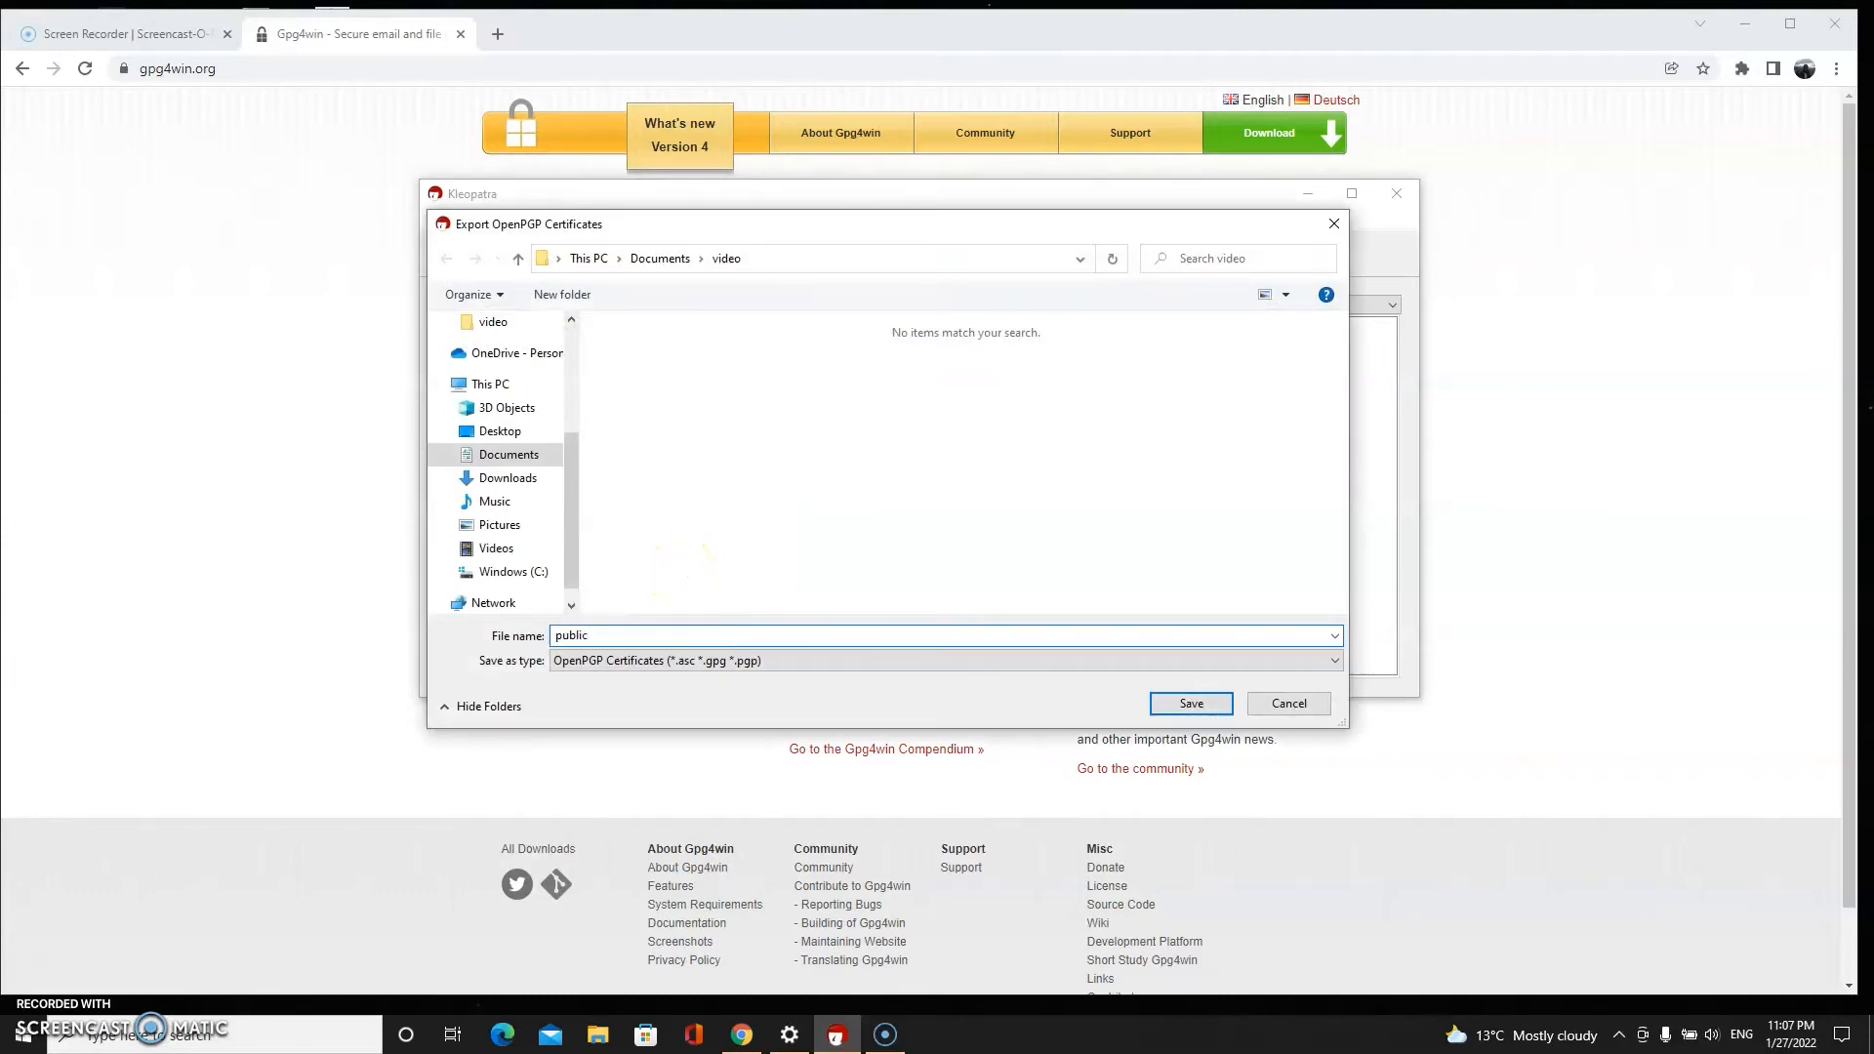
left_click(1192, 705)
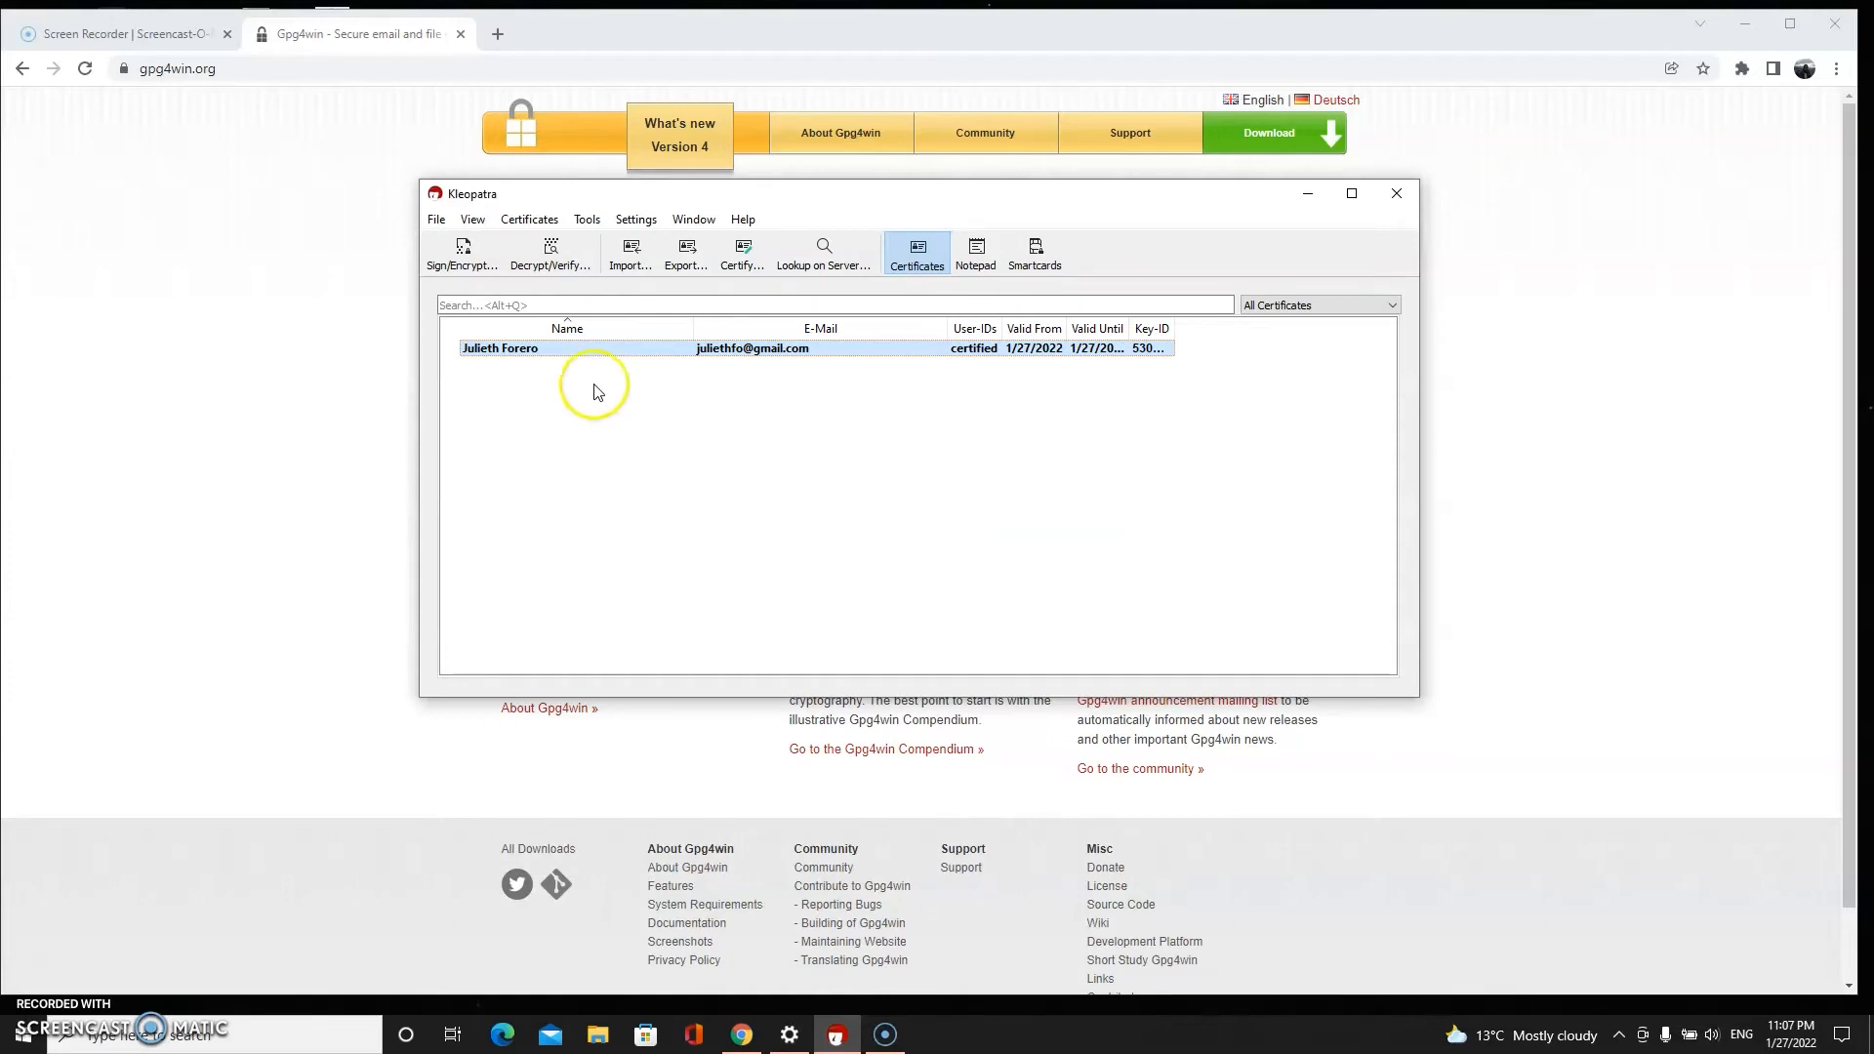
Back up the certificate's secret key to the Documents video folder as a file named private, entering the key's passphrase
right_click(554, 359)
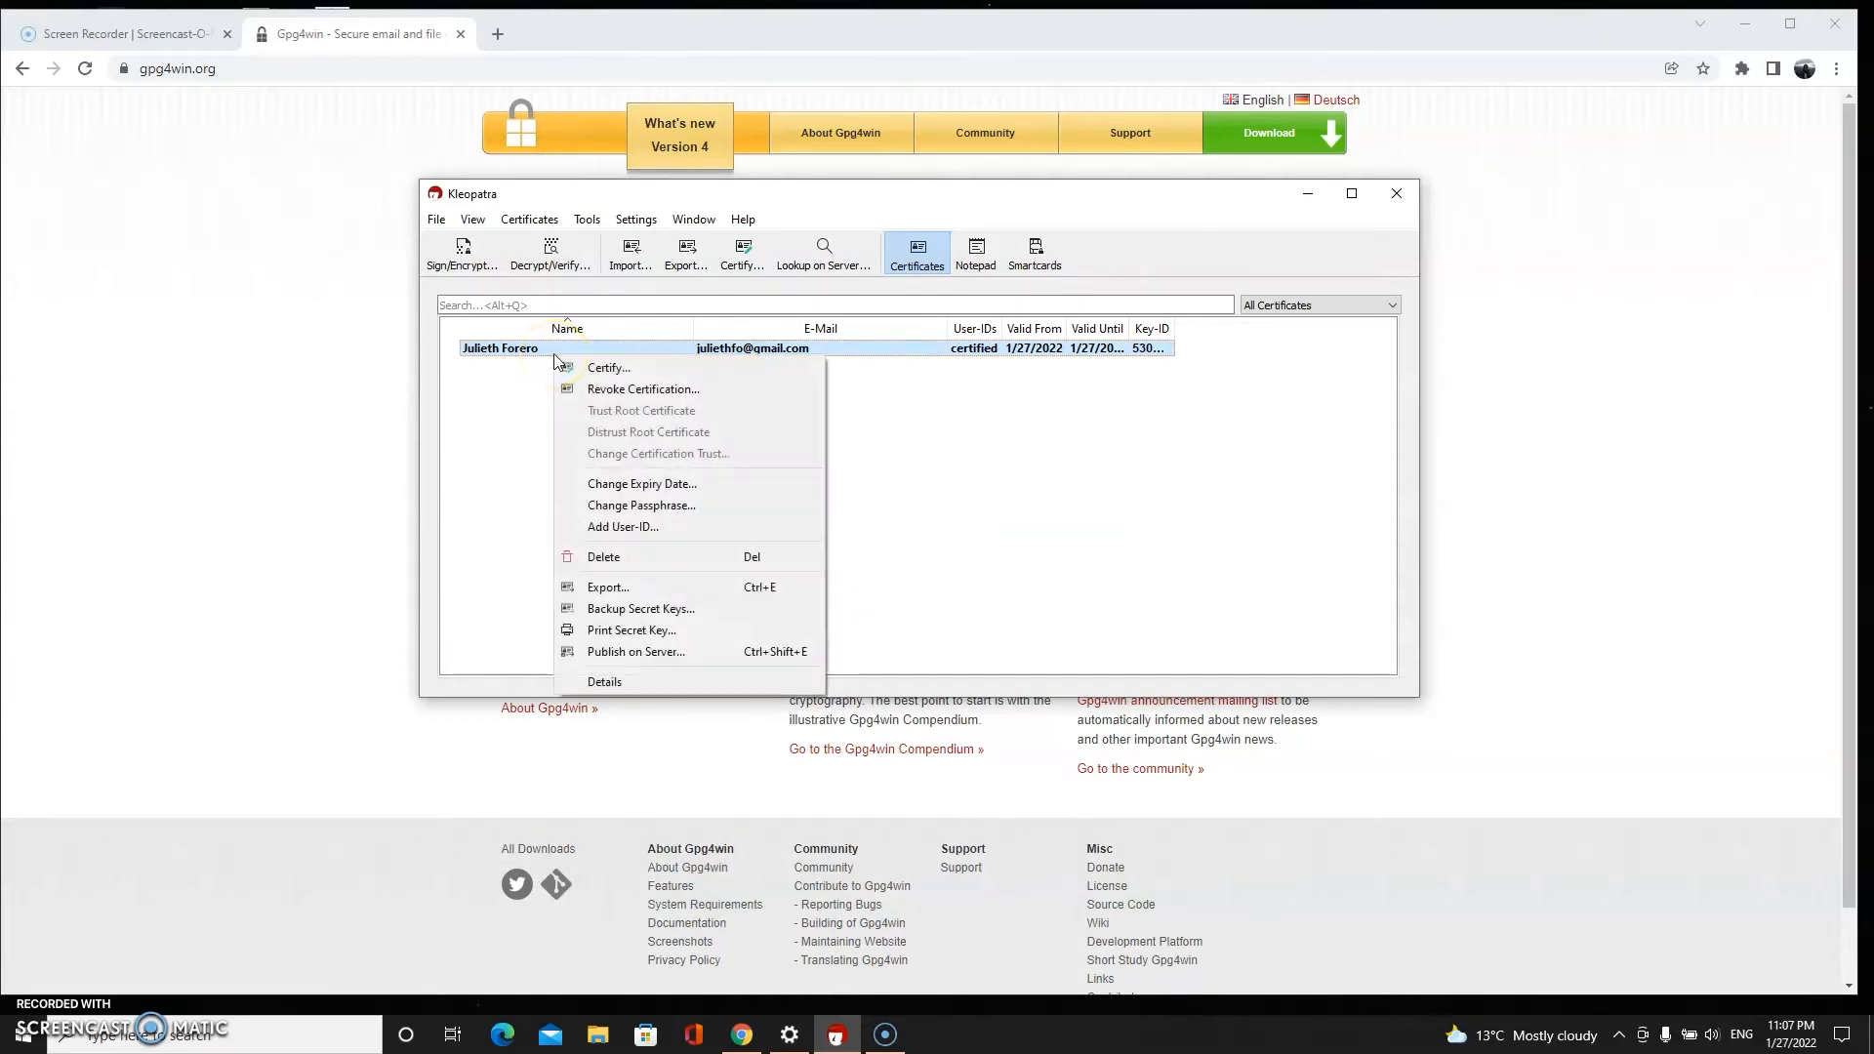
left_click(641, 609)
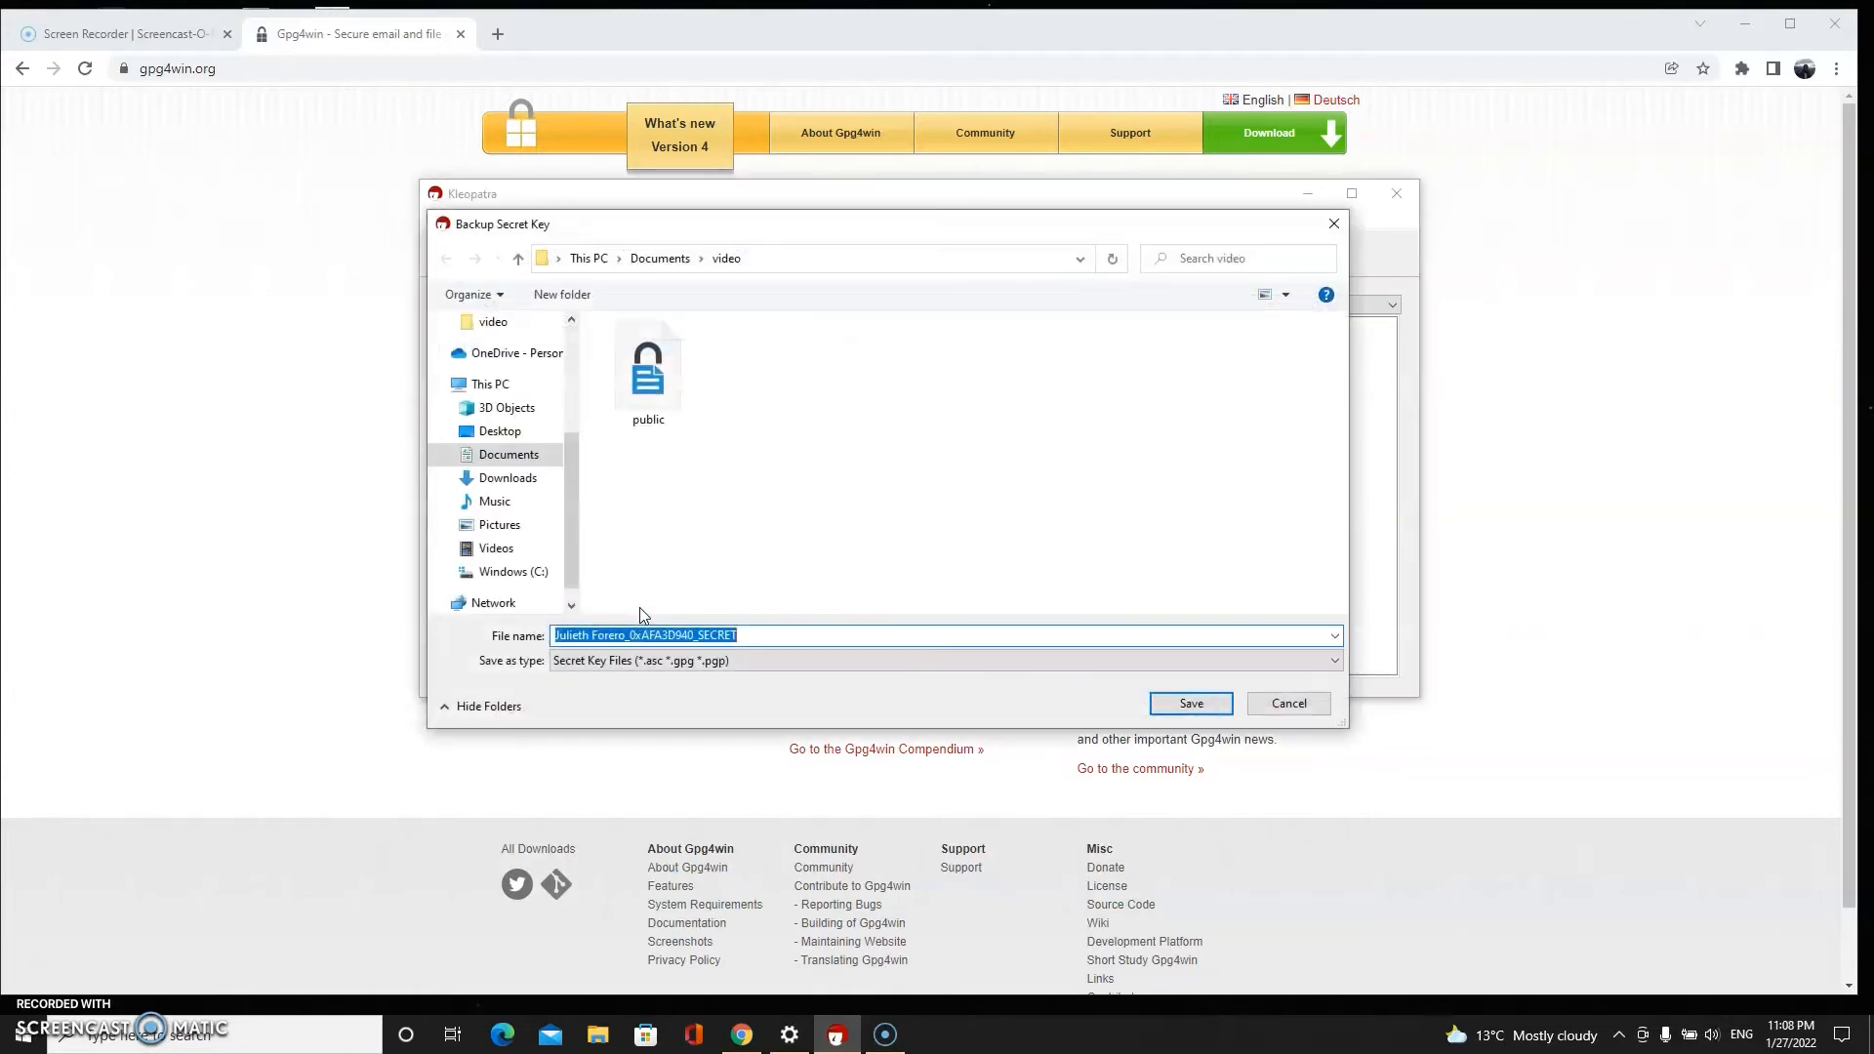
type("private")
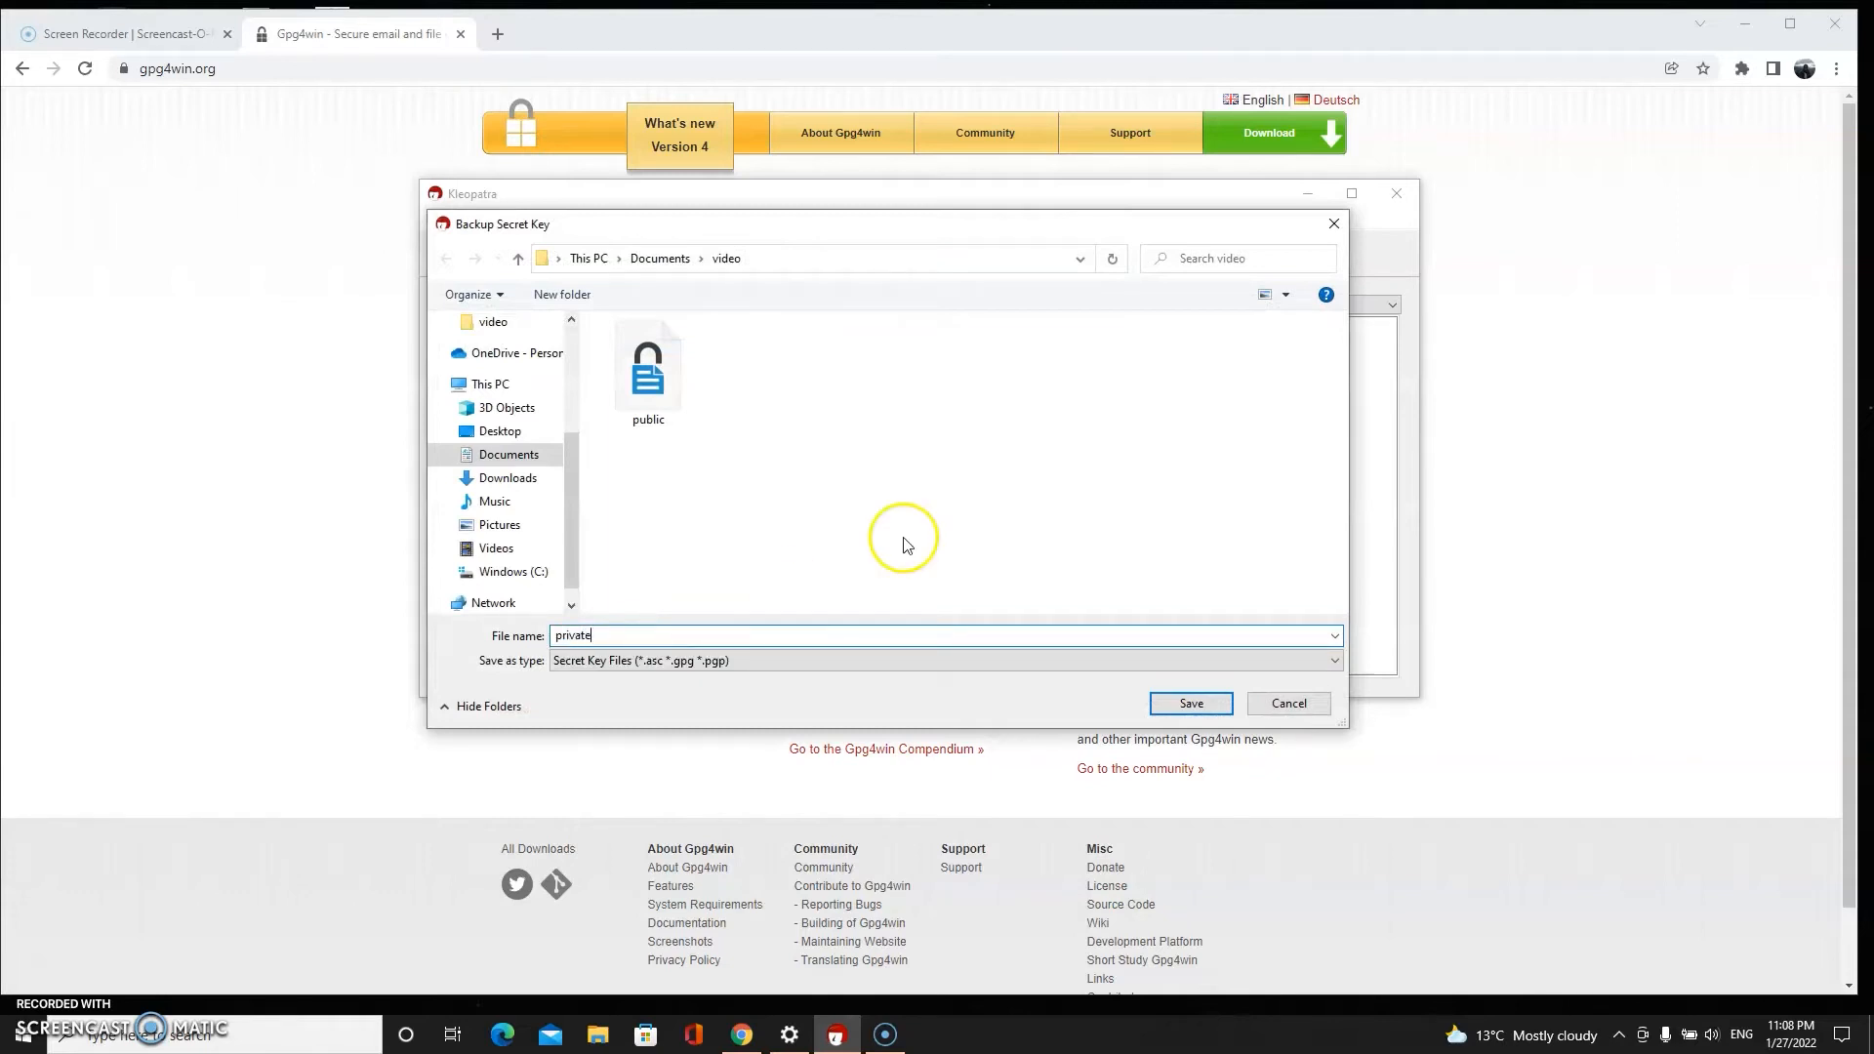
left_click(1213, 704)
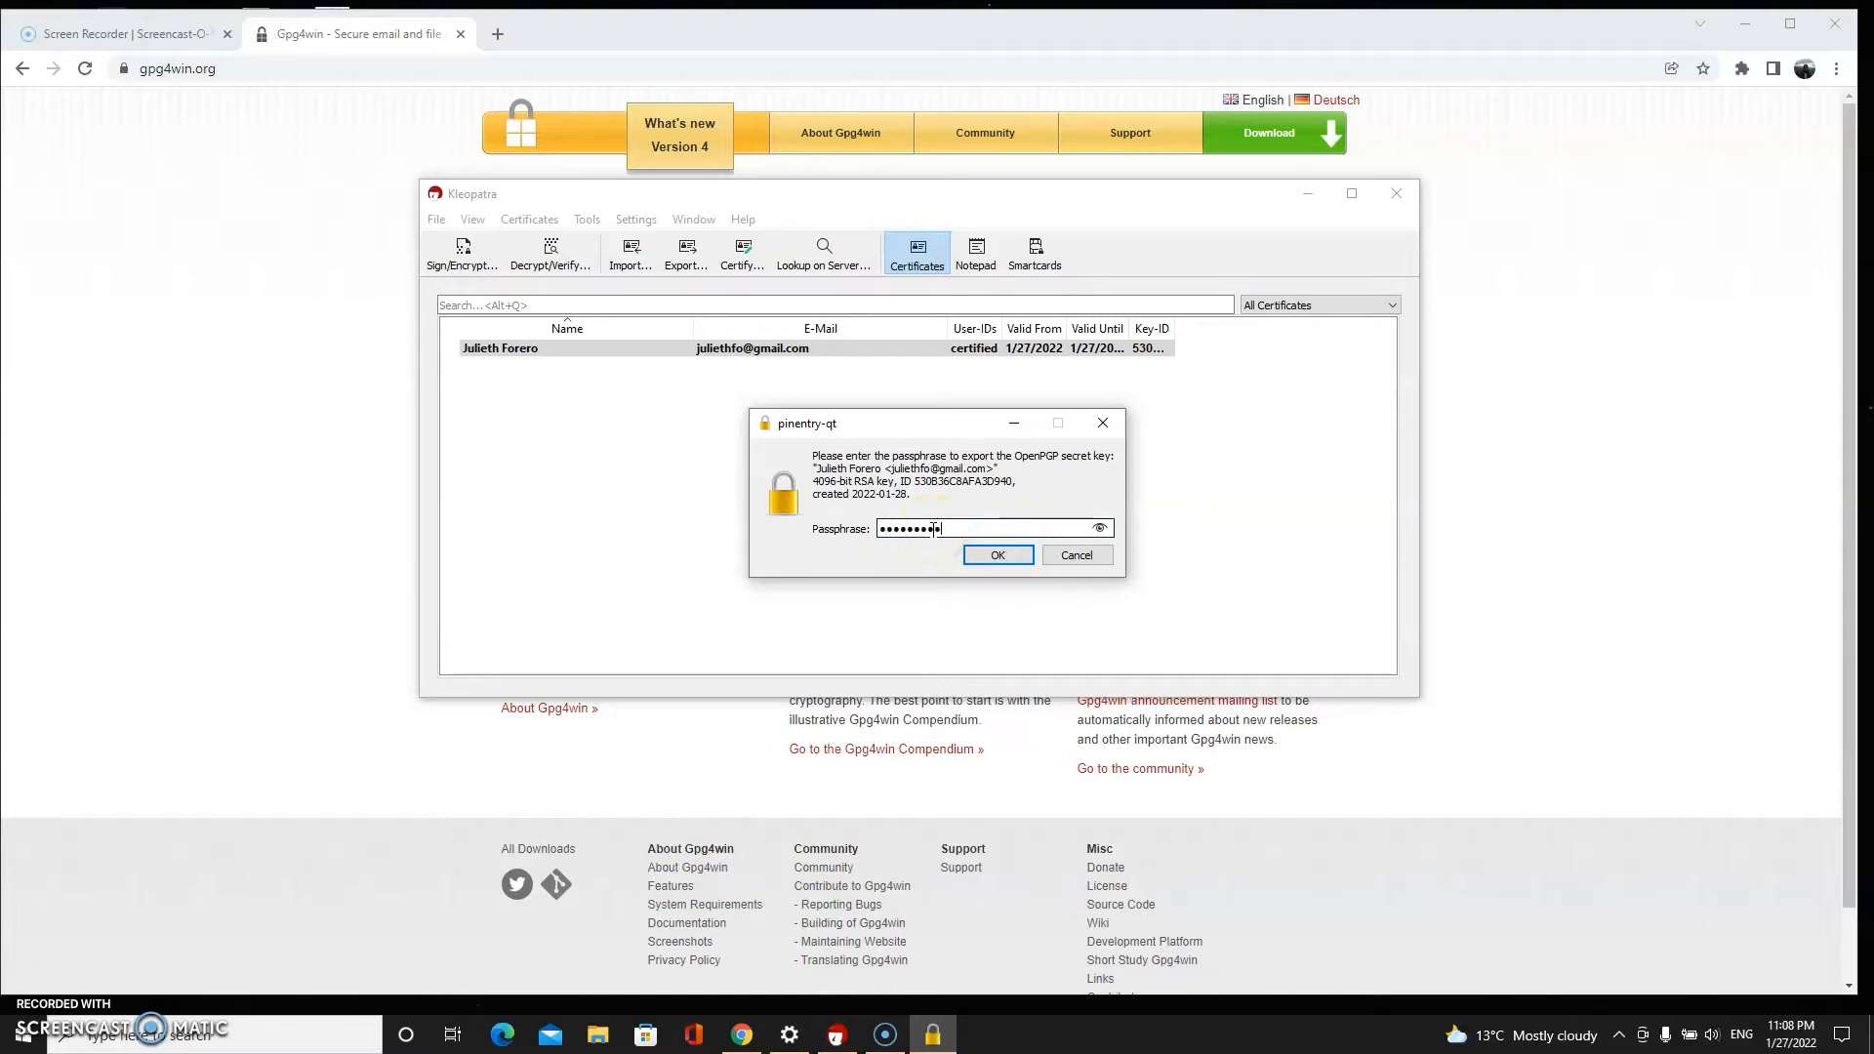
type("**")
left_click(999, 556)
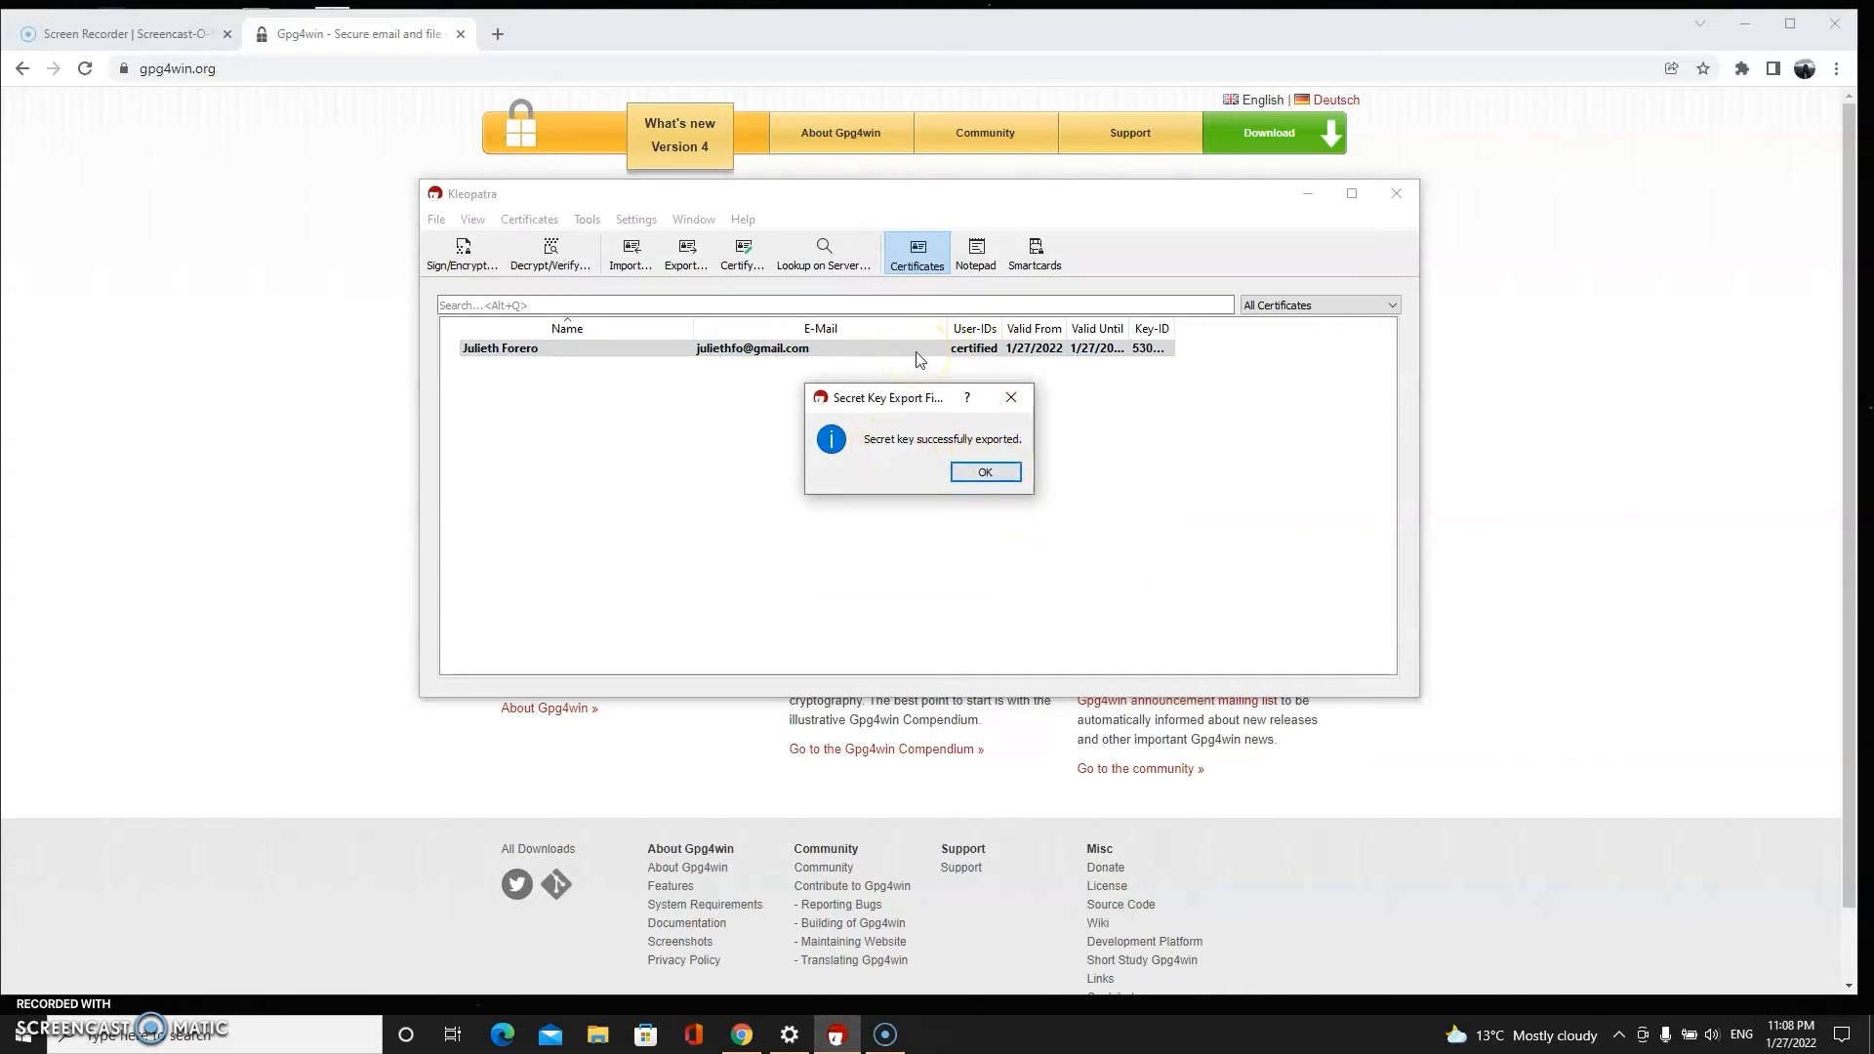
left_click(981, 474)
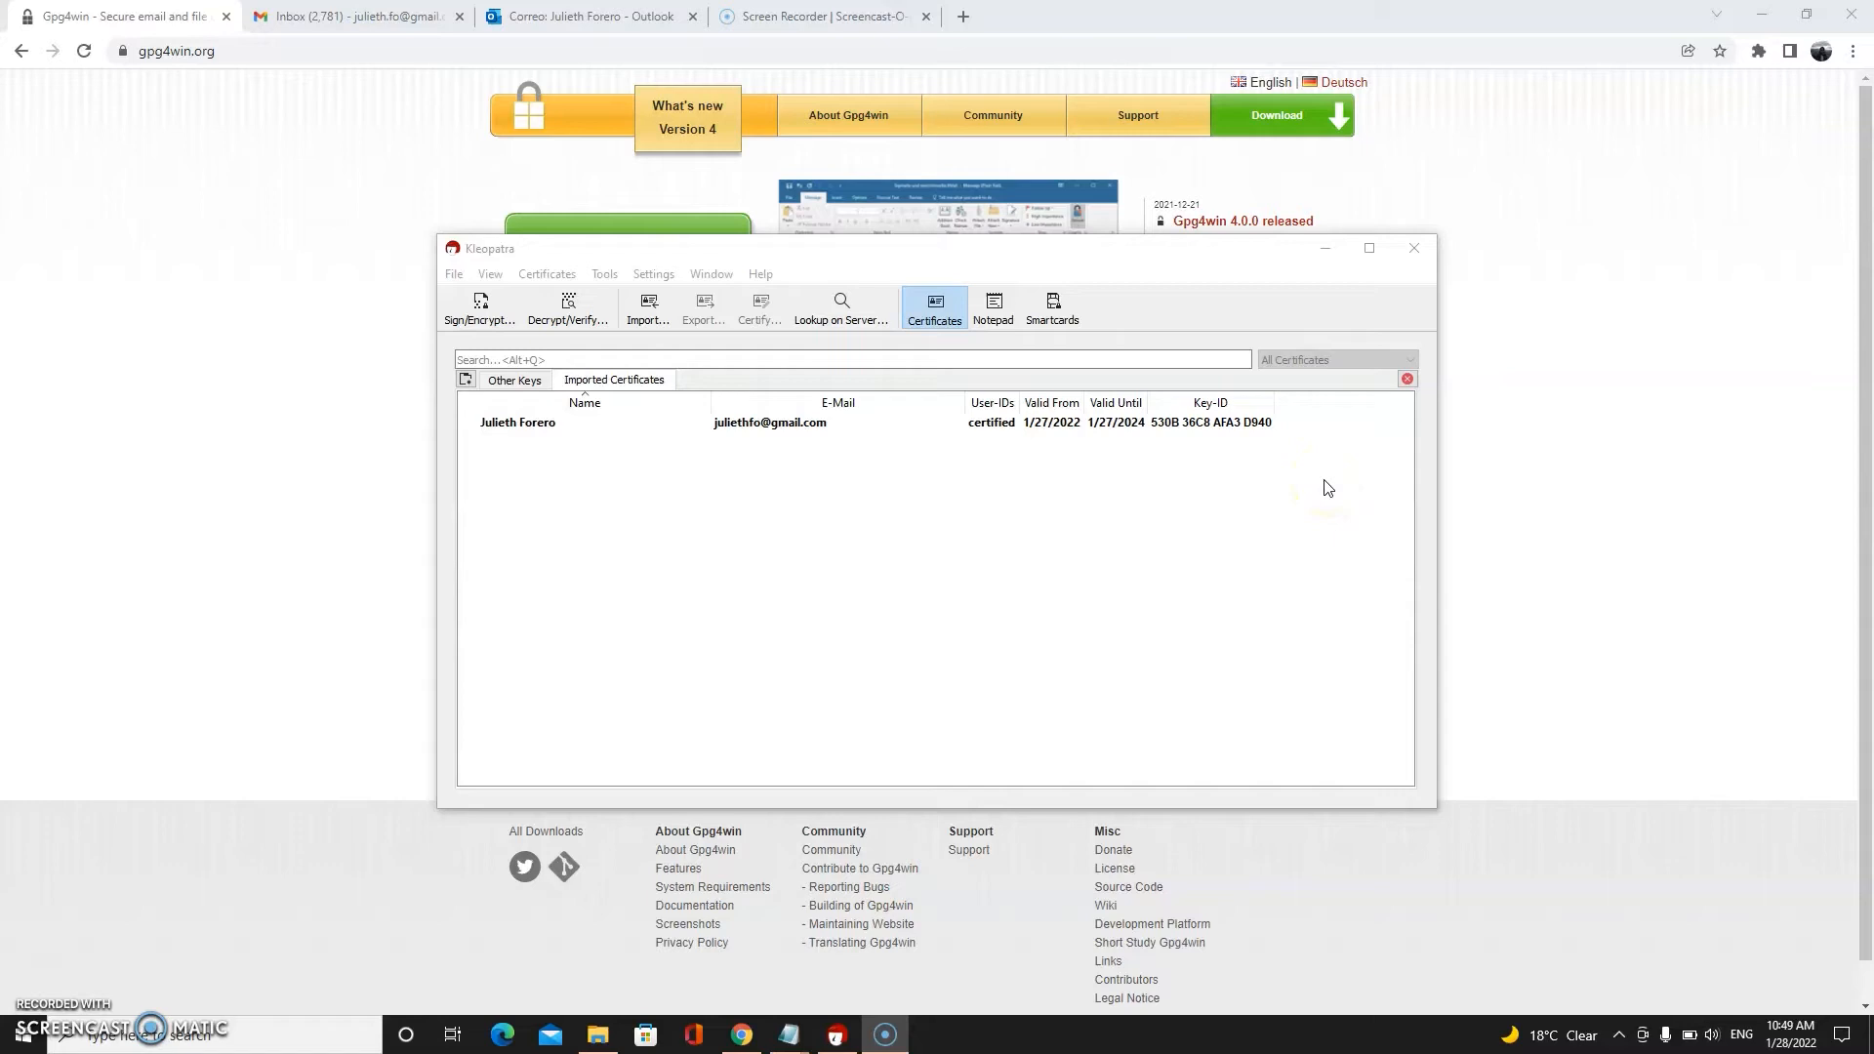
Open the exported public file from the video folder in Notepad and copy its entire key block
left_click(616, 1041)
left_click(1625, 385)
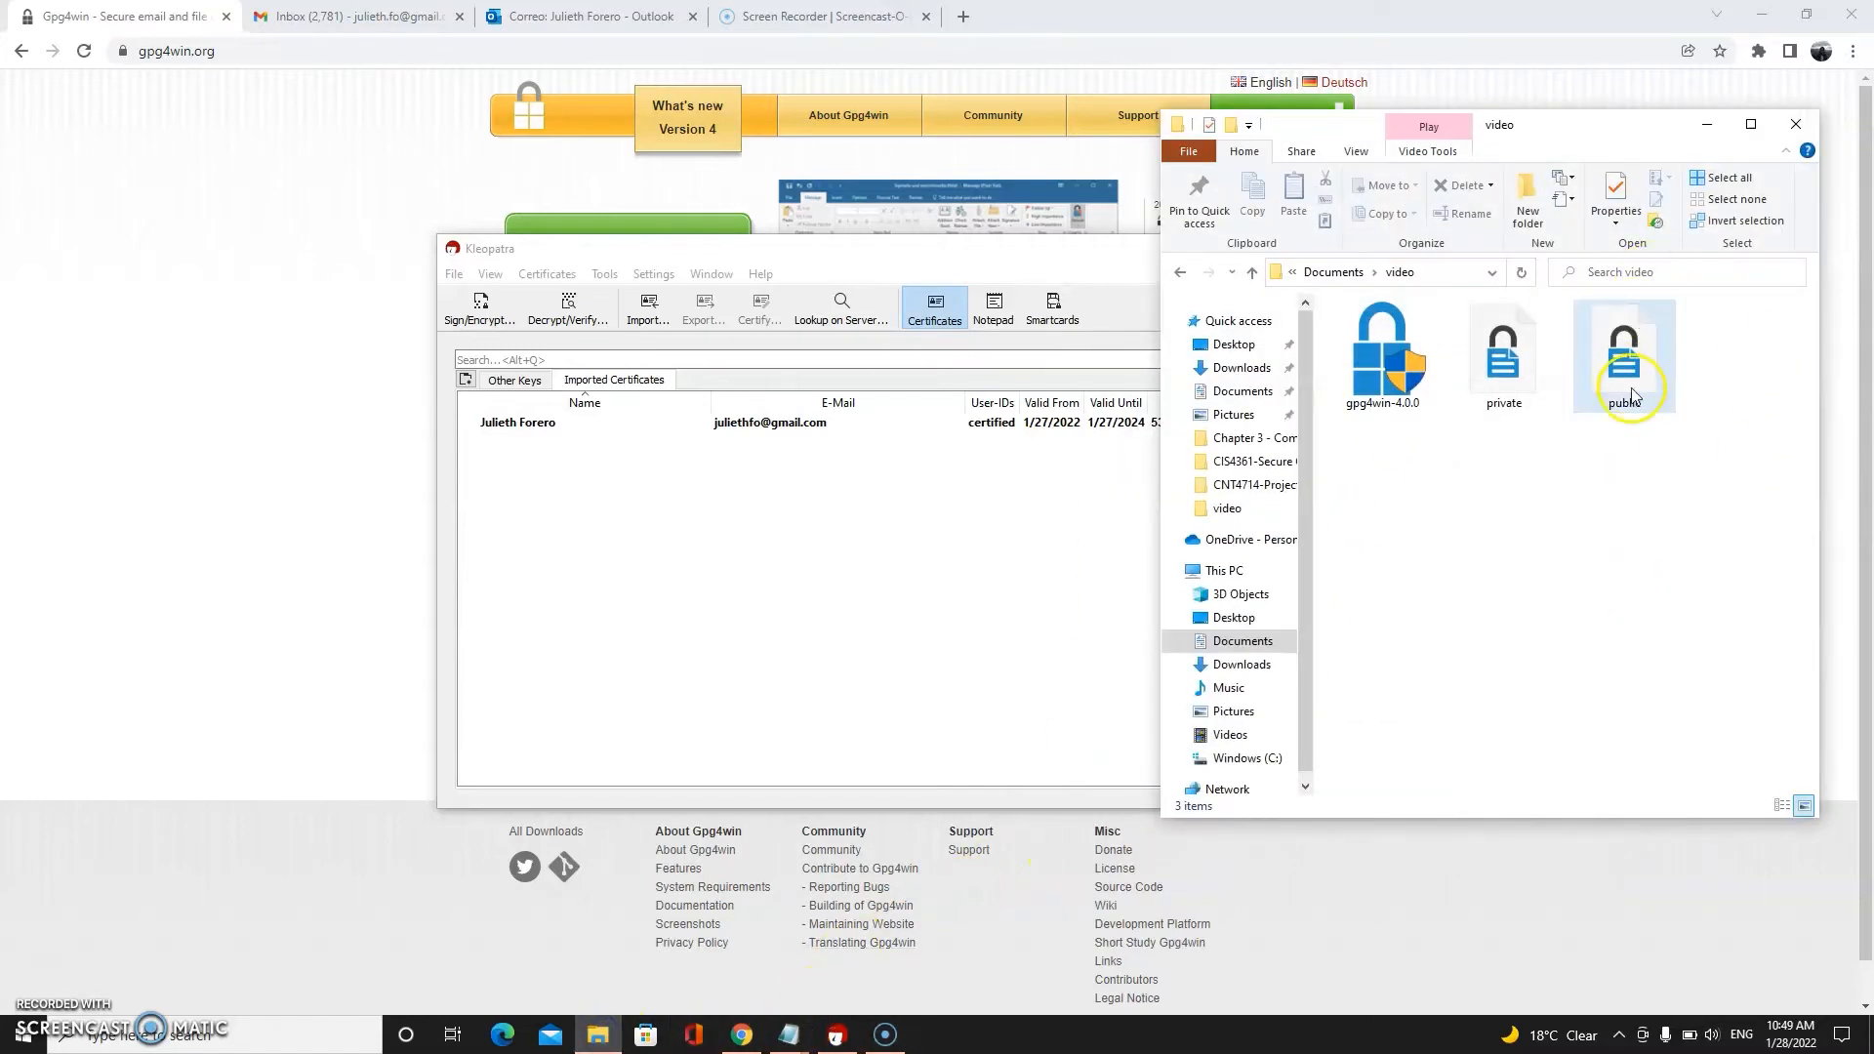
right_click(1632, 394)
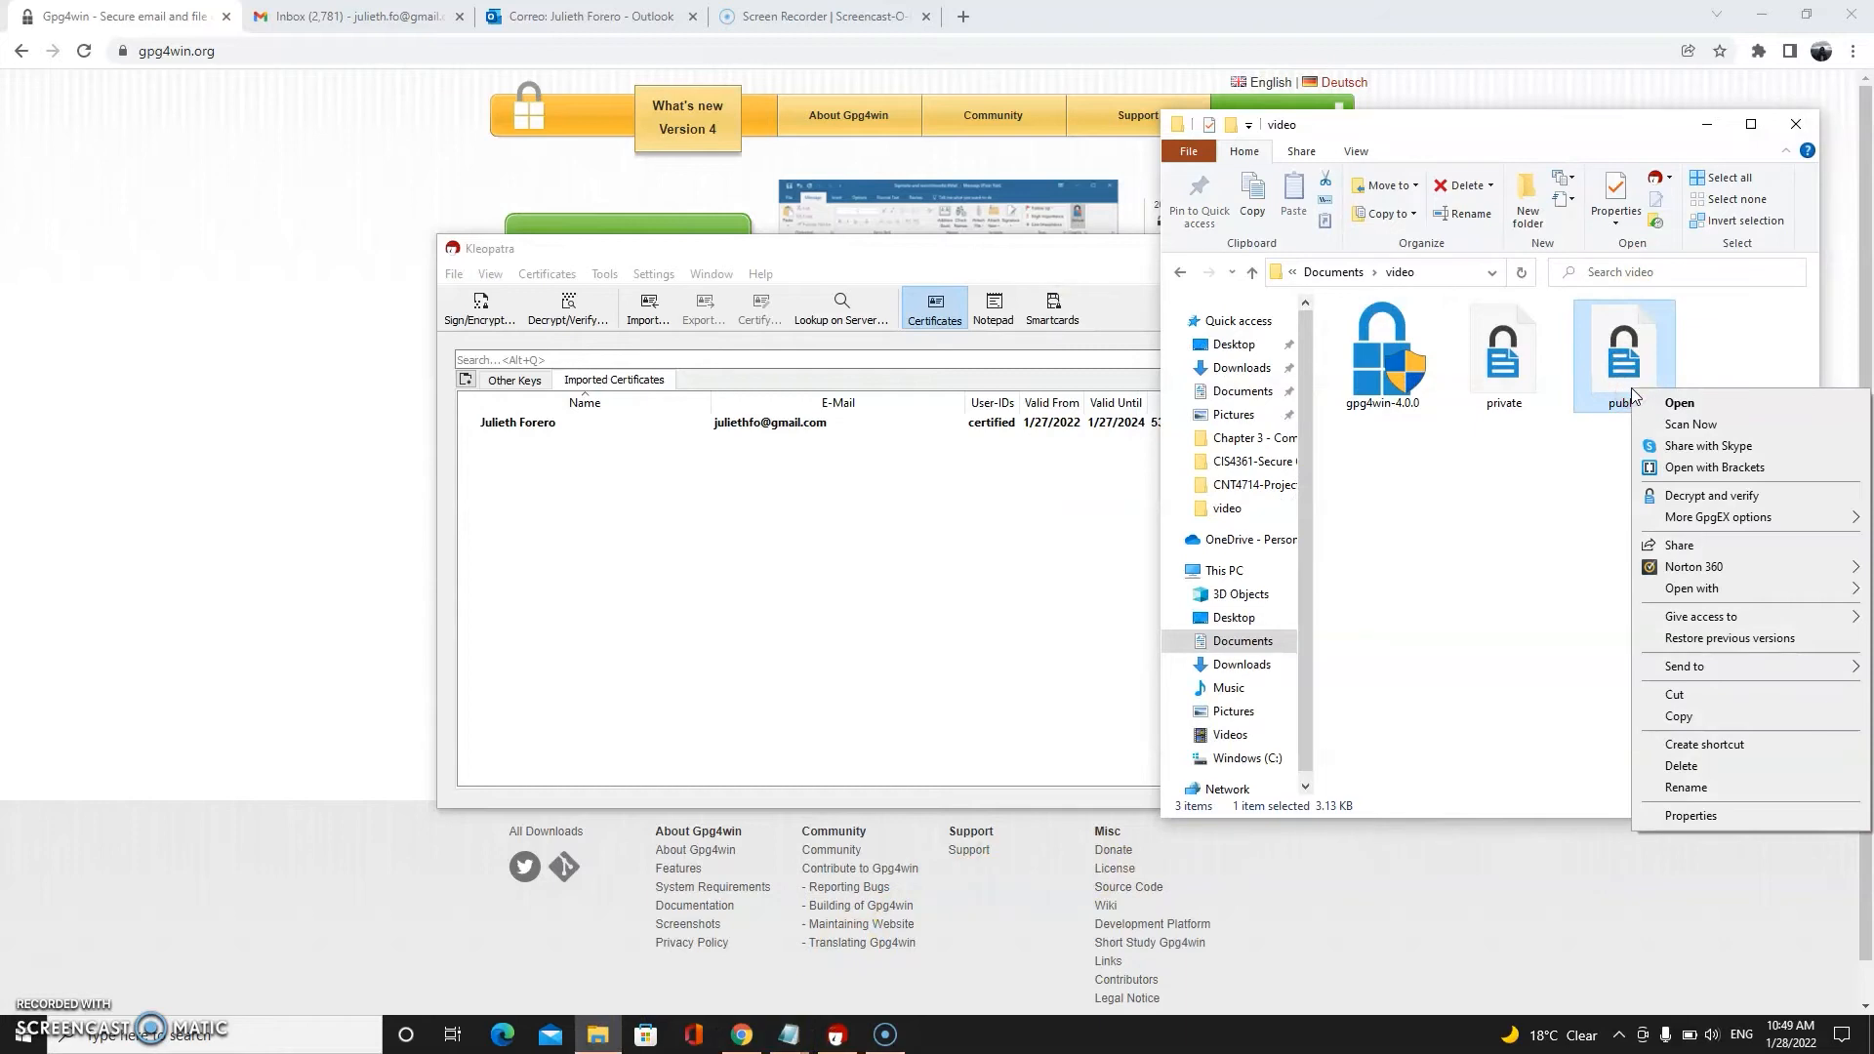
left_click(1709, 590)
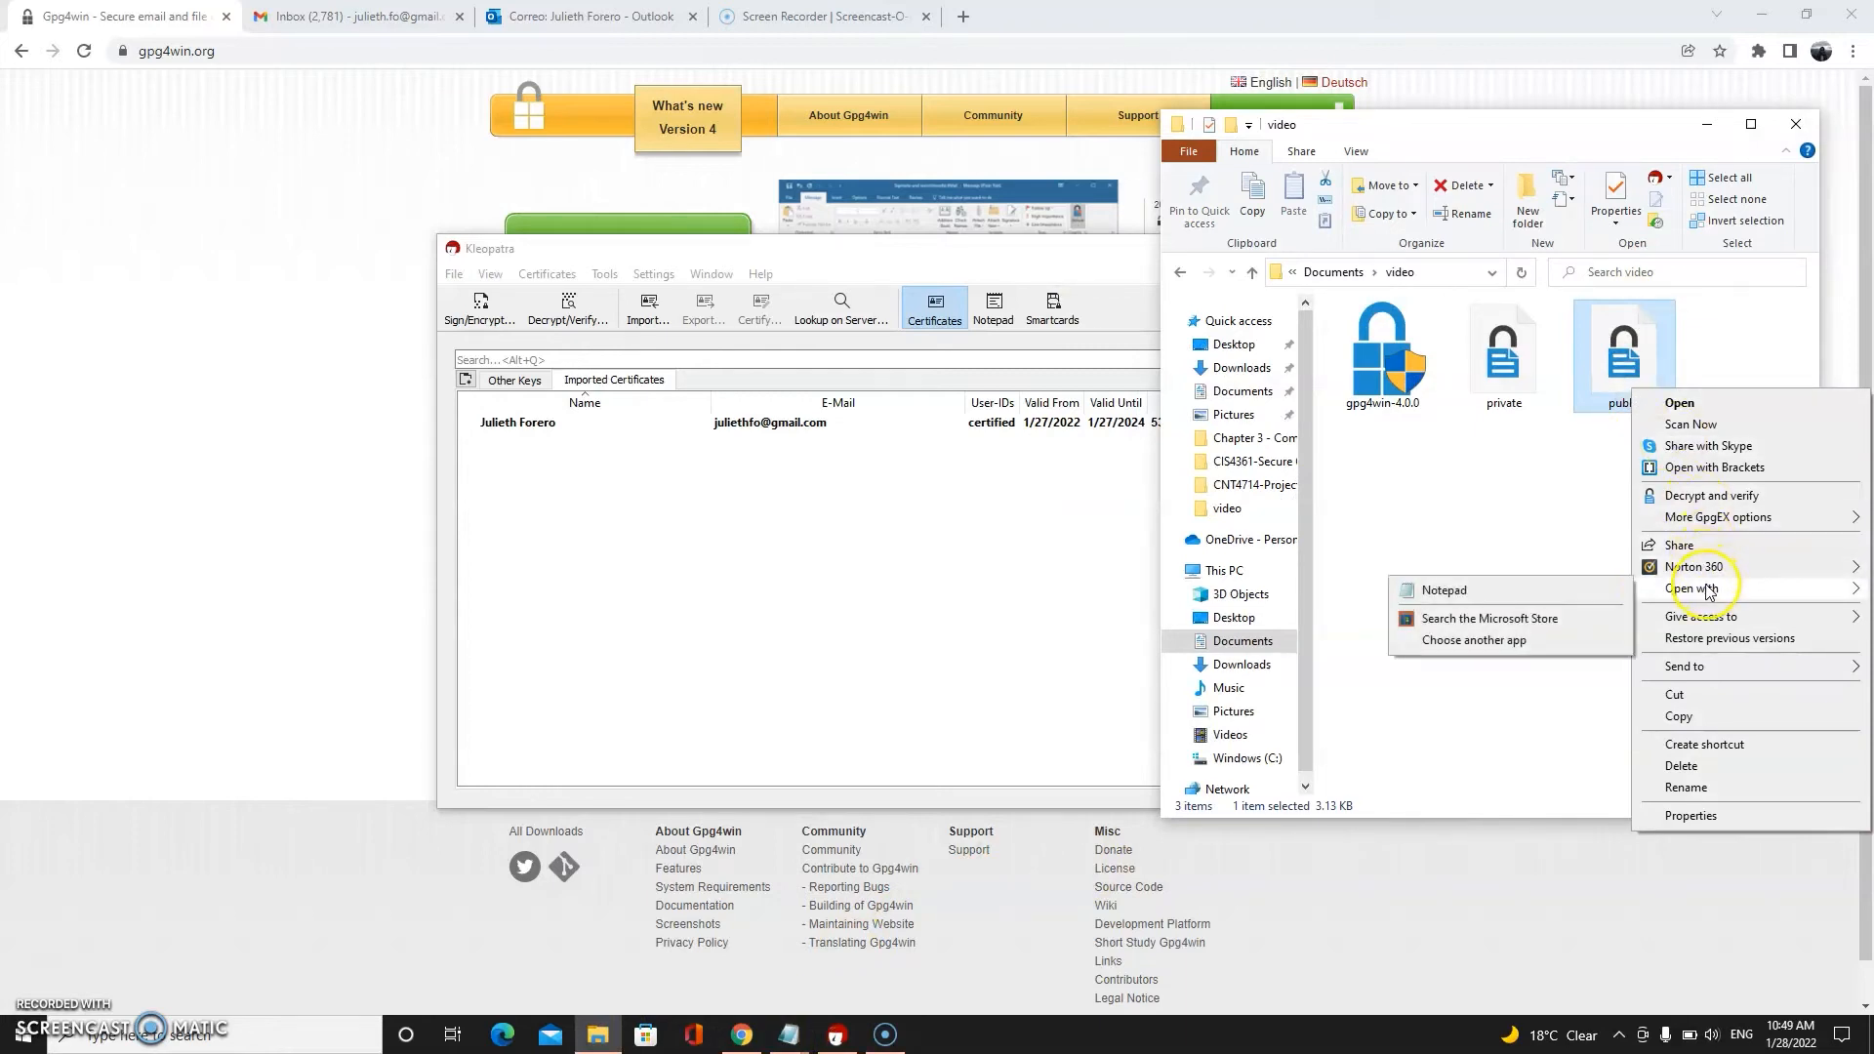
left_click(1569, 590)
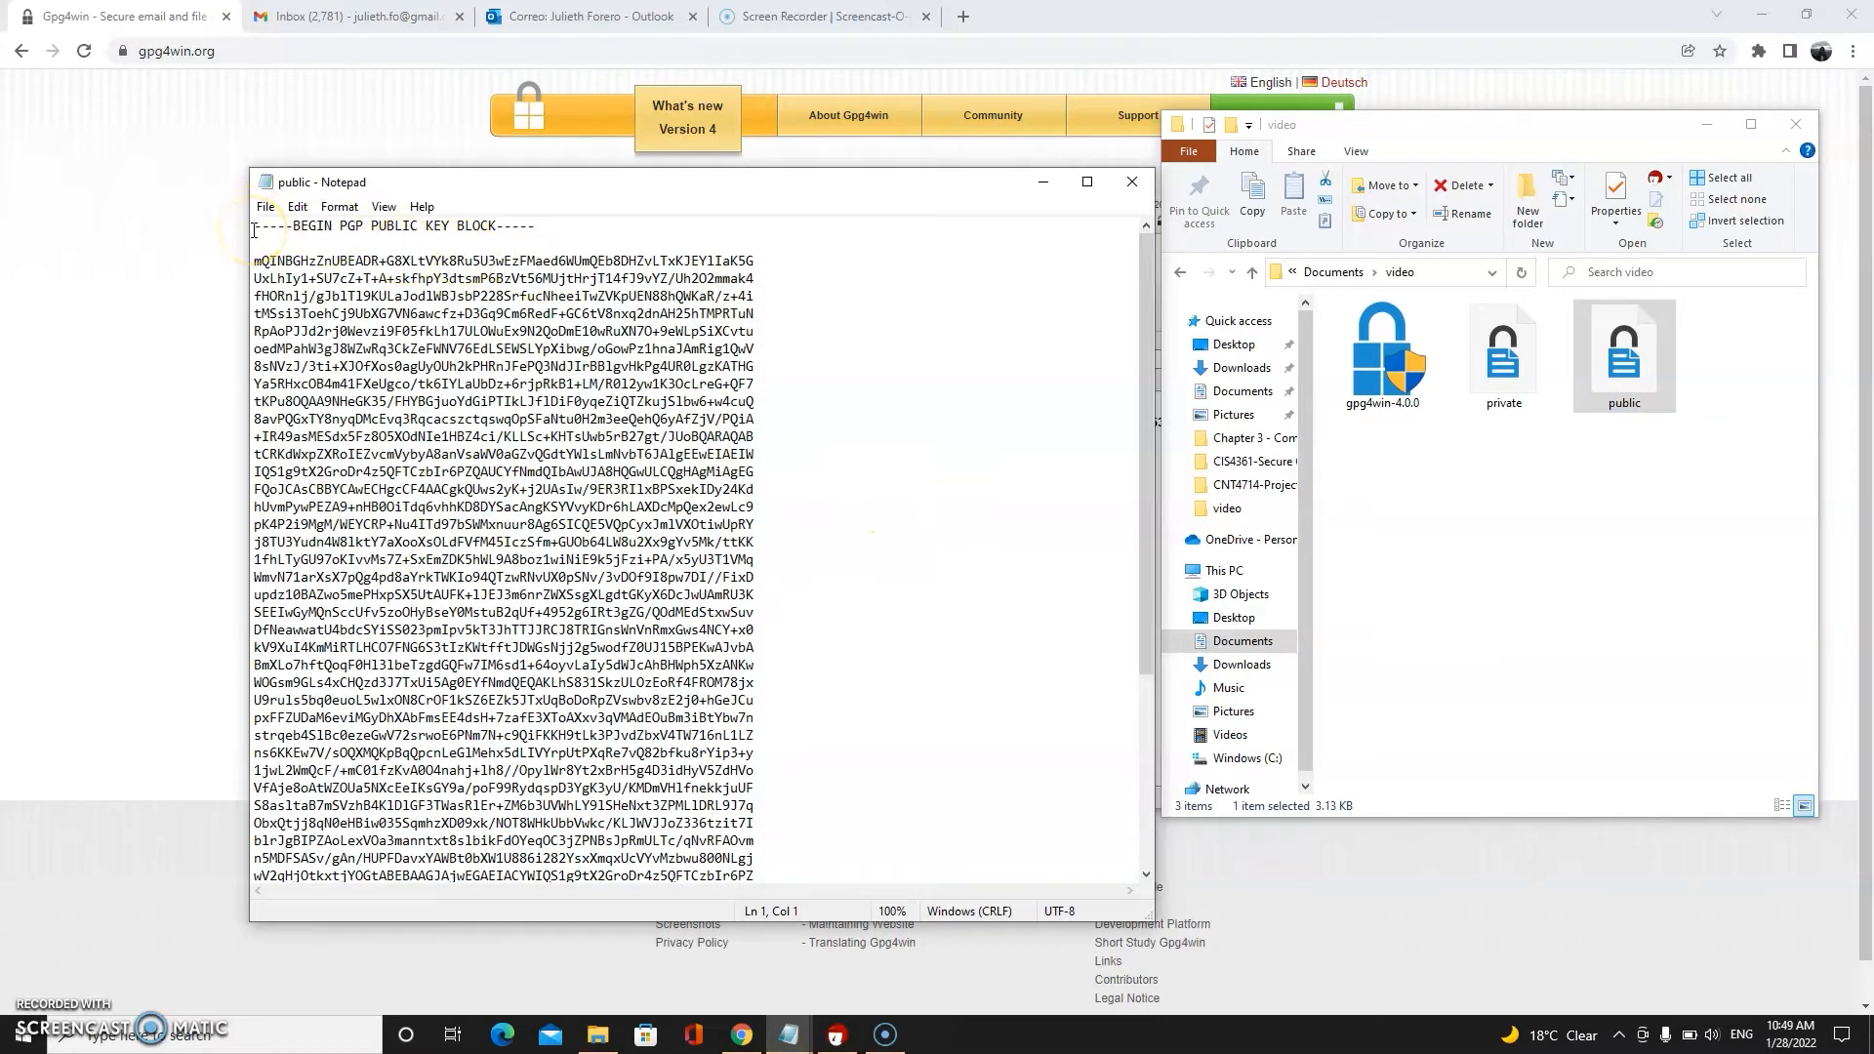
key("ctrl+a")
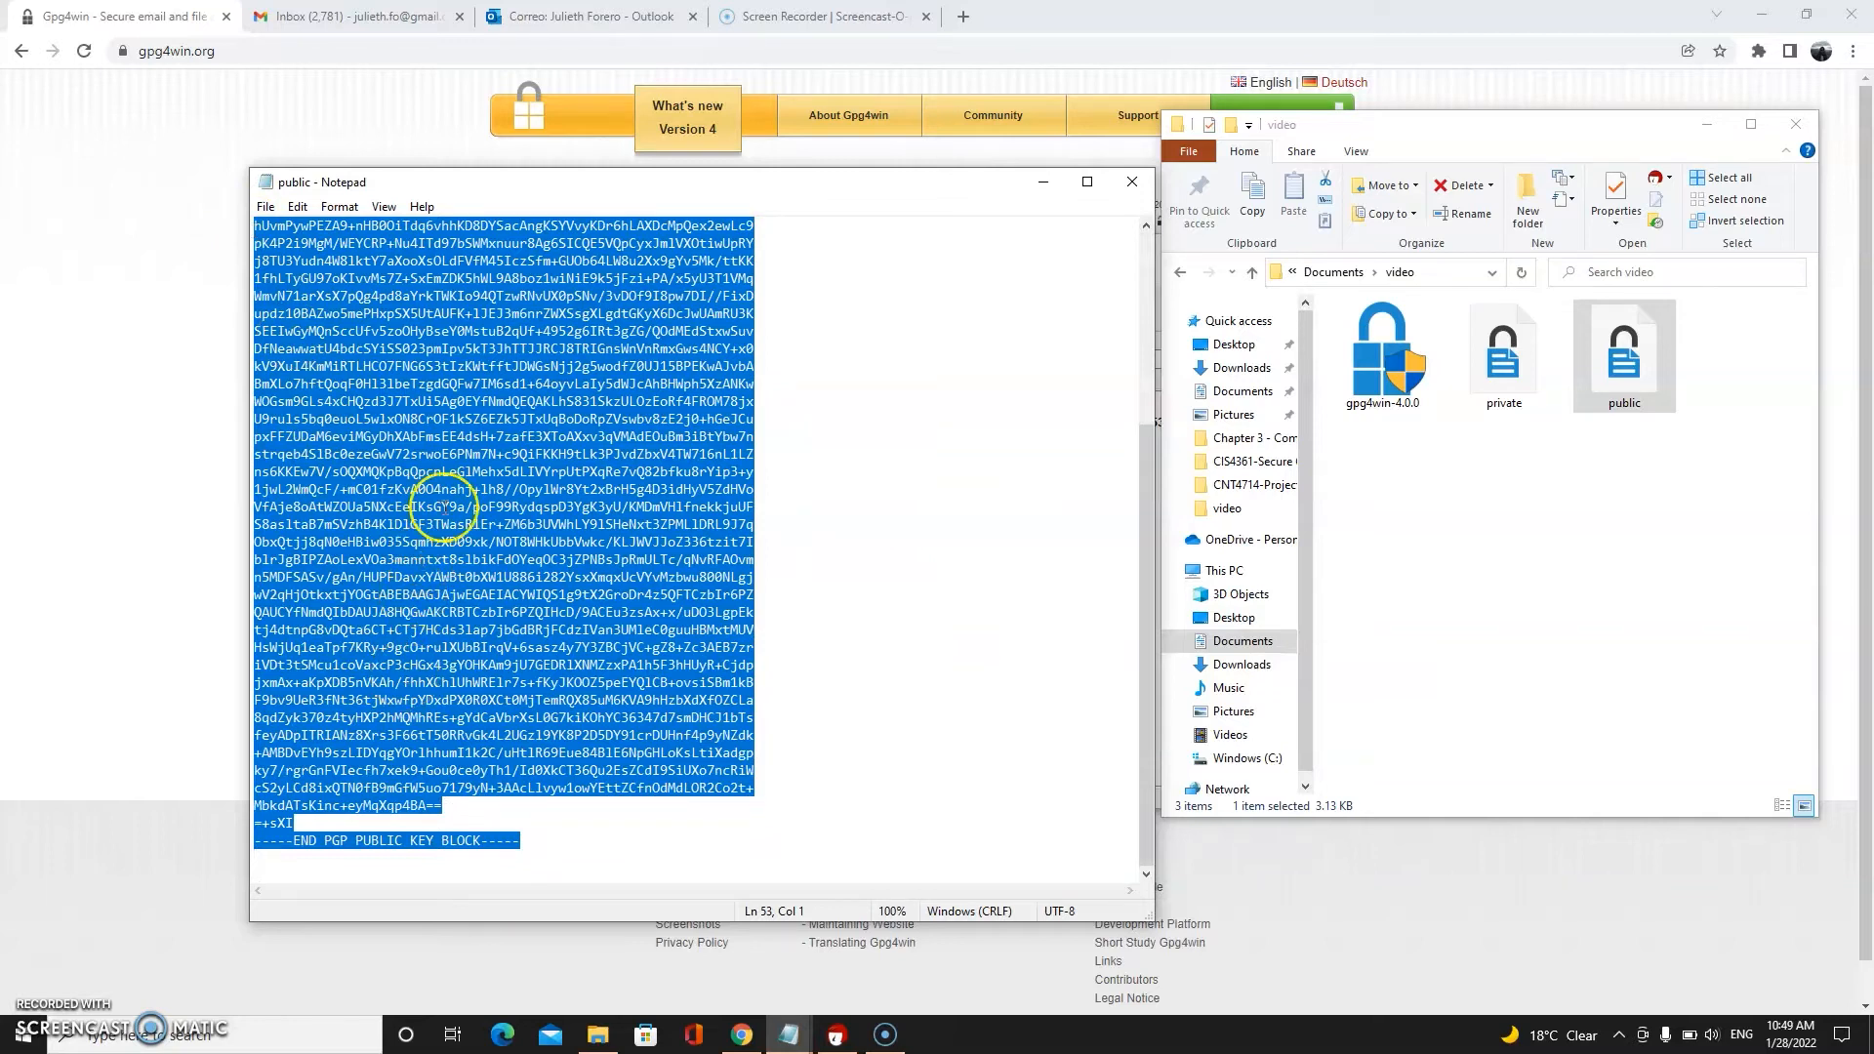
Paste the copied public key block into a blank Notepad document
left_click(793, 1034)
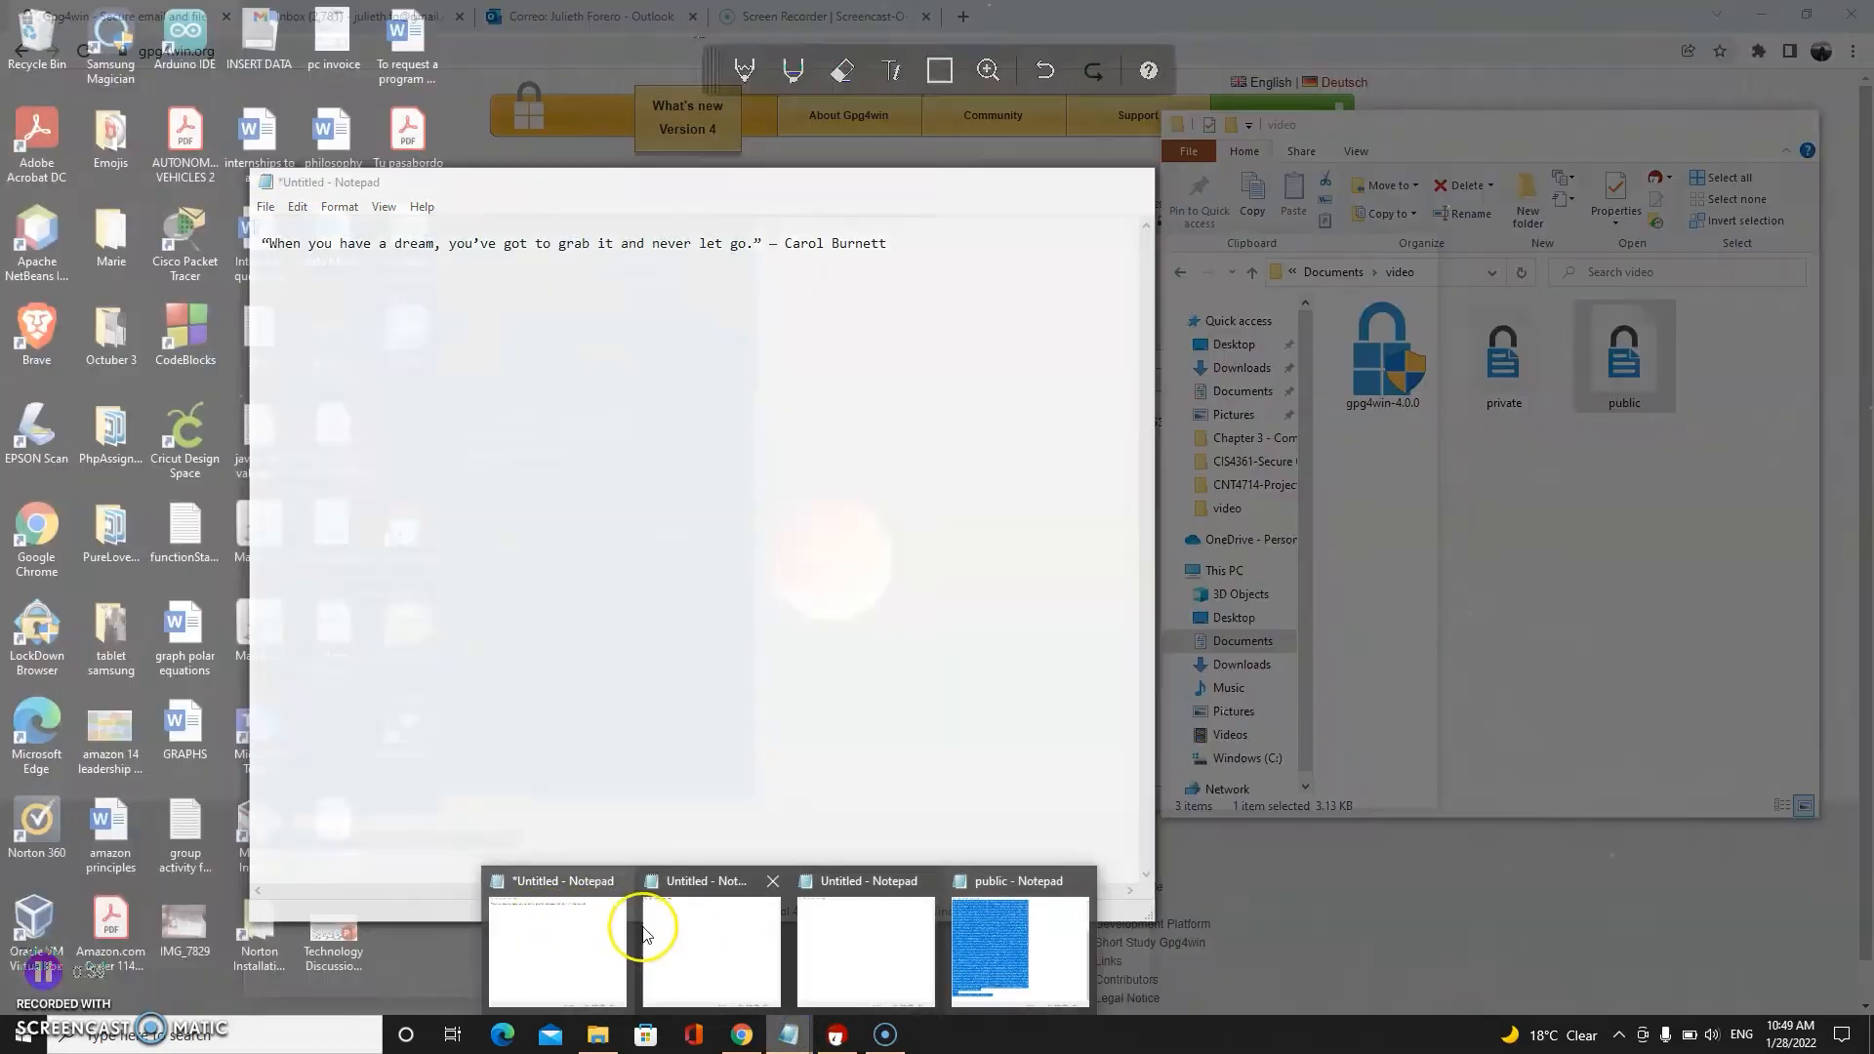
left_click(673, 932)
right_click(524, 266)
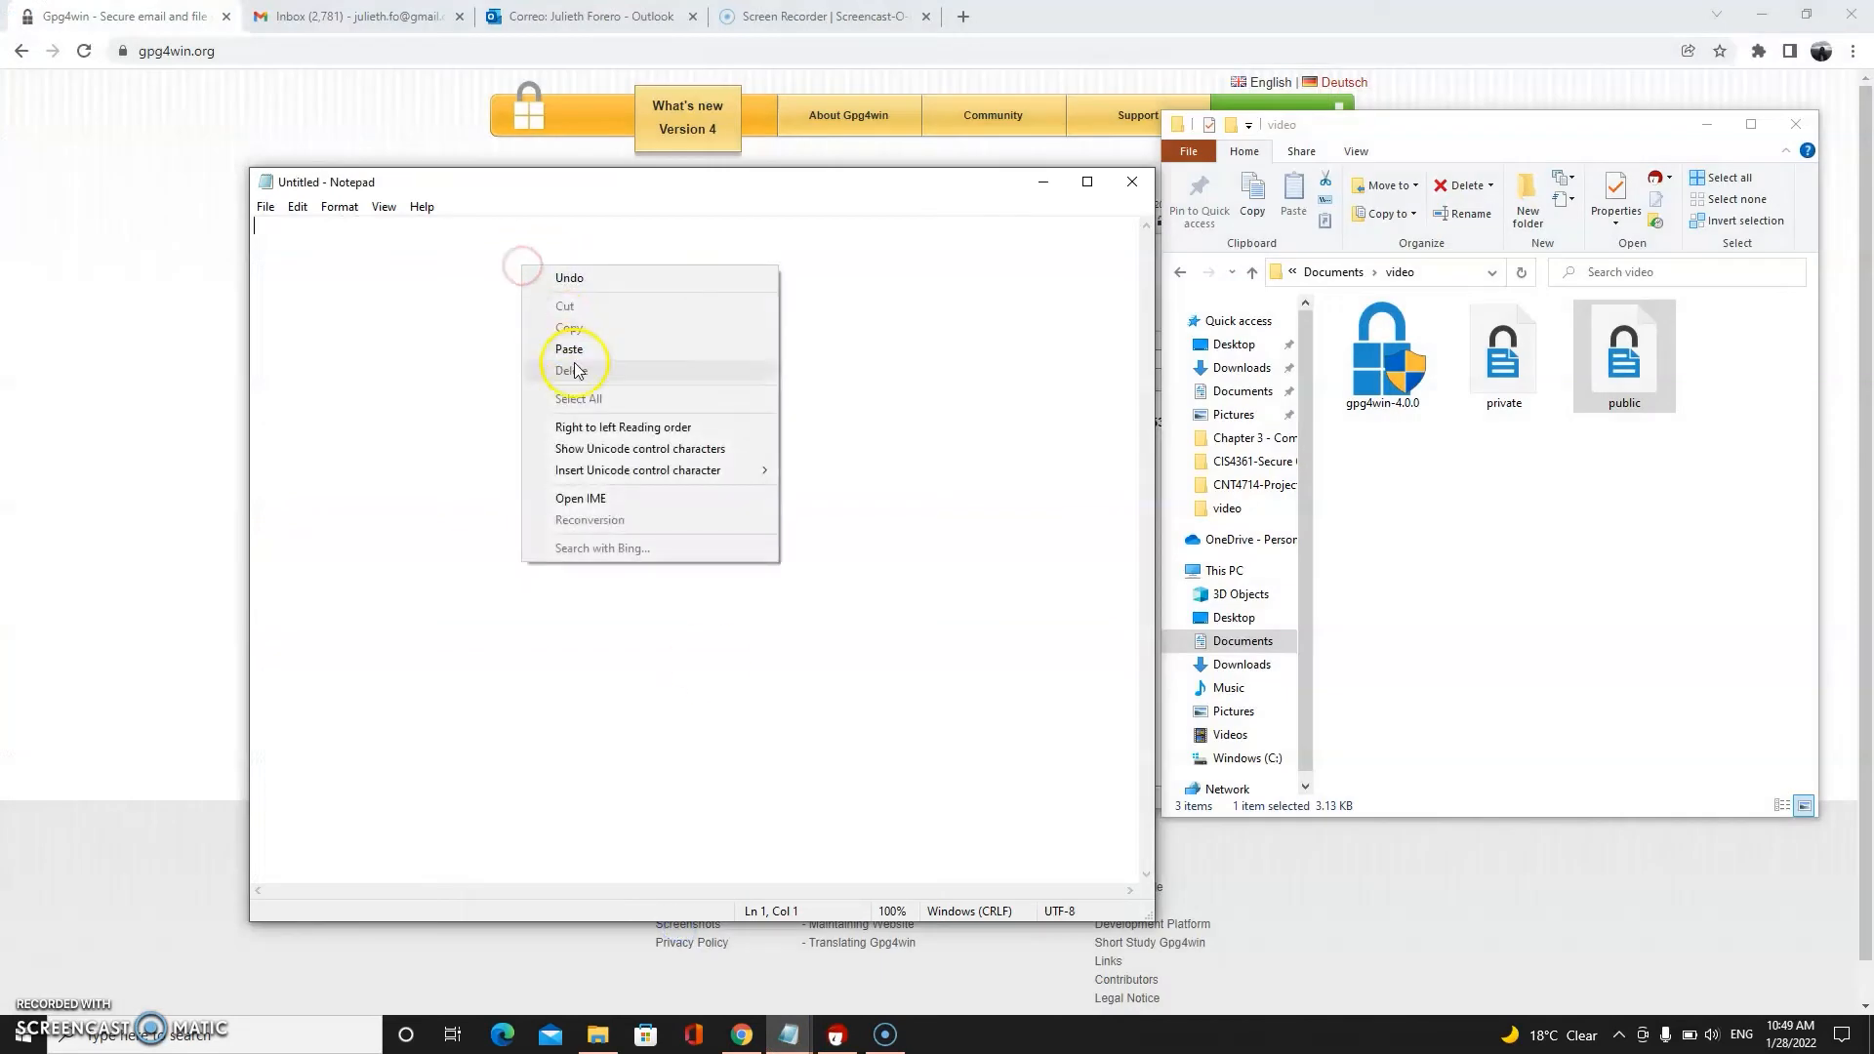
left_click(543, 357)
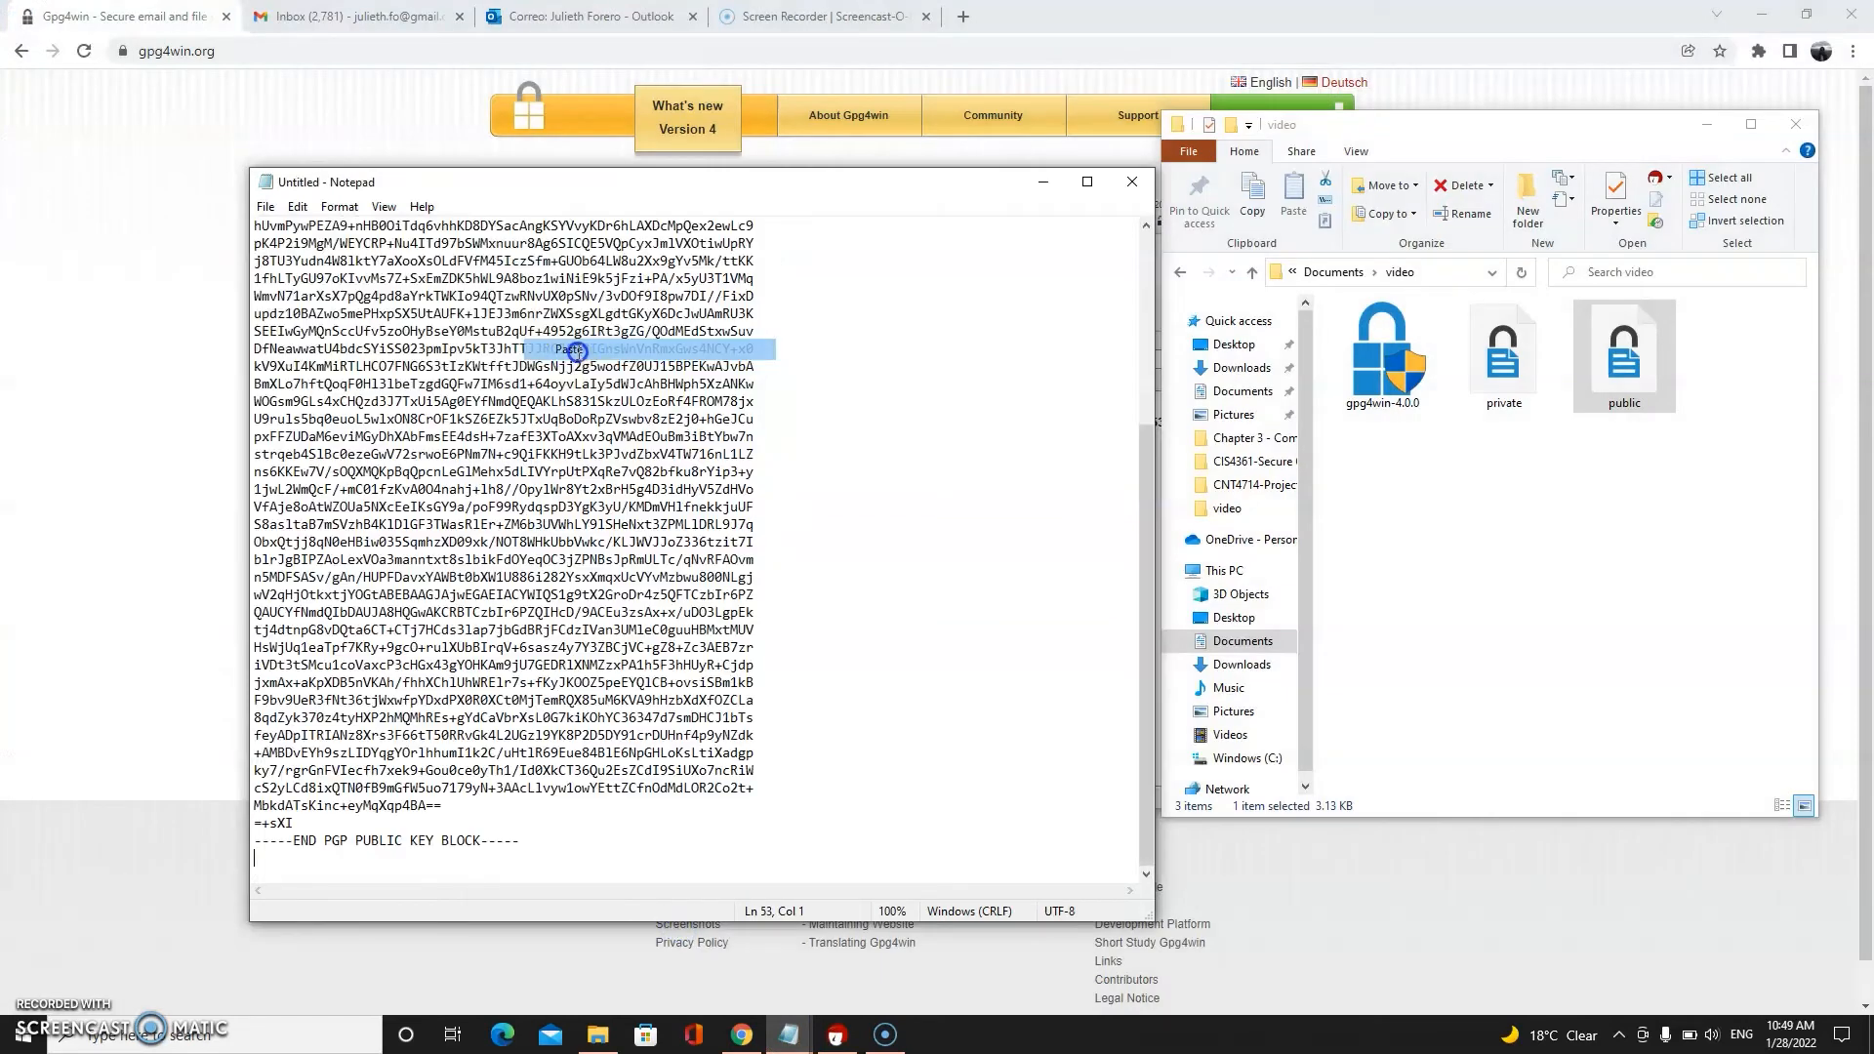
Save the pasted public key as a text document named pub in the Documents video folder and select that file
left_click(266, 207)
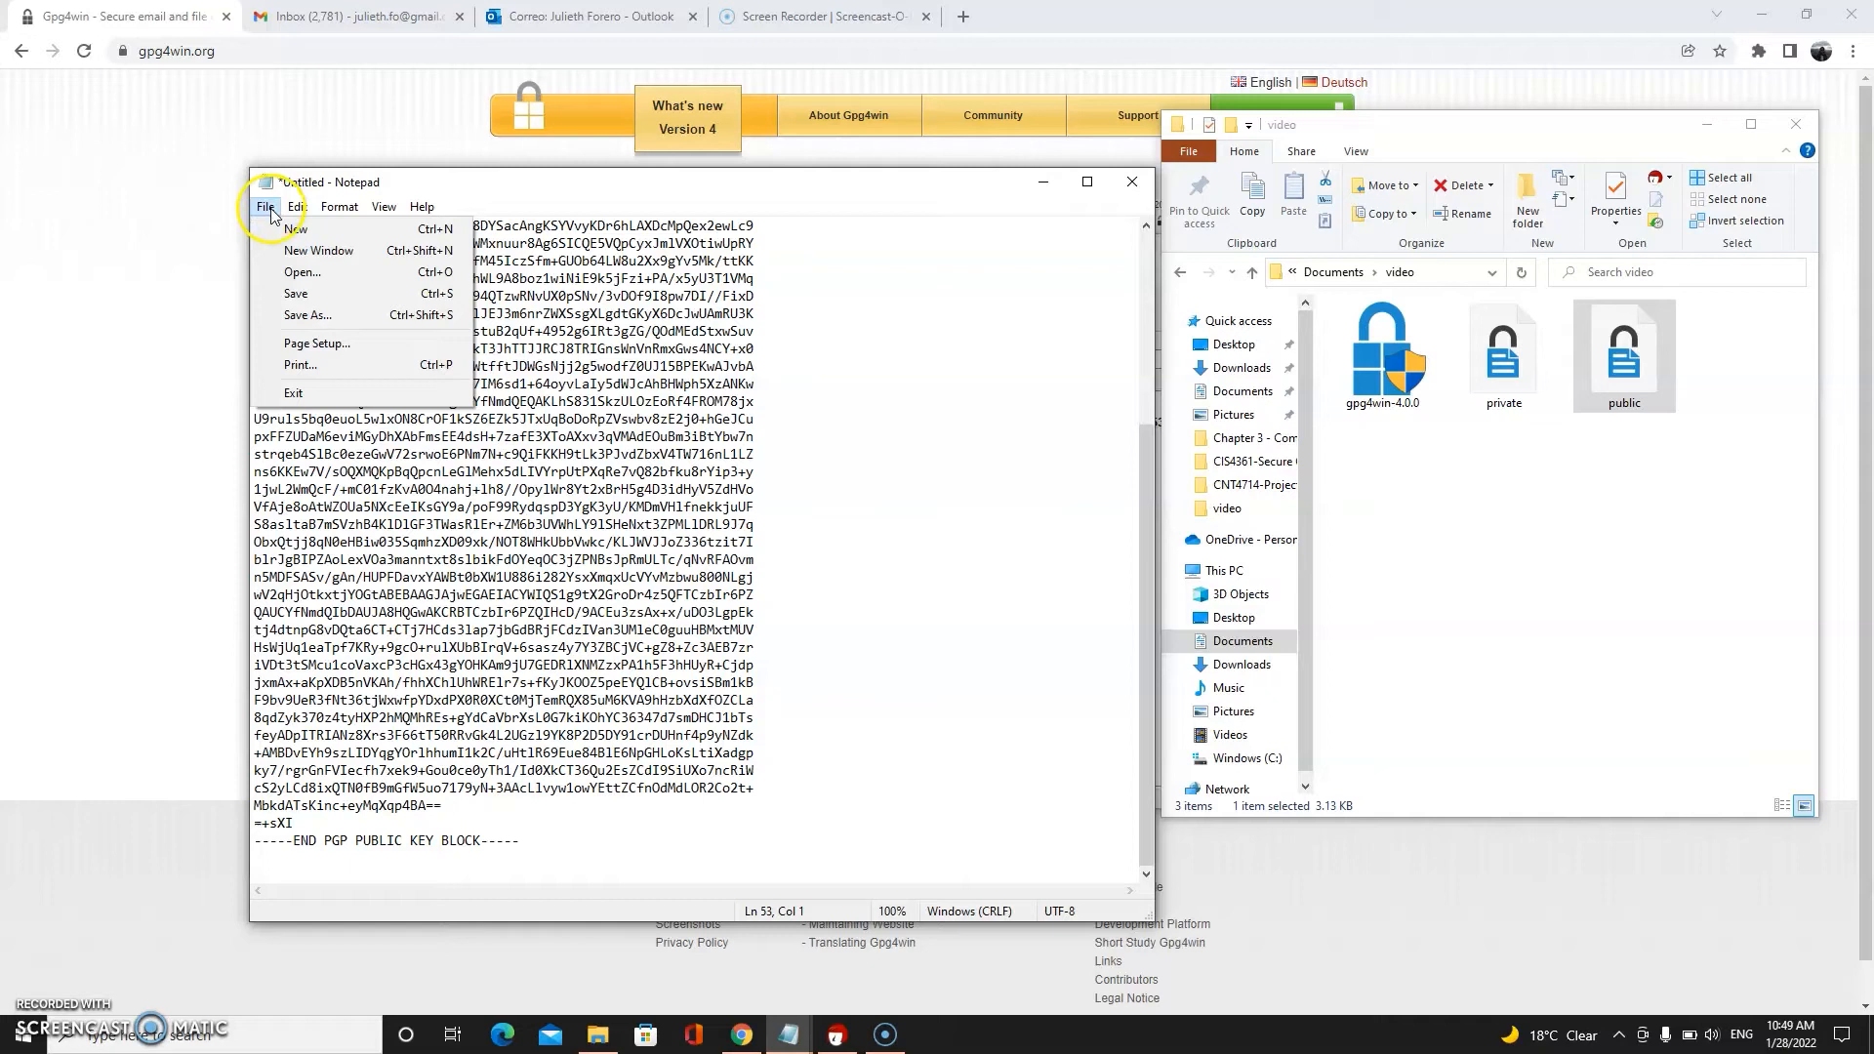
left_click(307, 314)
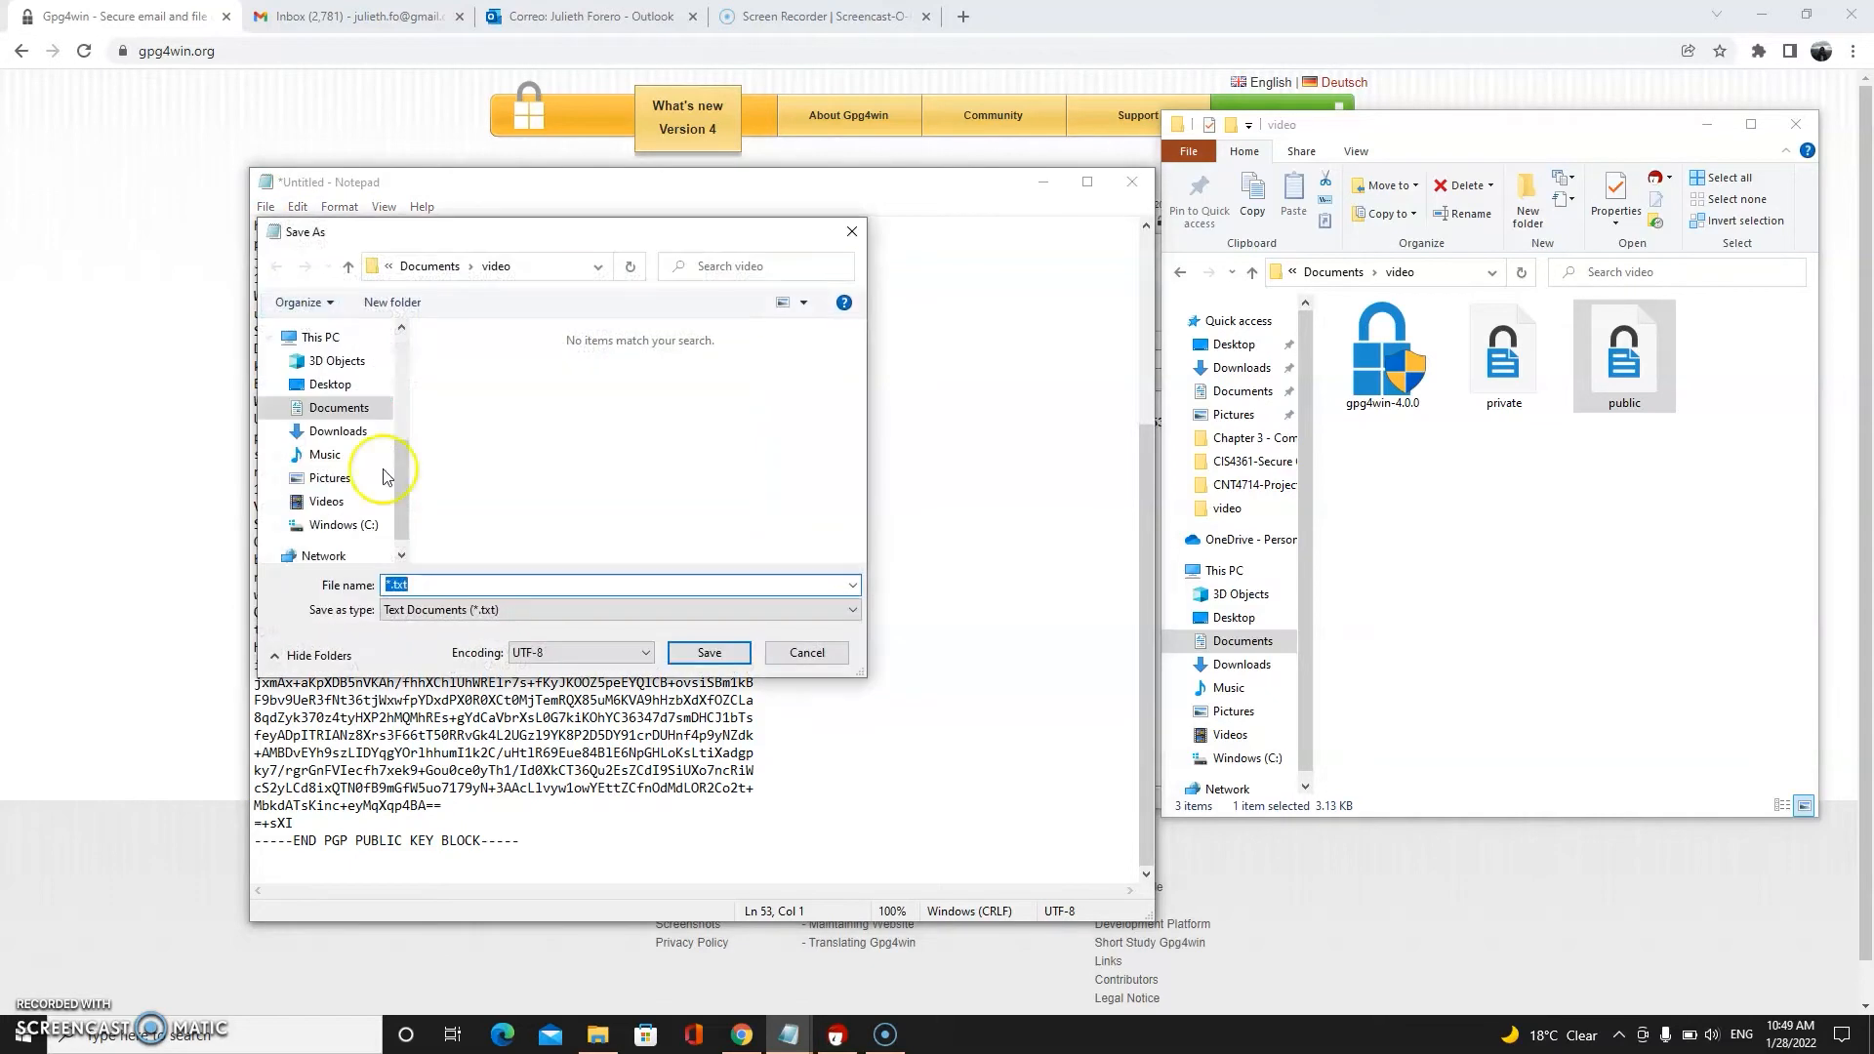
left_click(409, 583)
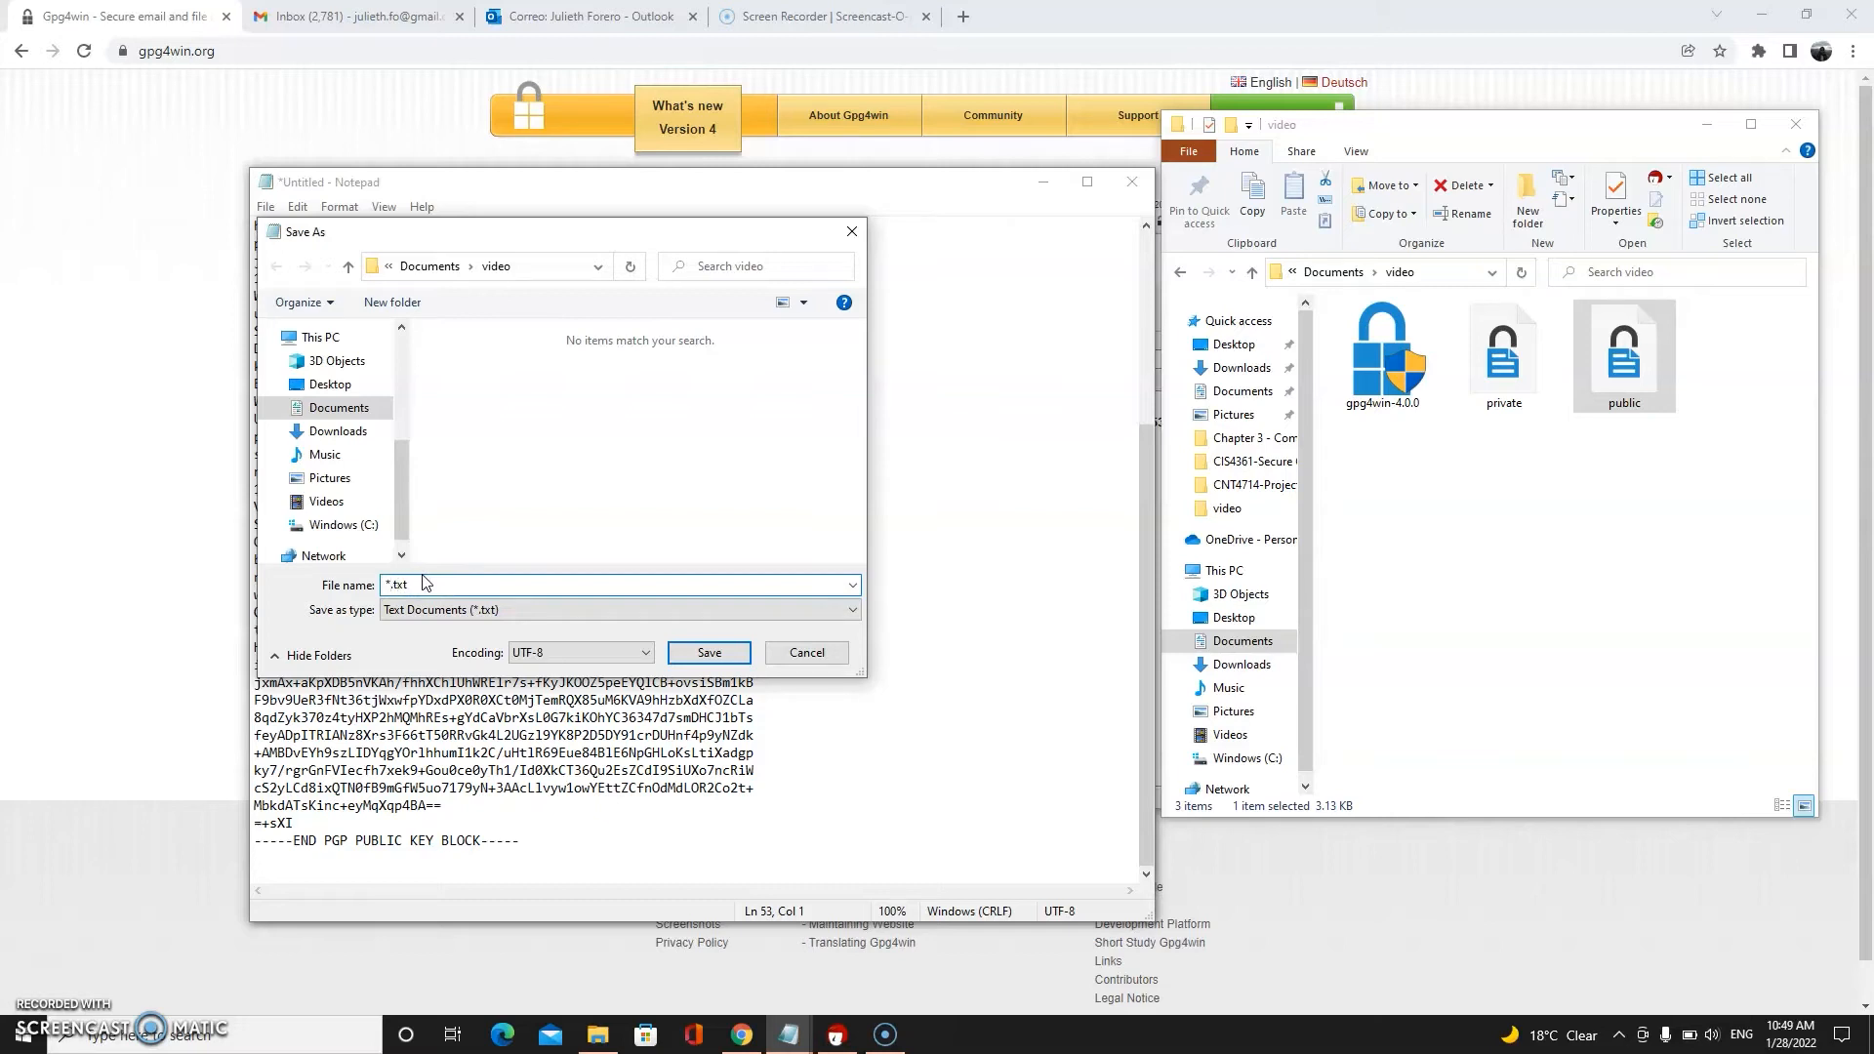
type("pub")
left_click(695, 652)
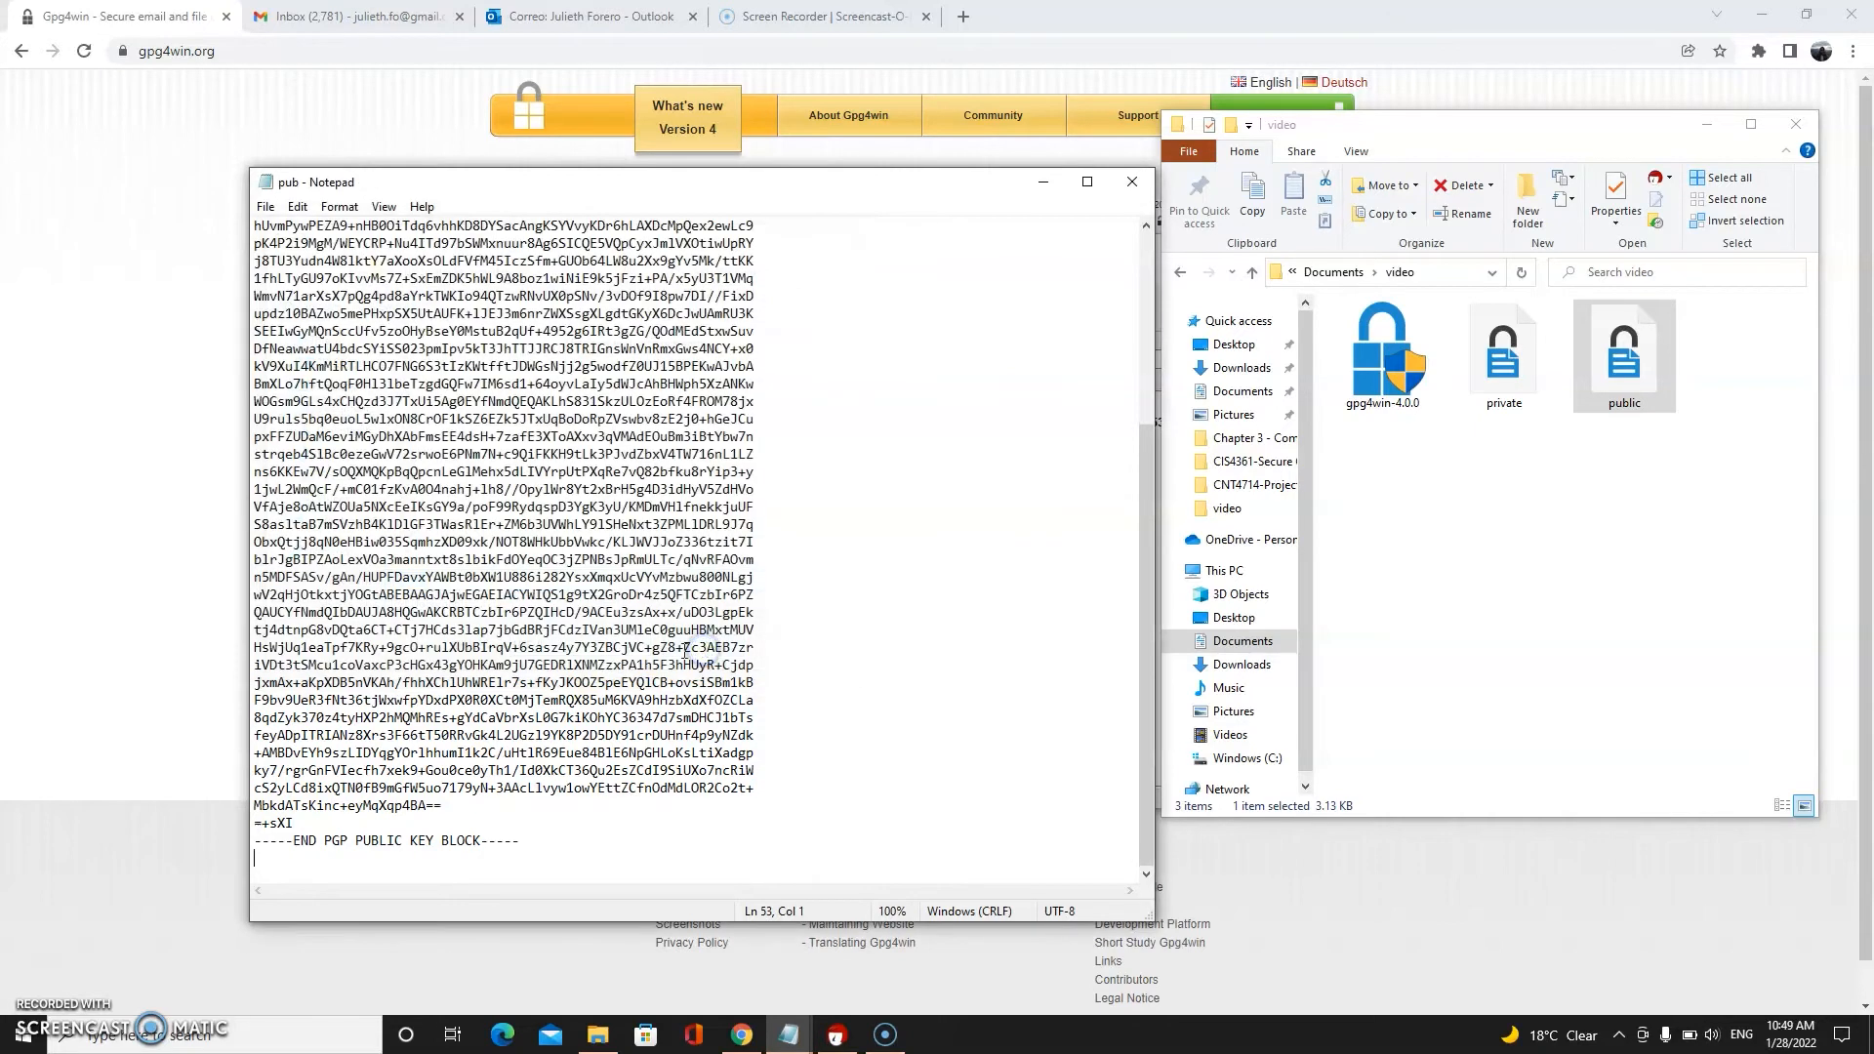
left_click(1600, 349)
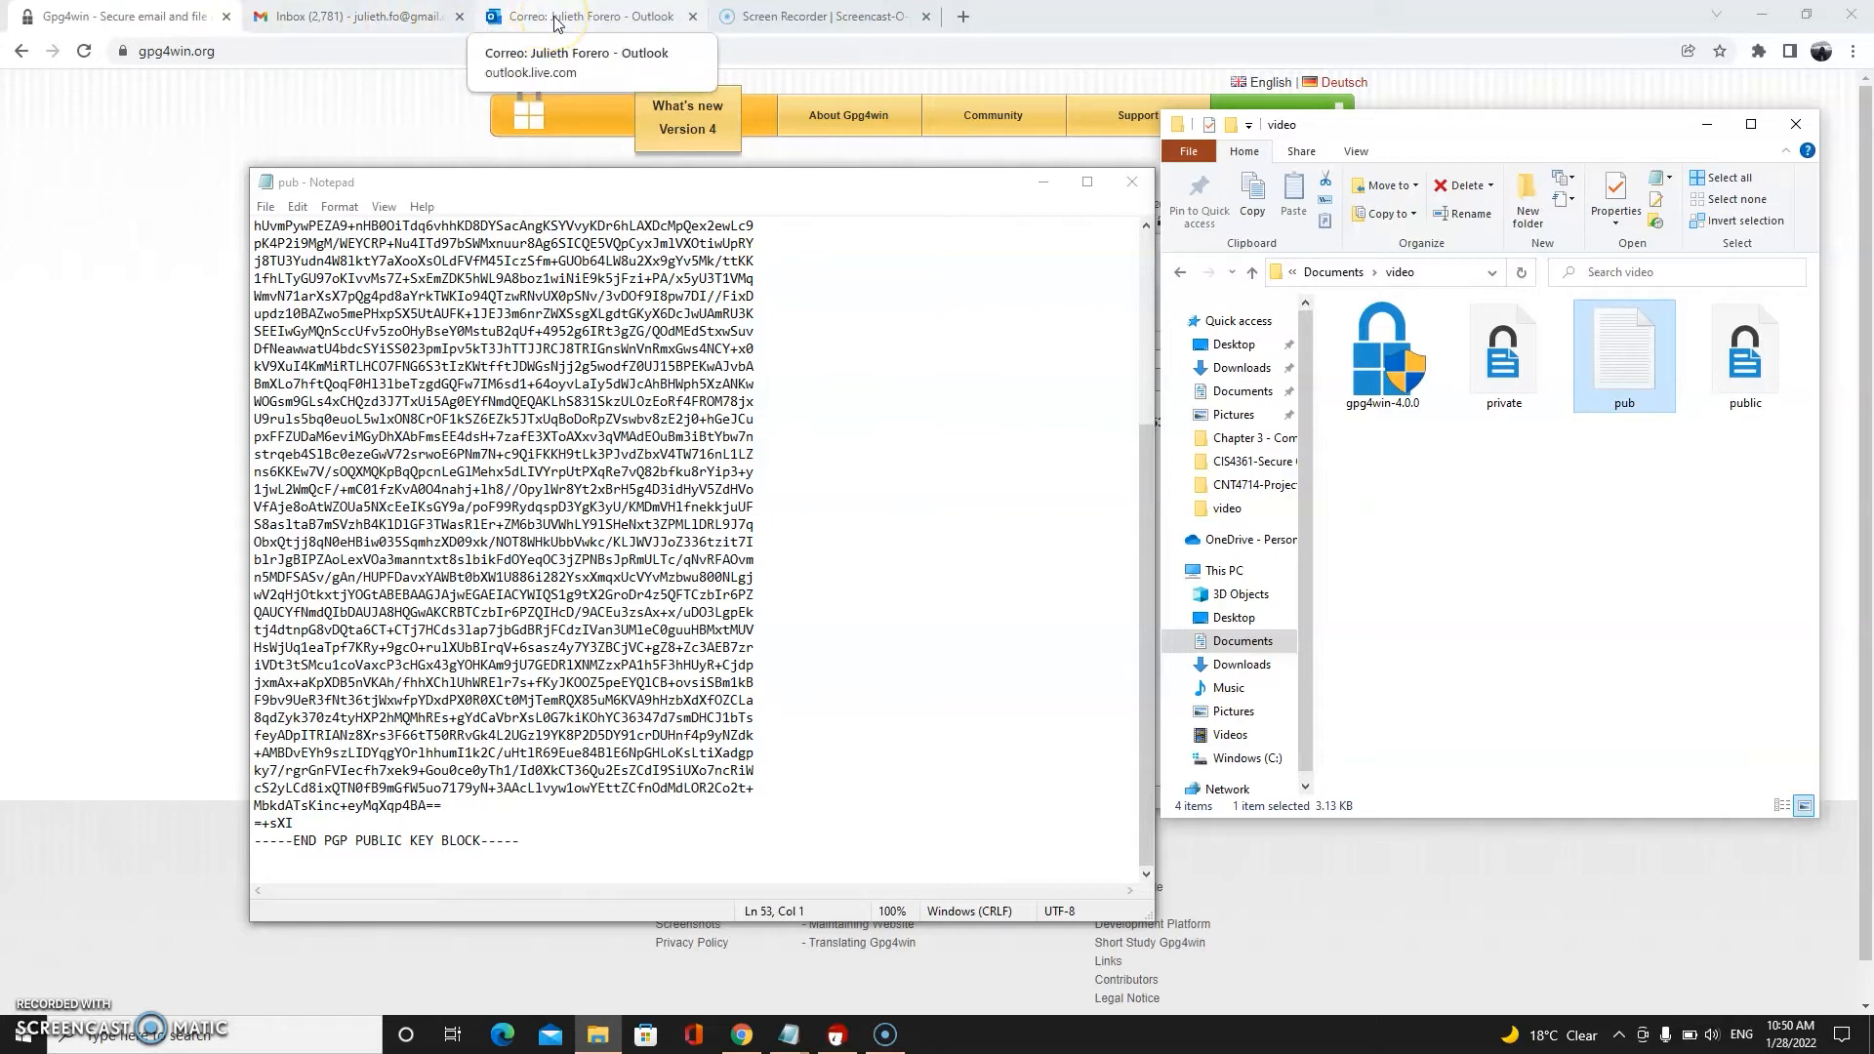
Switch to Gmail and compose a new e-mail to the recipient's address with the subject "message"
left_click(405, 16)
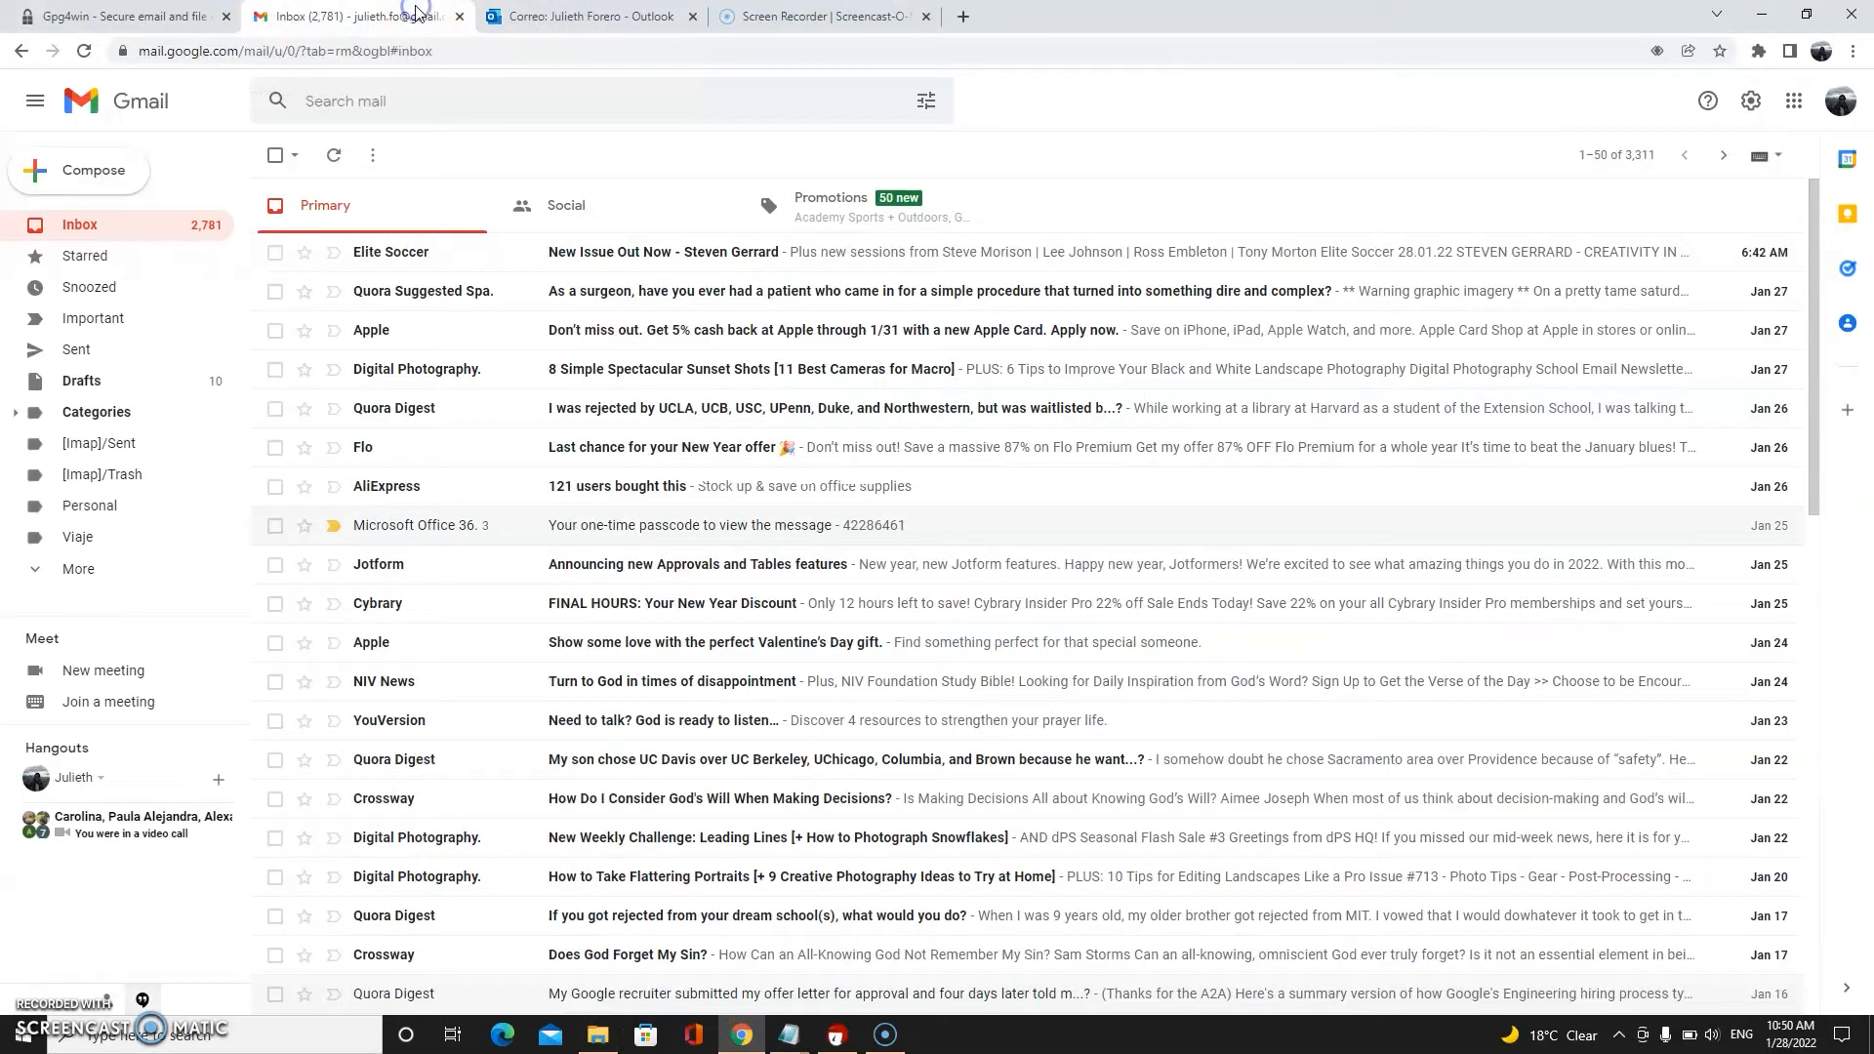
left_click(110, 170)
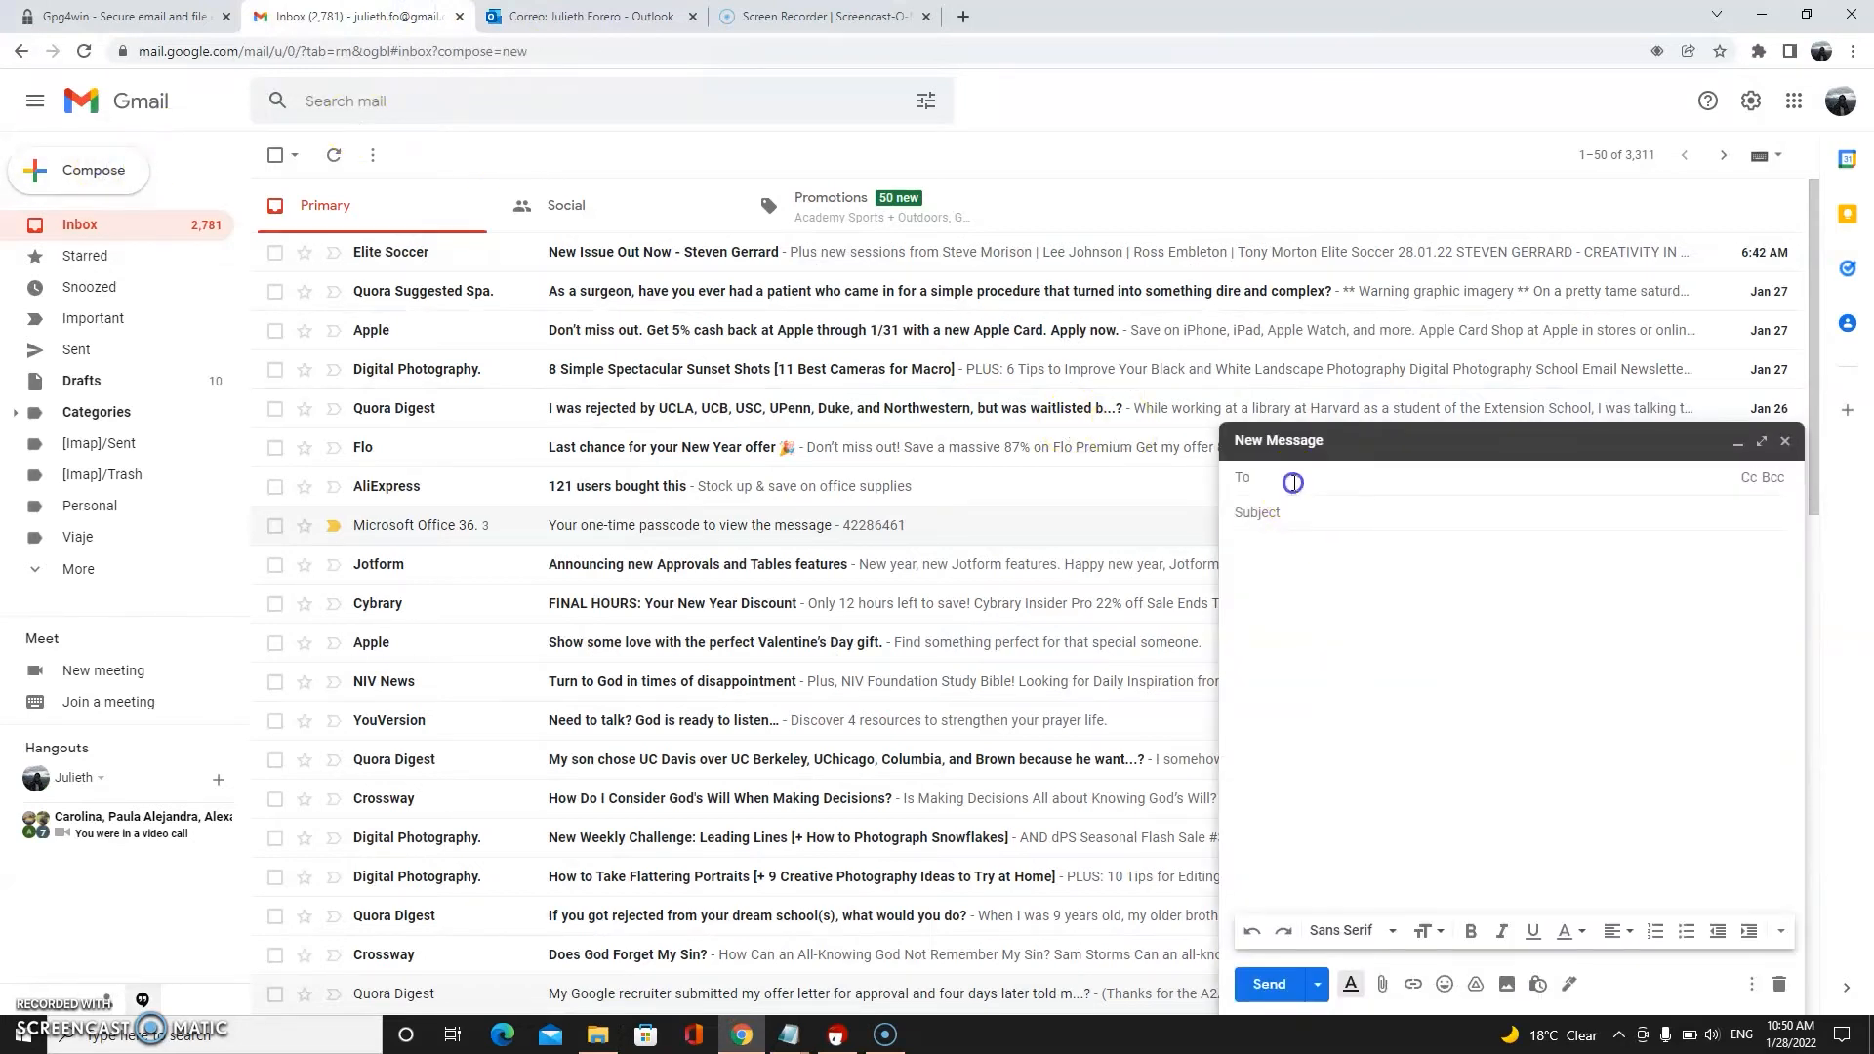
type("edi")
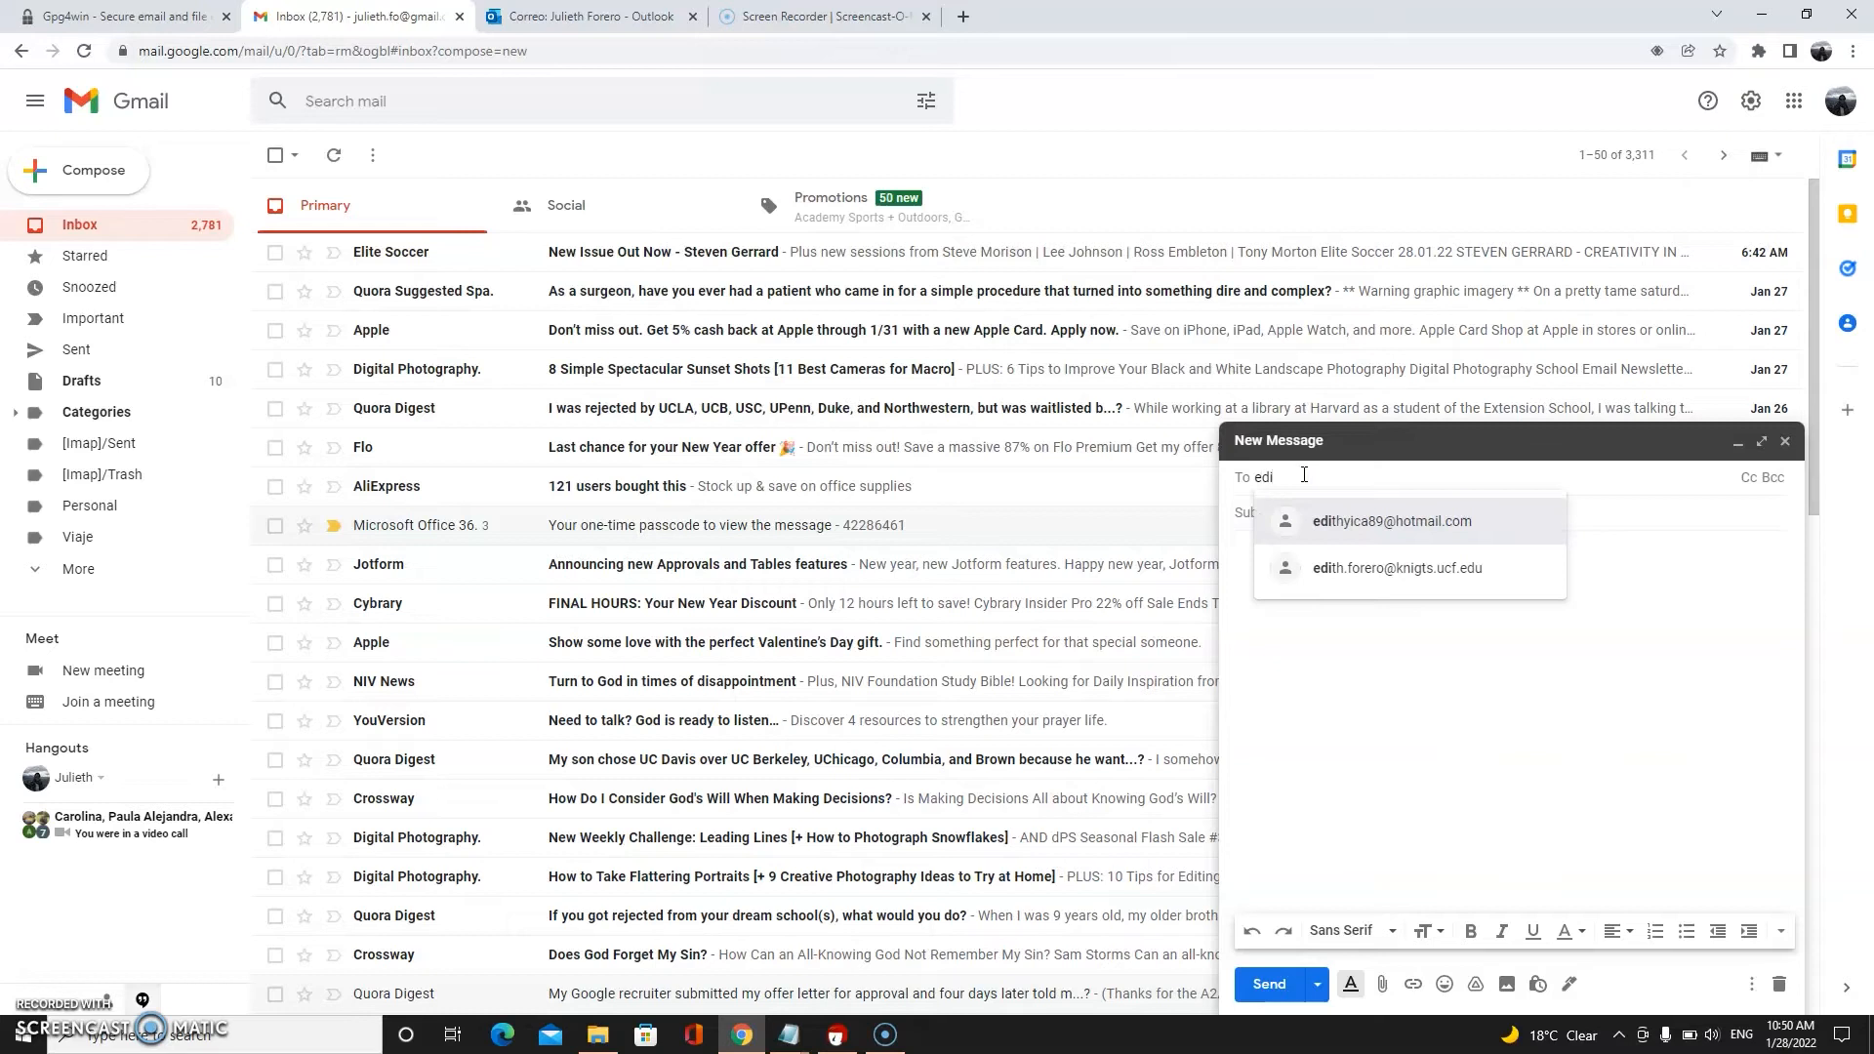
left_click(1345, 517)
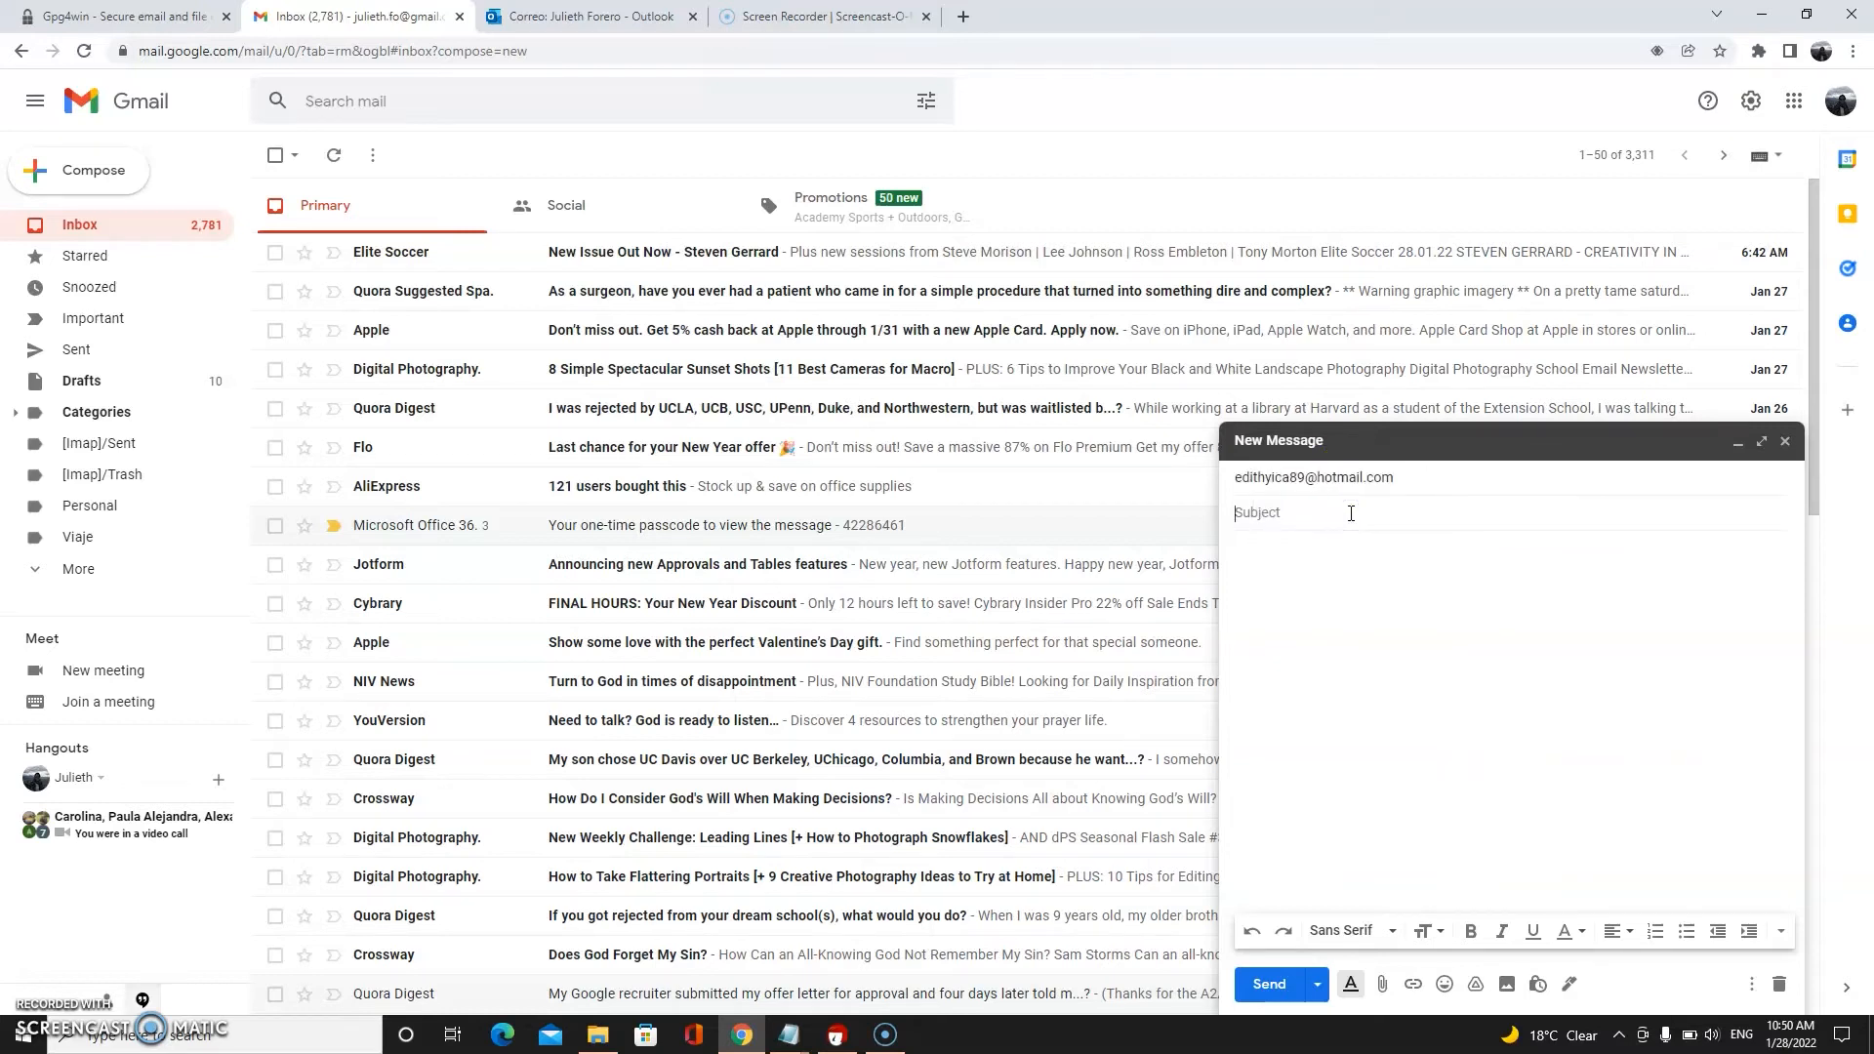
type("message")
key("Tab")
Send the e-mail with pub.txt from the video folder attached, and look for it in the recipient's Outlook inbox
left_click(1382, 986)
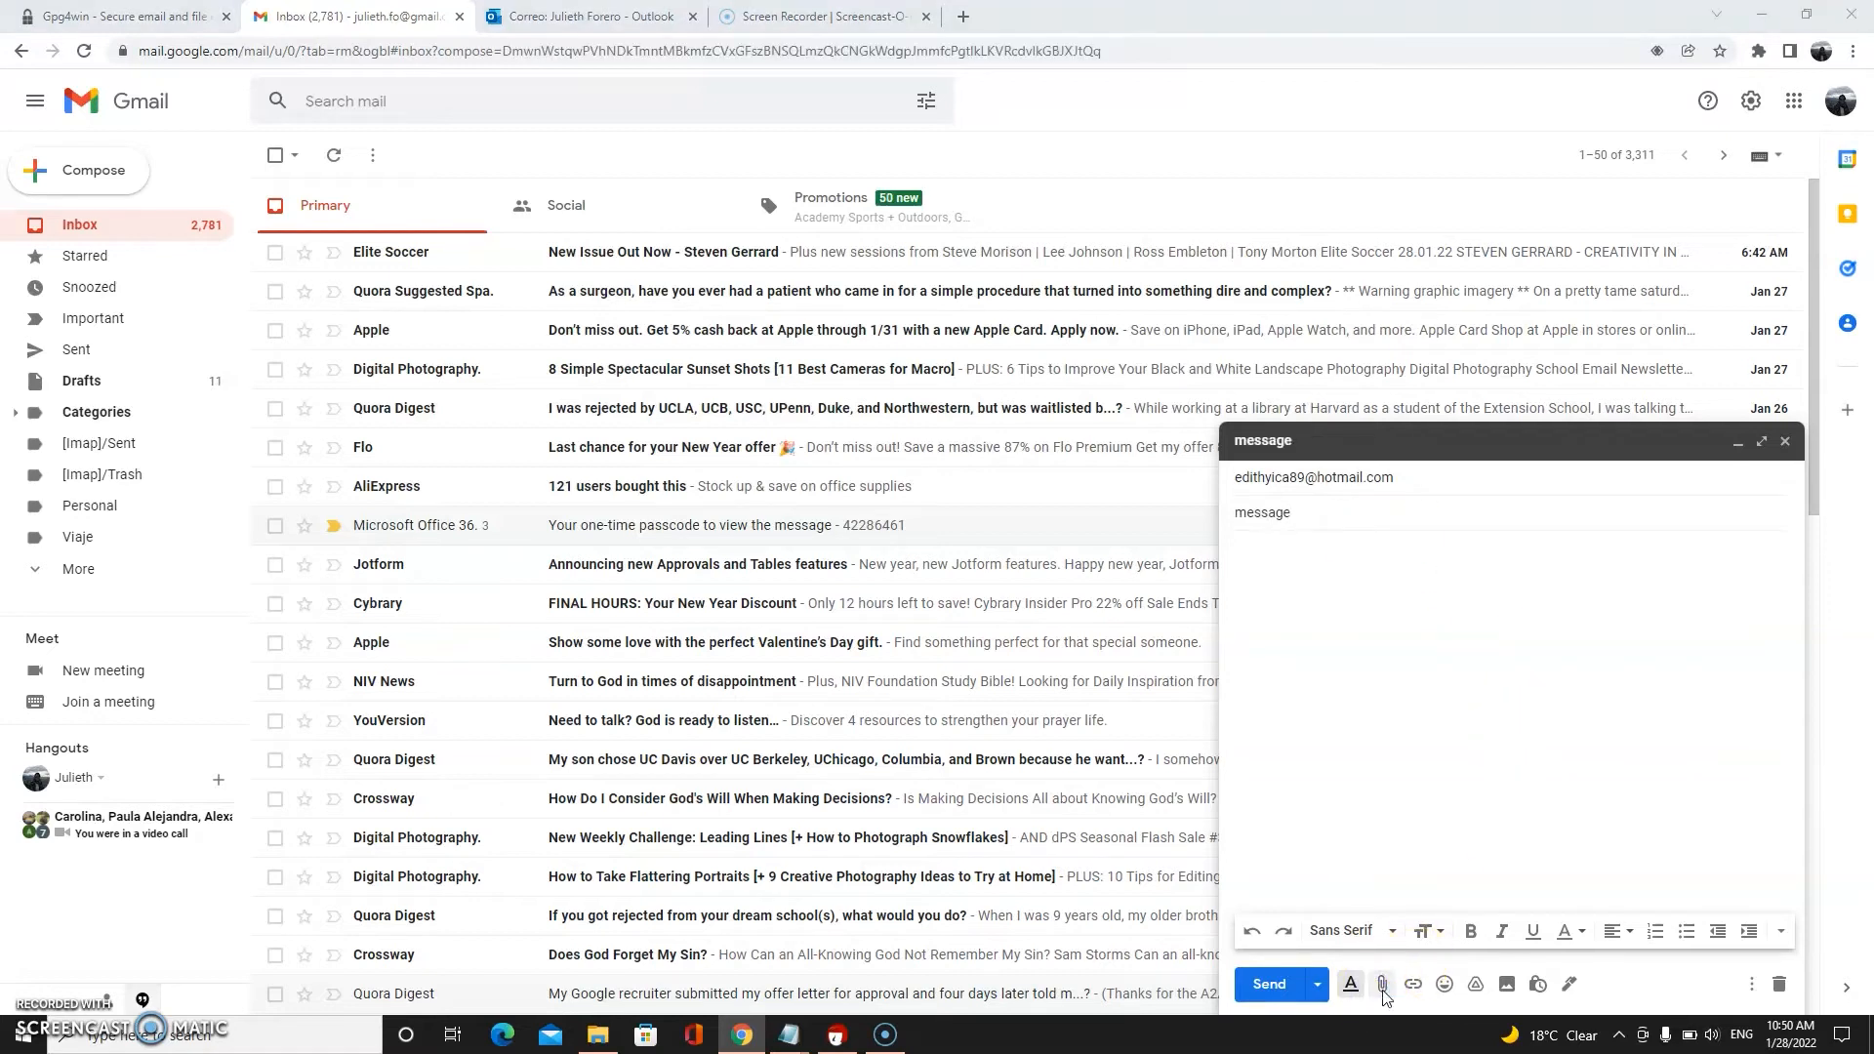
left_click(485, 181)
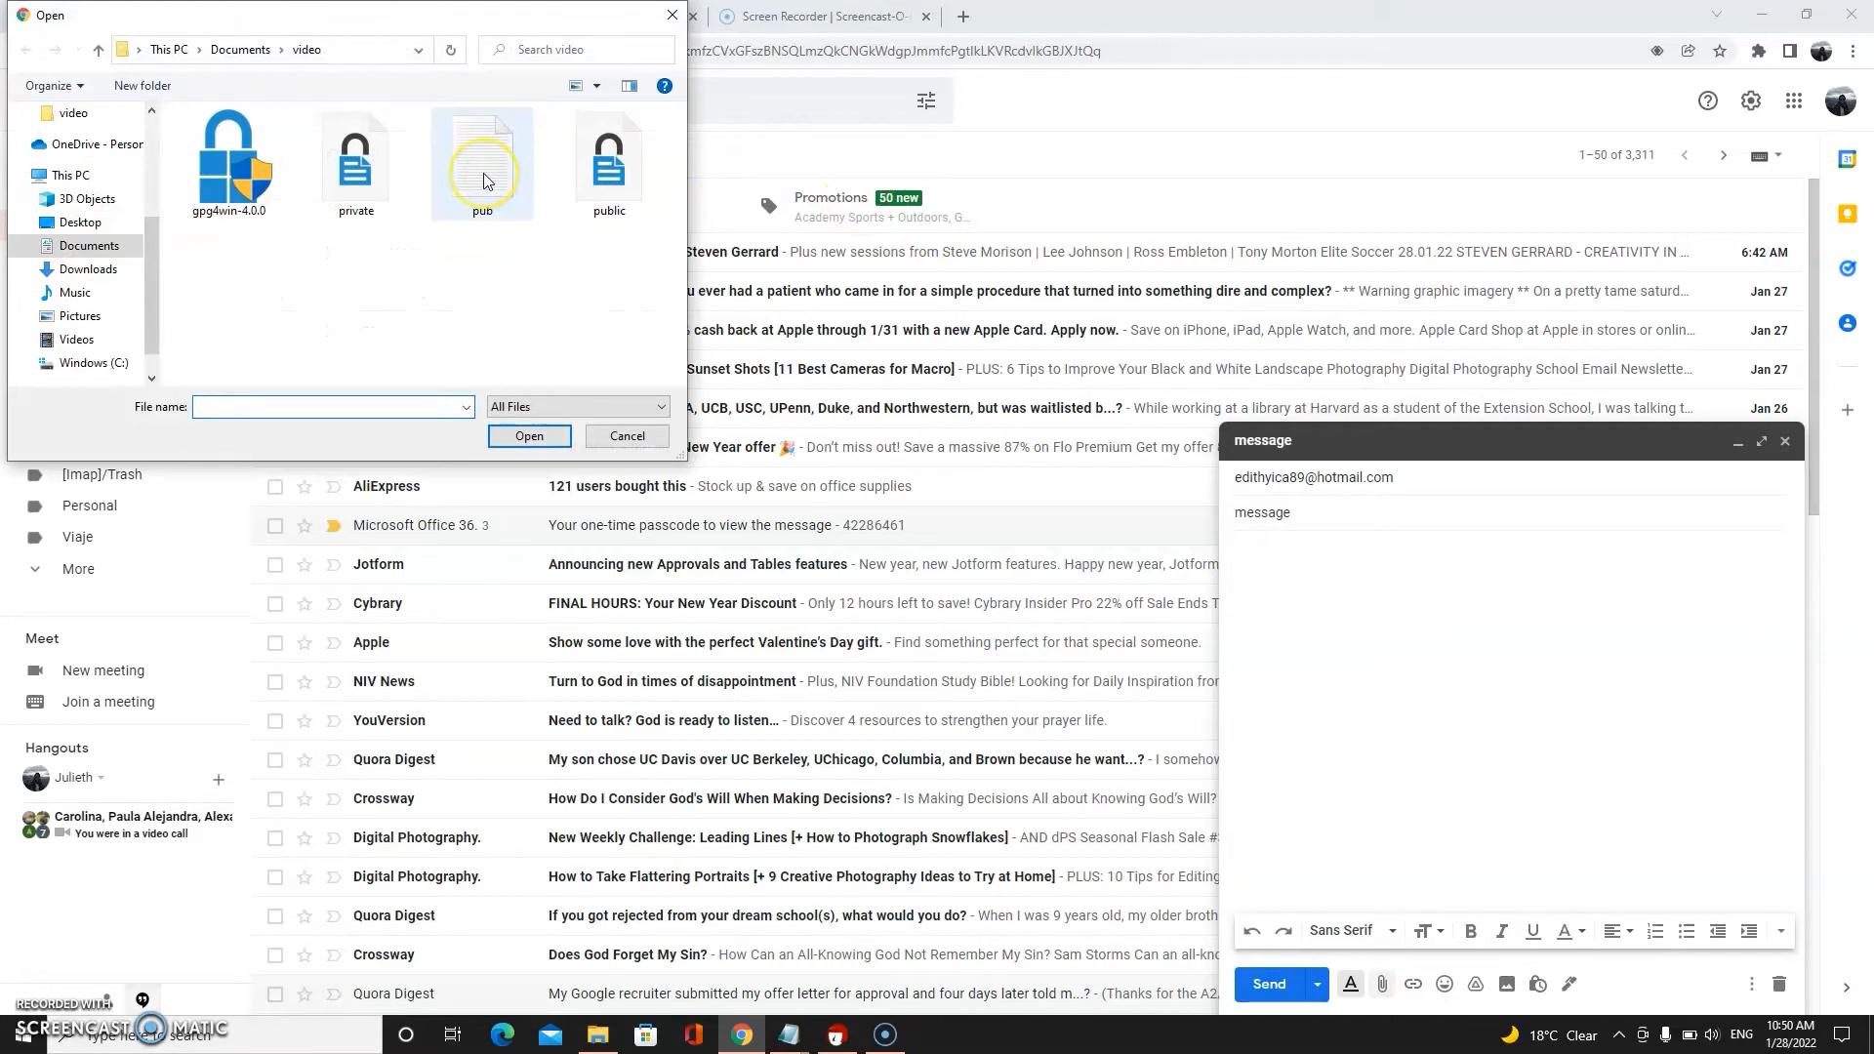
left_click(483, 176)
left_click(527, 447)
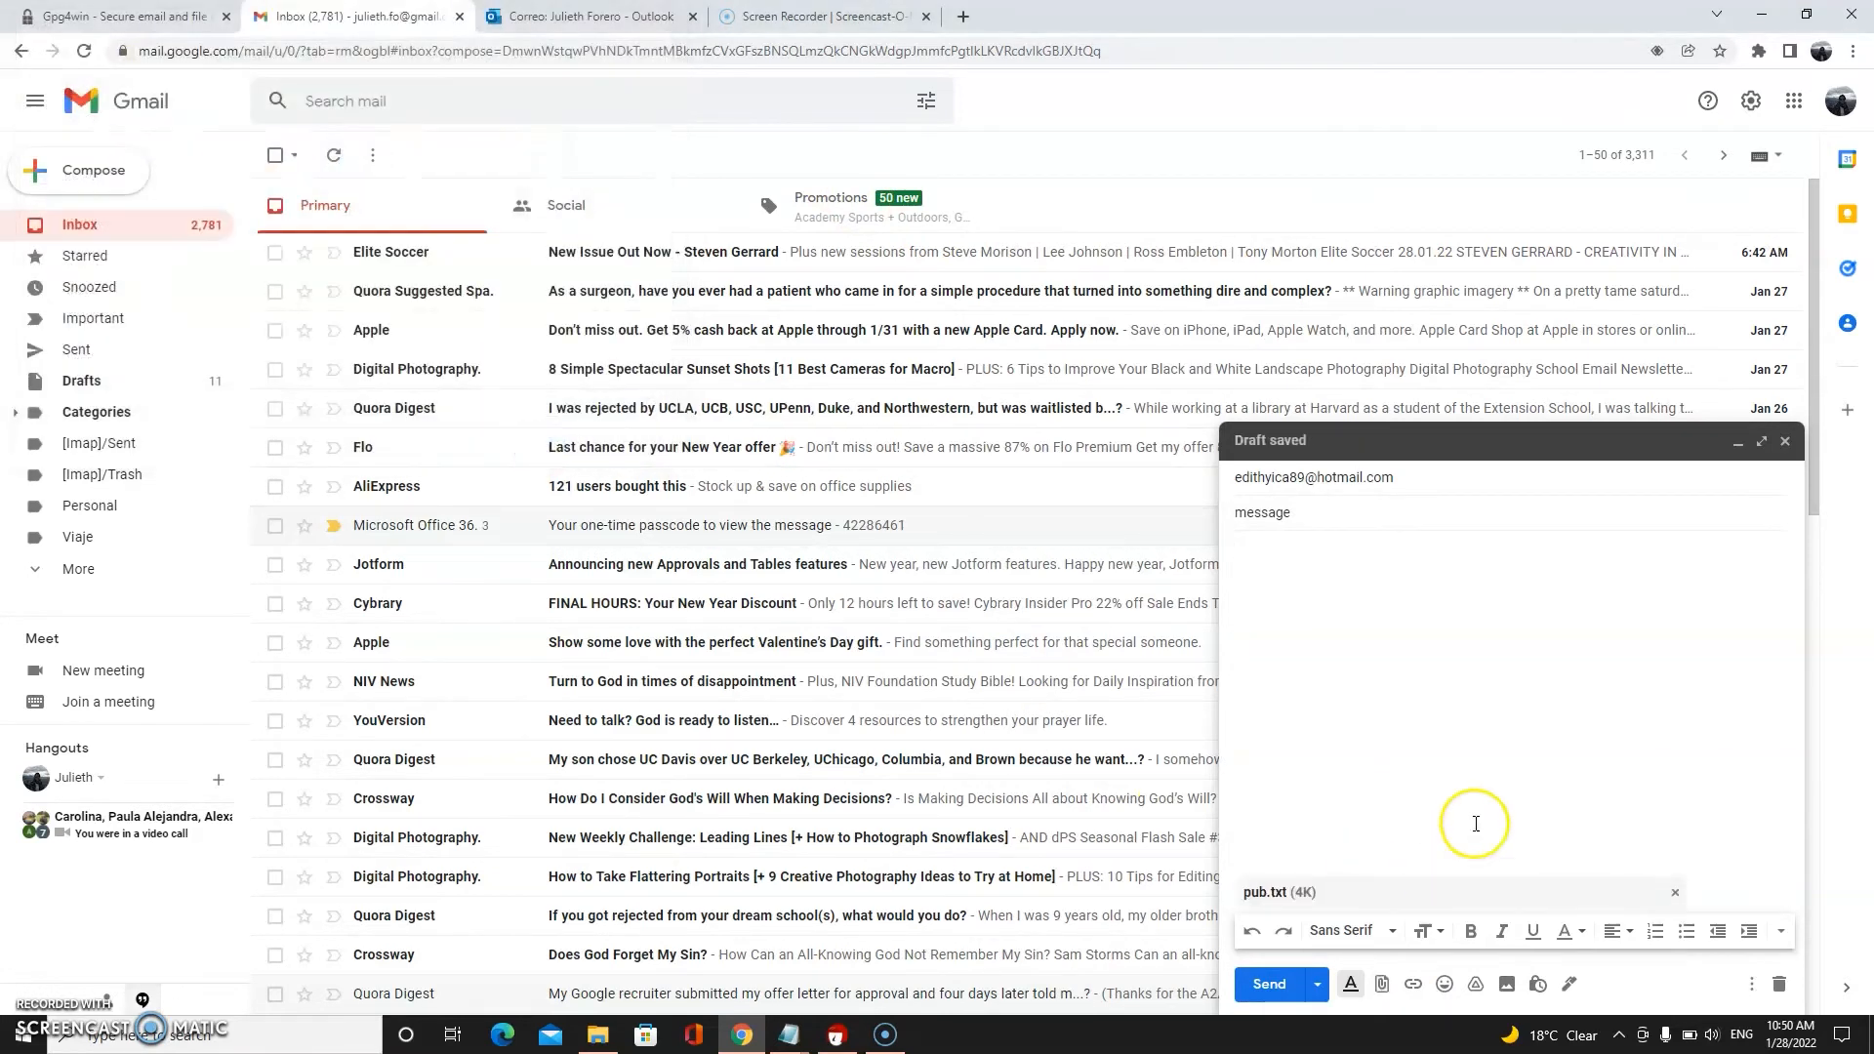
left_click(1268, 984)
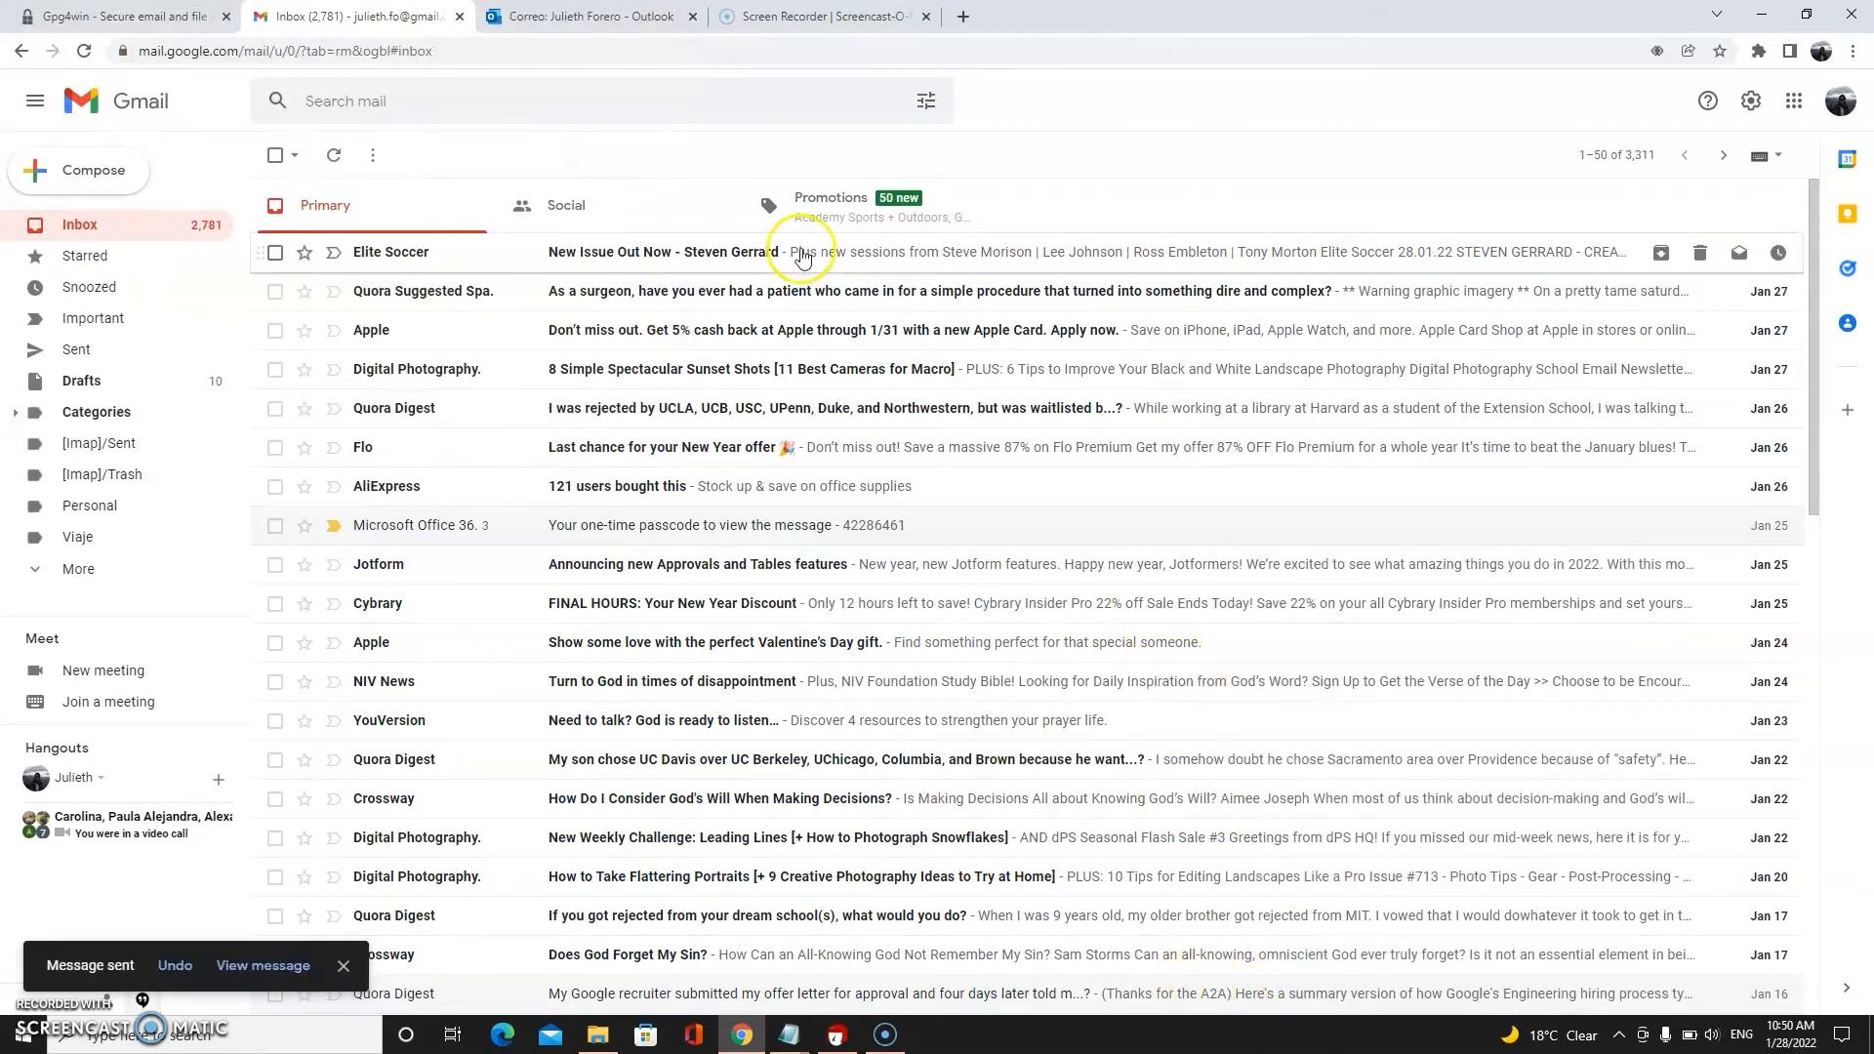
left_click(632, 20)
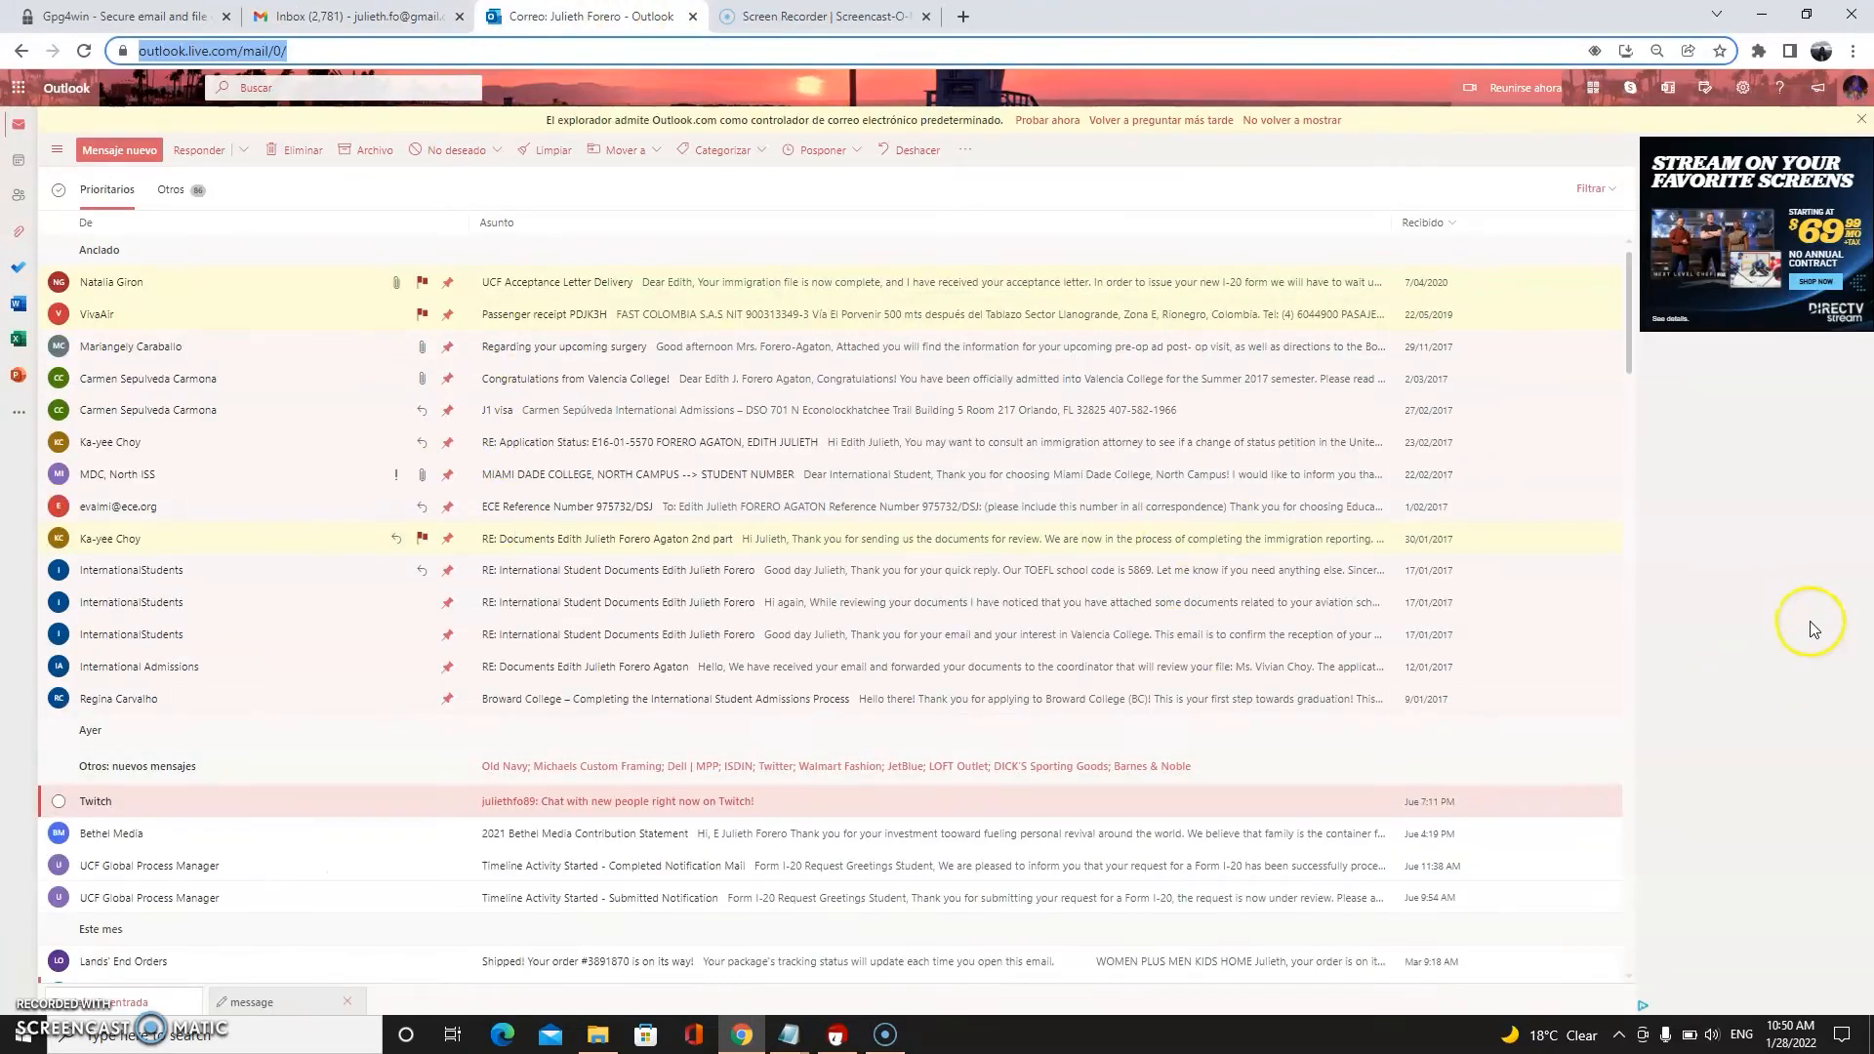
left_click_drag(1630, 343, 1628, 396)
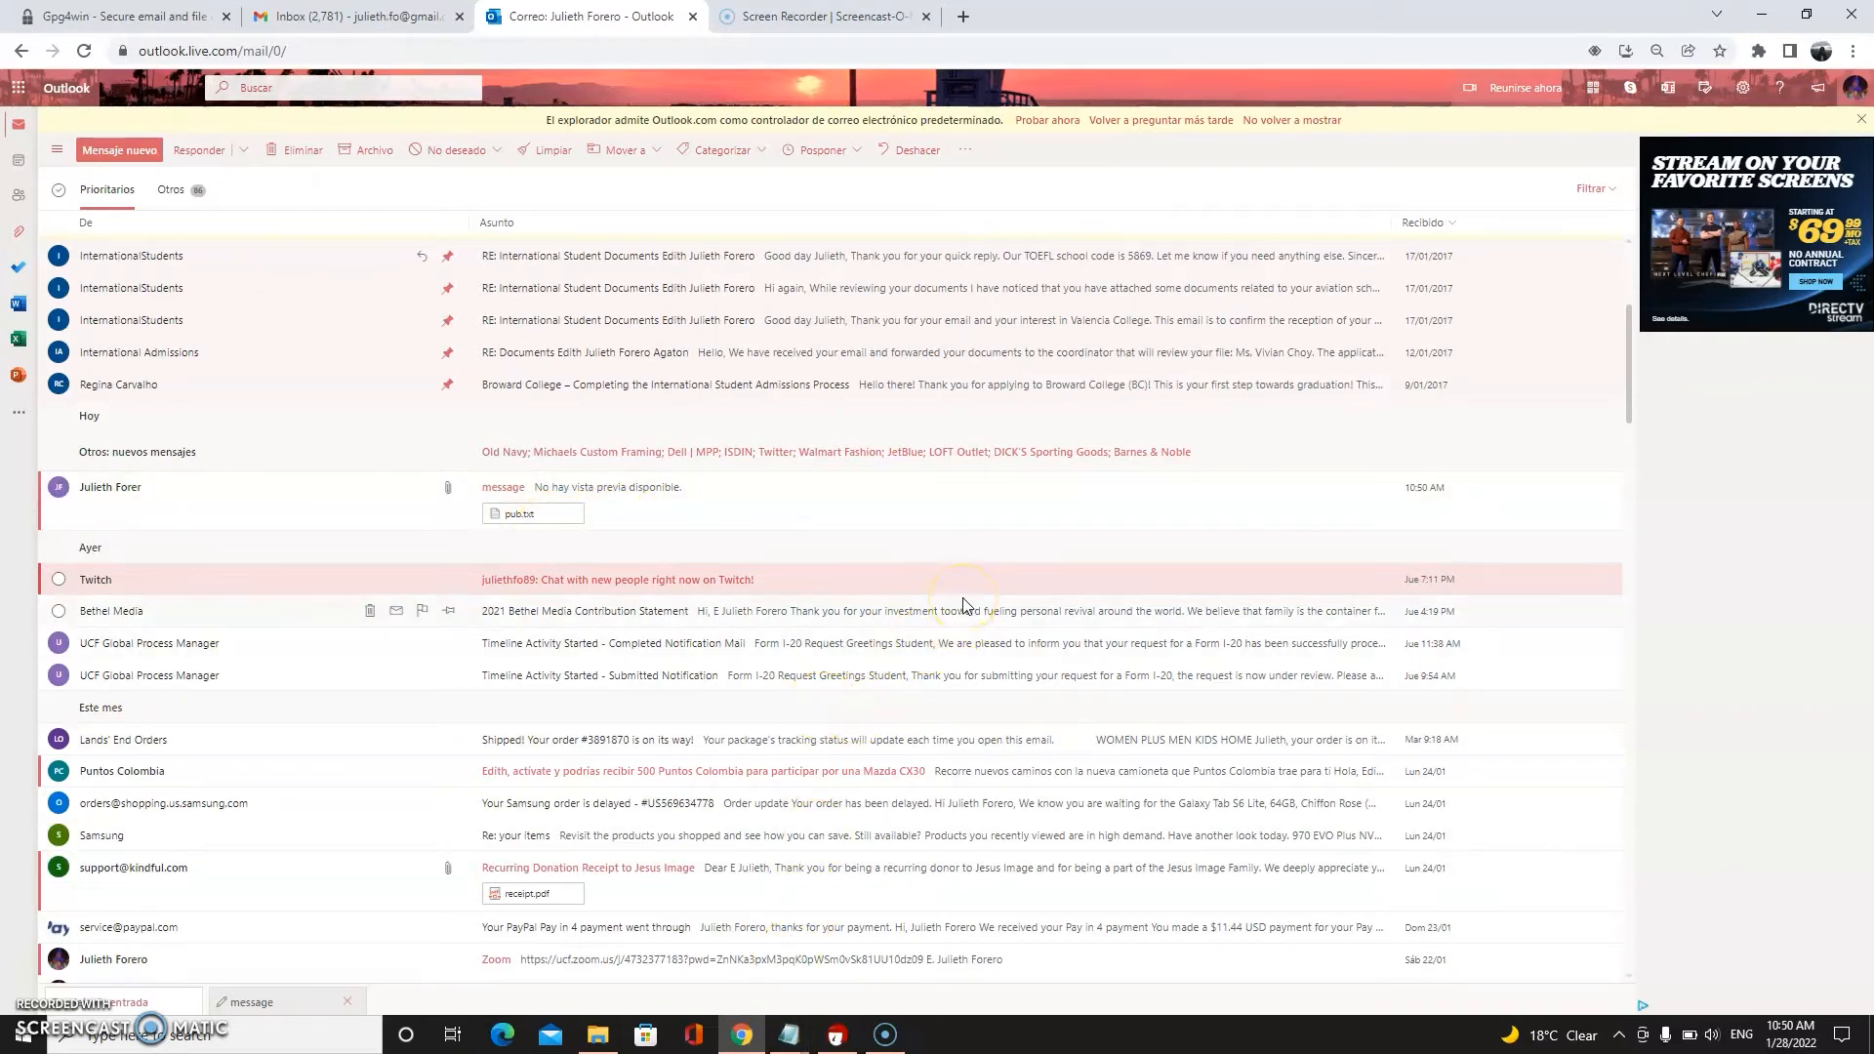
Switch to Kleopatra and import the certificate from the pub text file in the video folder, with the file filter set to Any files
left_click(841, 1039)
left_click(701, 428)
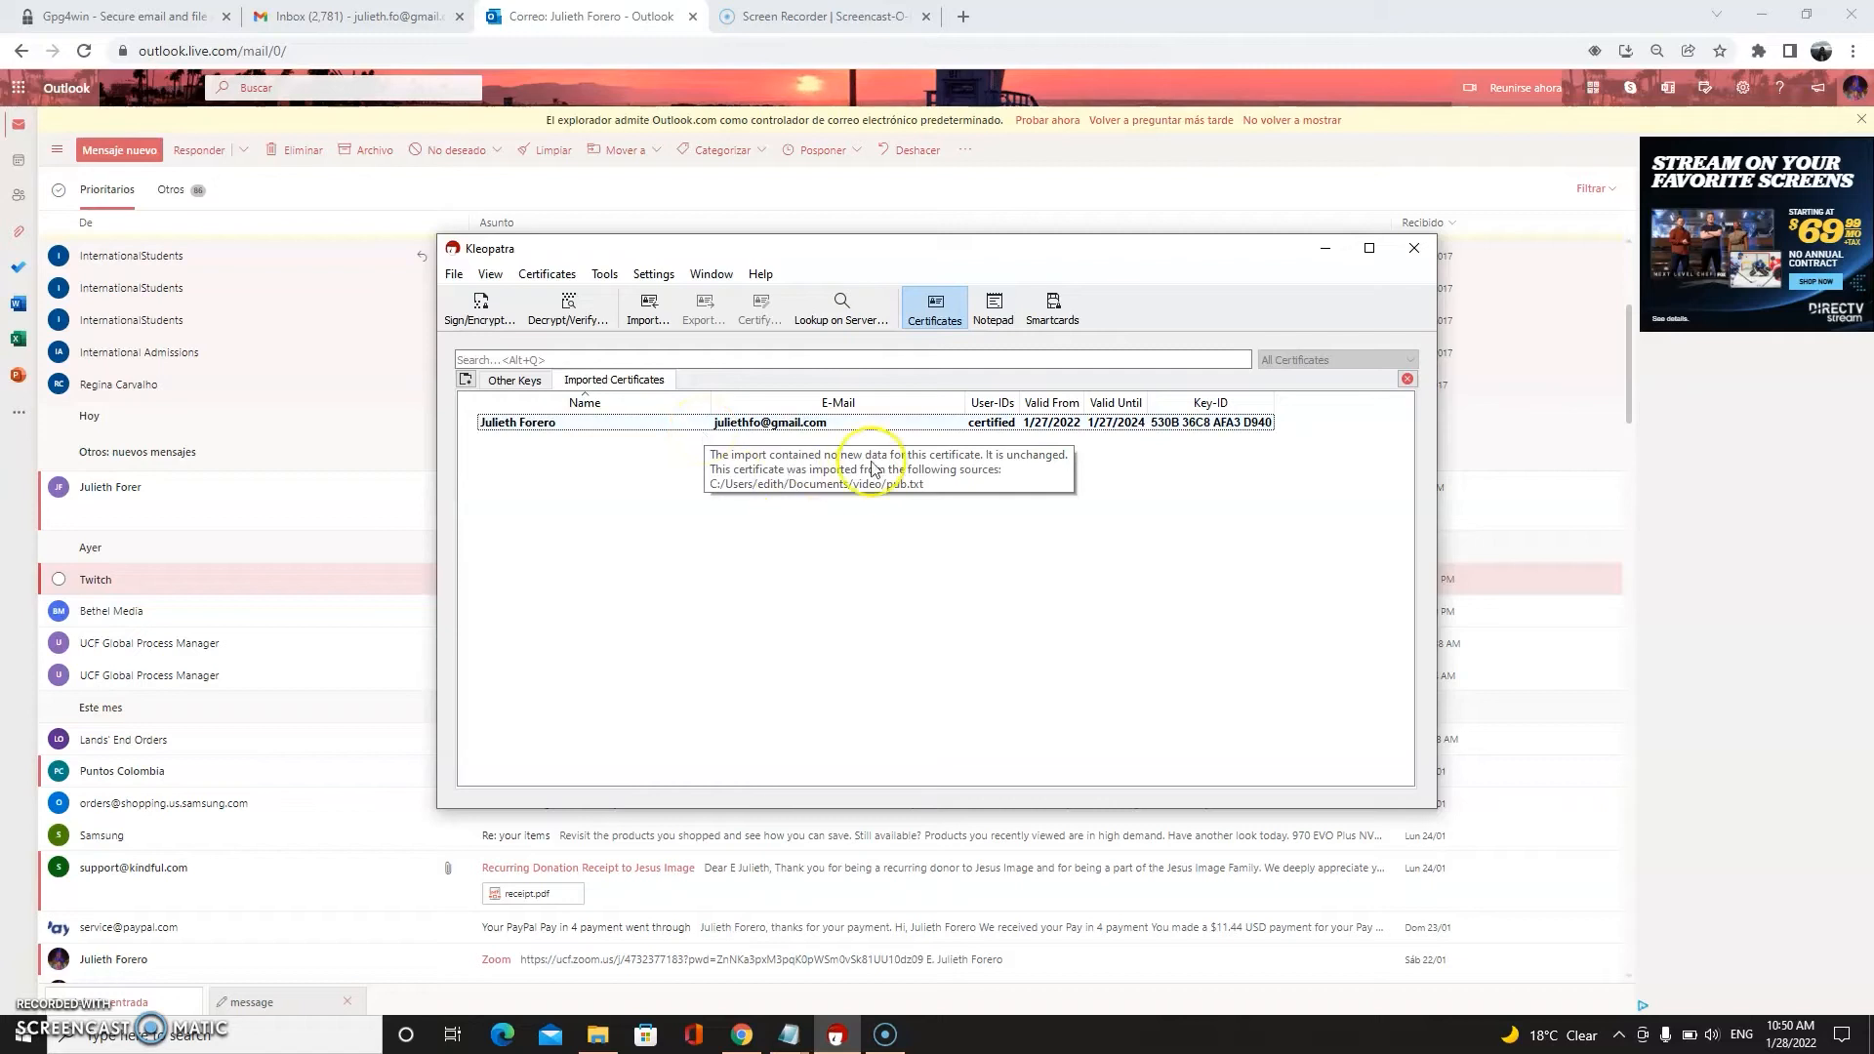
left_click(649, 311)
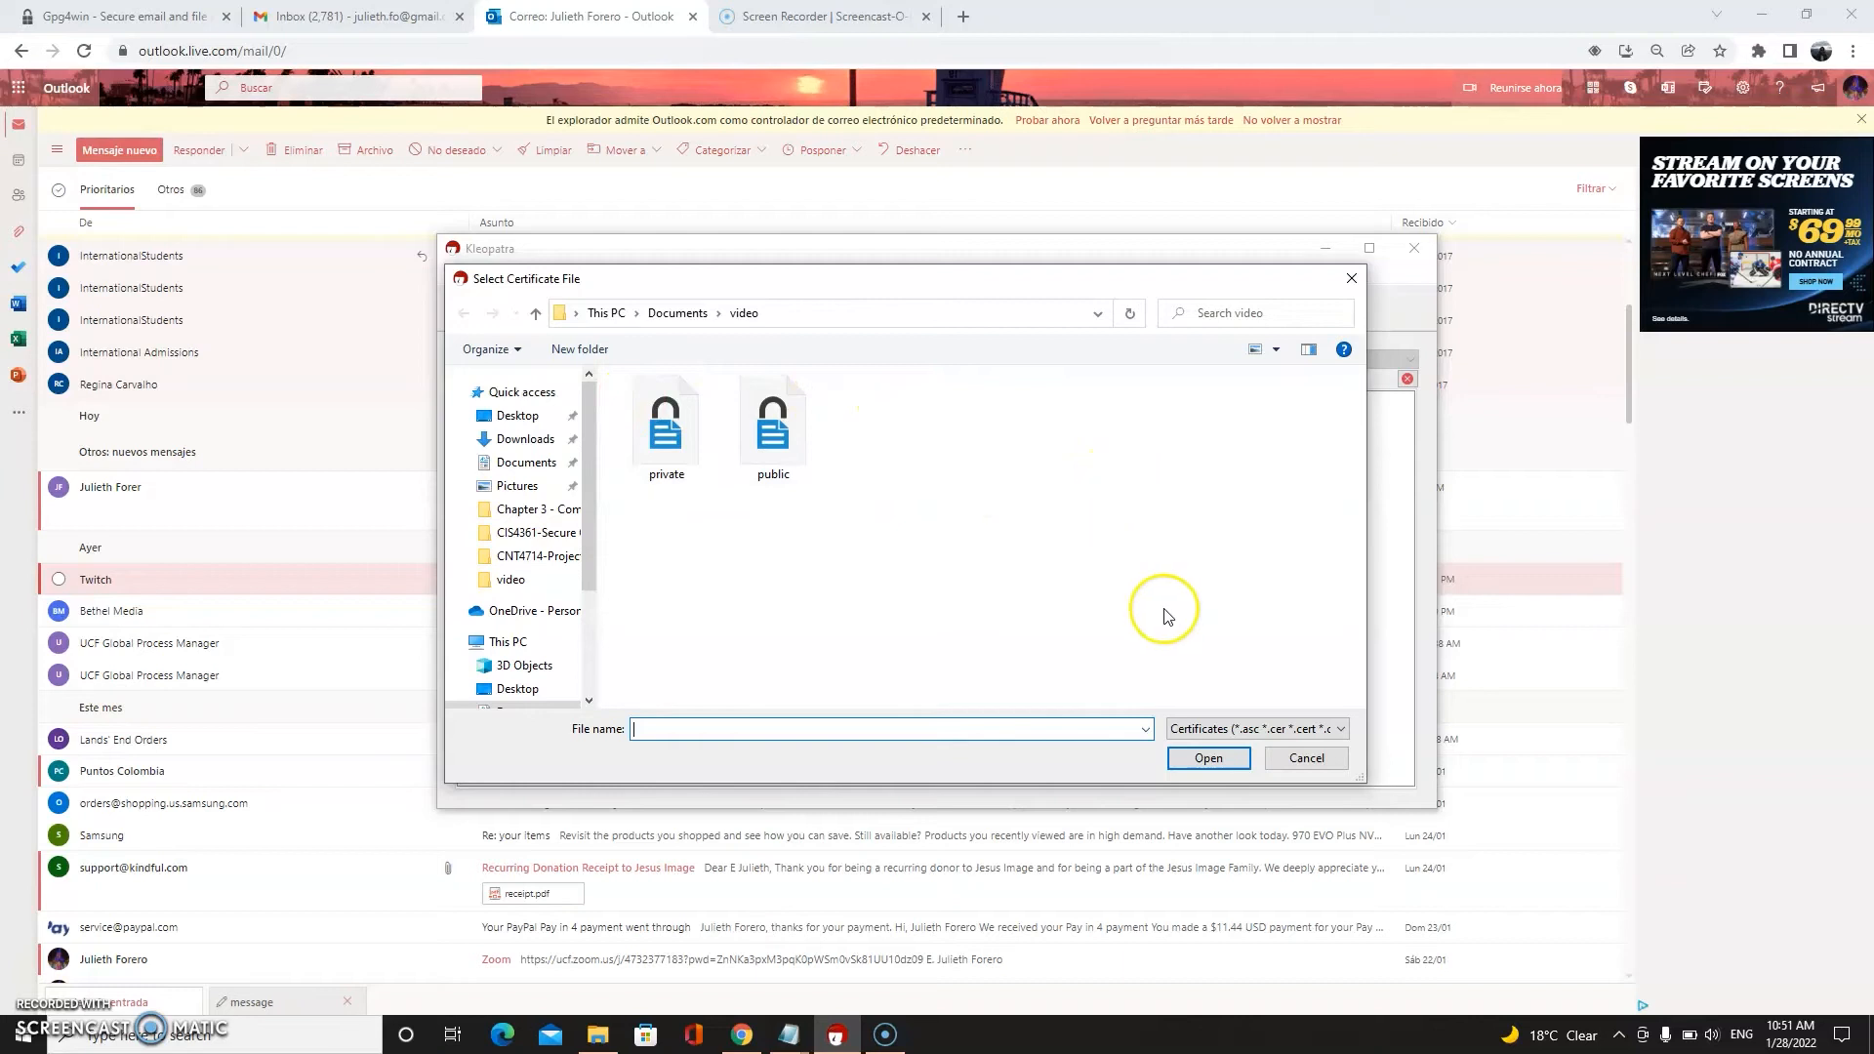
left_click(1330, 732)
left_click(1325, 765)
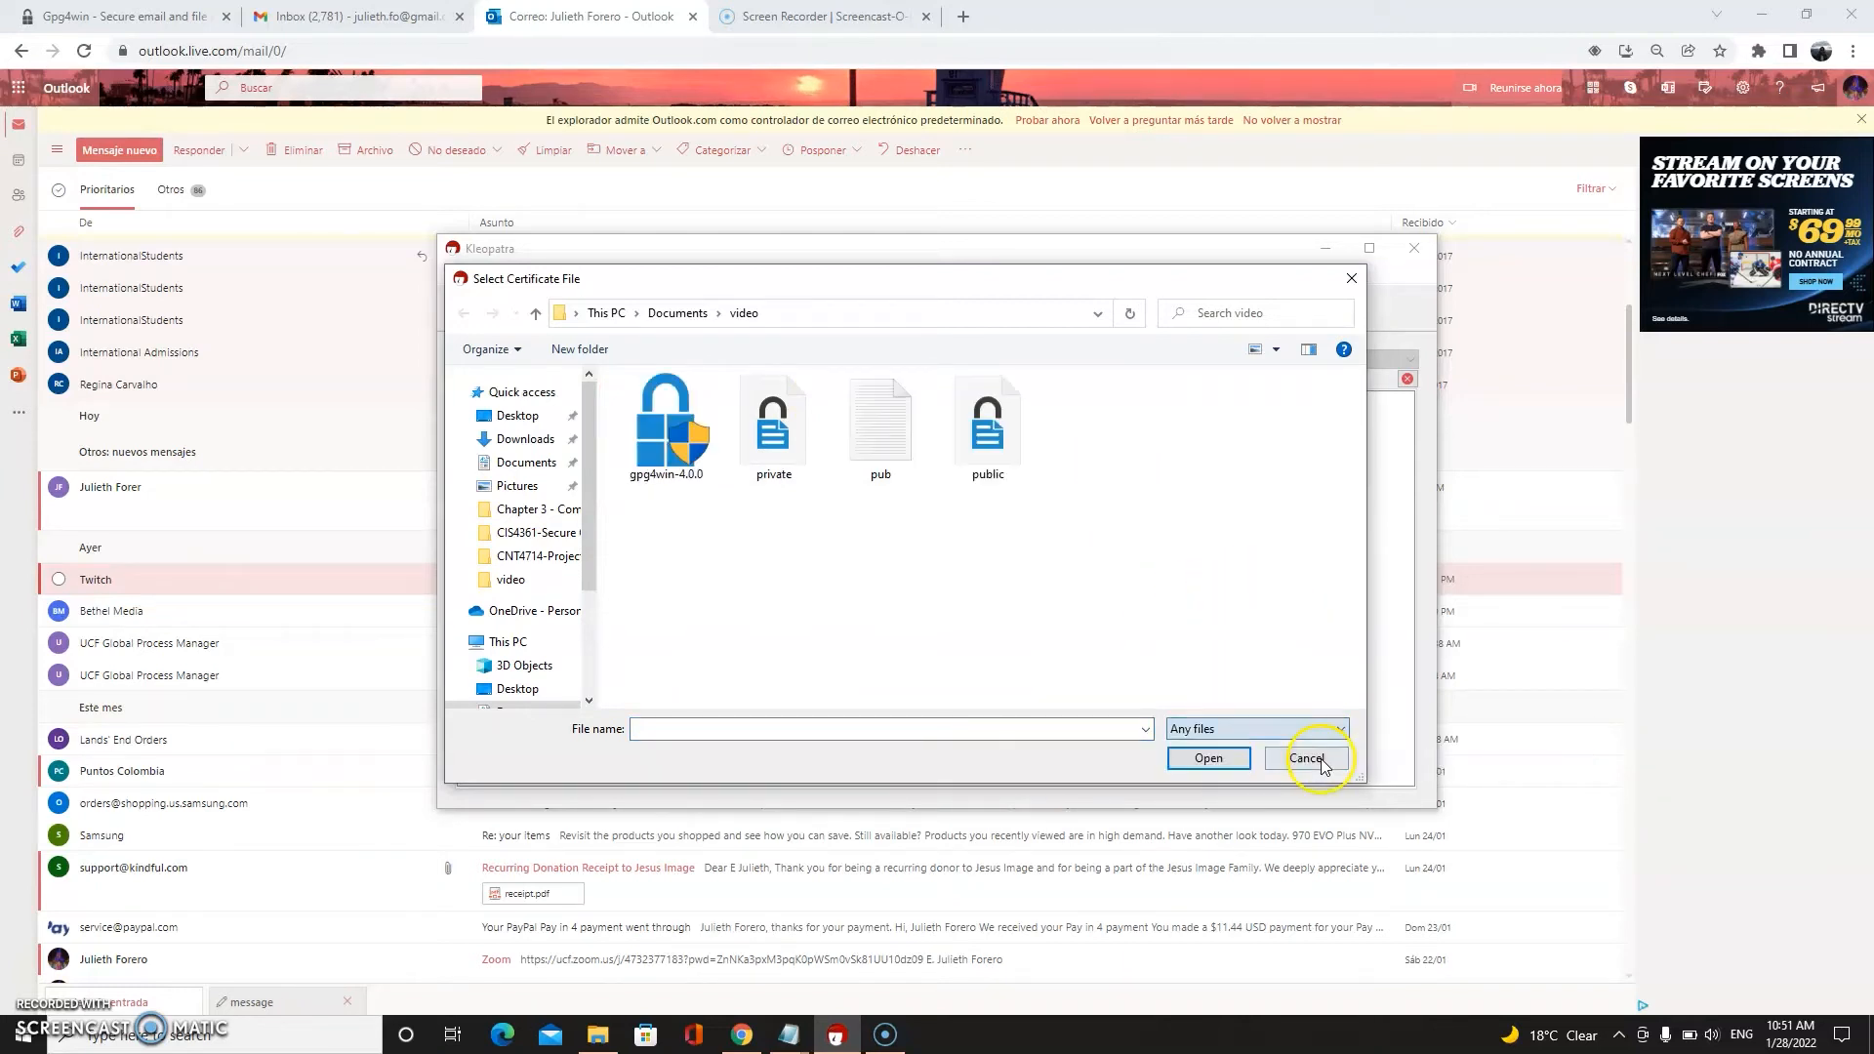
left_click(908, 434)
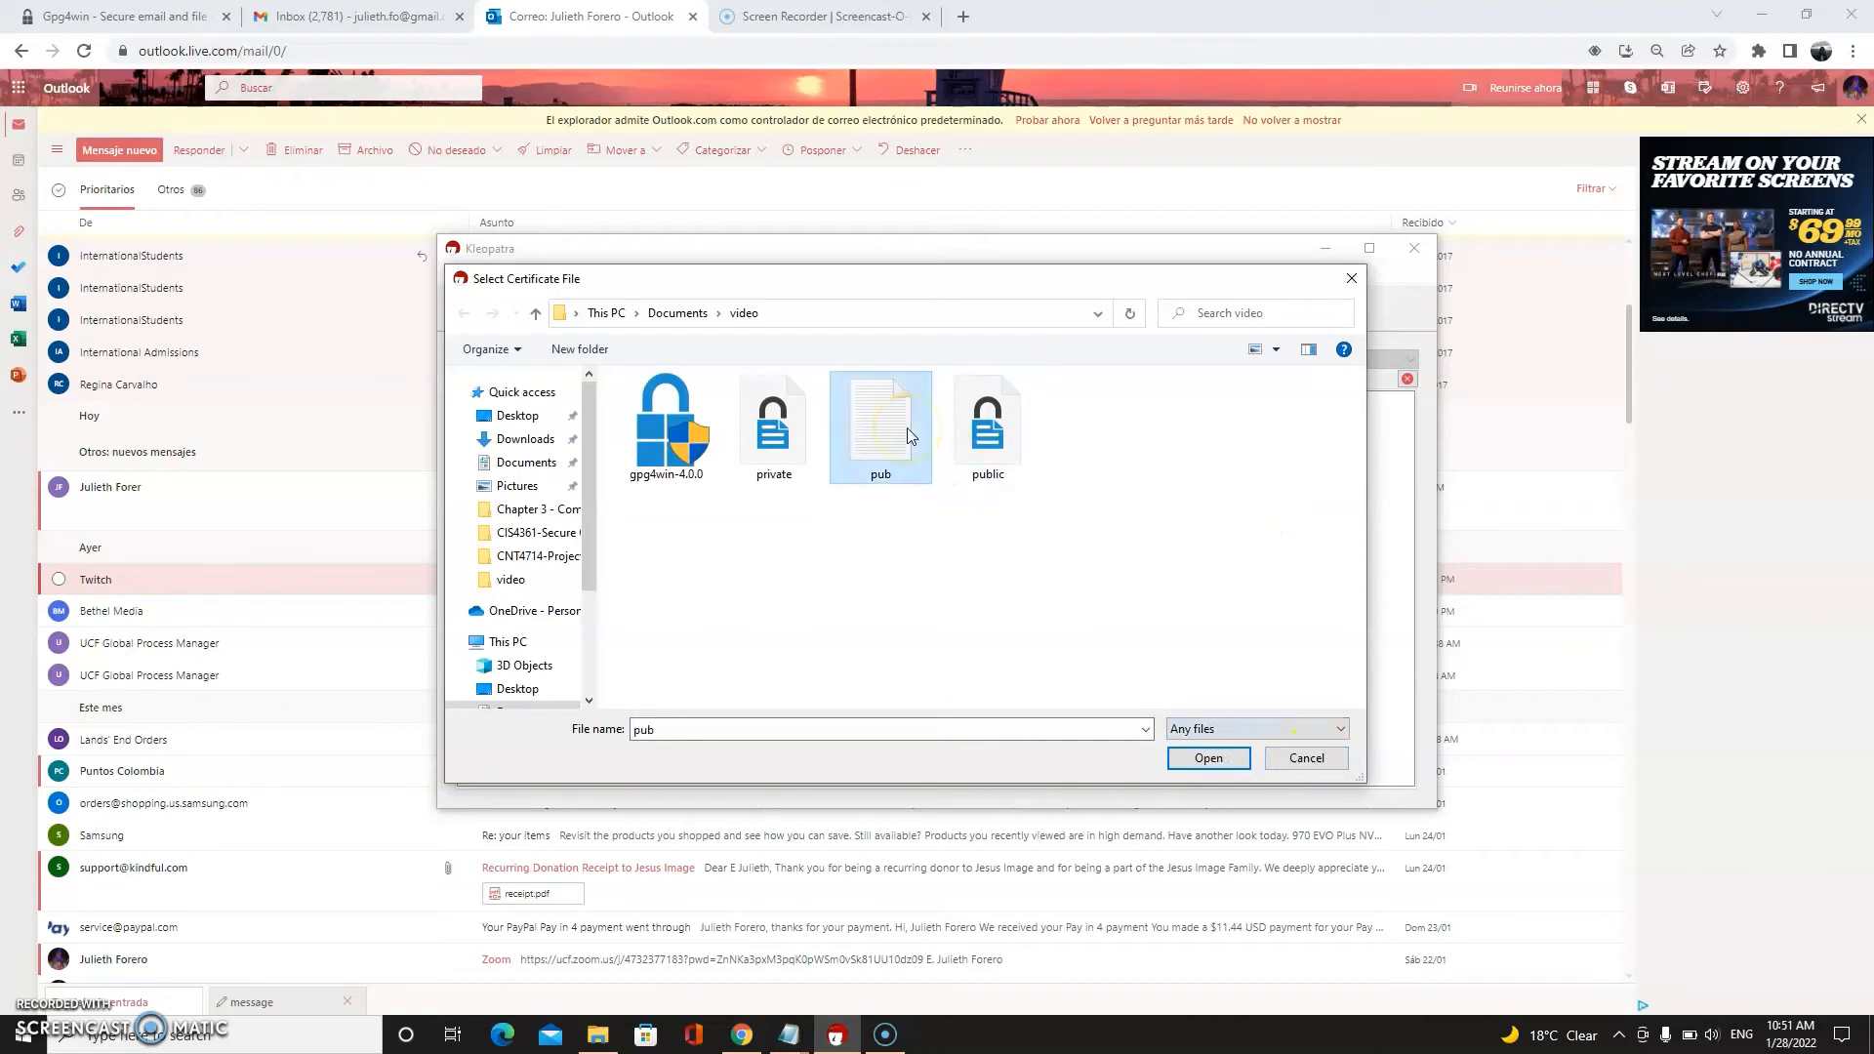
left_click(1192, 760)
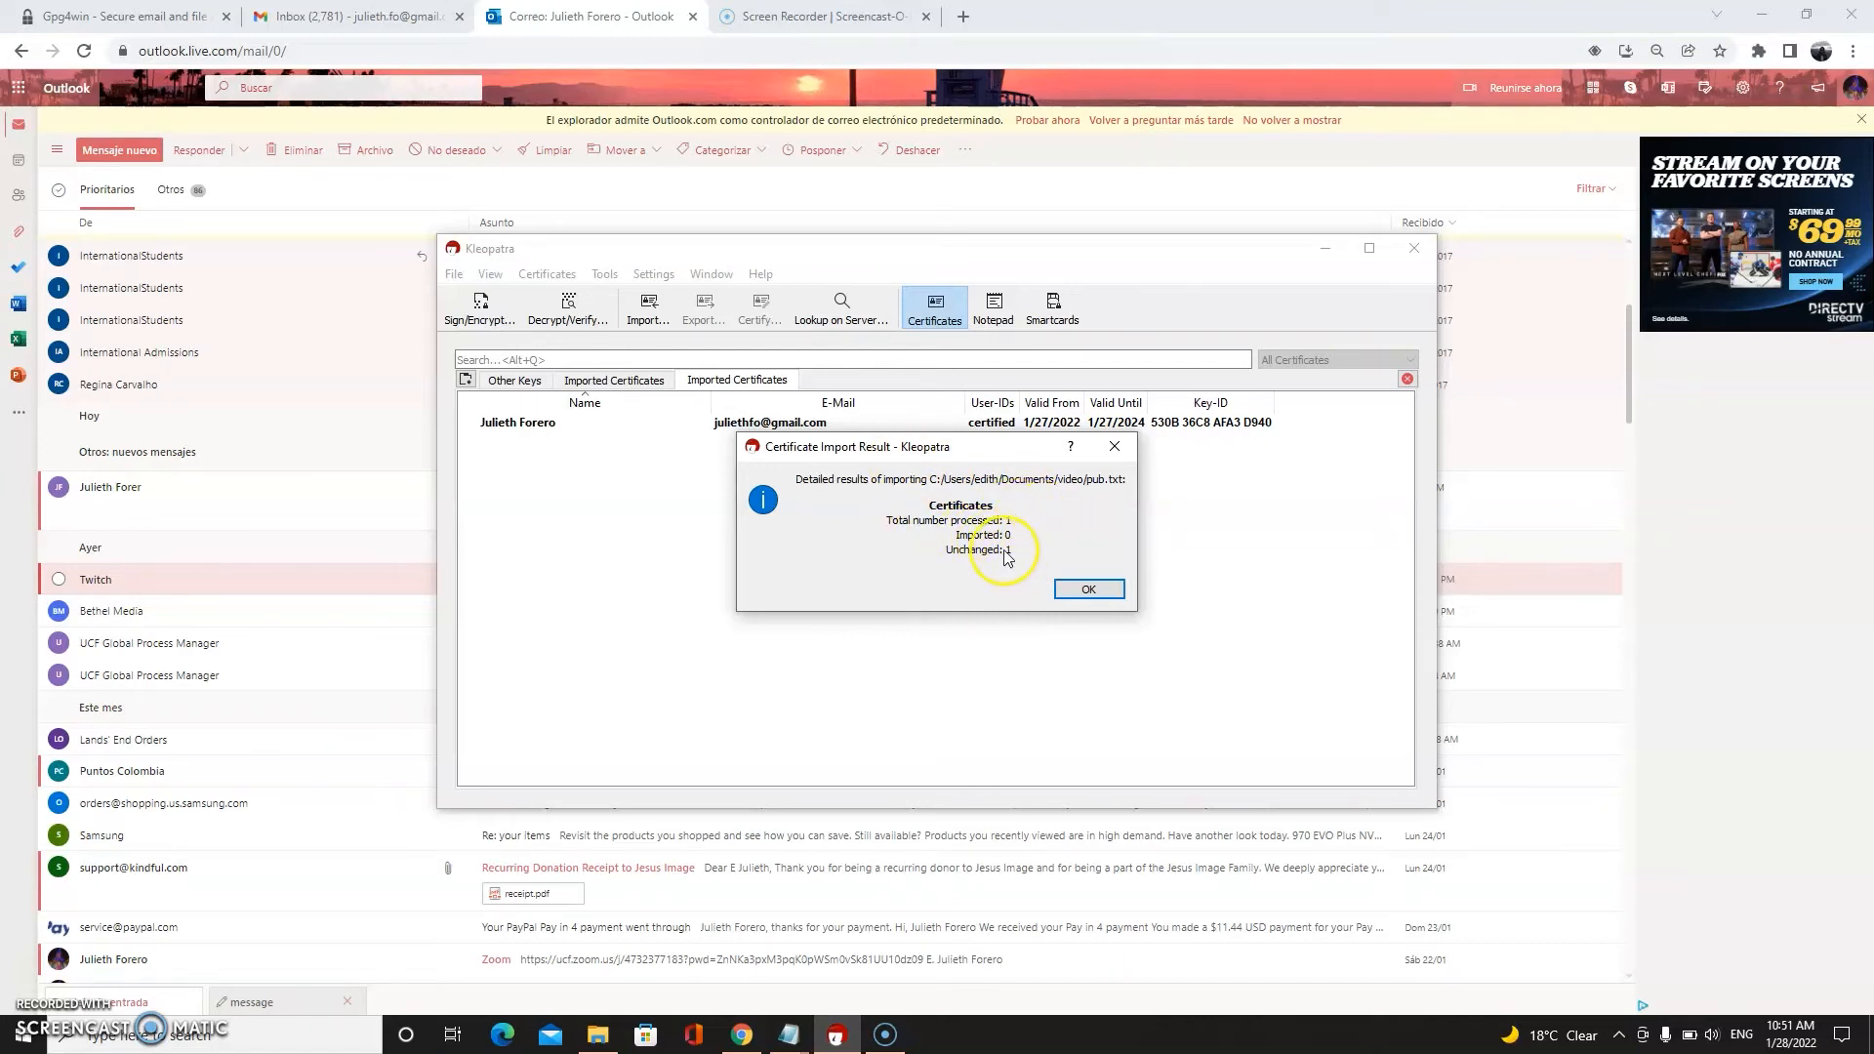
left_click(1089, 590)
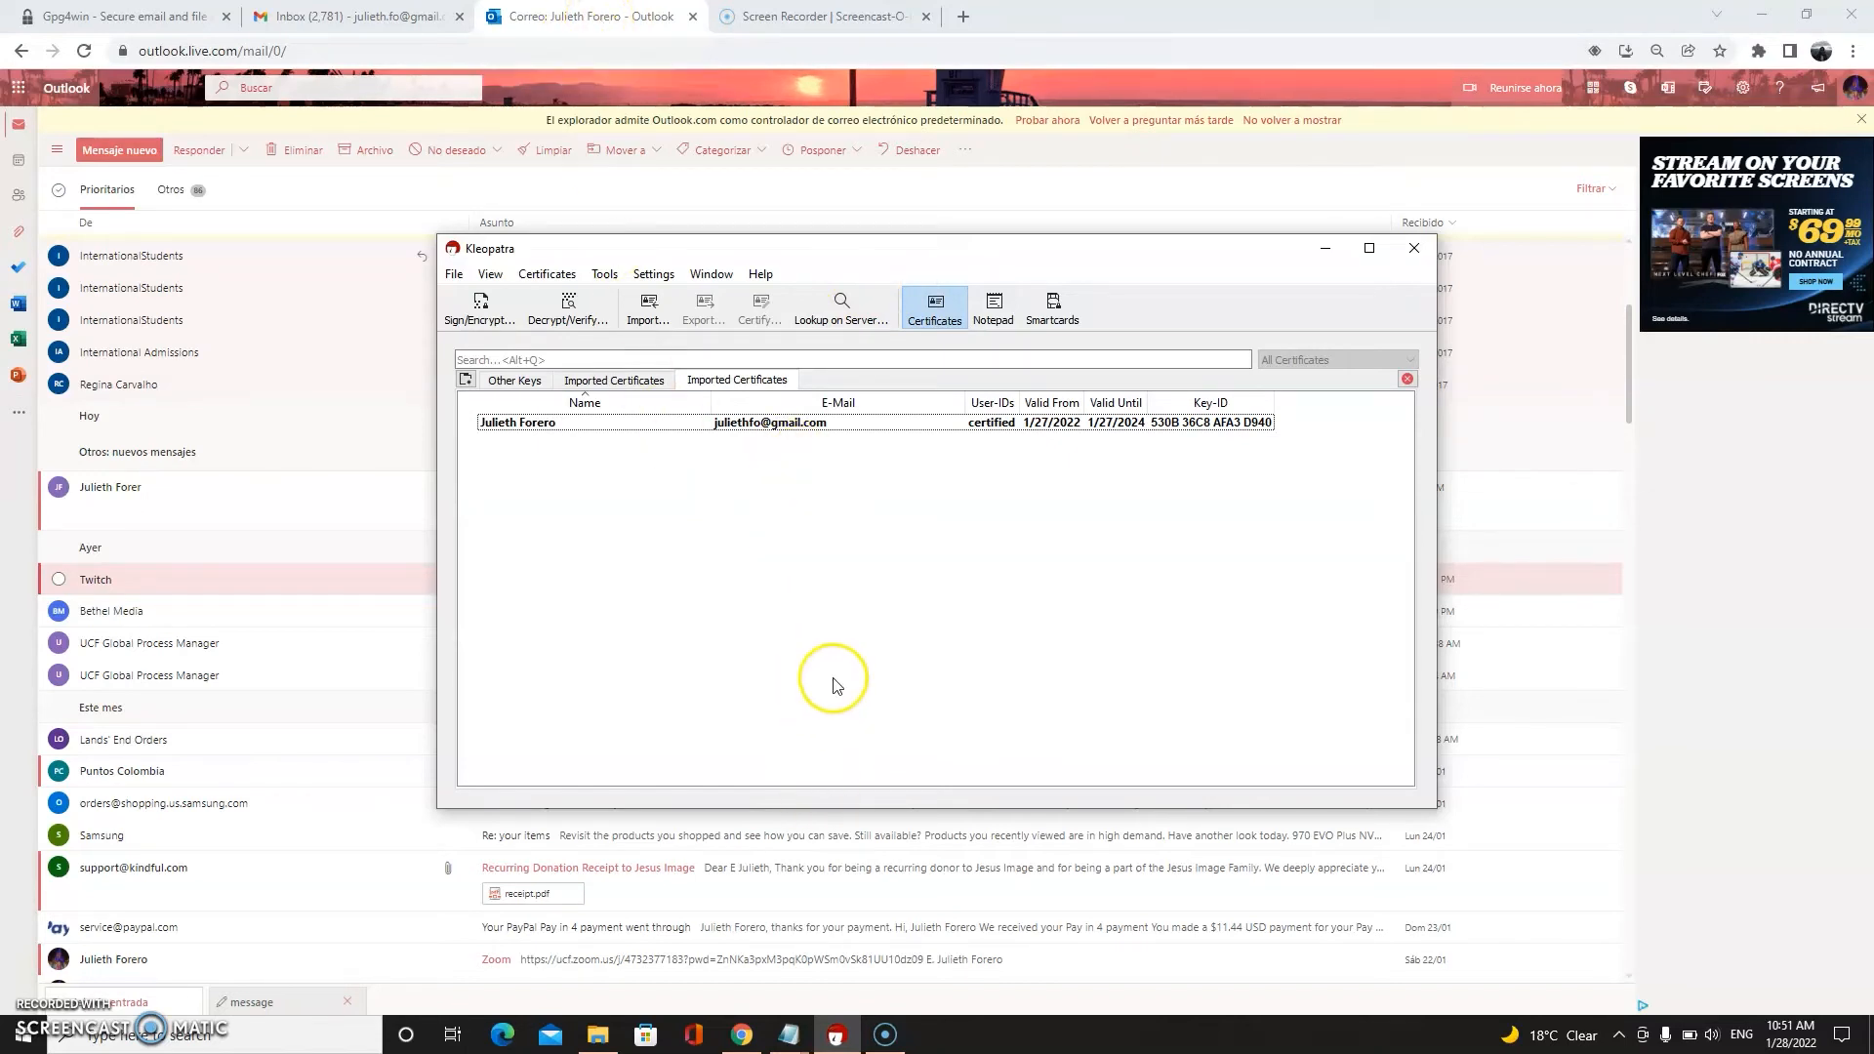
Switch to the untitled Notepad document with the "When you have a dream" quote and copy the whole line
left_click(795, 1036)
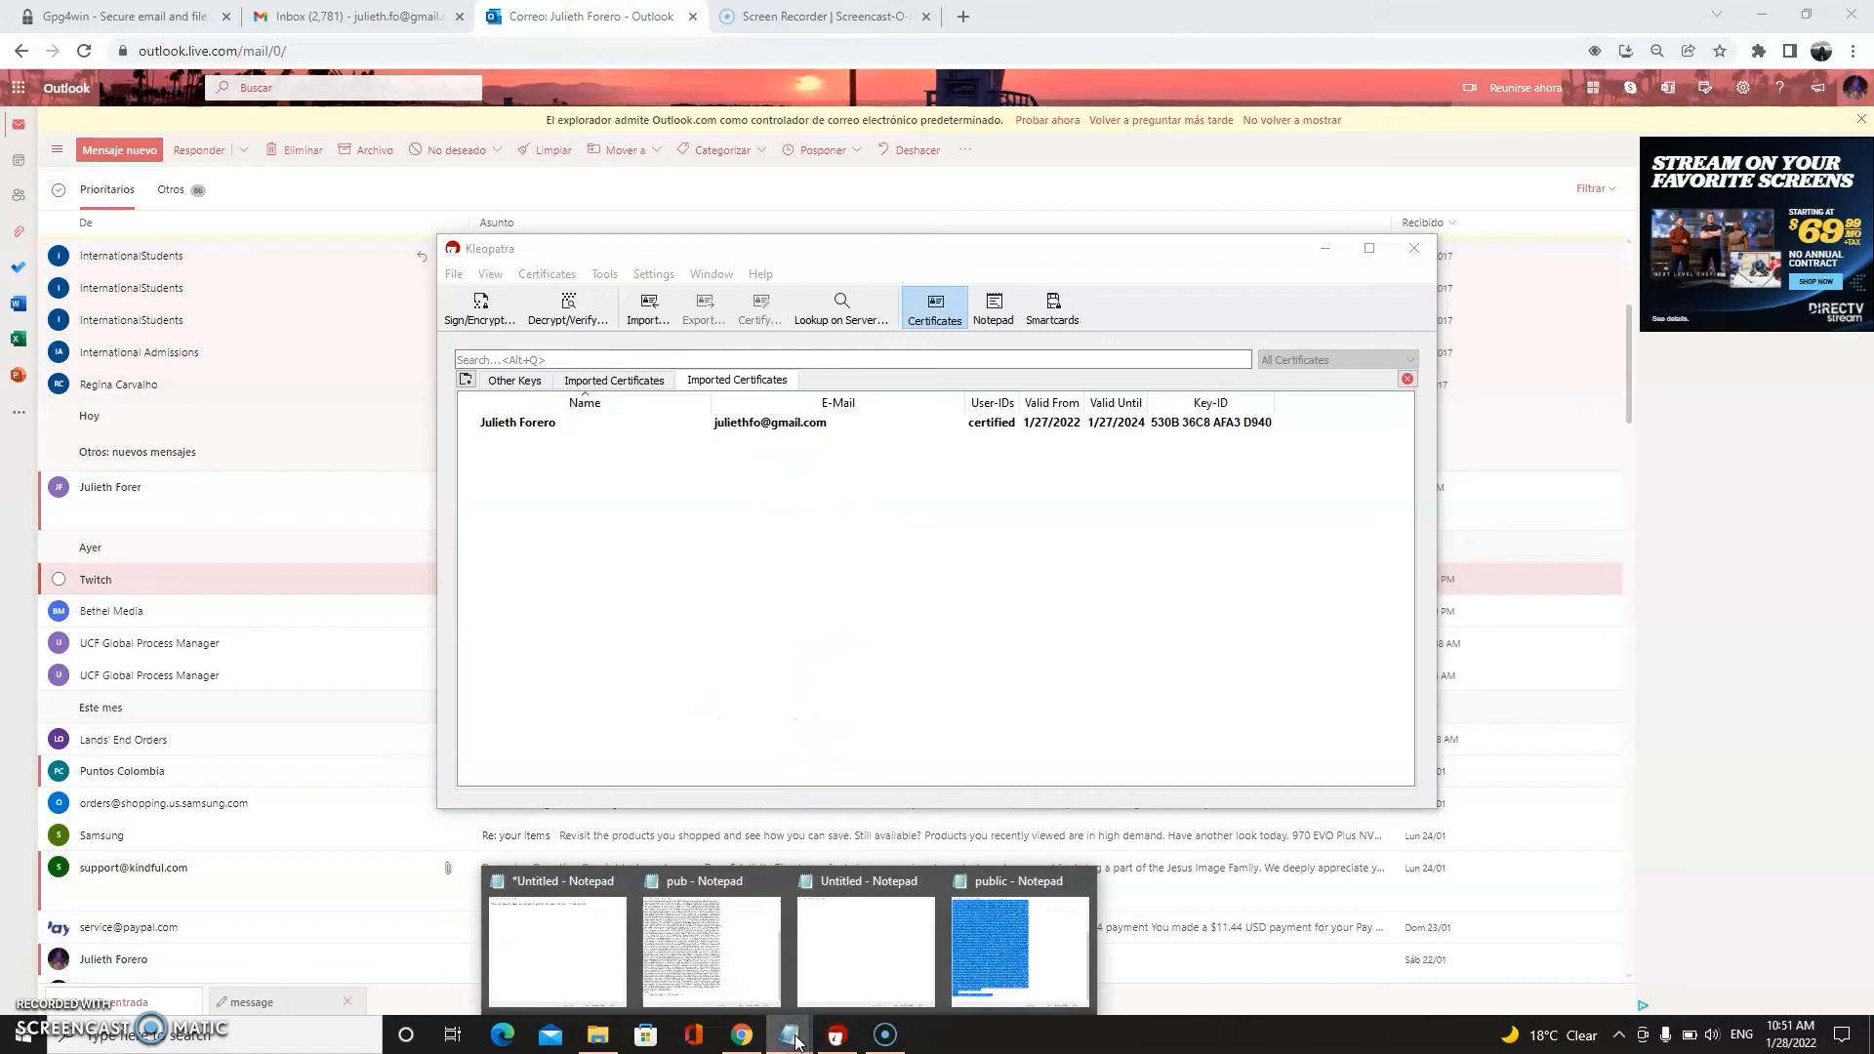
left_click(575, 973)
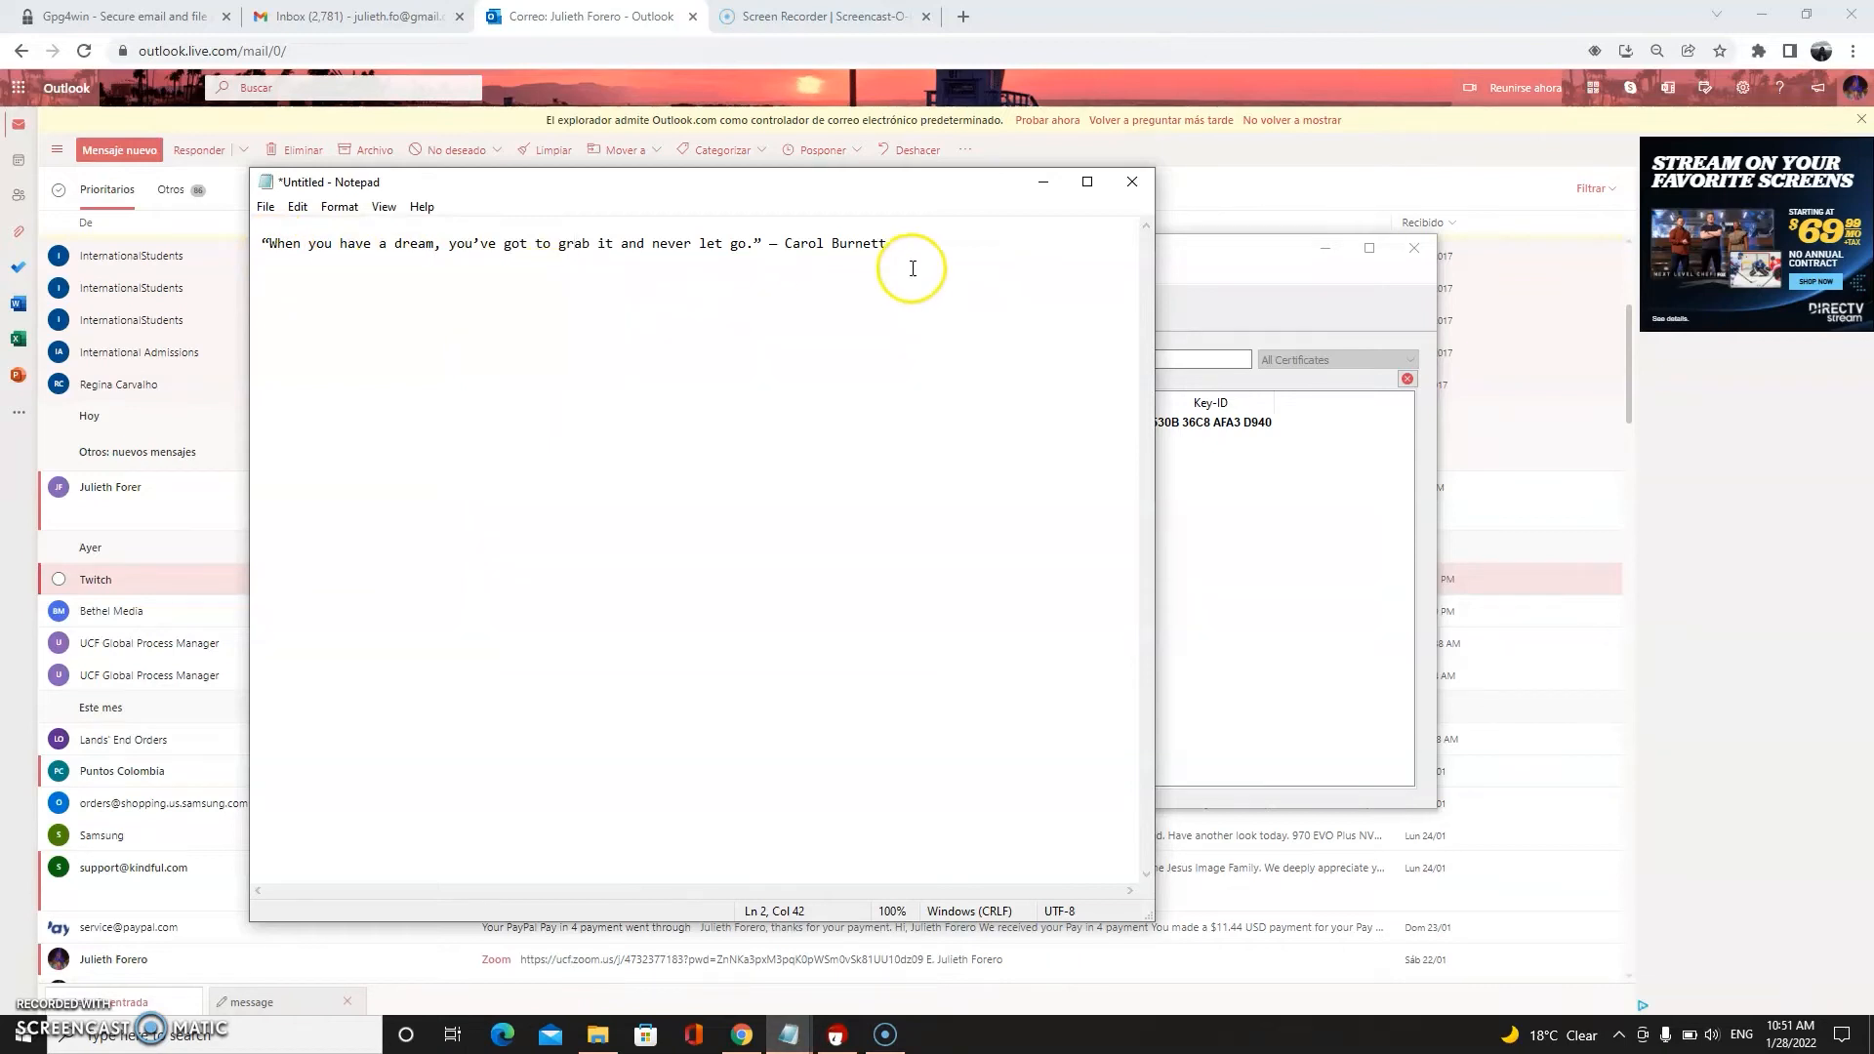
left_click_drag(890, 243, 279, 243)
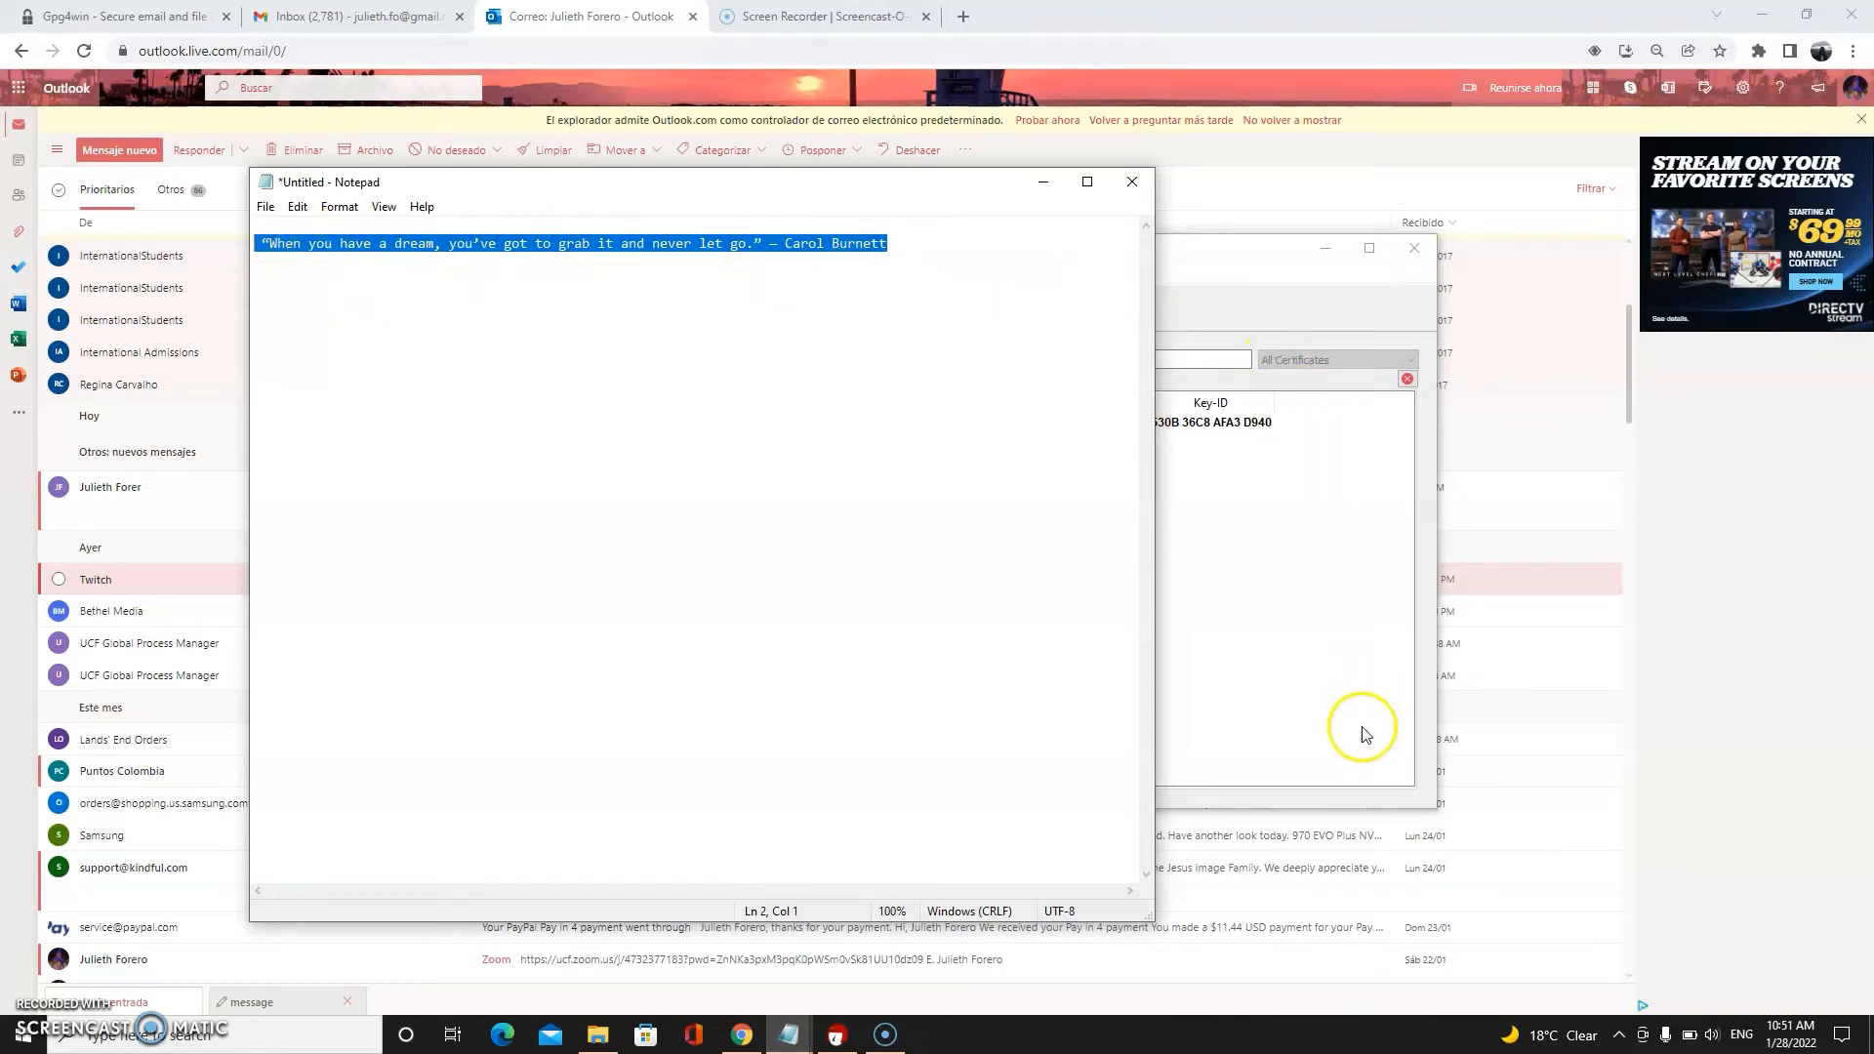
Encrypt the clipboard contents with Kleopatra using OpenPGP, adding the imported certificate as the recipient
left_click(1621, 1036)
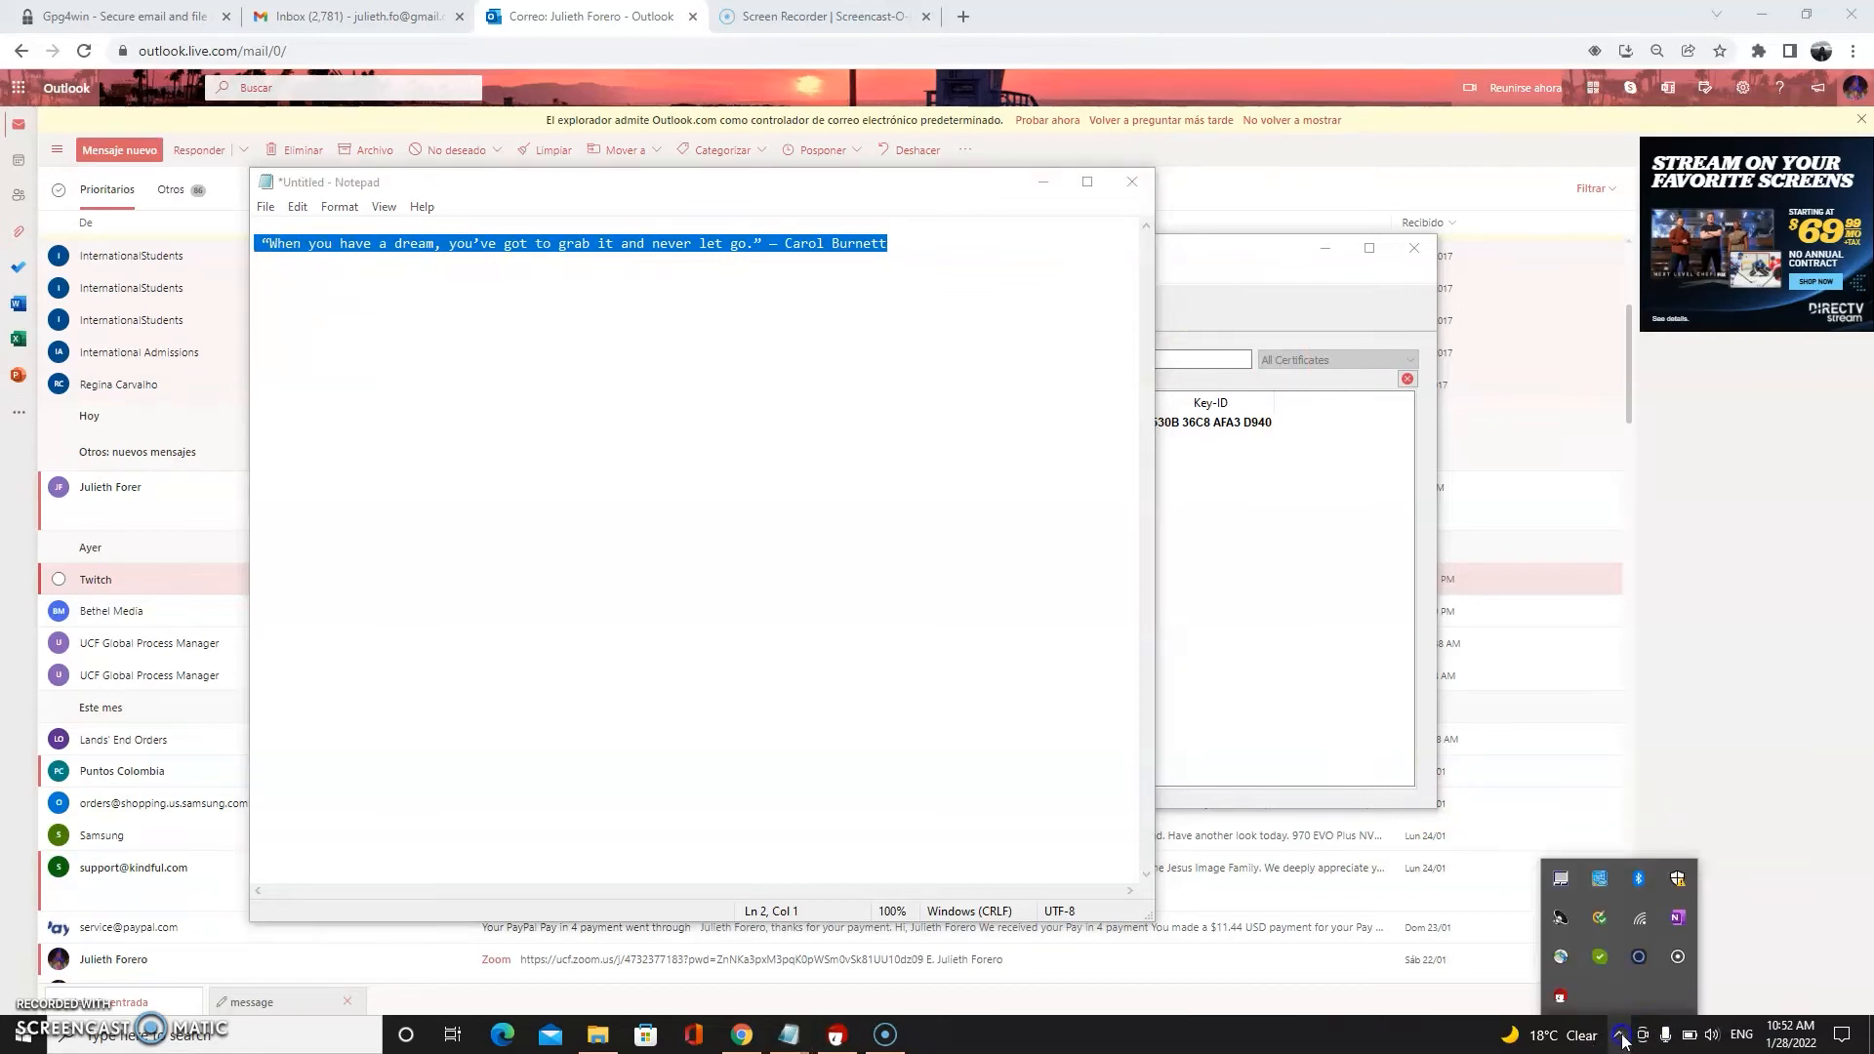
right_click(1561, 997)
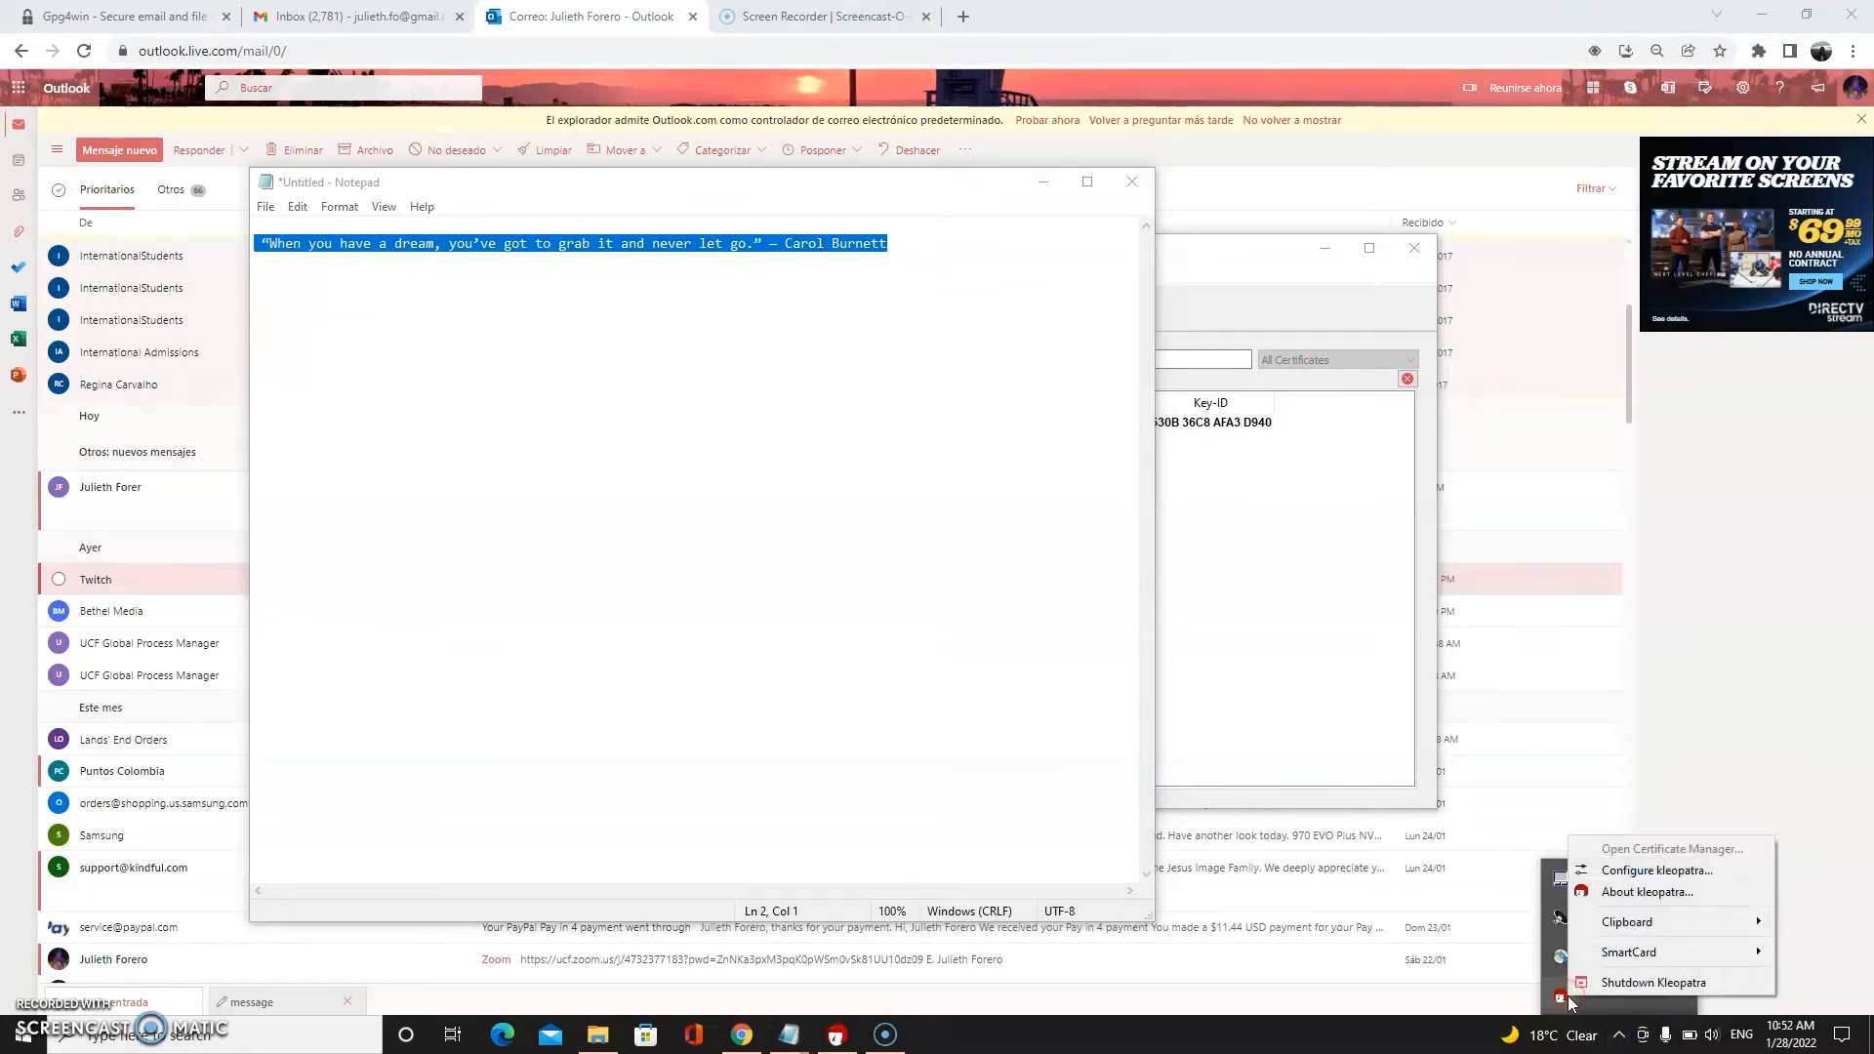
left_click(1637, 930)
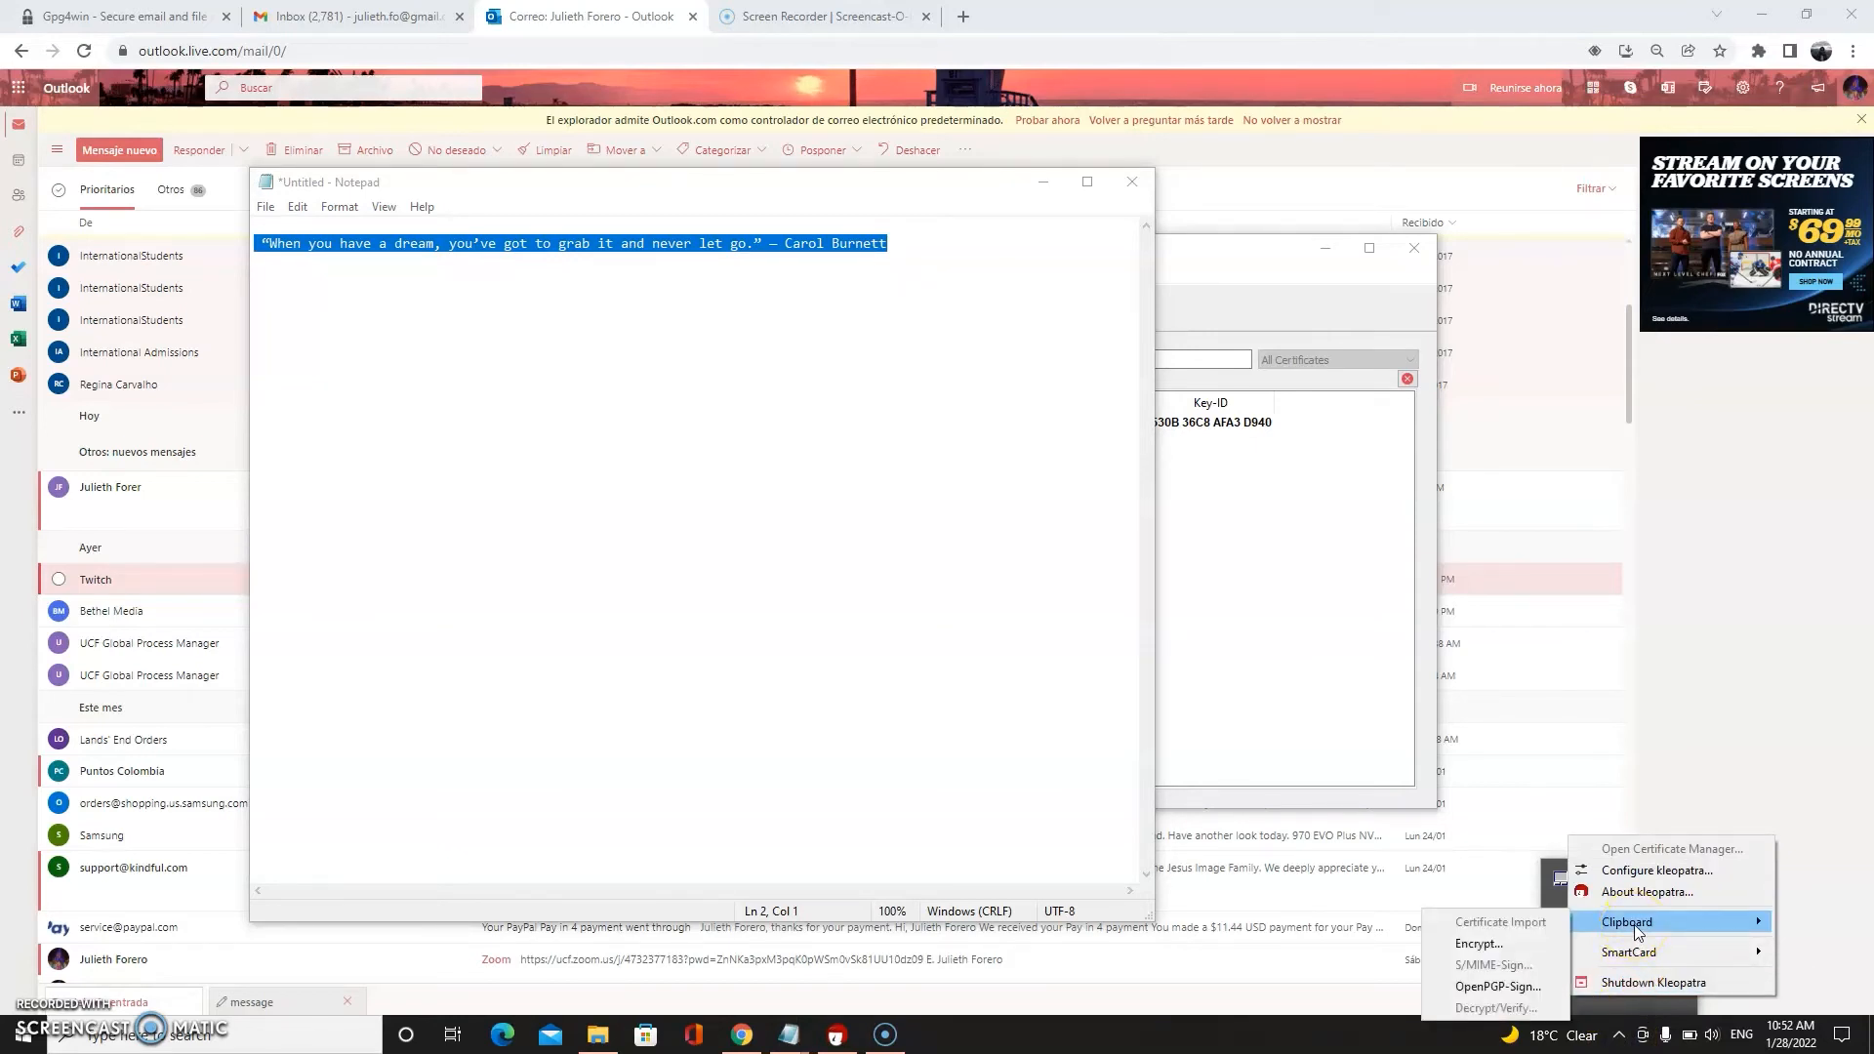
left_click(1504, 945)
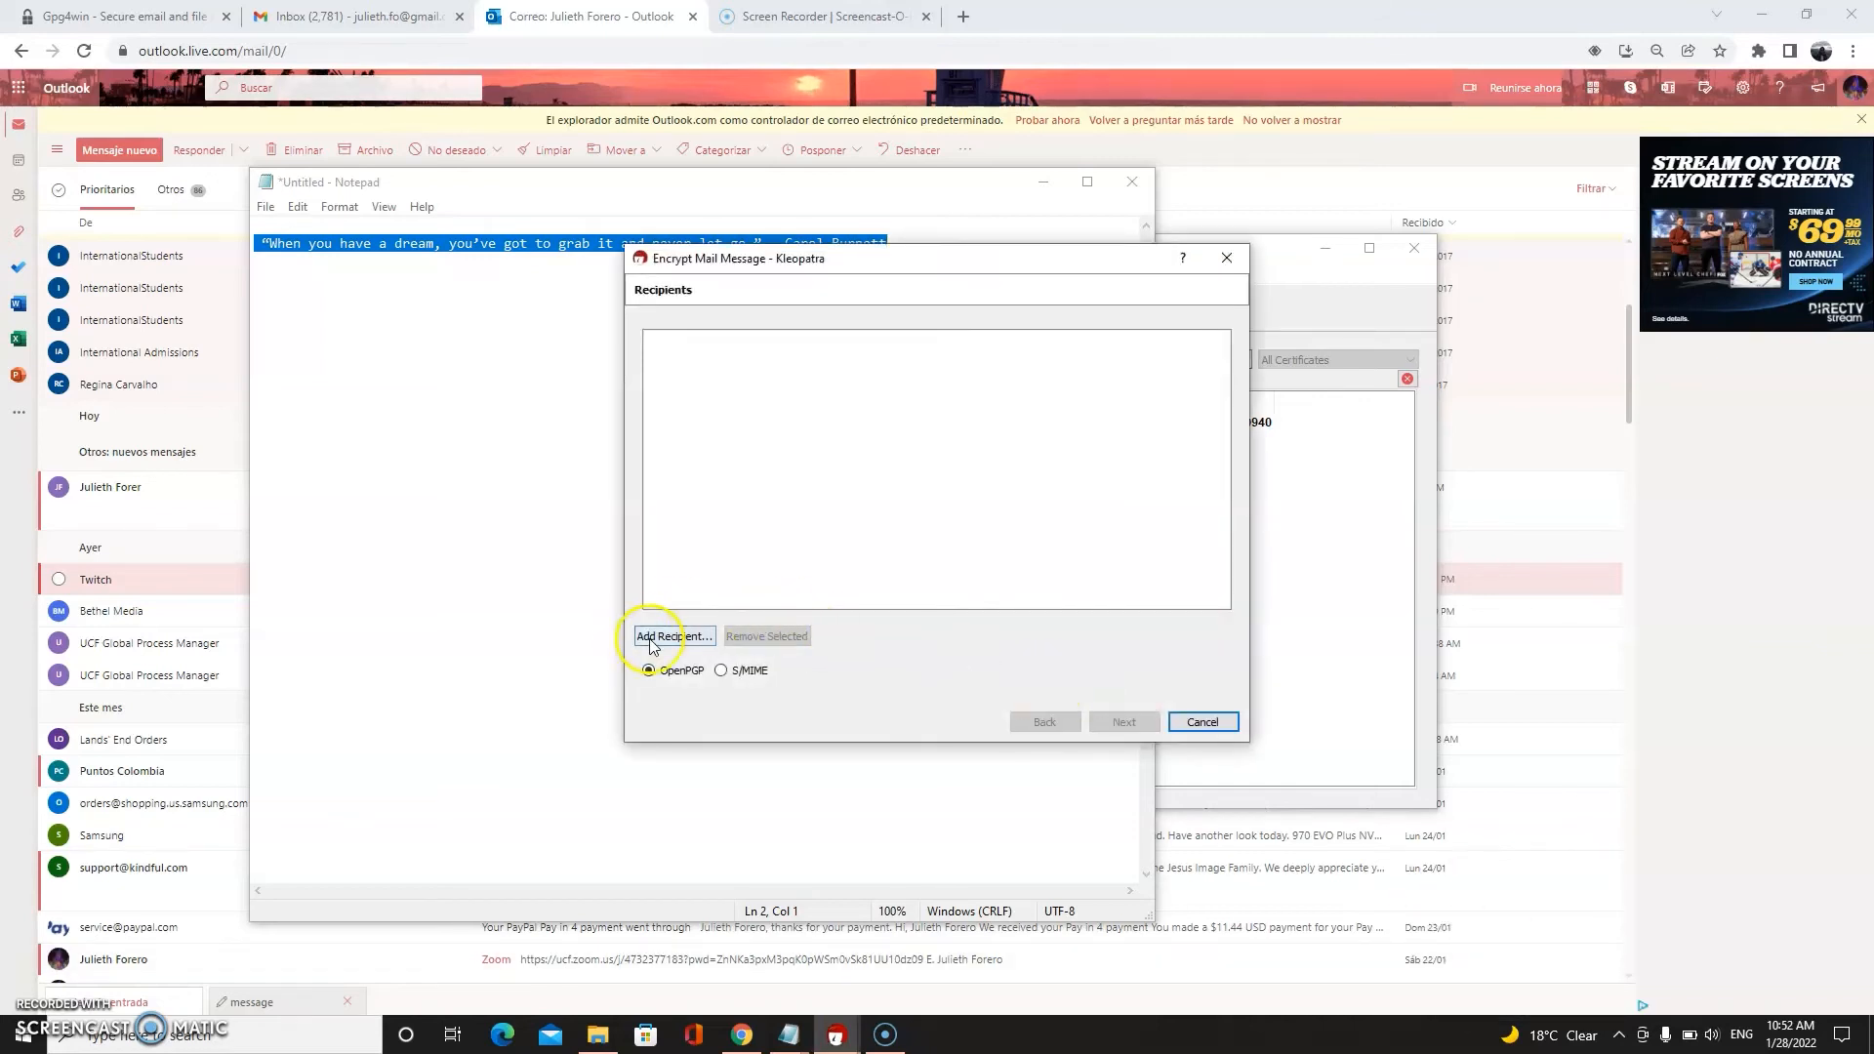
left_click(658, 636)
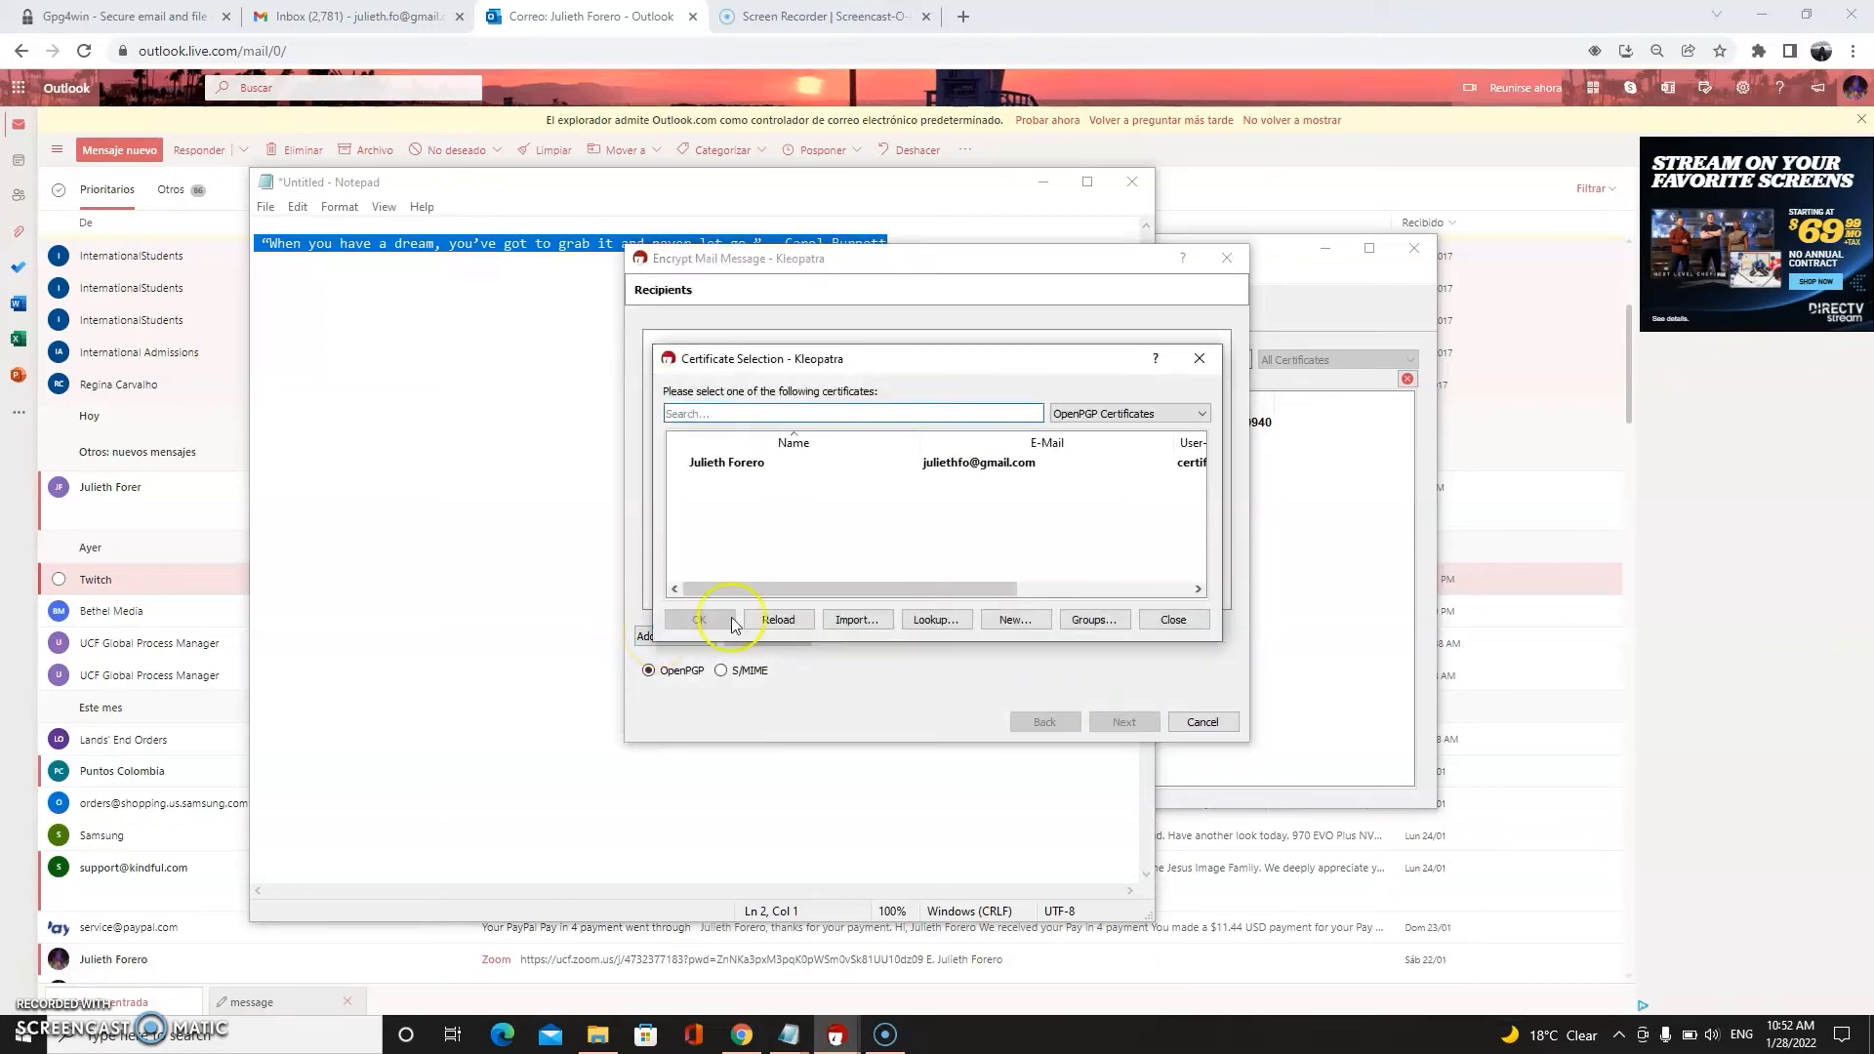
left_click(1031, 469)
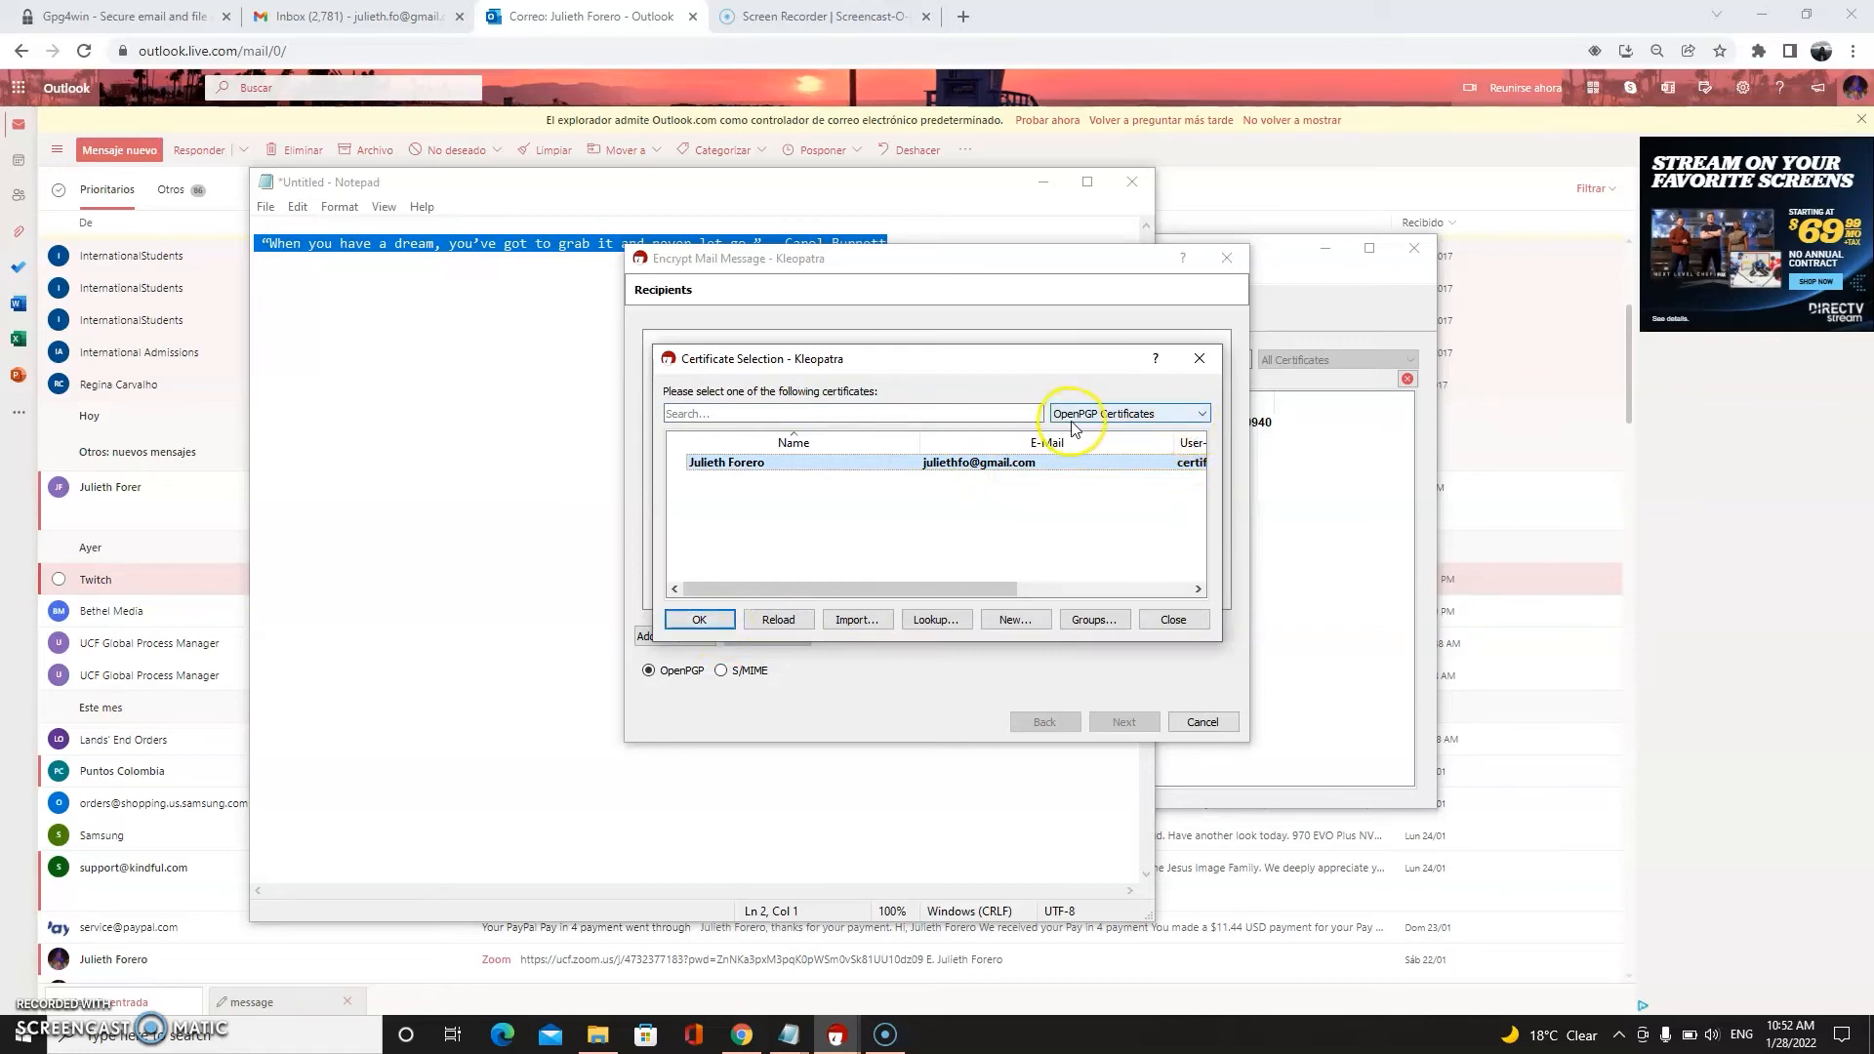
left_click(693, 459)
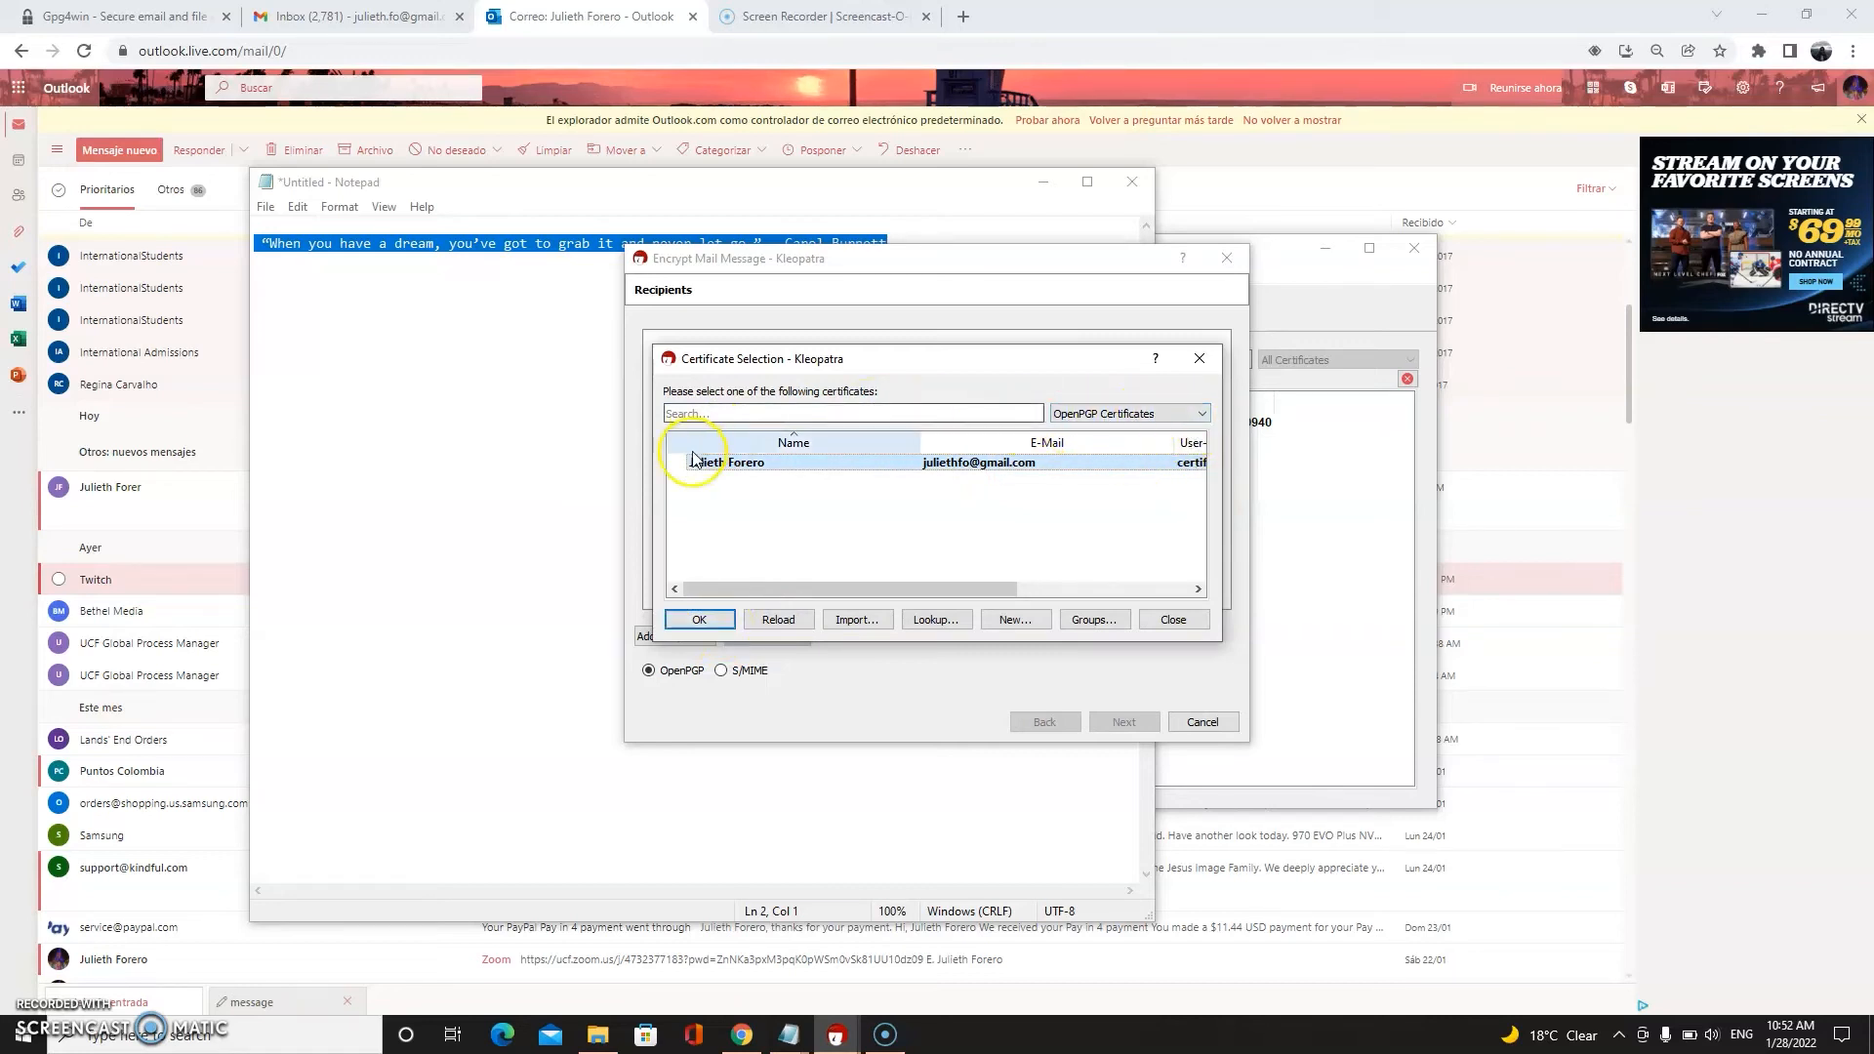
left_click(699, 620)
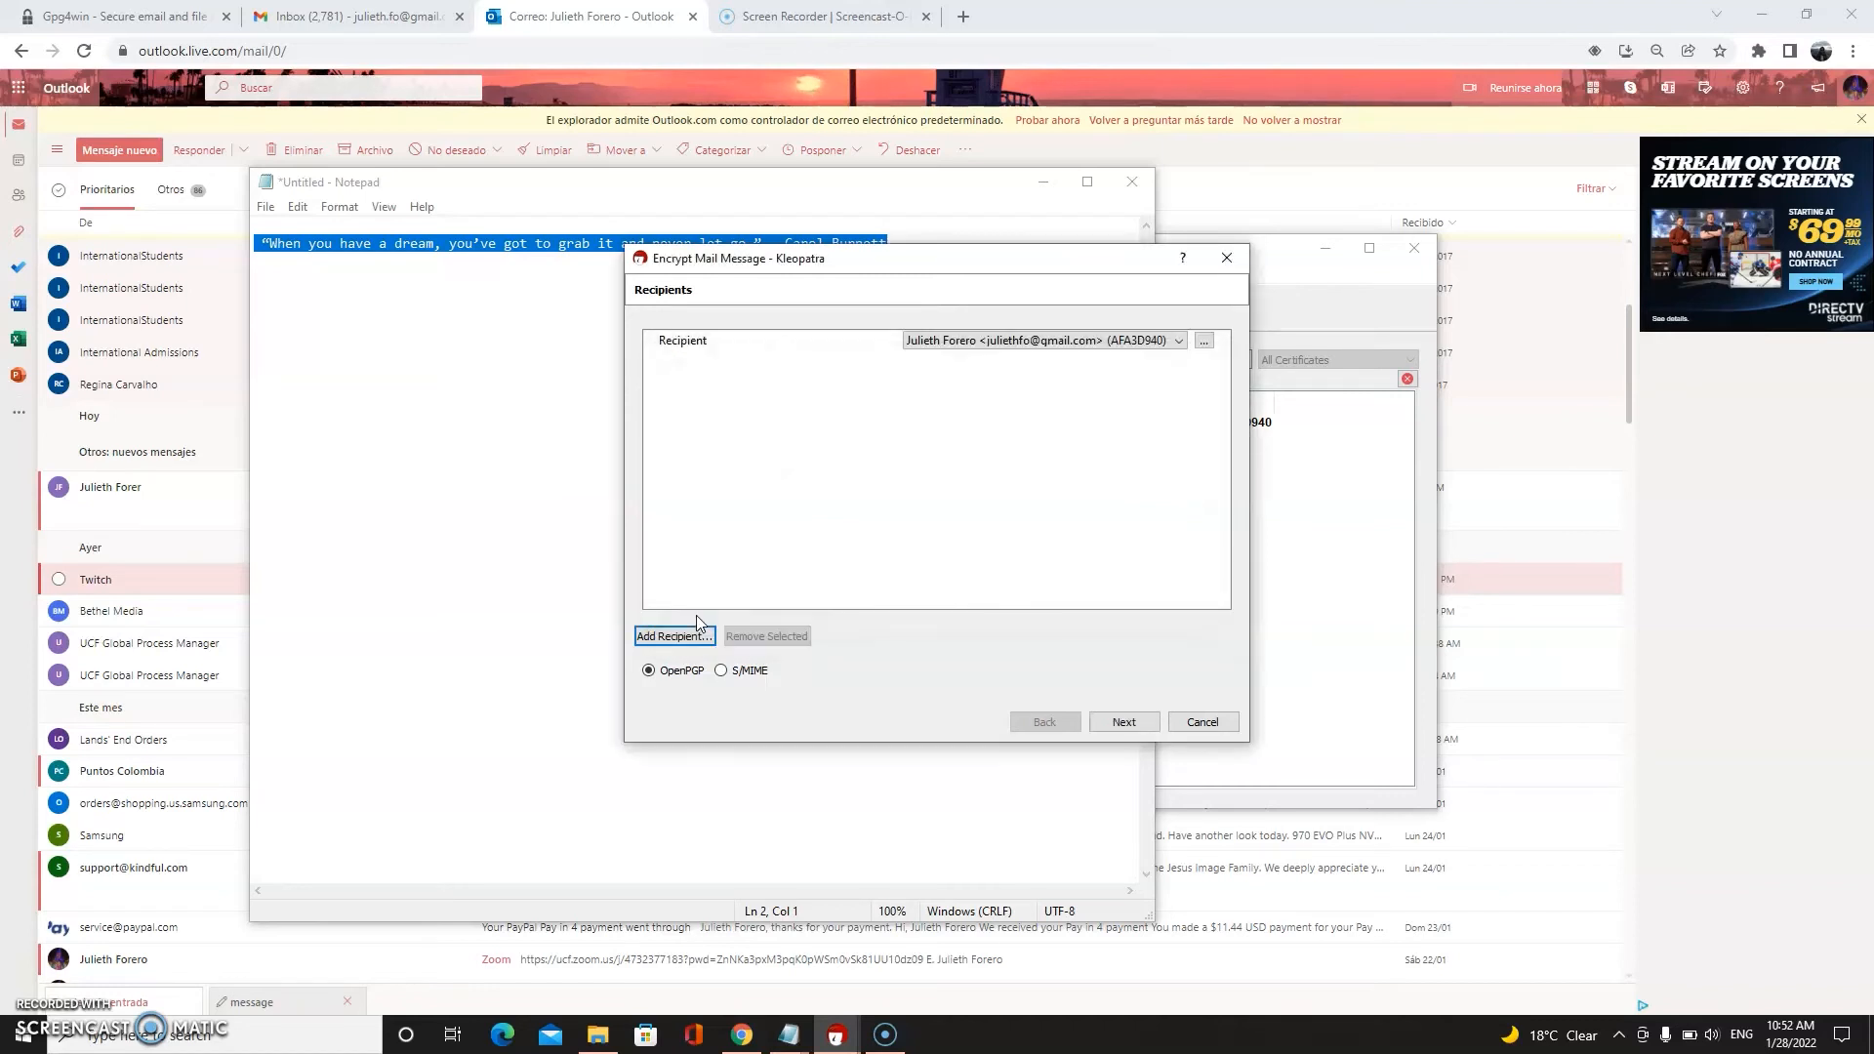
left_click(1122, 724)
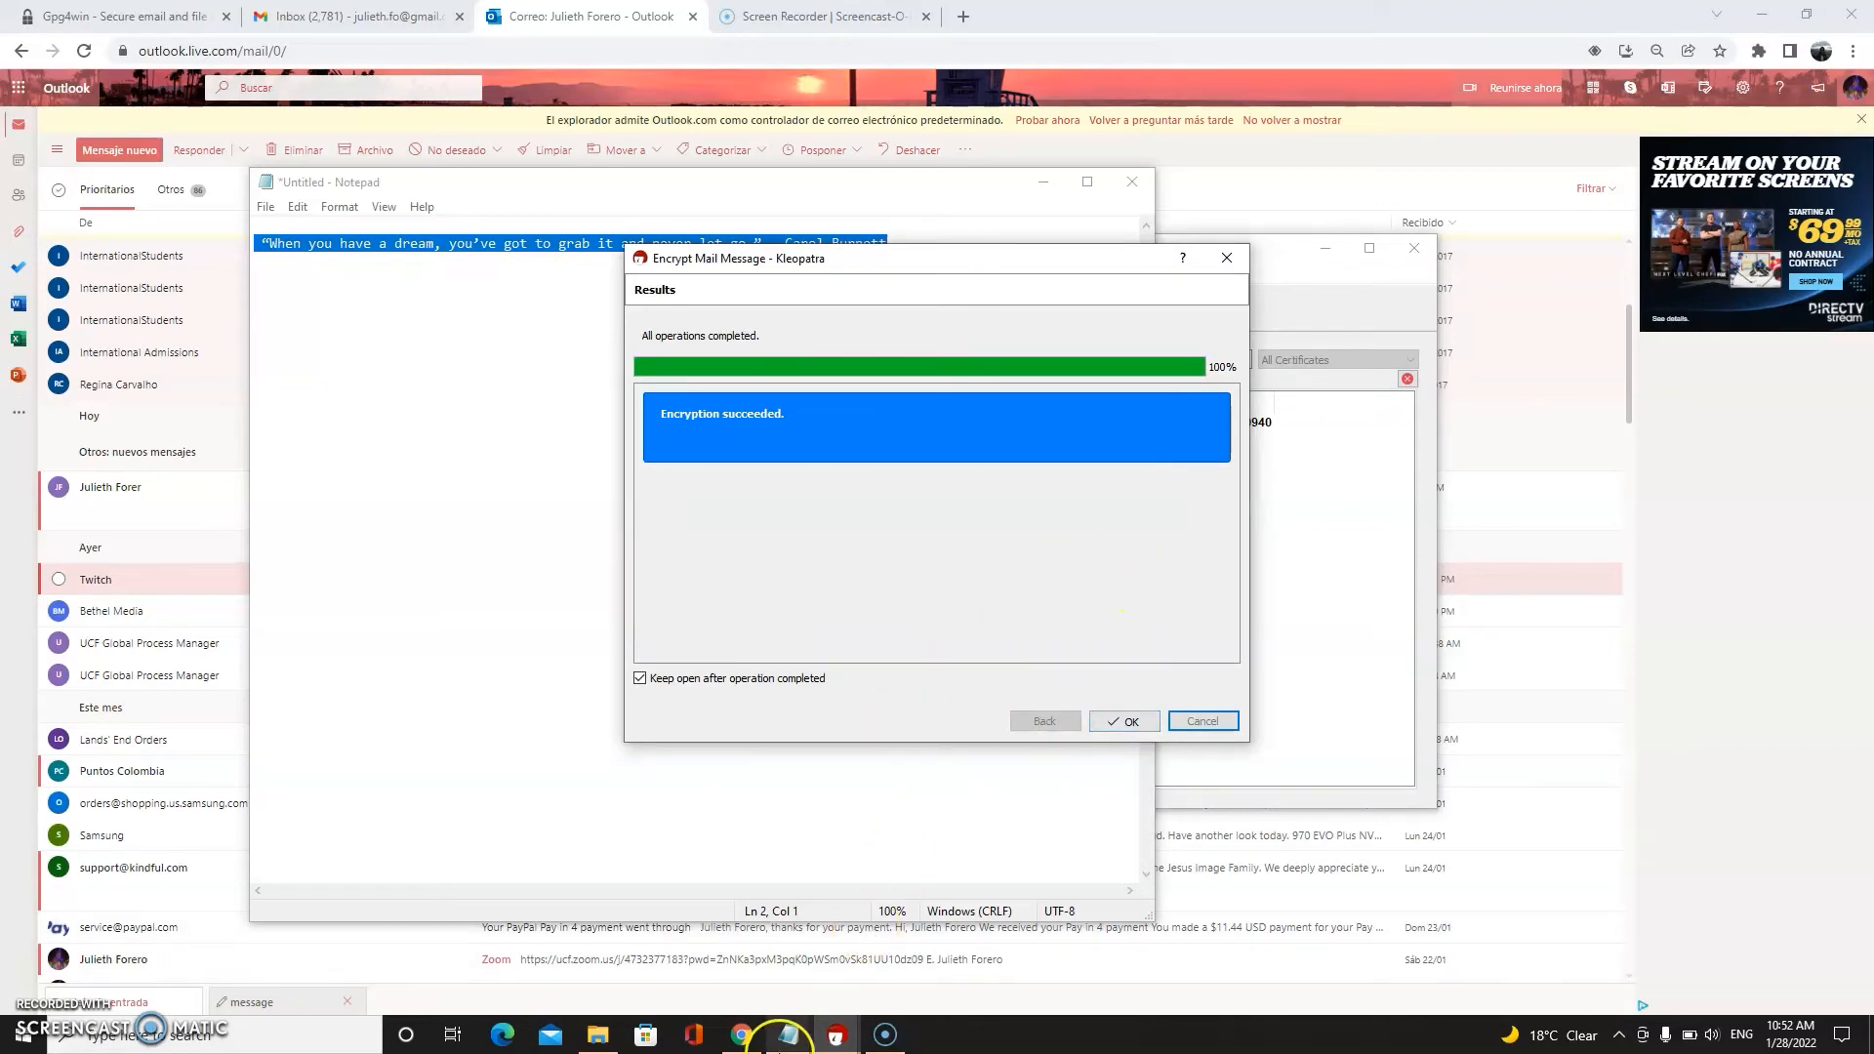
Switch to the empty untitled Notepad document and paste the encrypted PGP message into it
mouse_move(789, 1035)
left_click(837, 967)
left_click(583, 441)
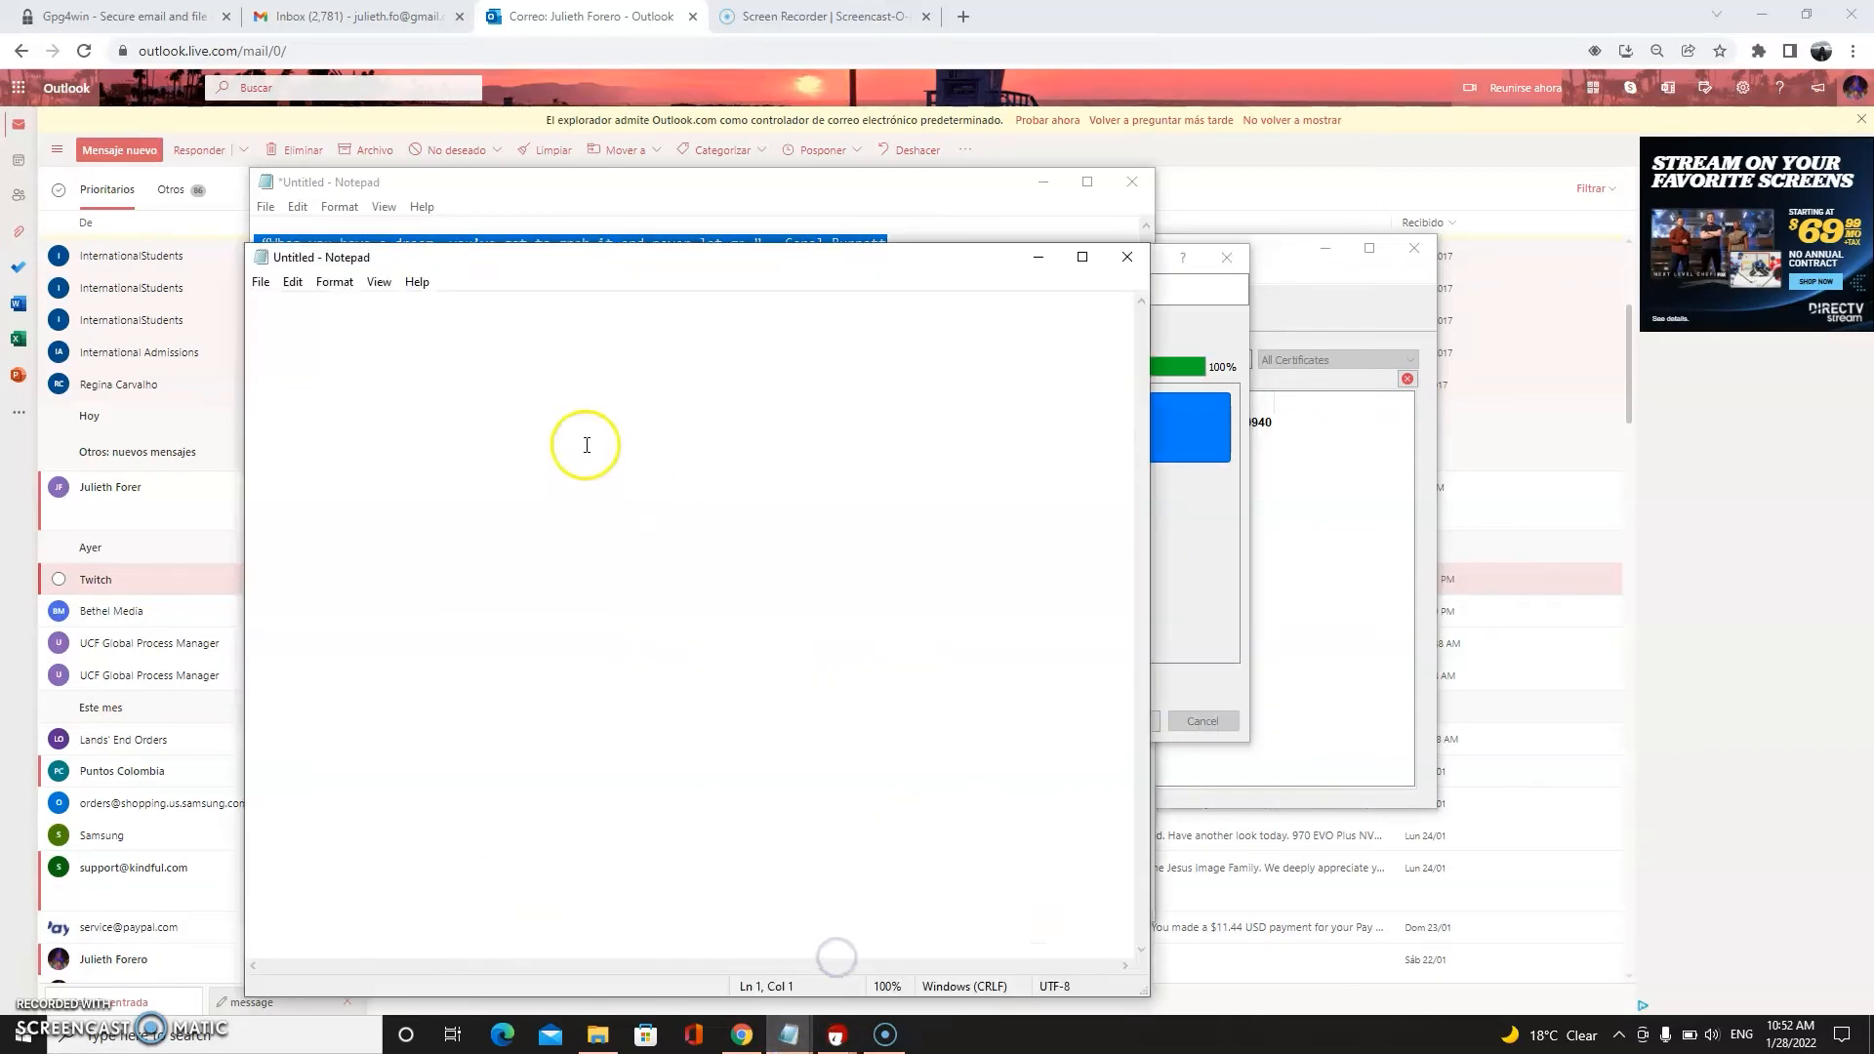
key("ctrl+v")
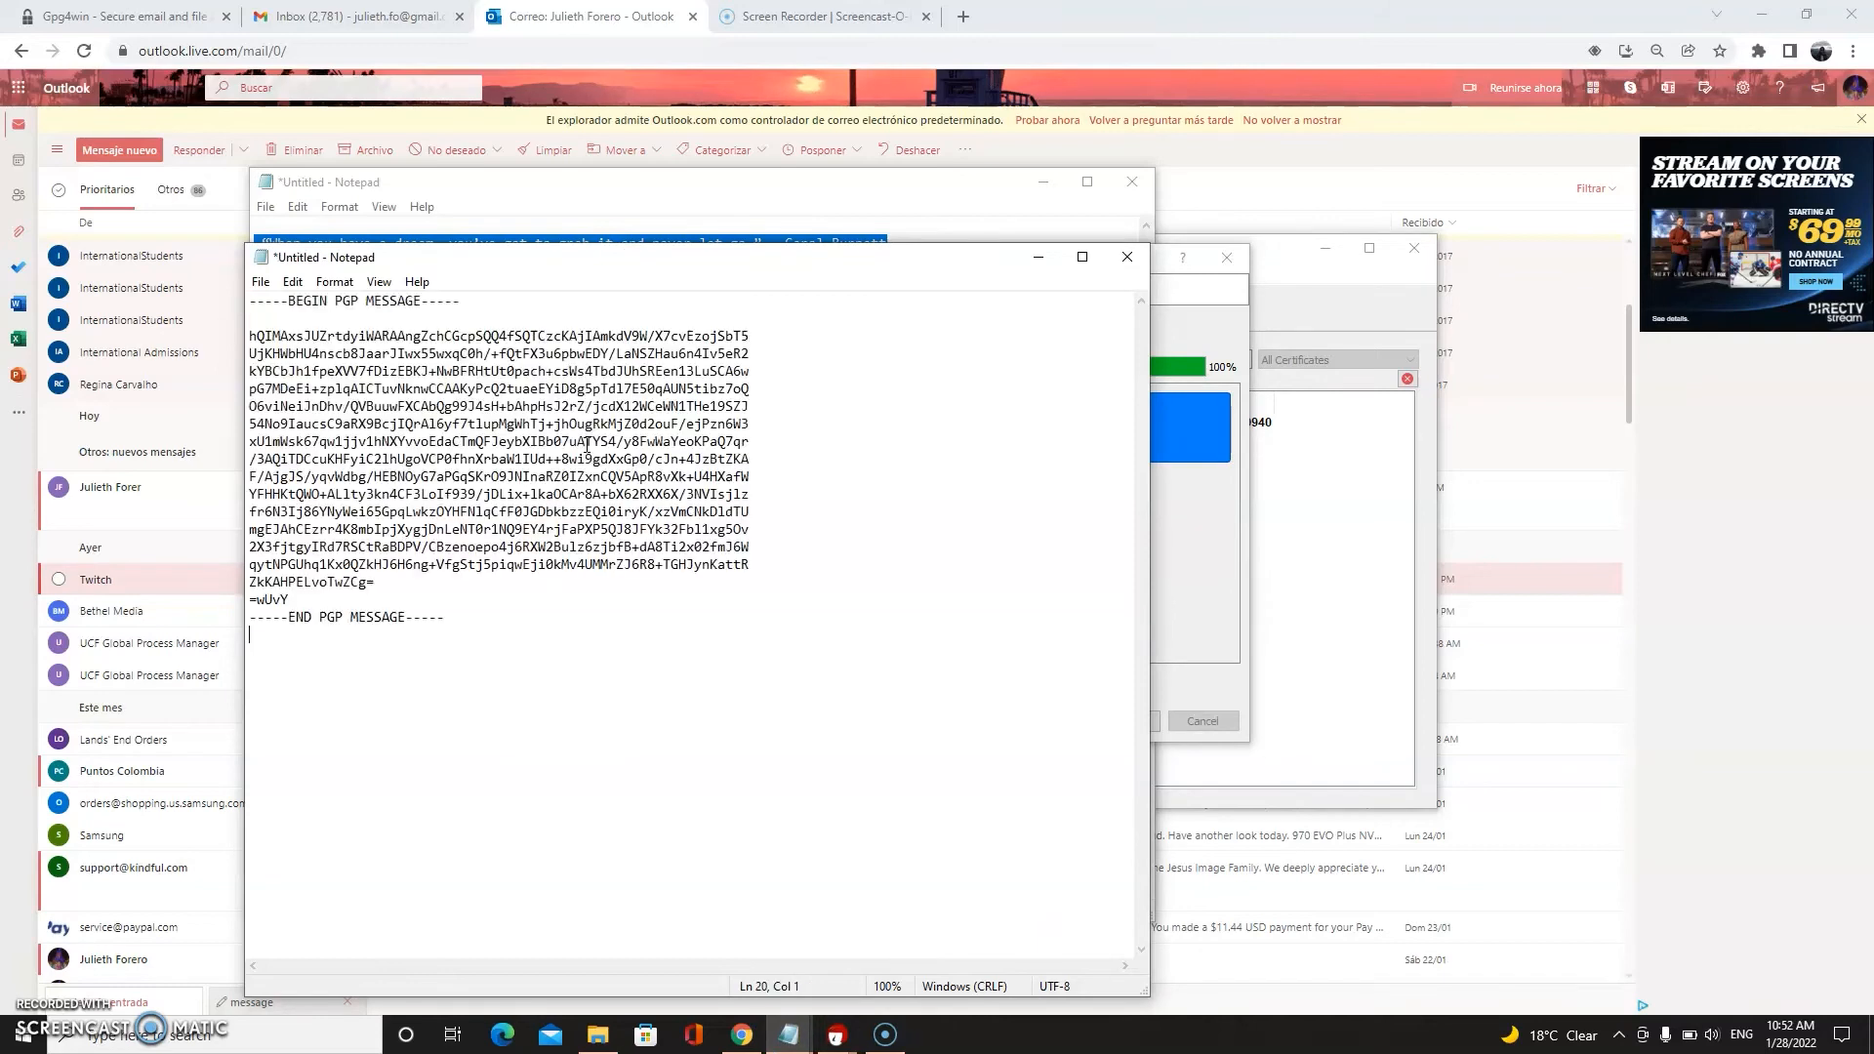
Select the whole PGP message block and save the document as message2.txt in the Documents video folder
left_click(505, 622)
left_click(465, 620)
left_click_drag(489, 623, 271, 296)
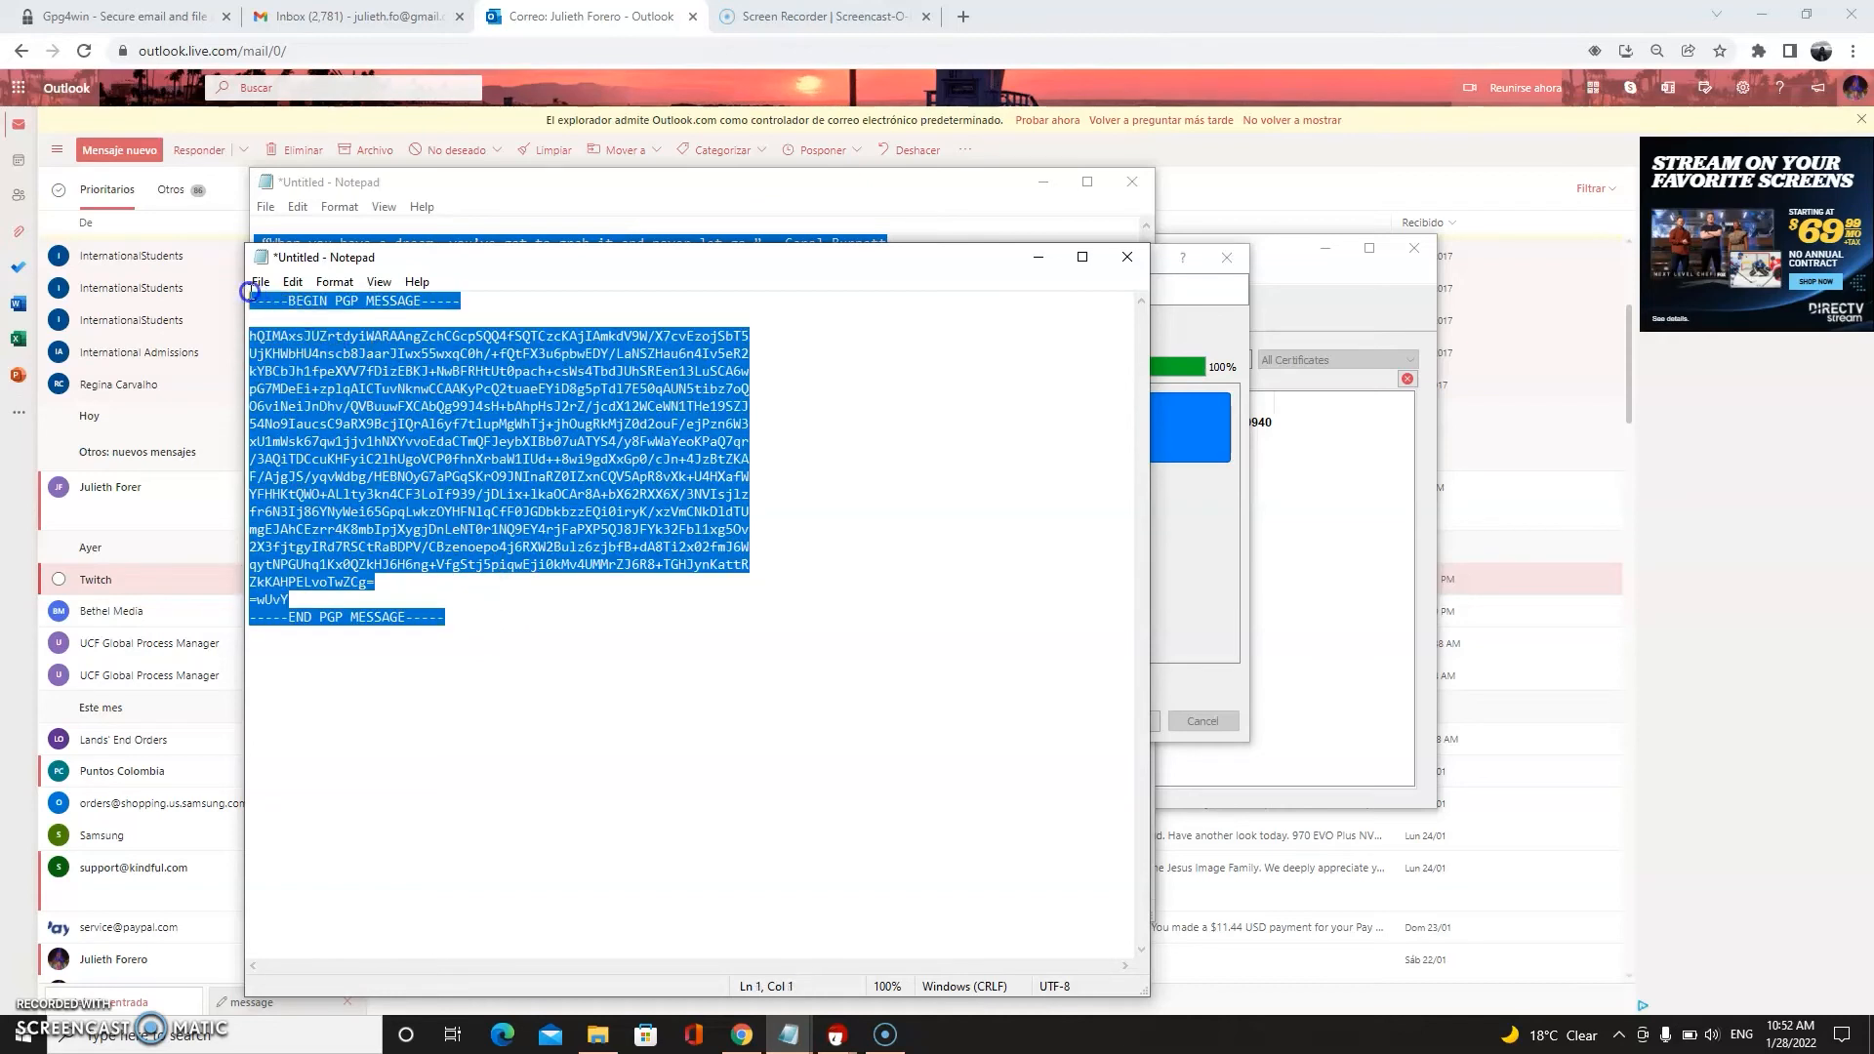
left_click(261, 282)
left_click(304, 391)
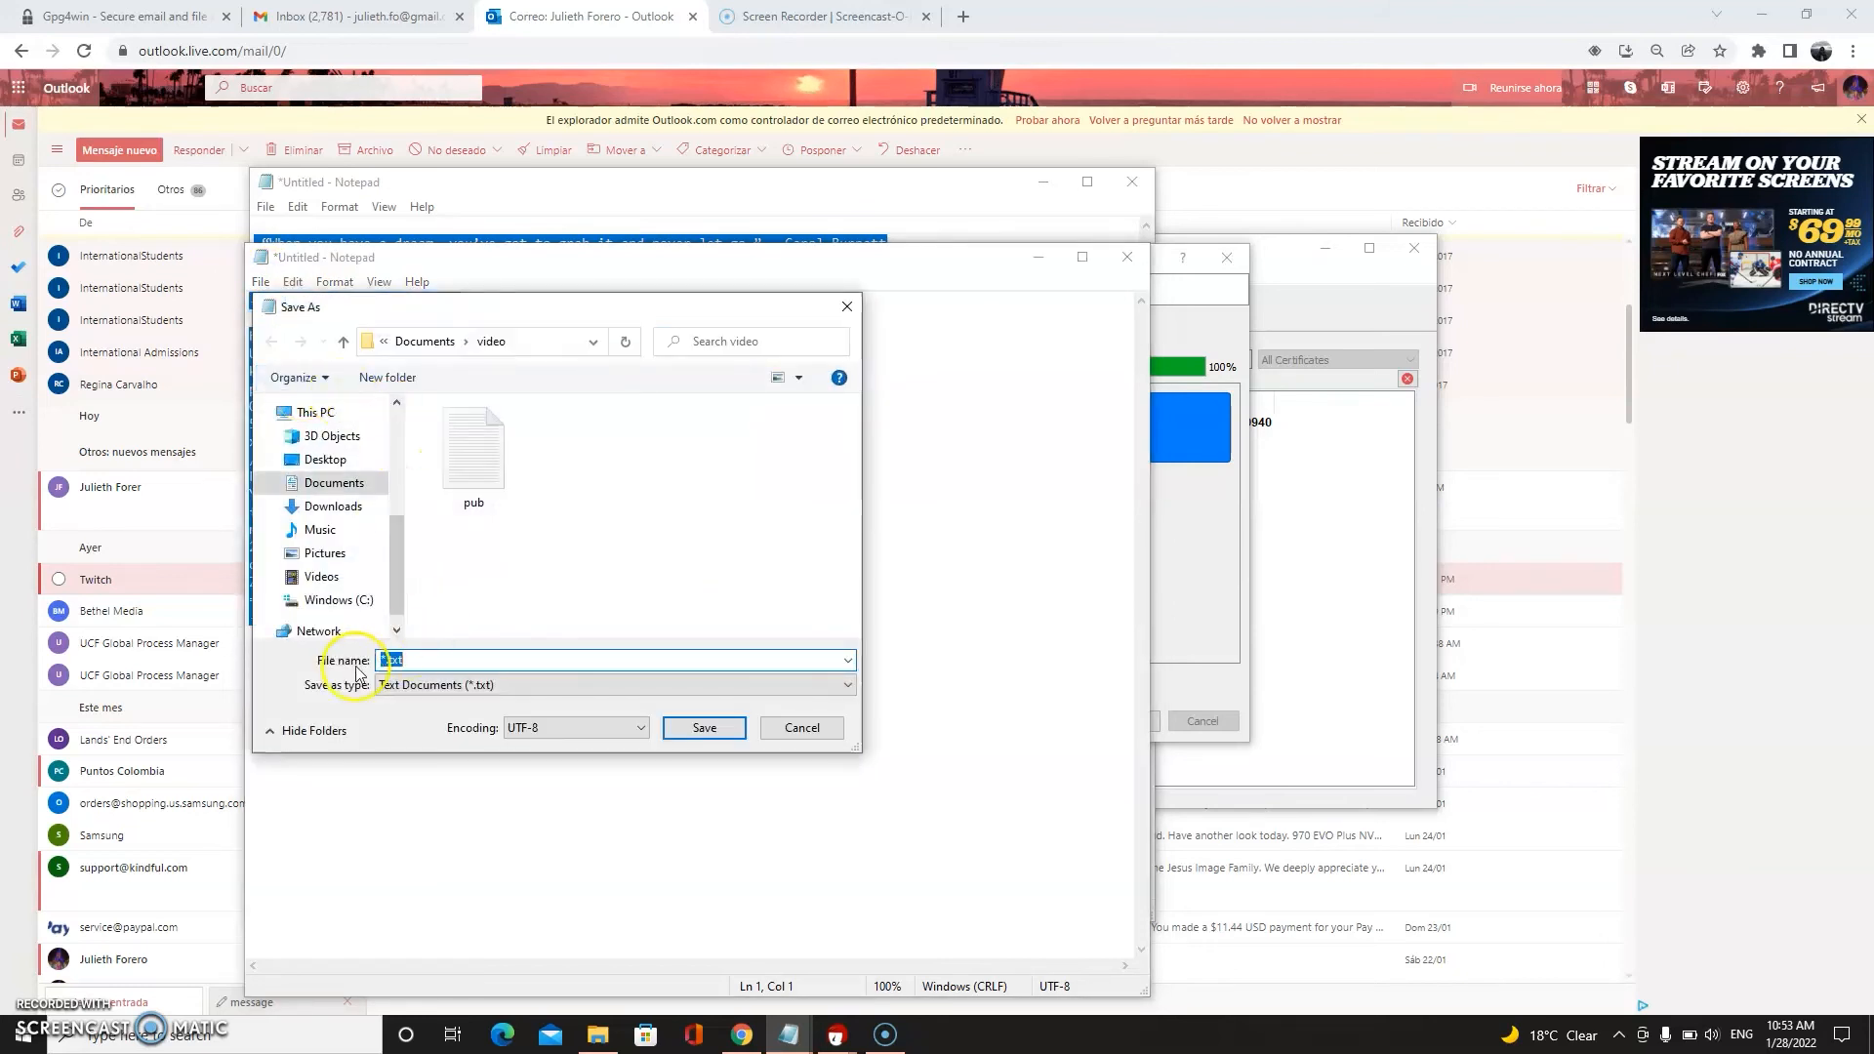
left_click(384, 660)
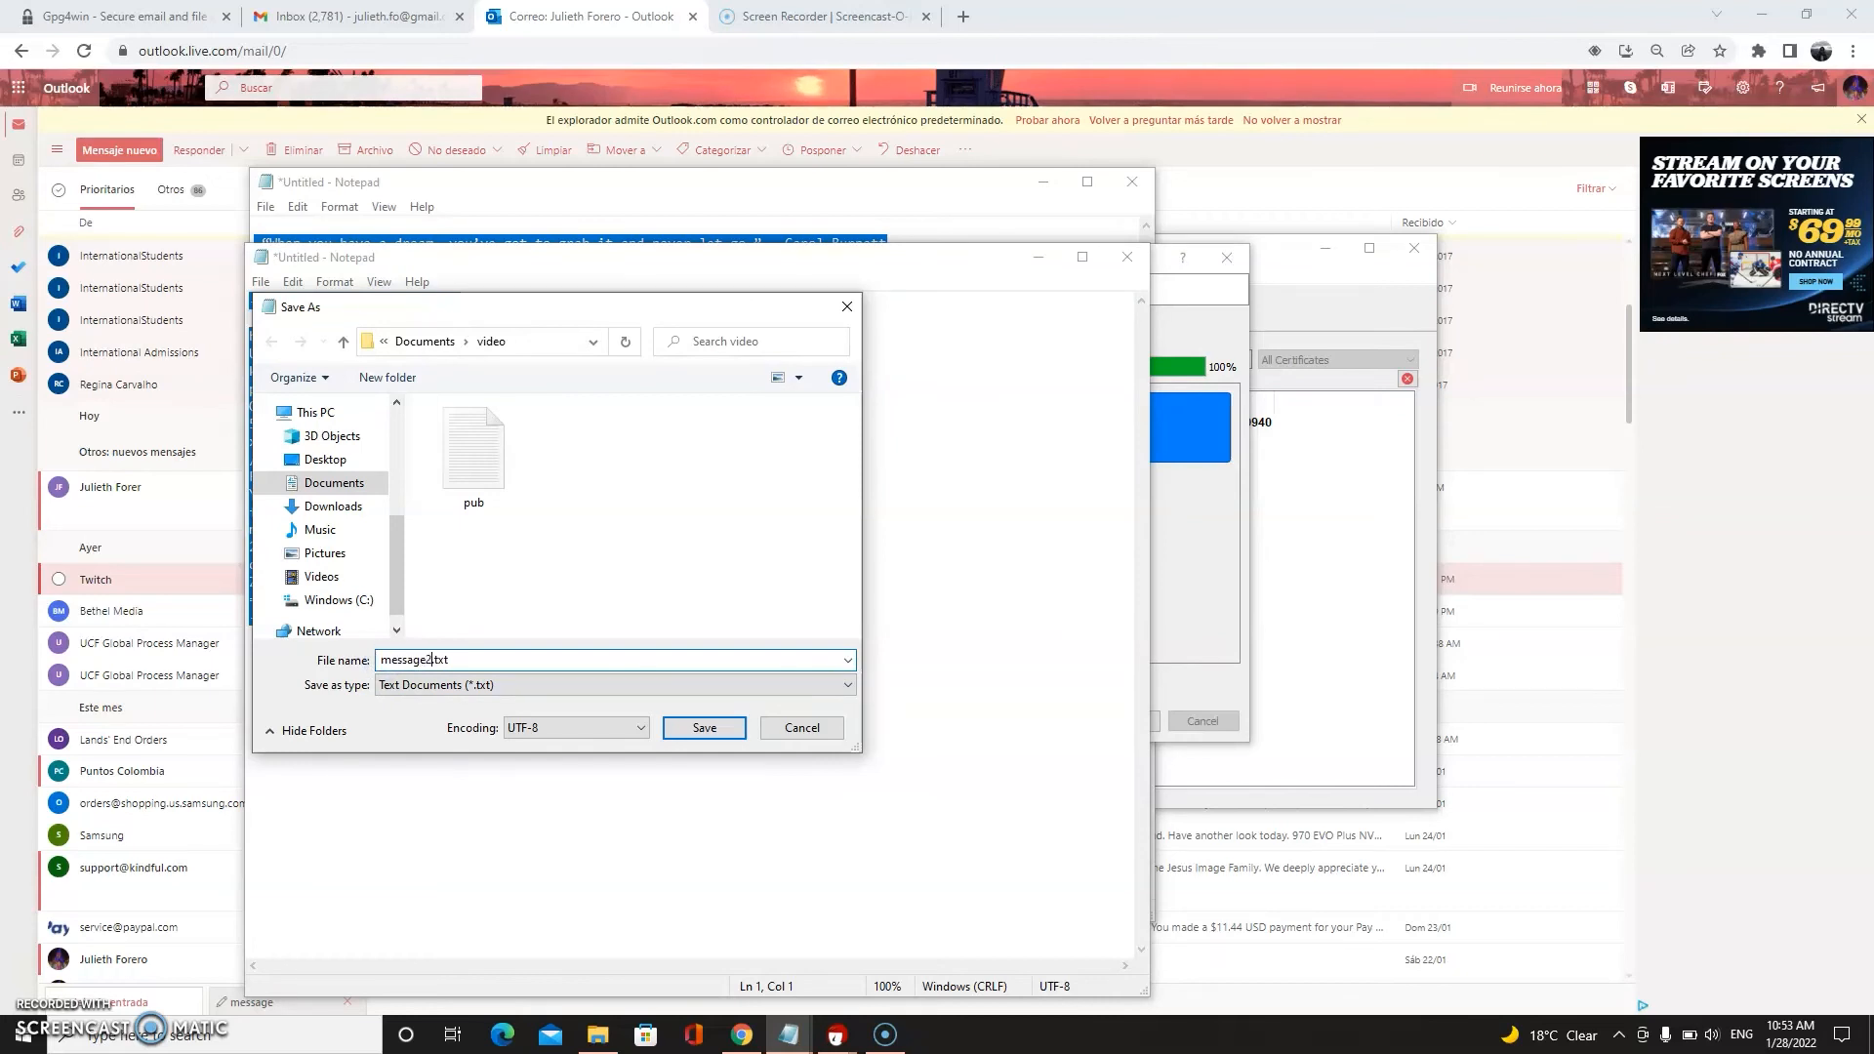
left_click(683, 732)
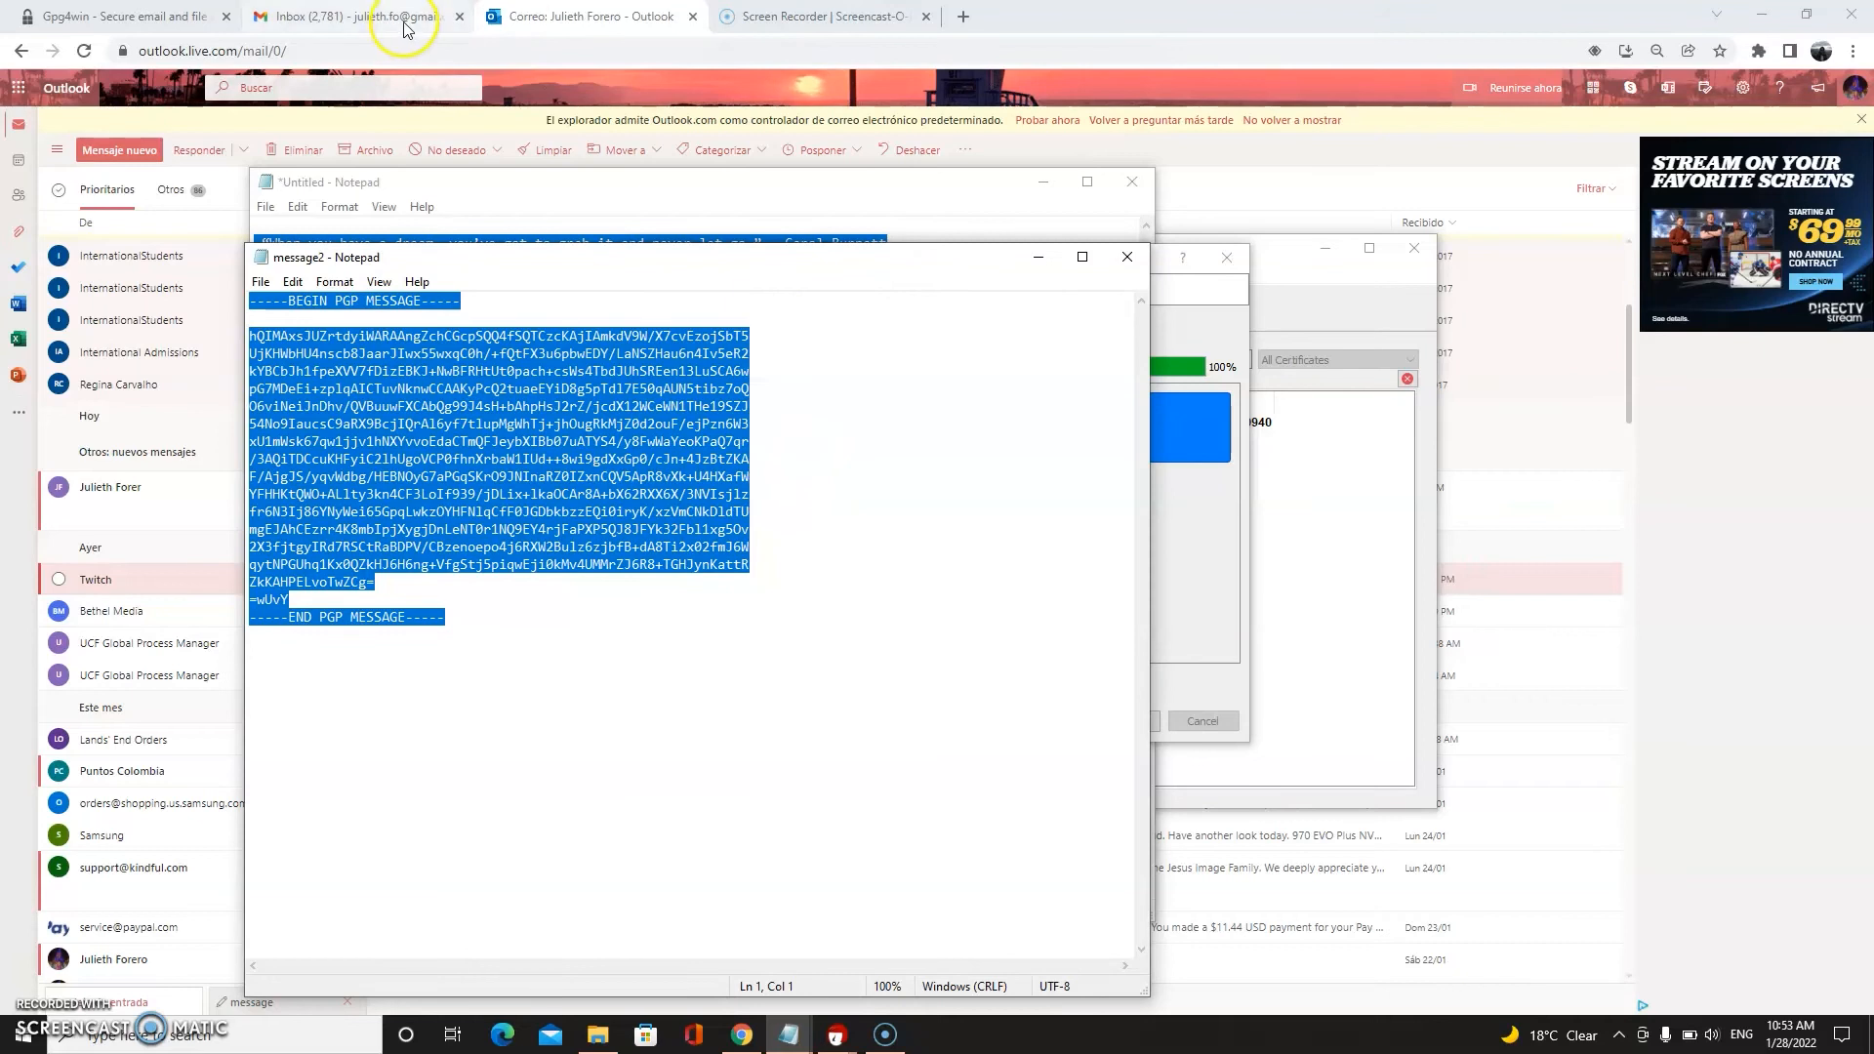
Switch to Outlook and compose a new e-mail to the key owner's suggested Gmail contact with the subject "message"
left_click(576, 20)
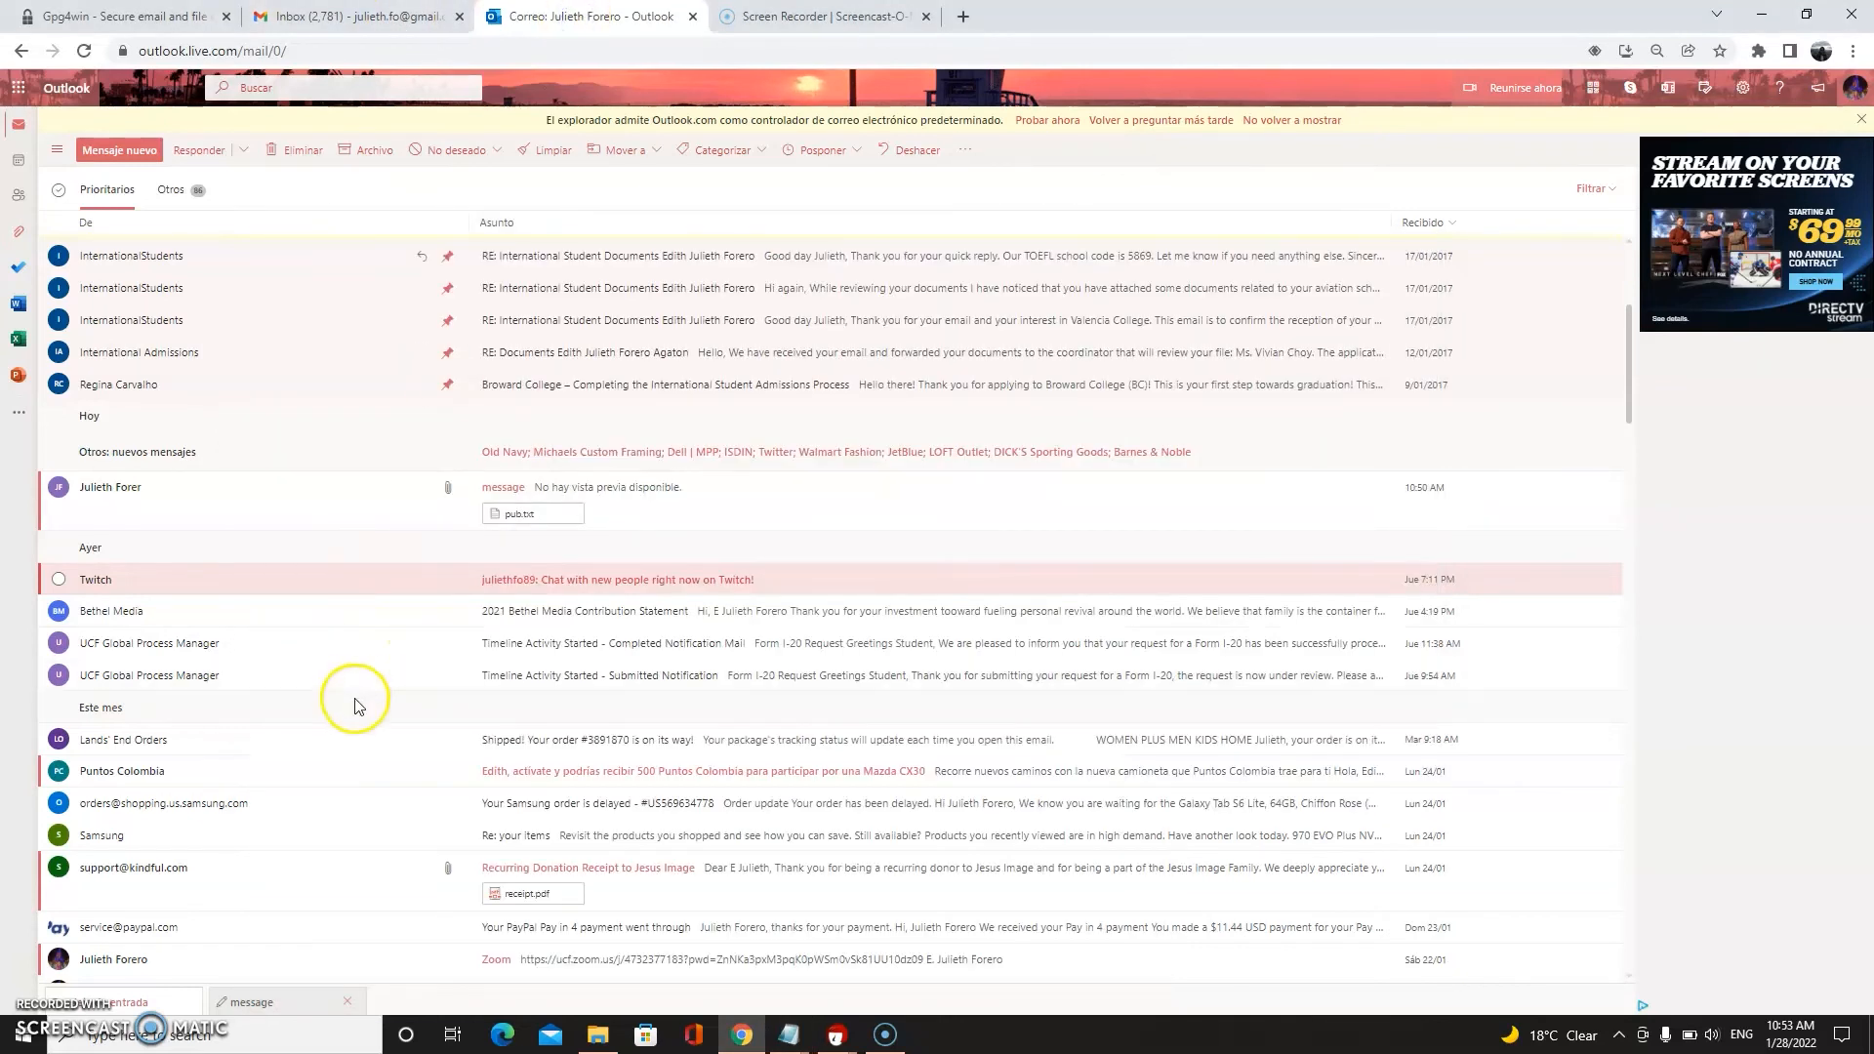
scroll(355, 702, "down", 1)
scroll(356, 703, "up", 1)
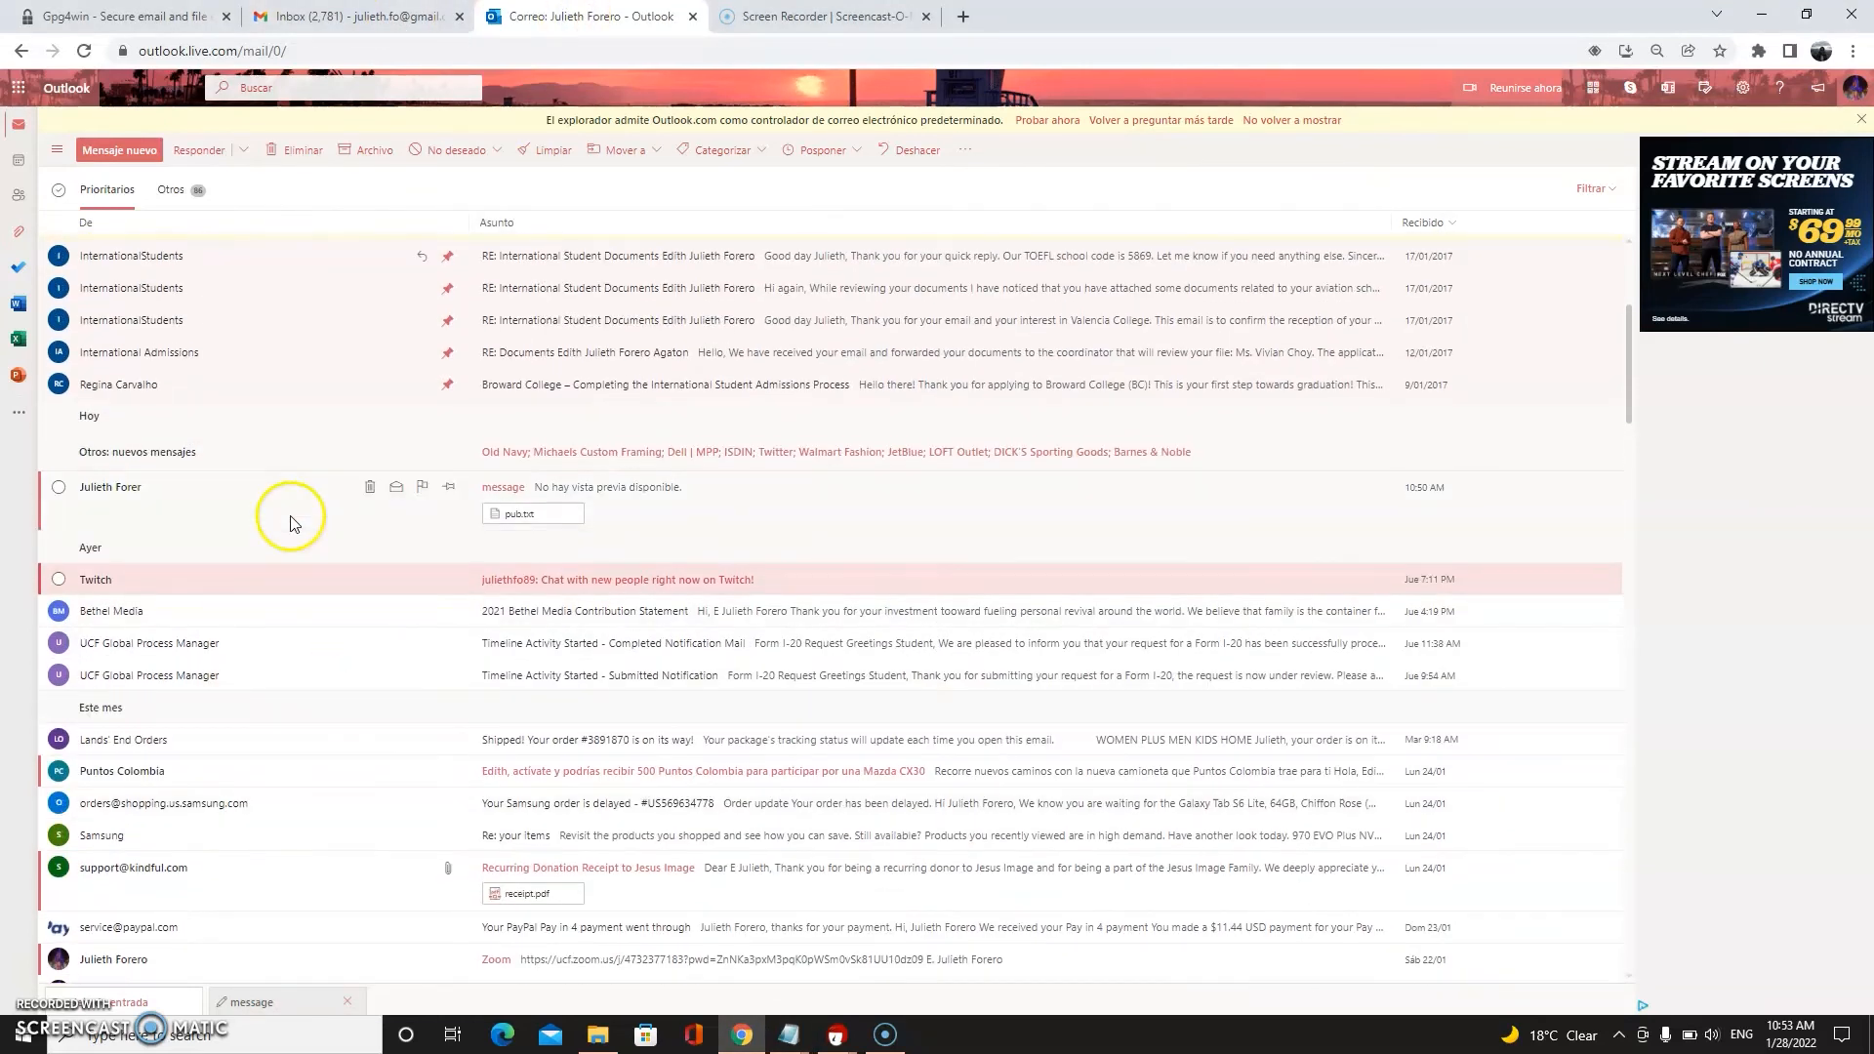
left_click(138, 149)
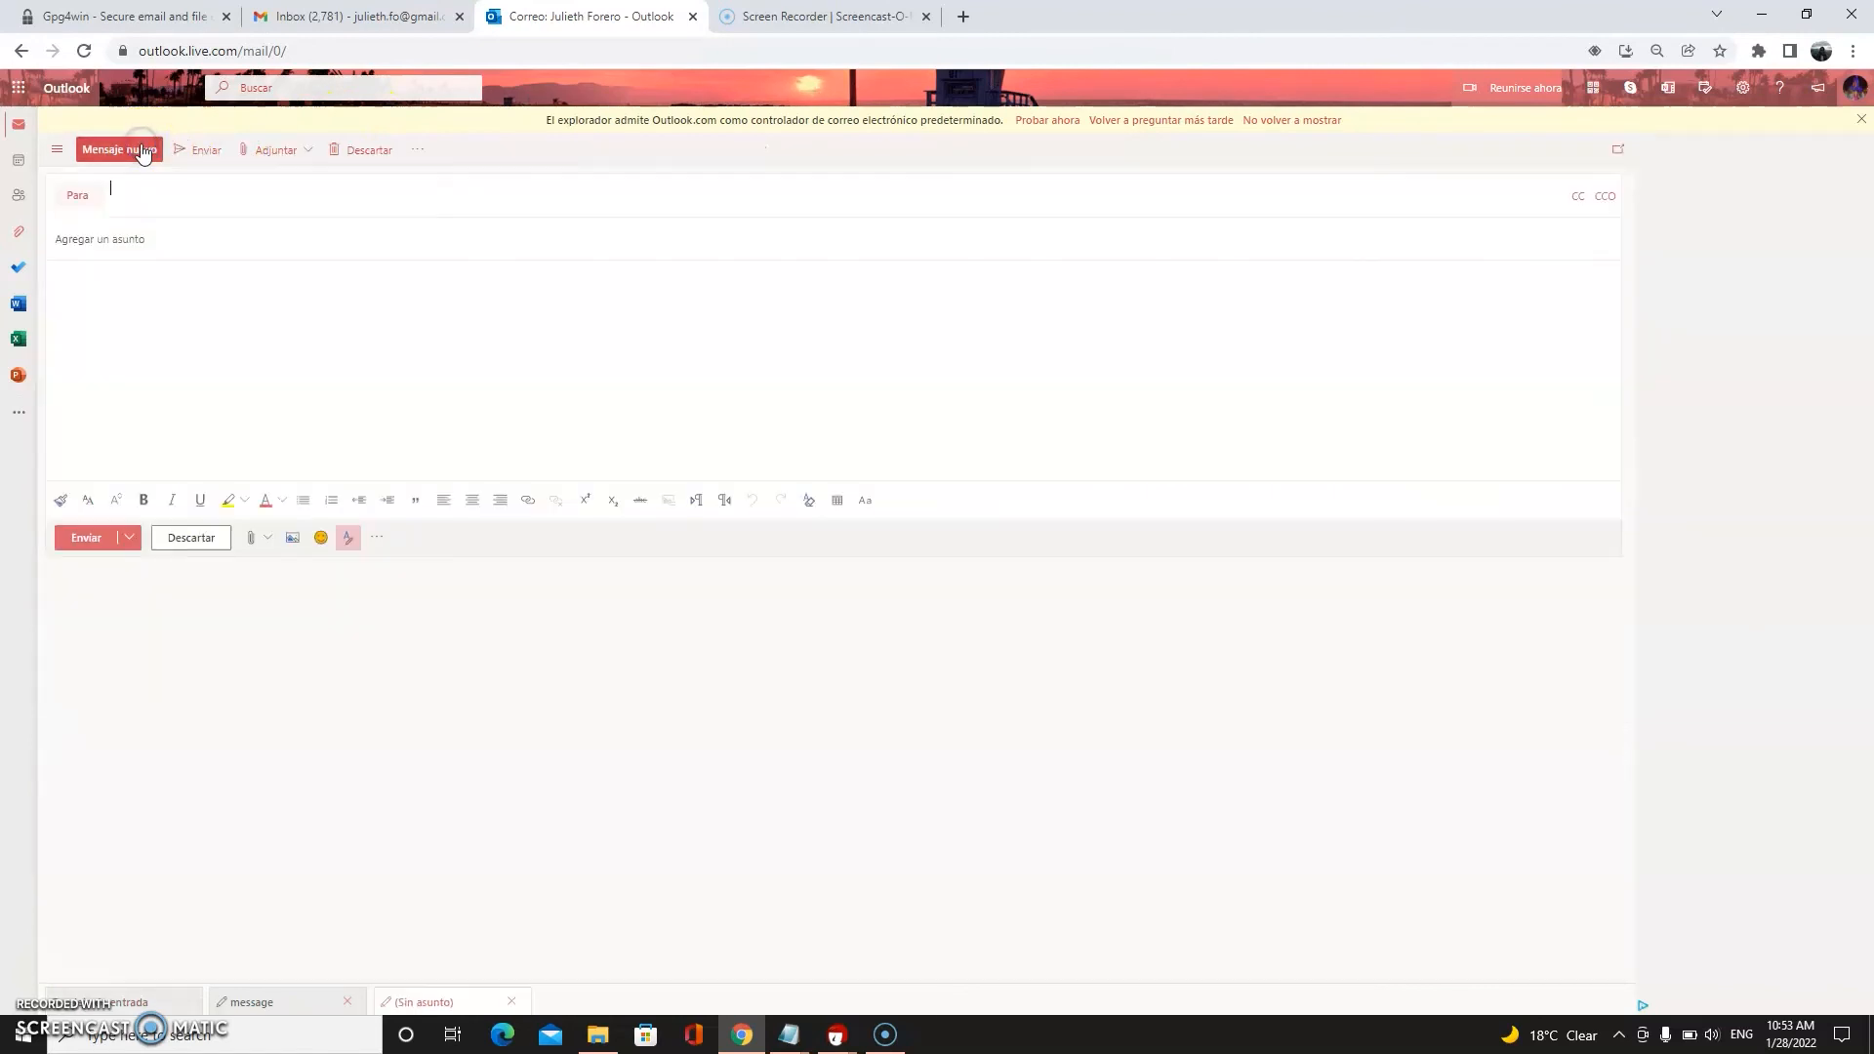
left_click(144, 189)
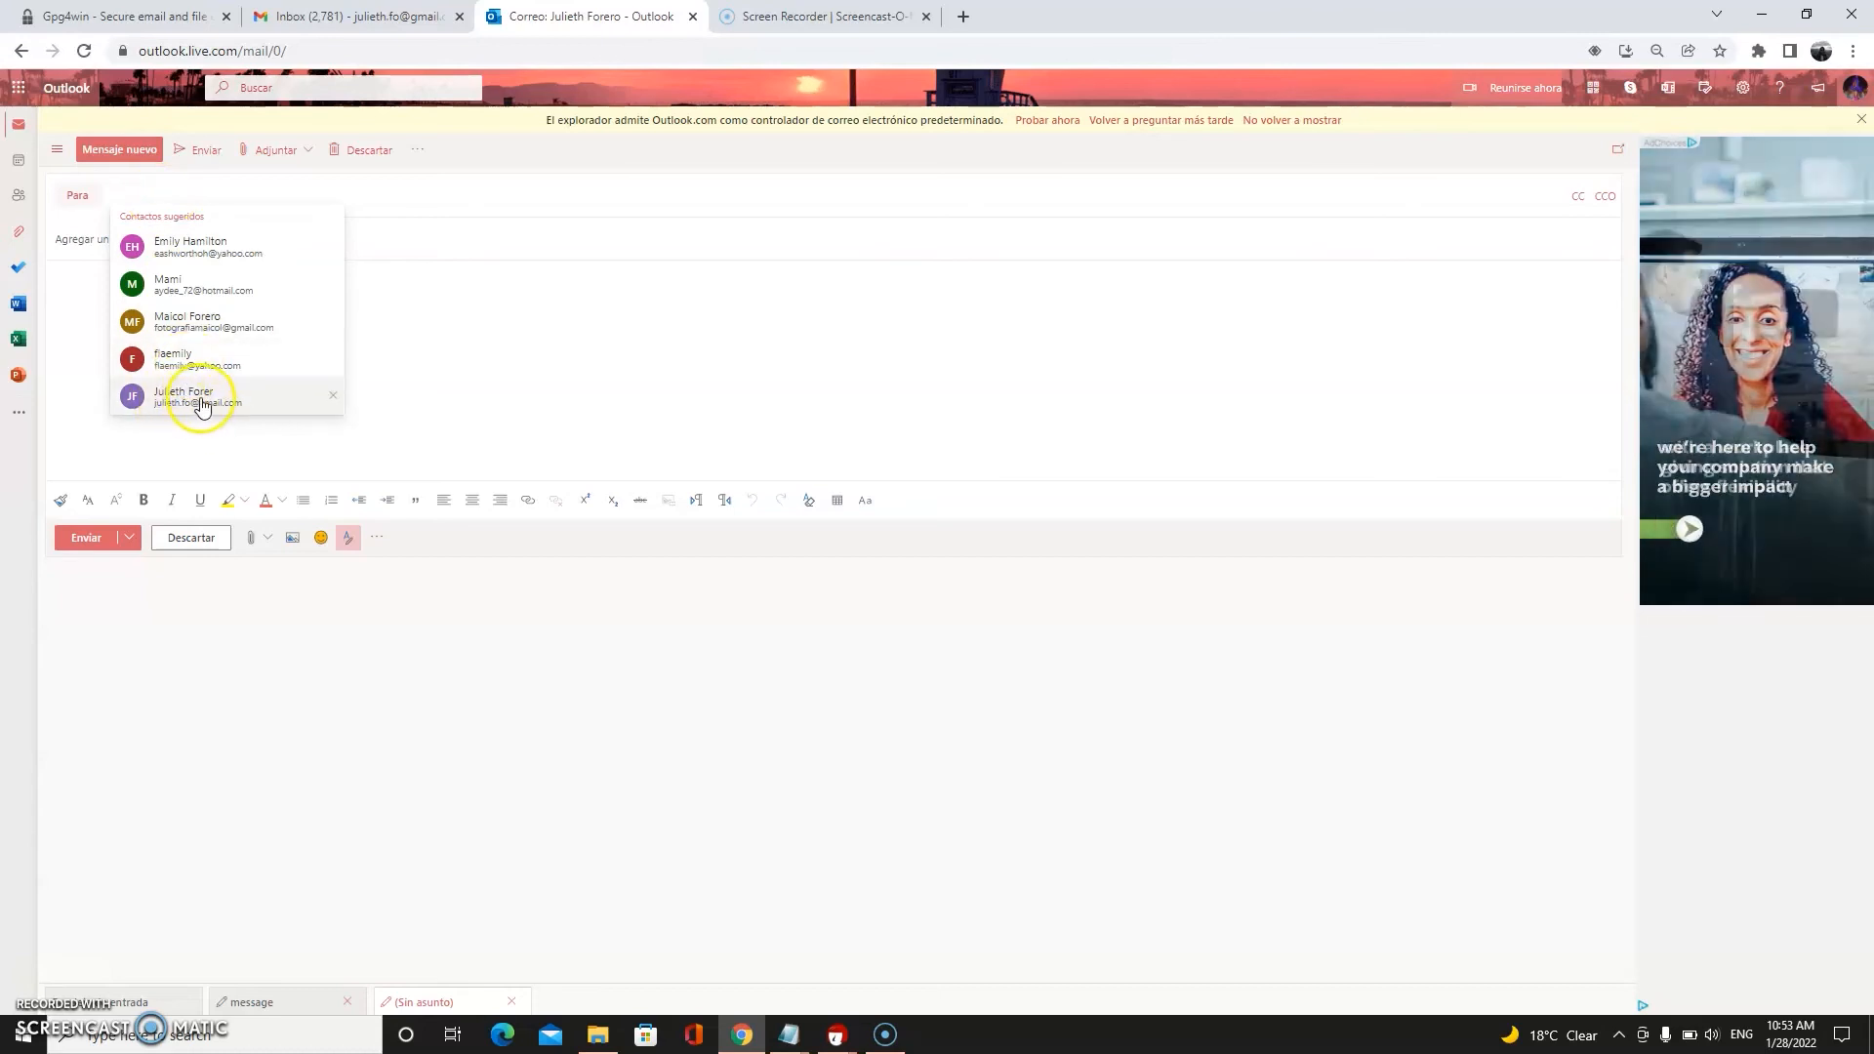
left_click(222, 405)
left_click(204, 246)
type("me")
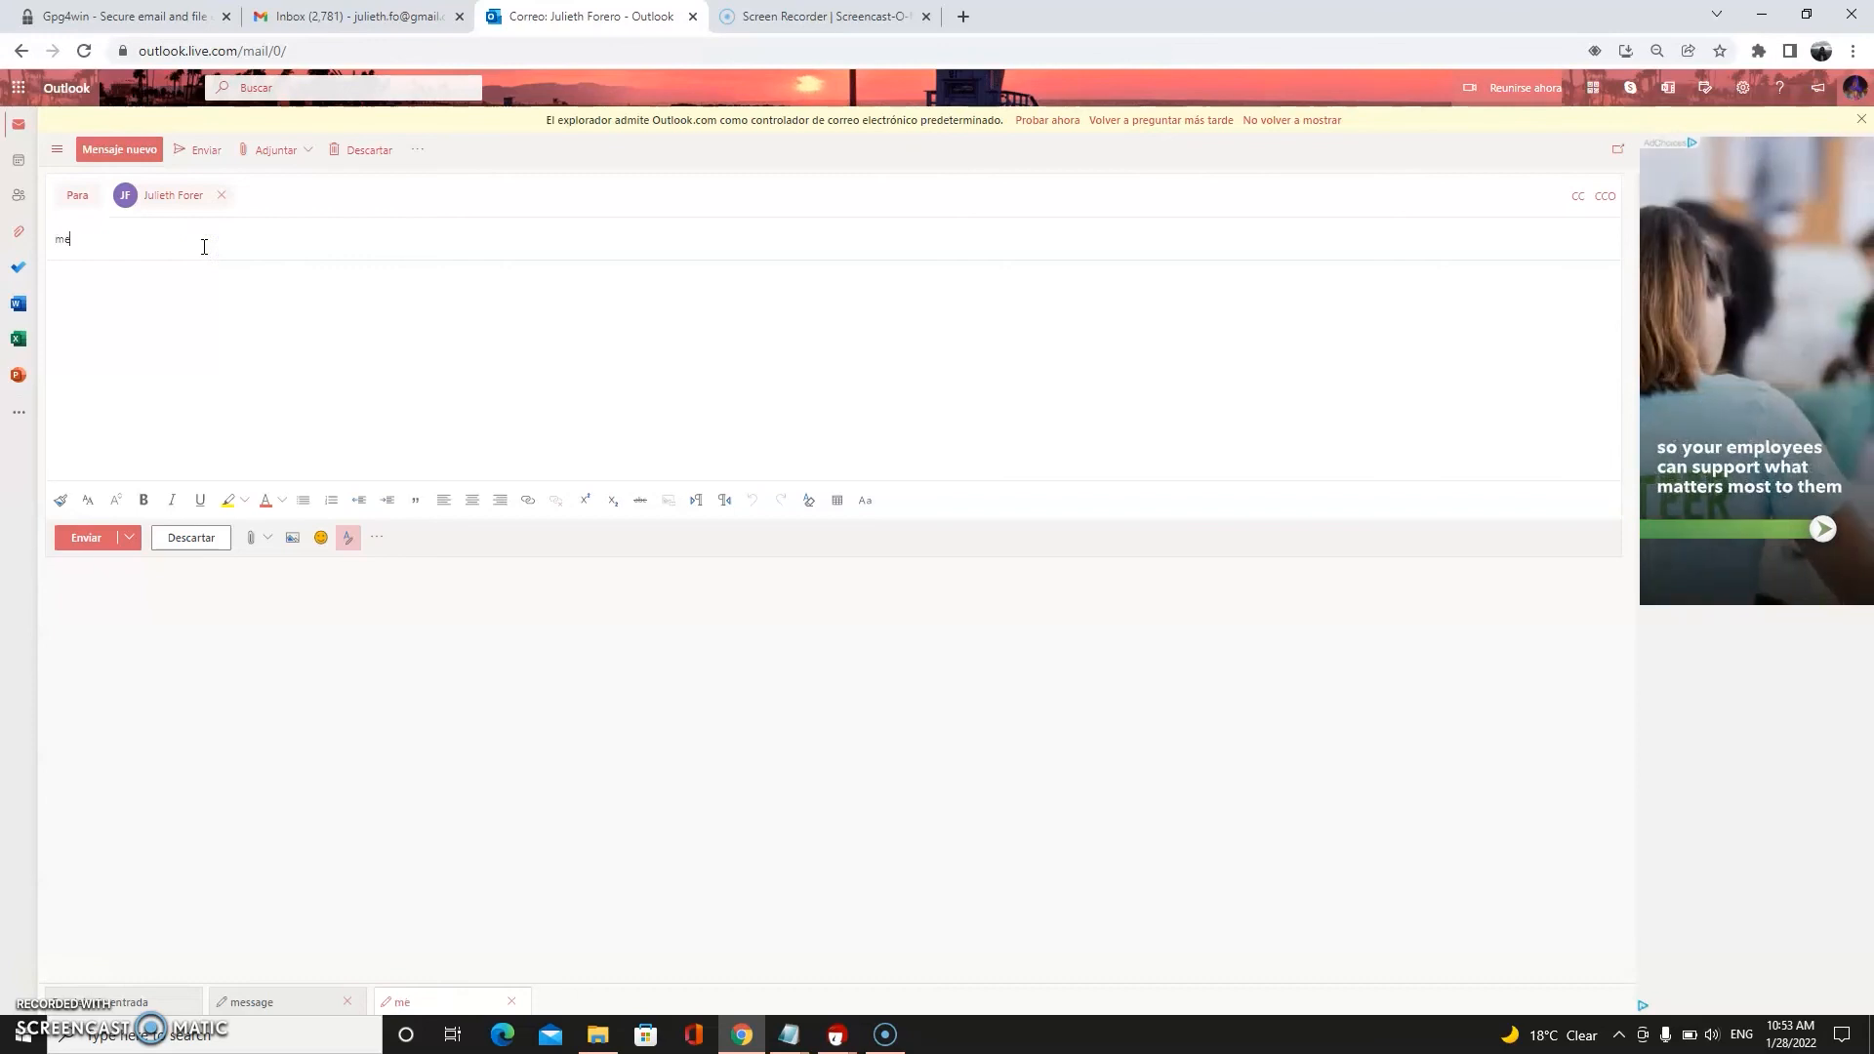
type("ssage")
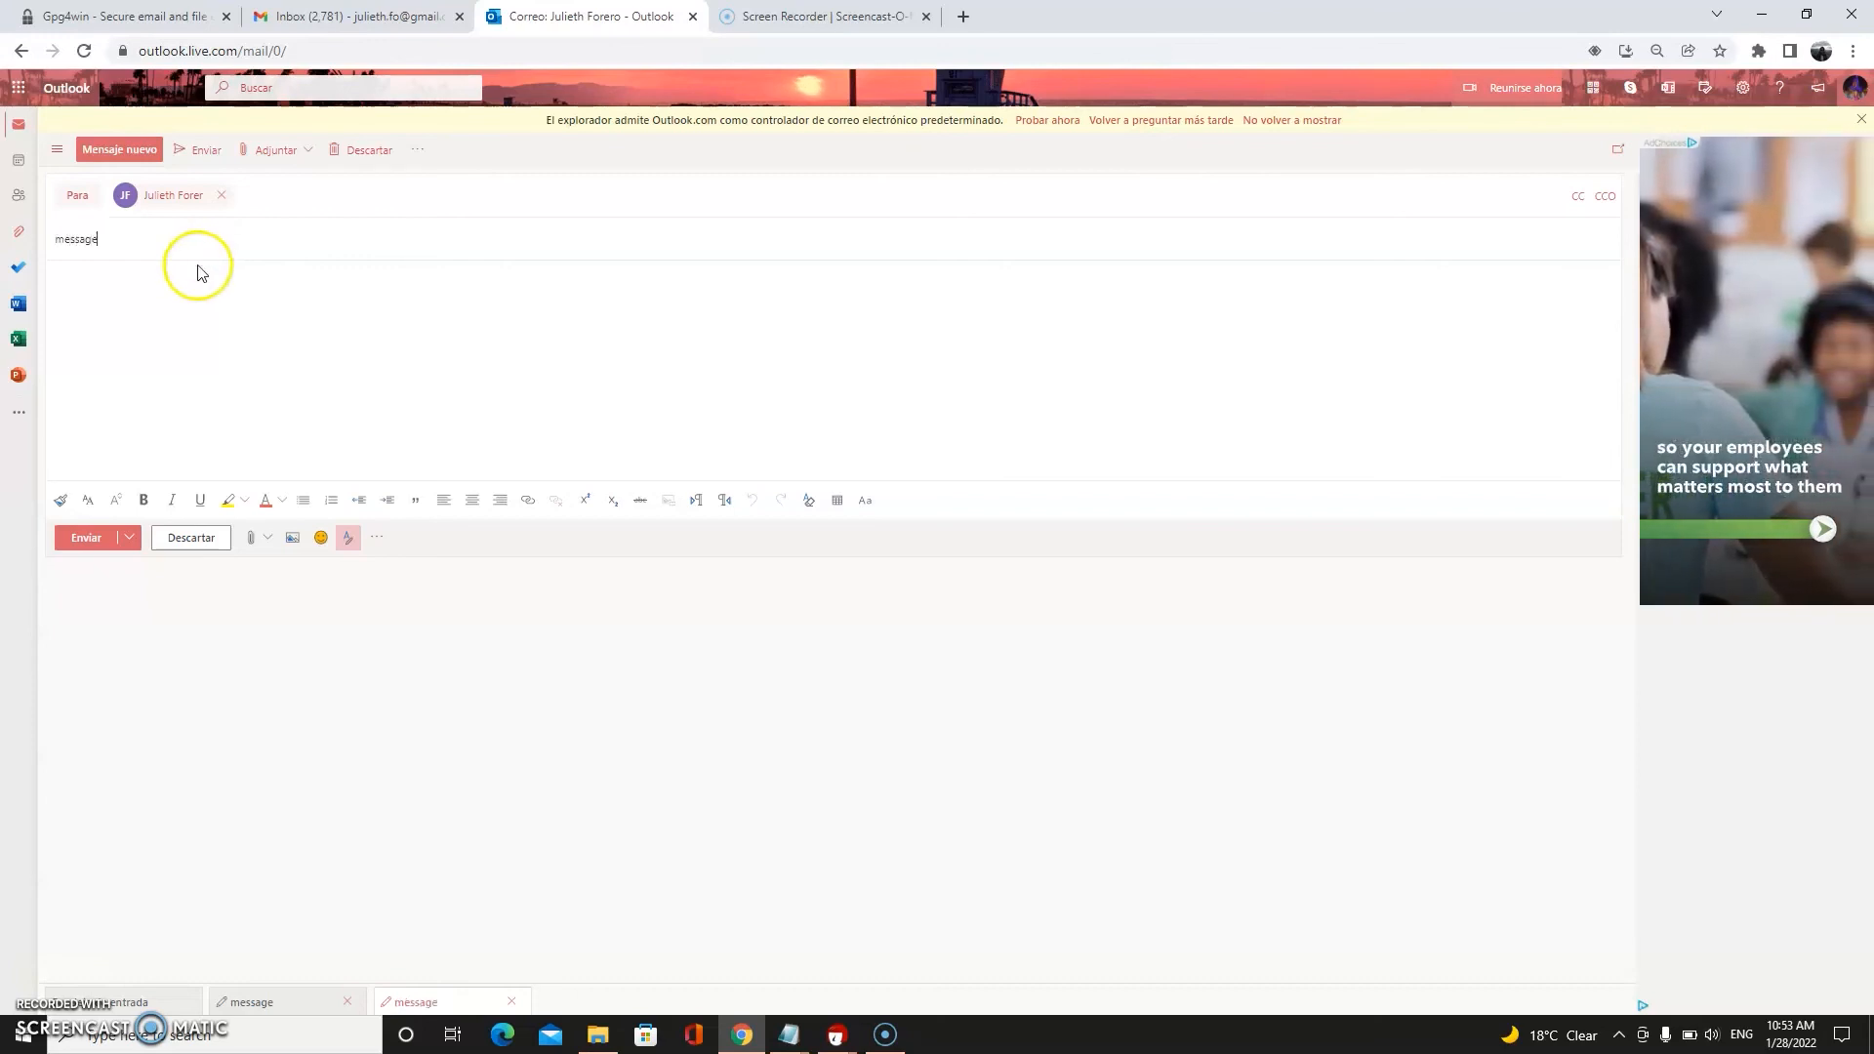
Attach message2.txt from the computer, send the e-mail, and look for it in the Gmail inbox
left_click(256, 540)
left_click(317, 459)
left_click(355, 176)
left_click(508, 432)
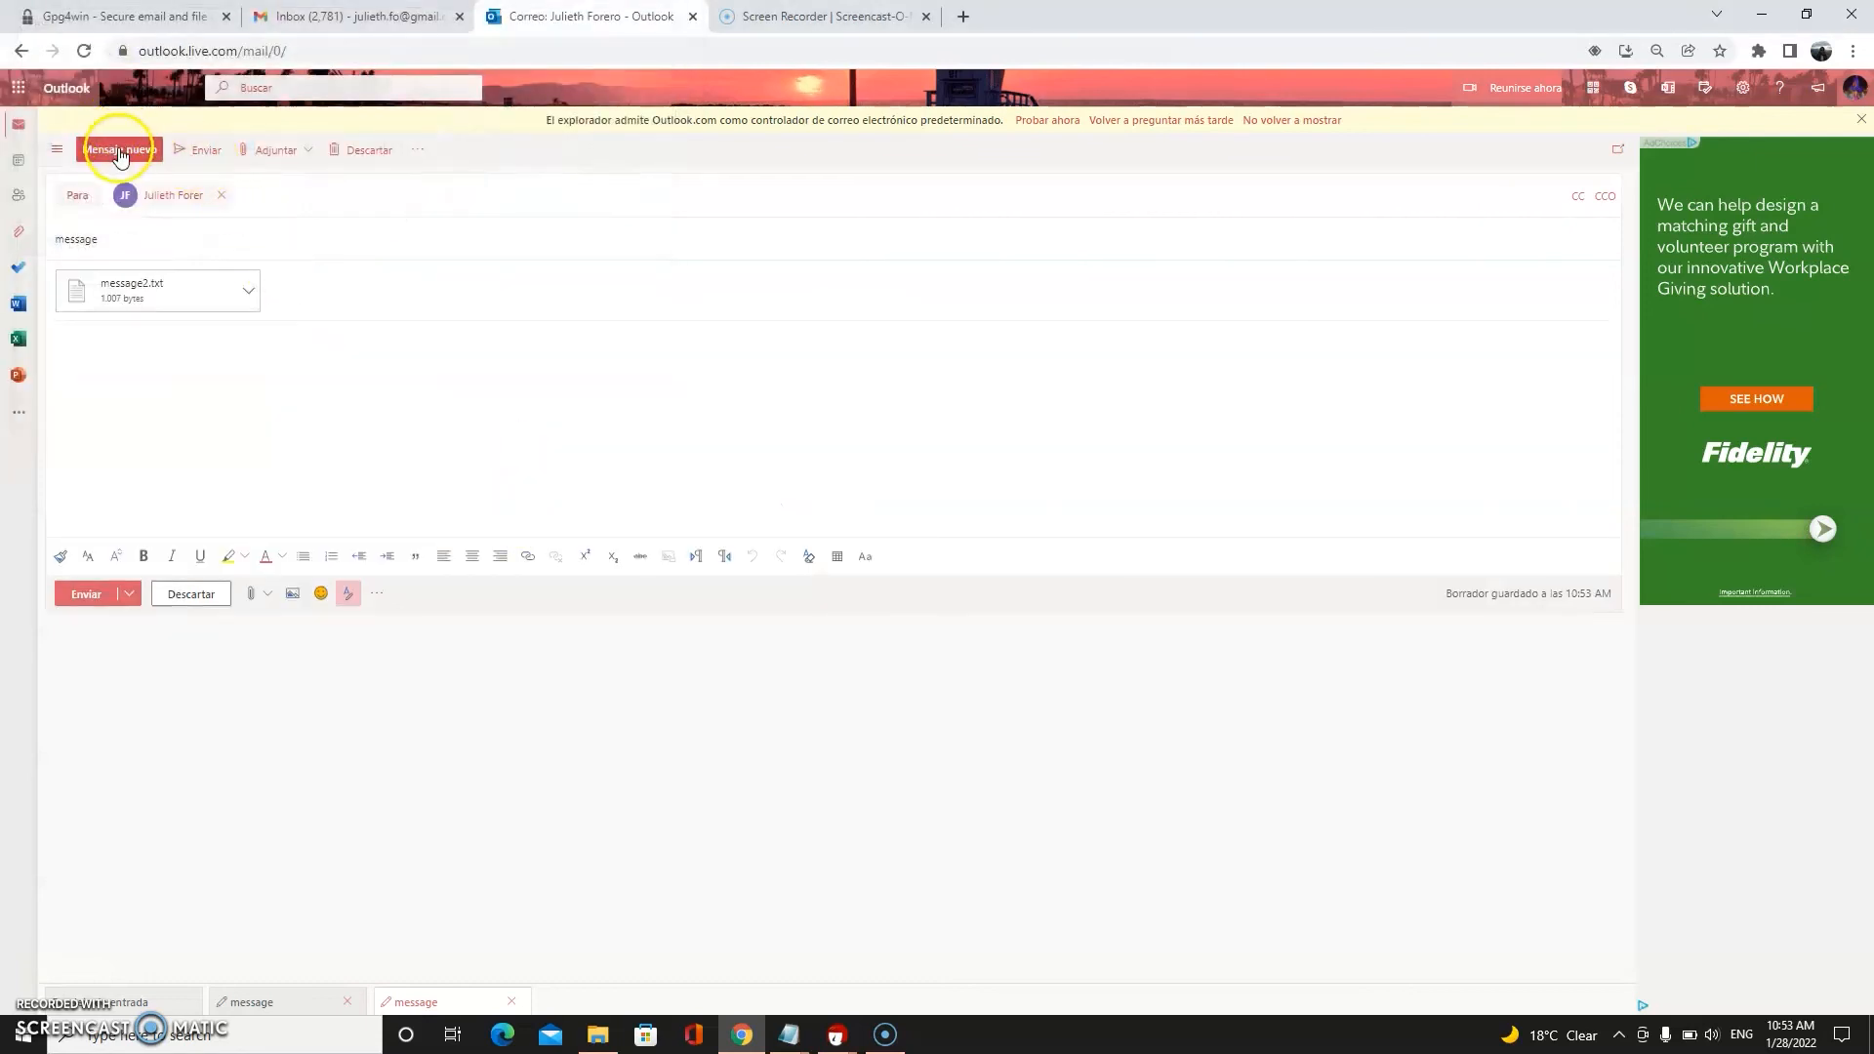
left_click(207, 161)
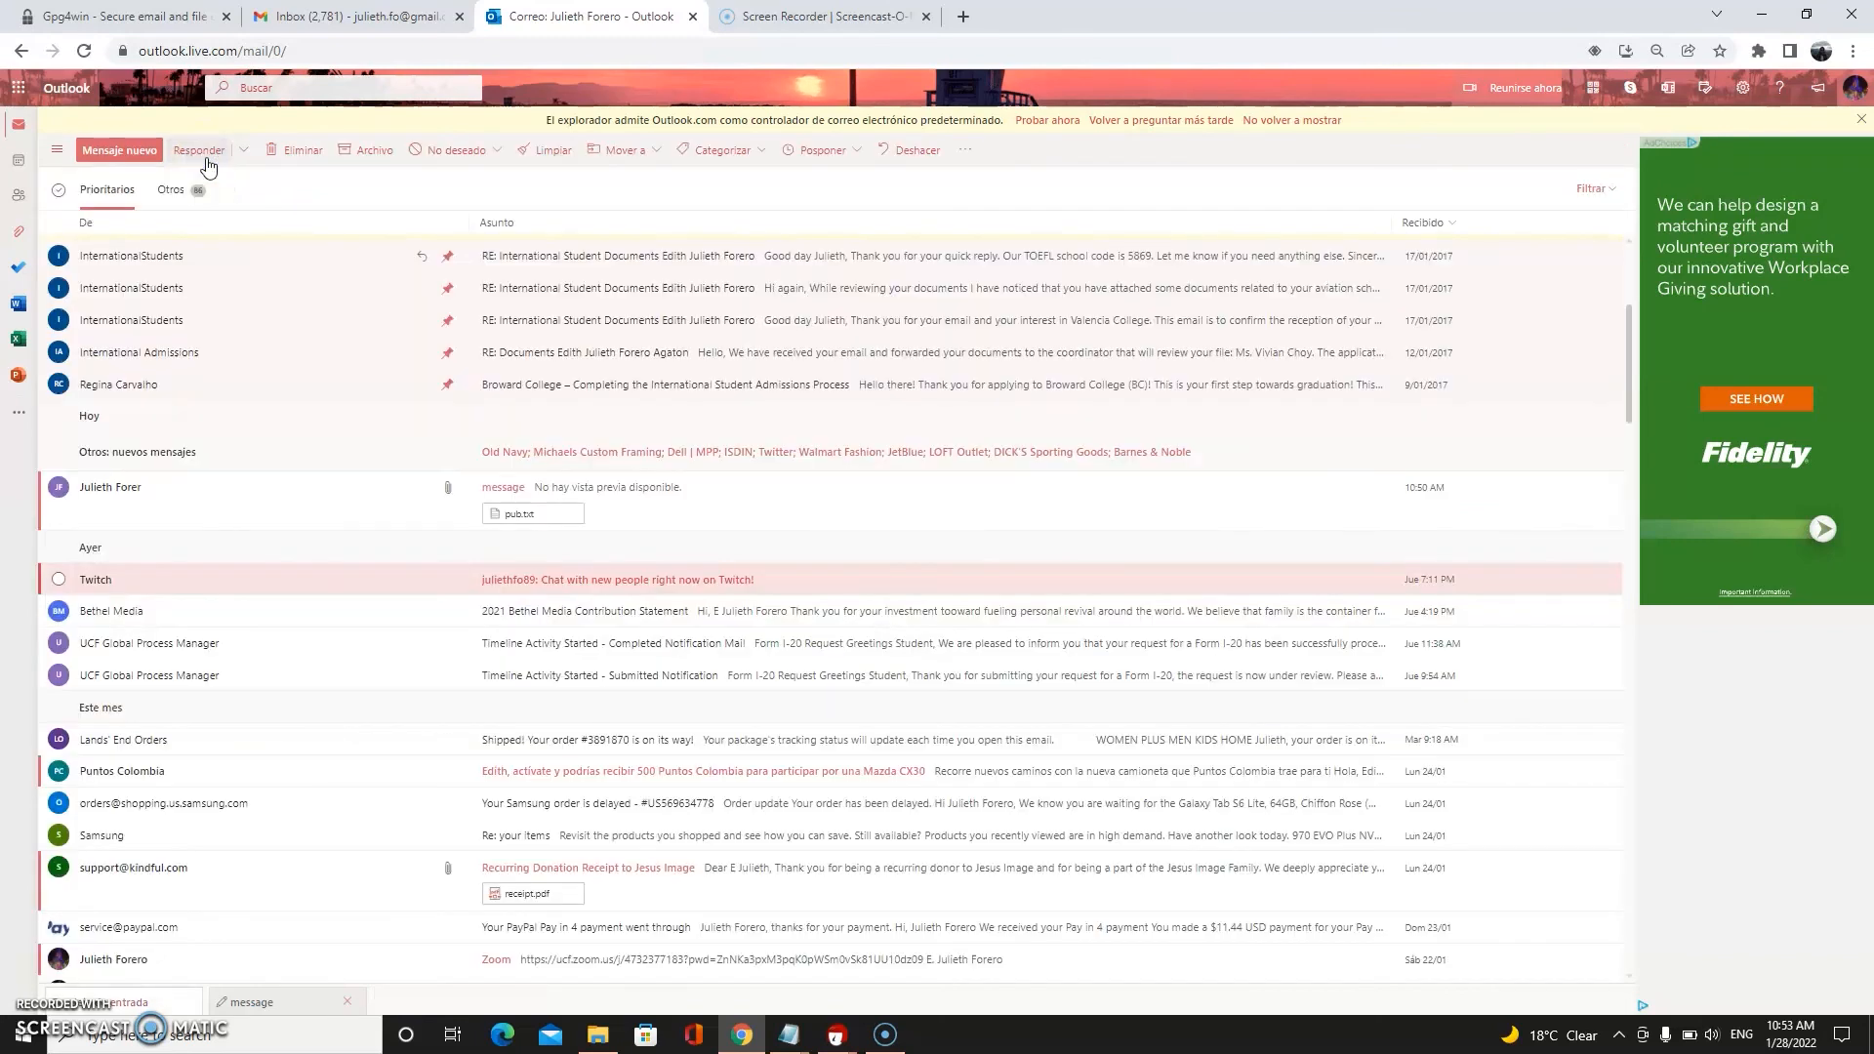
left_click(388, 14)
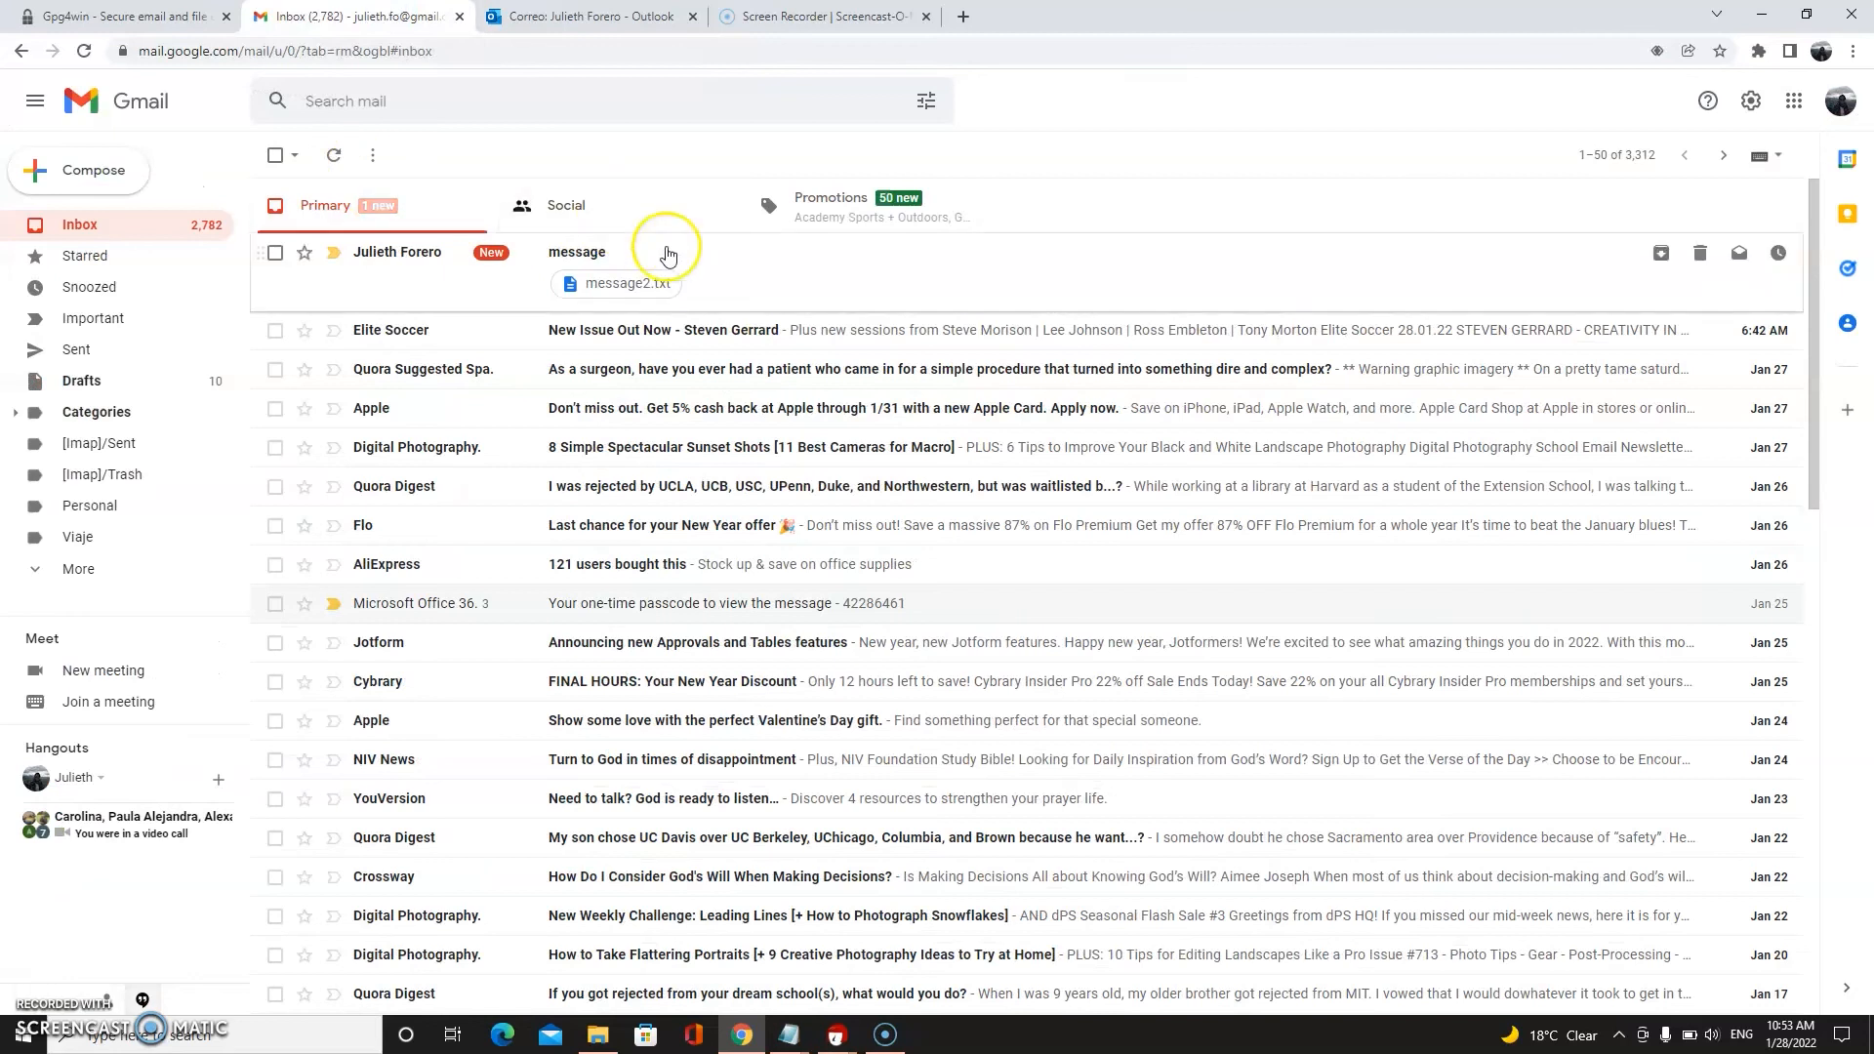
left_click(793, 286)
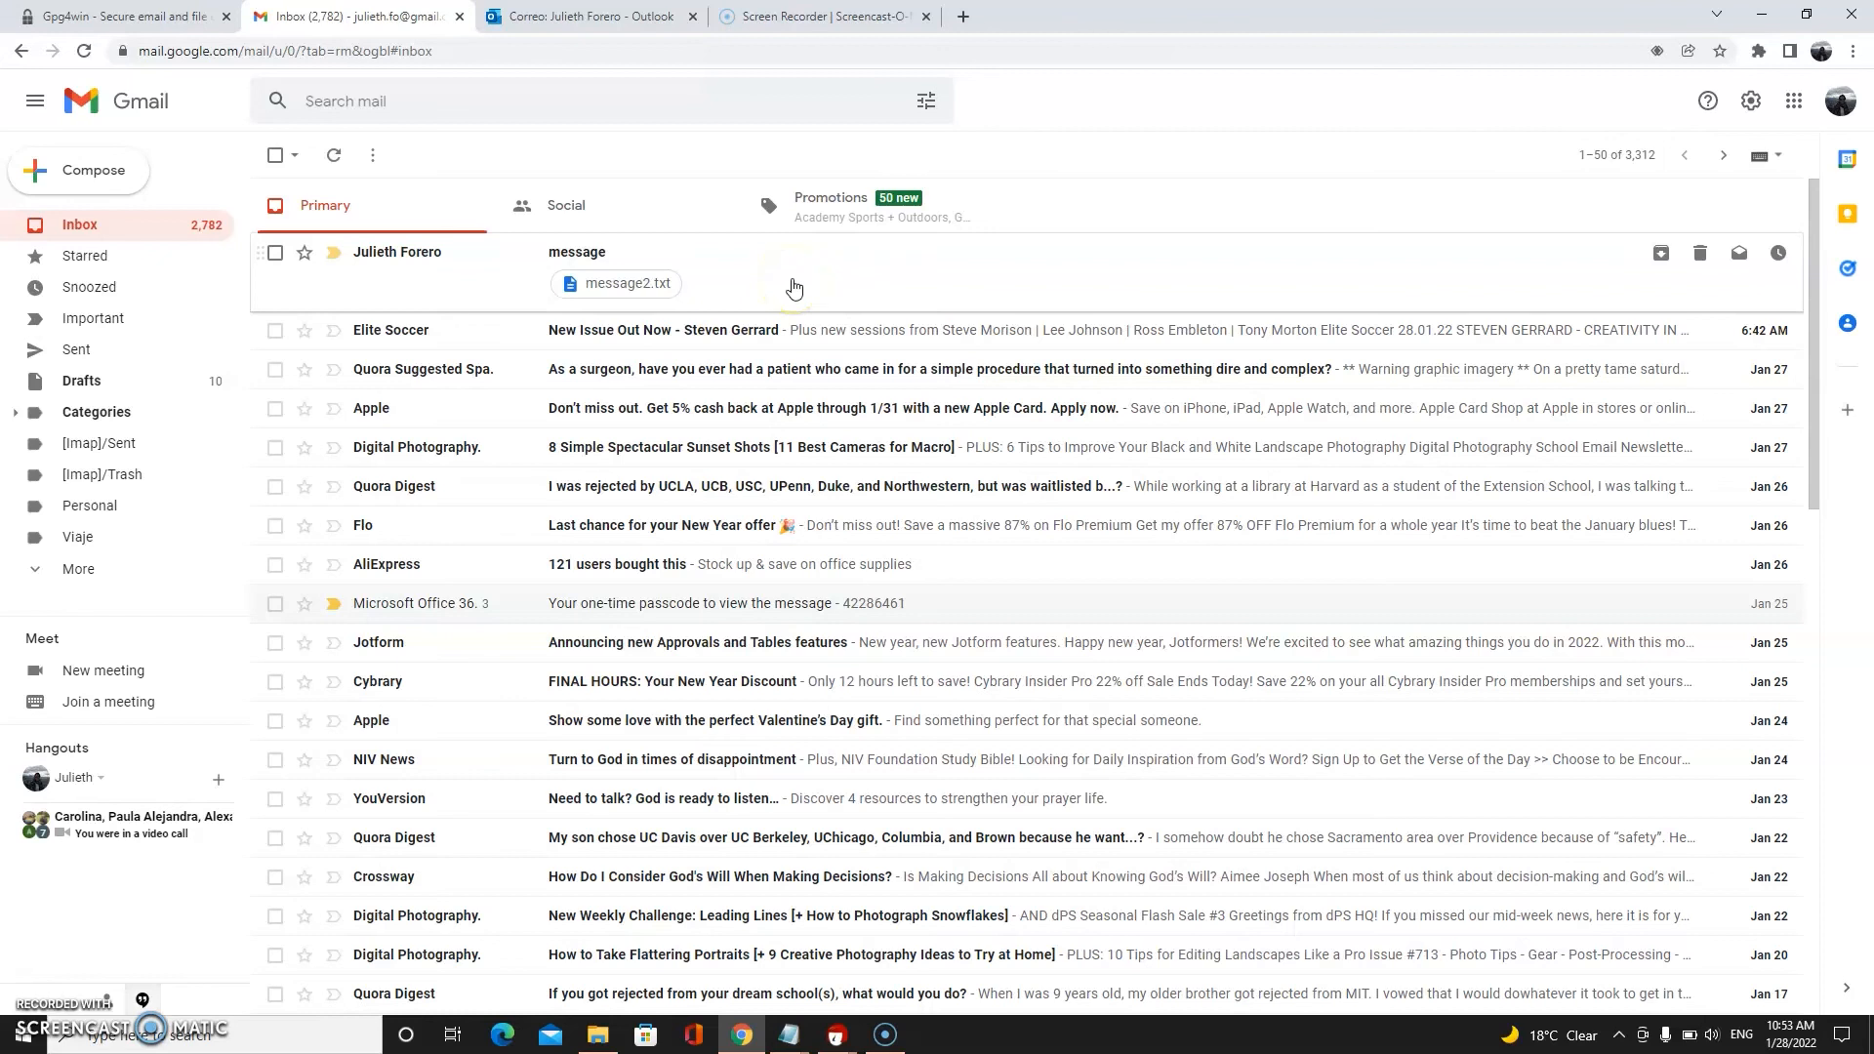
Switch to the message2 document in Notepad and copy the entire PGP message, including its BEGIN and END lines
left_click(787, 1033)
left_click(837, 952)
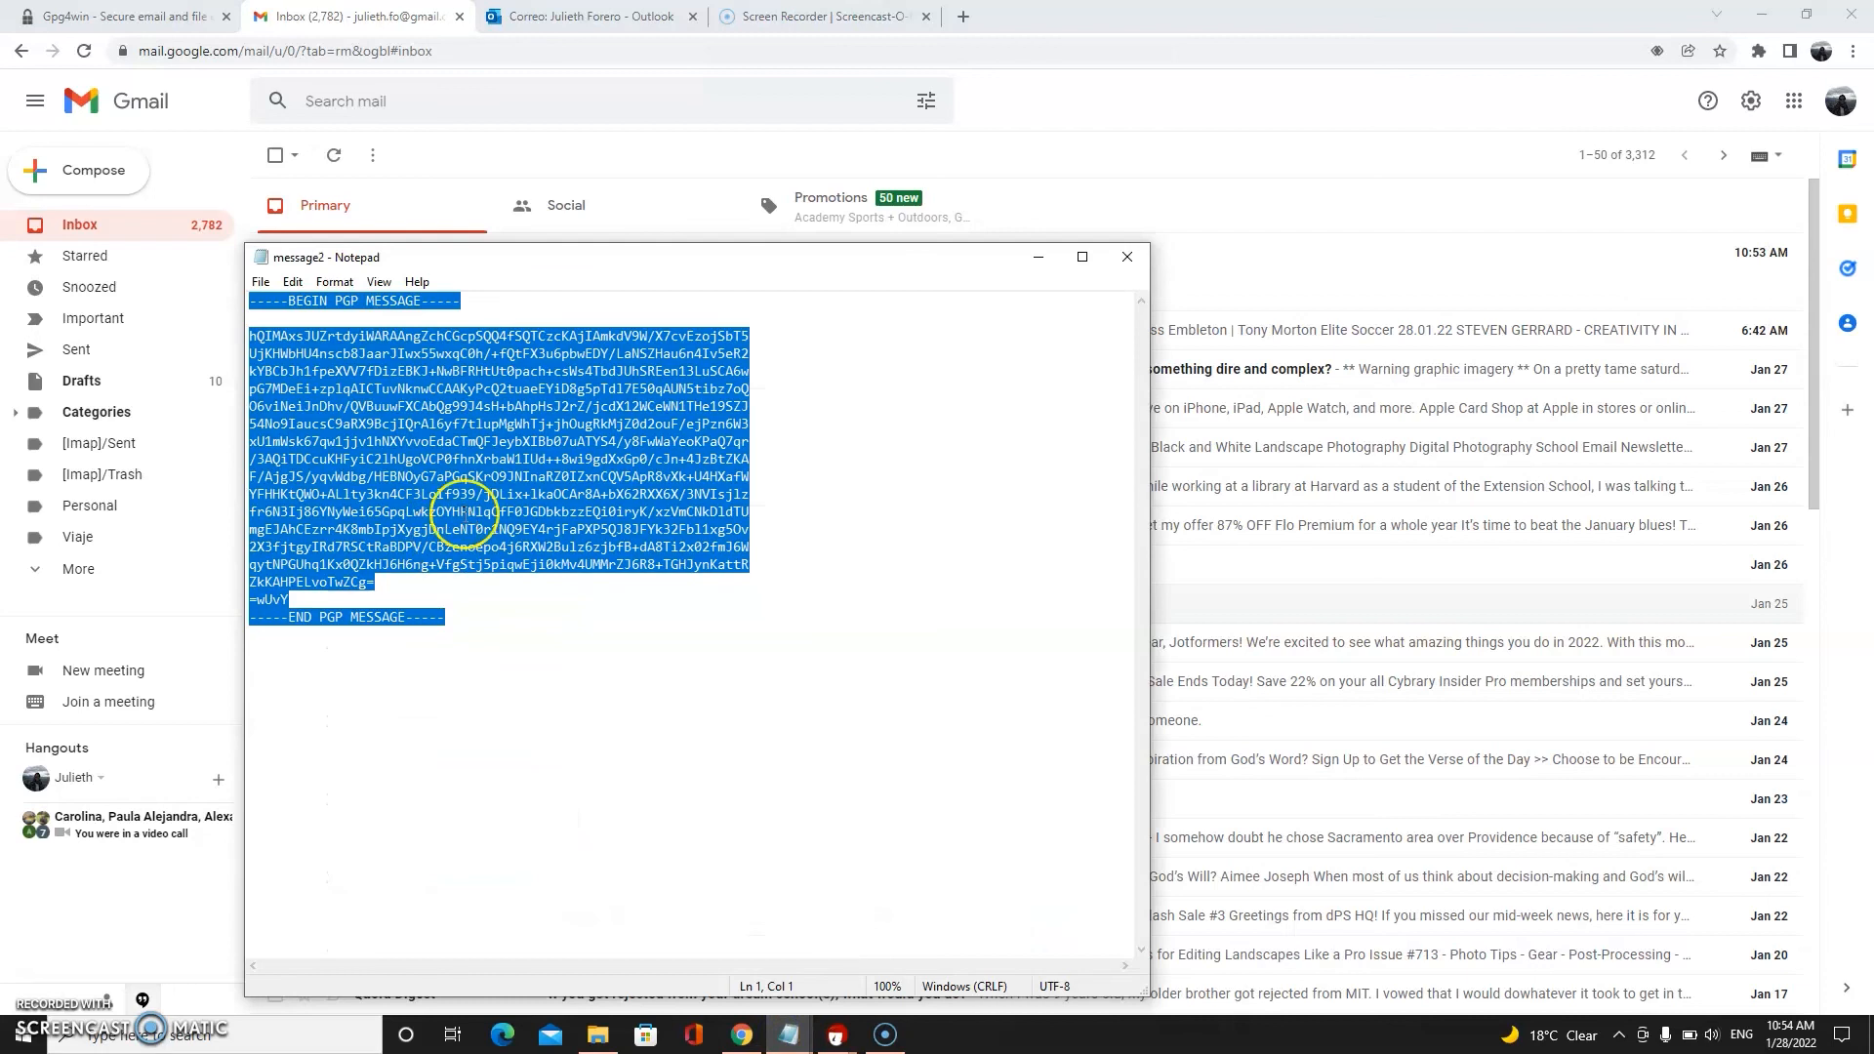
left_click(670, 613)
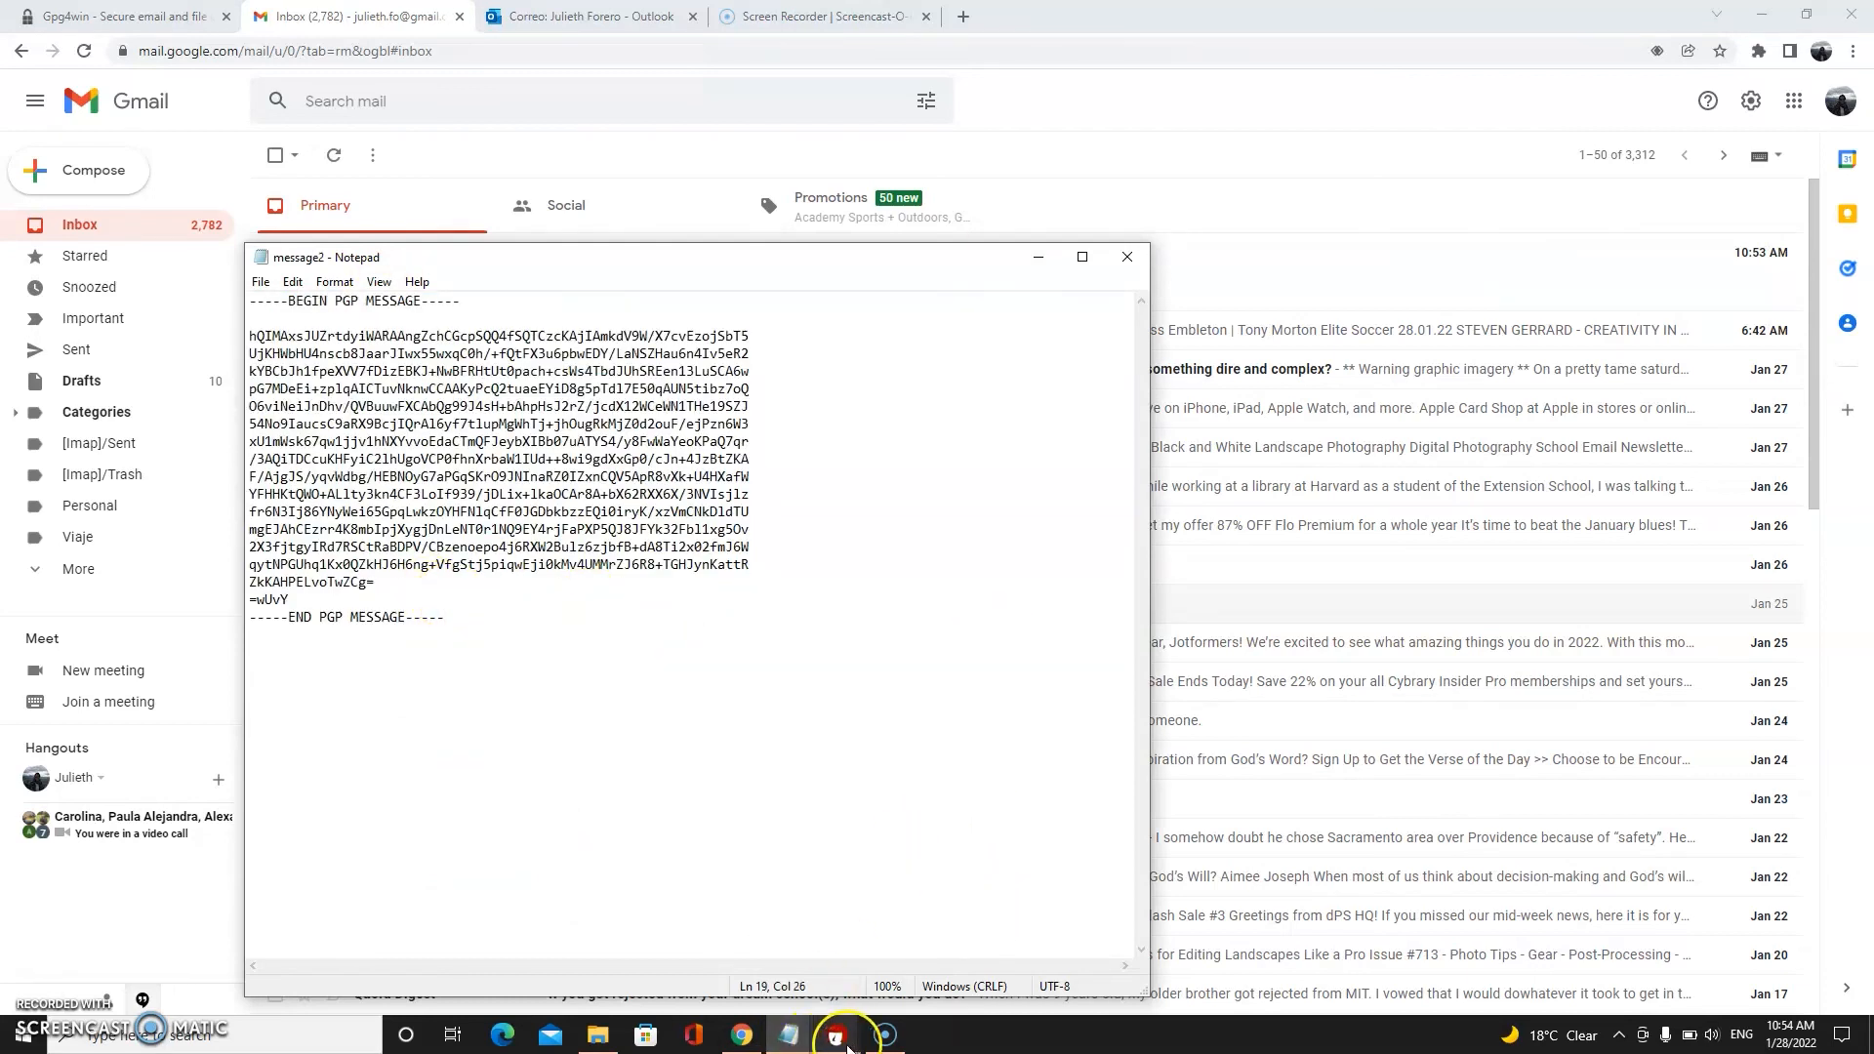
left_click_drag(503, 634, 267, 300)
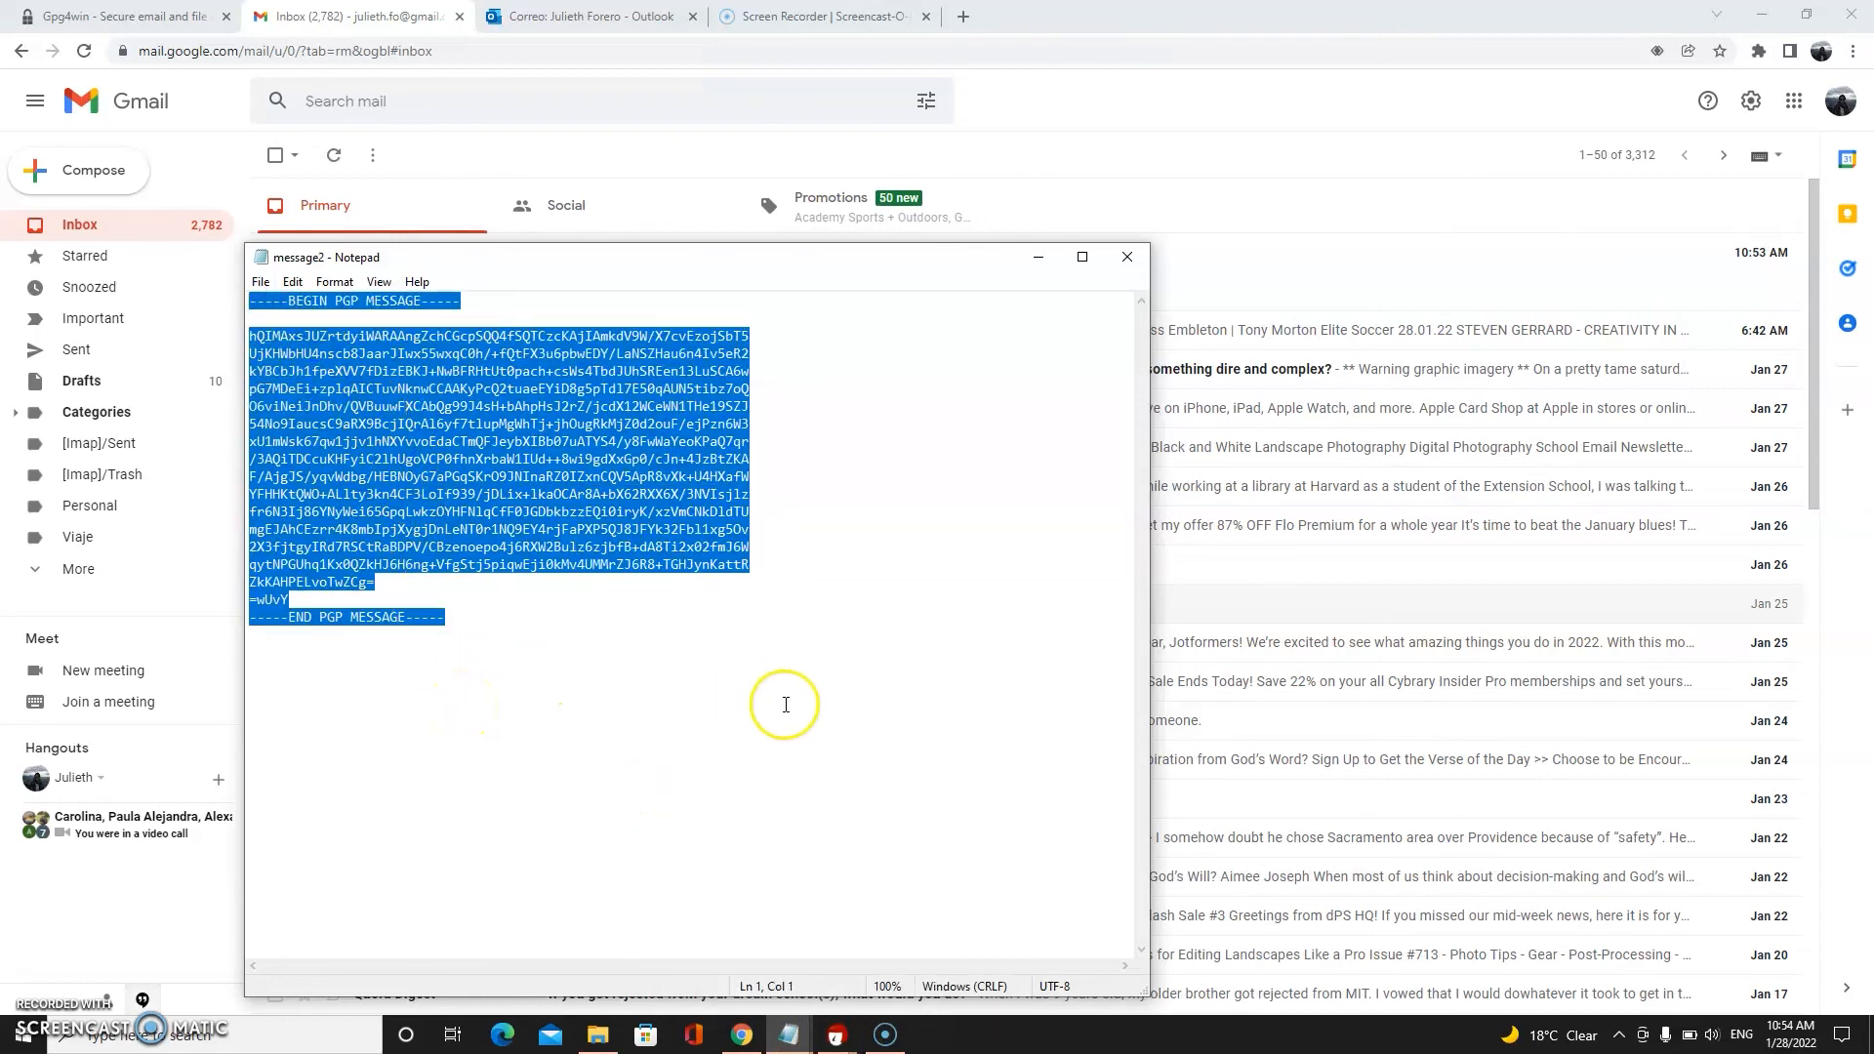
Switch to Kleopatra, close the encryption results, and open the built-in Notepad for encrypting or decrypting messages
left_click(839, 1035)
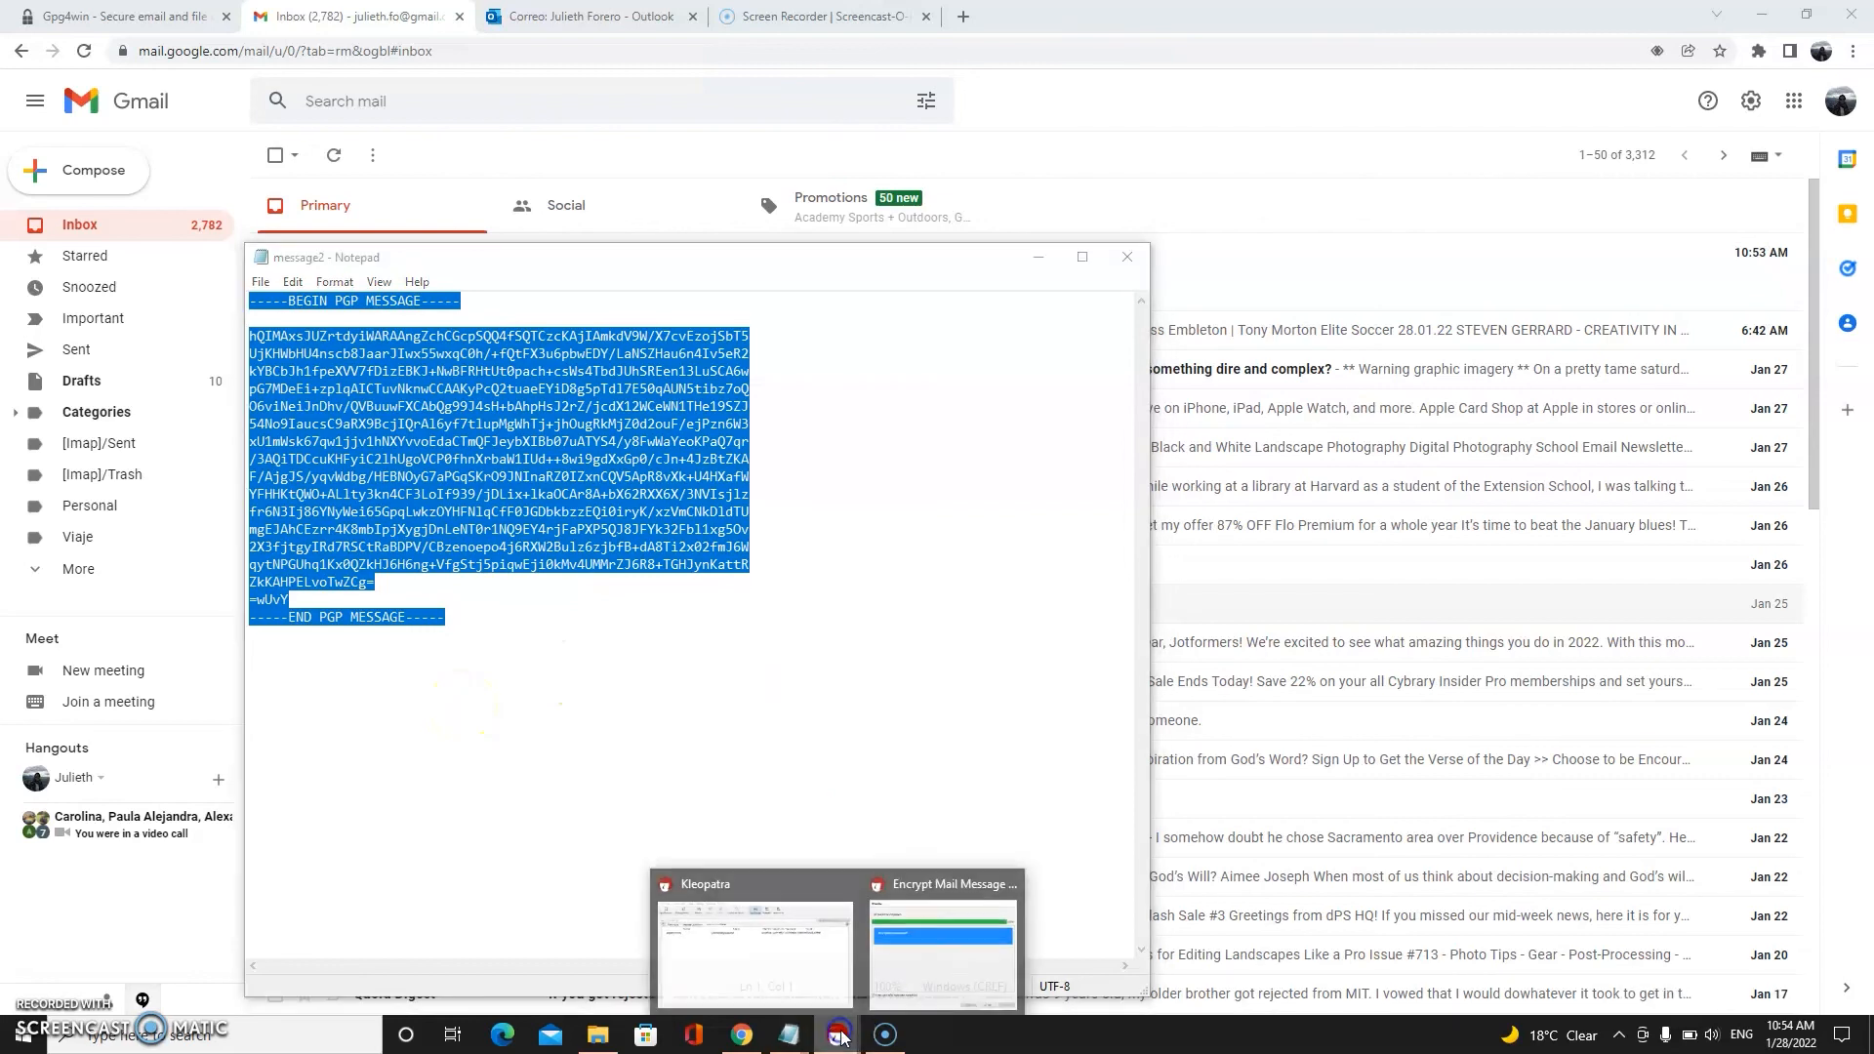
left_click(881, 993)
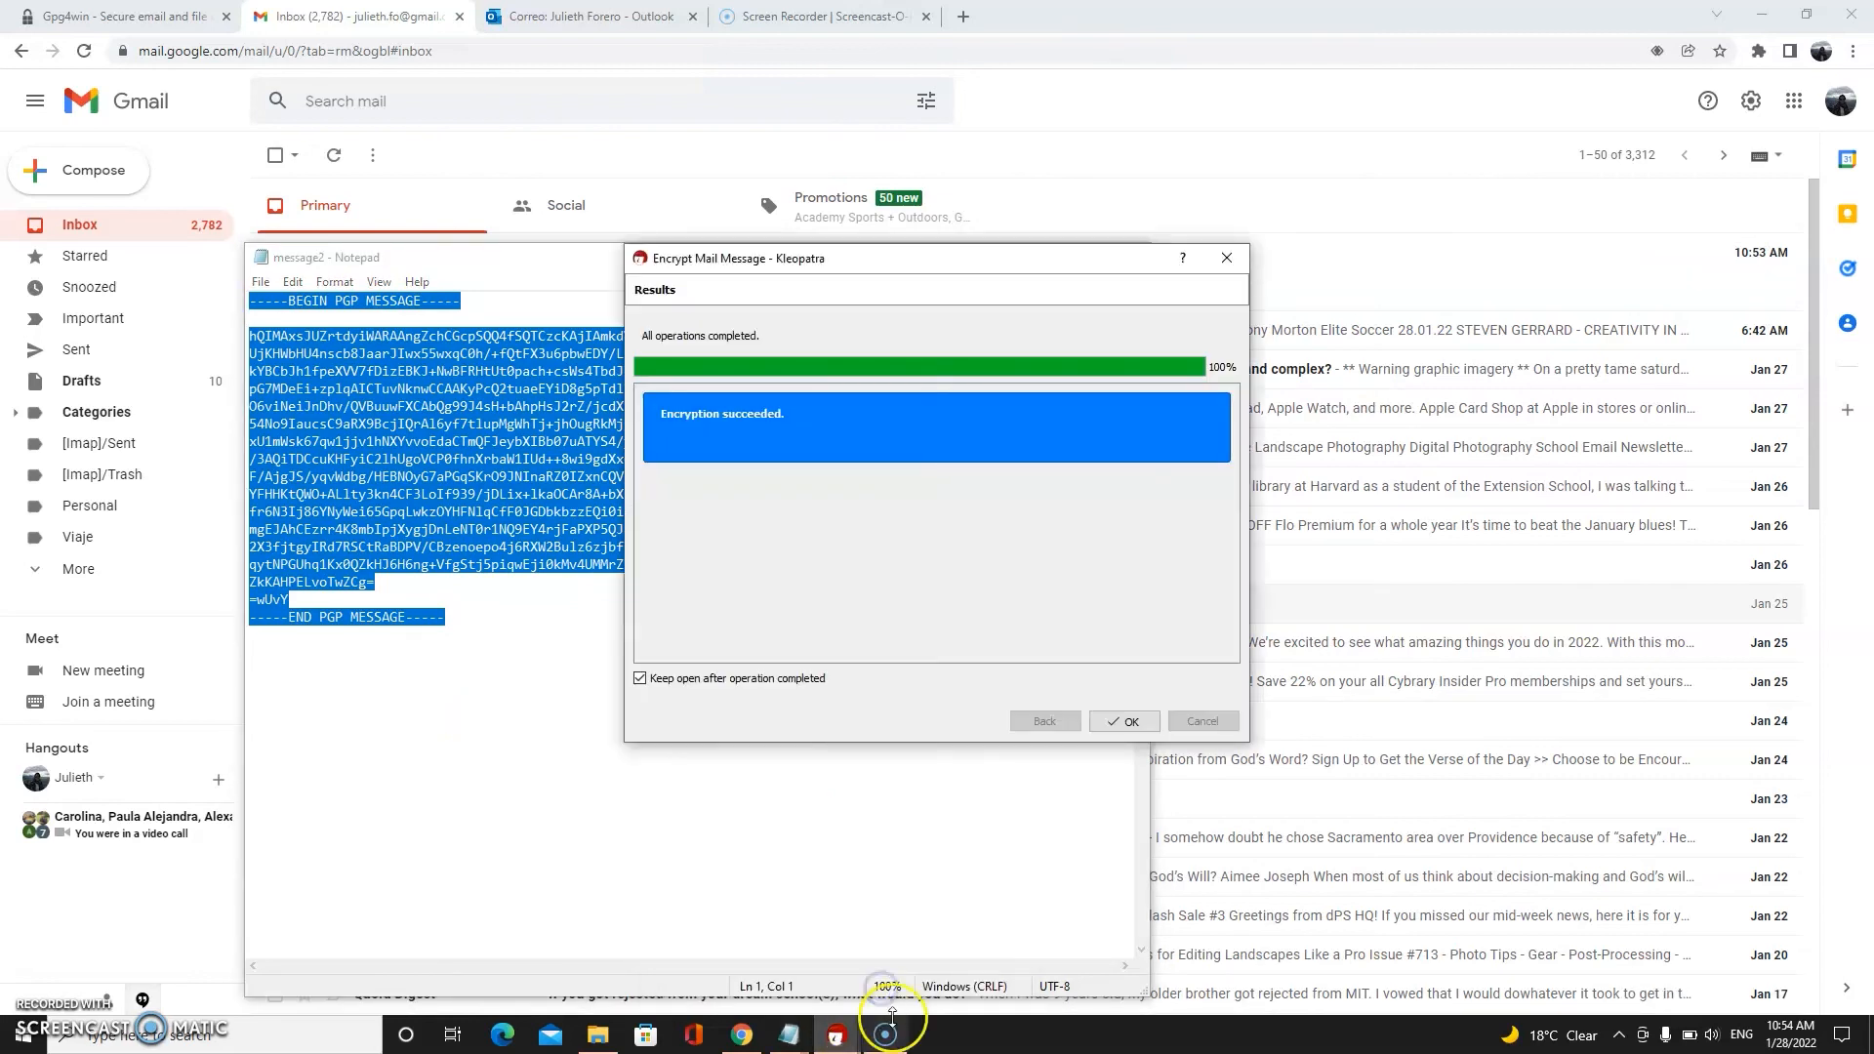
left_click(1132, 719)
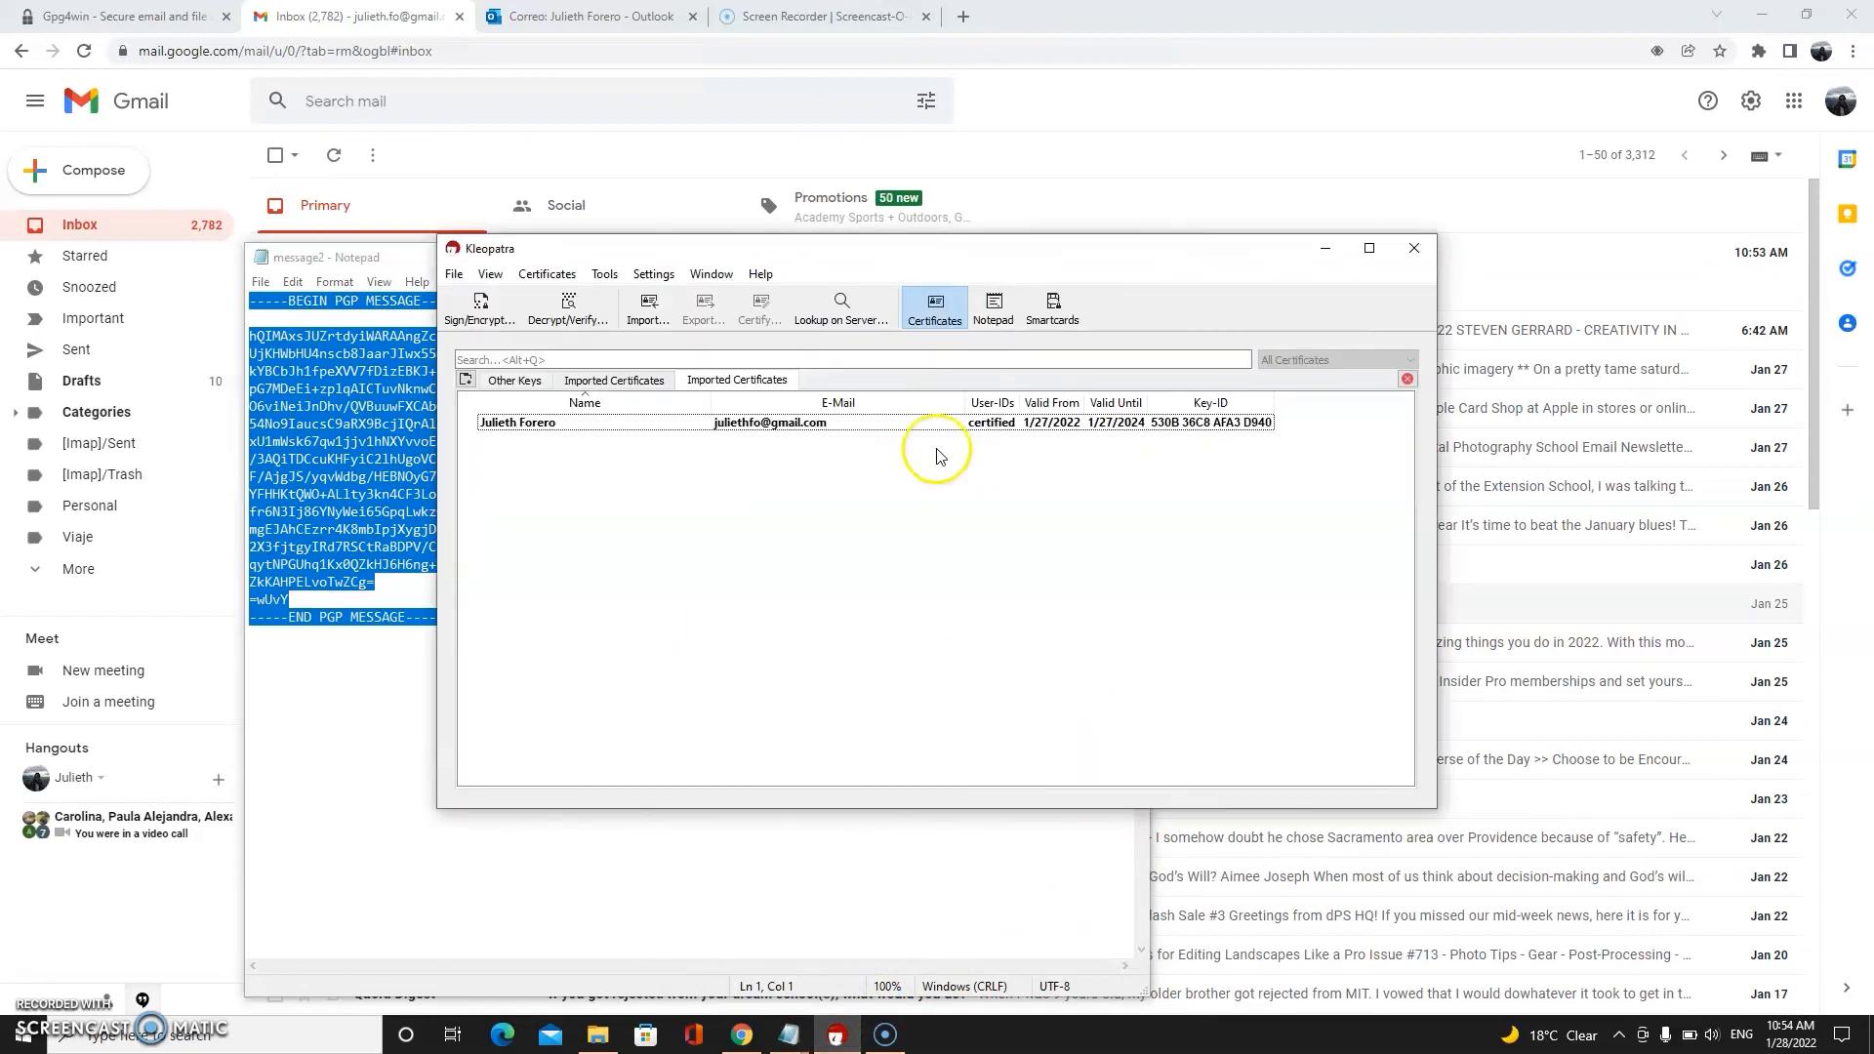
left_click(994, 310)
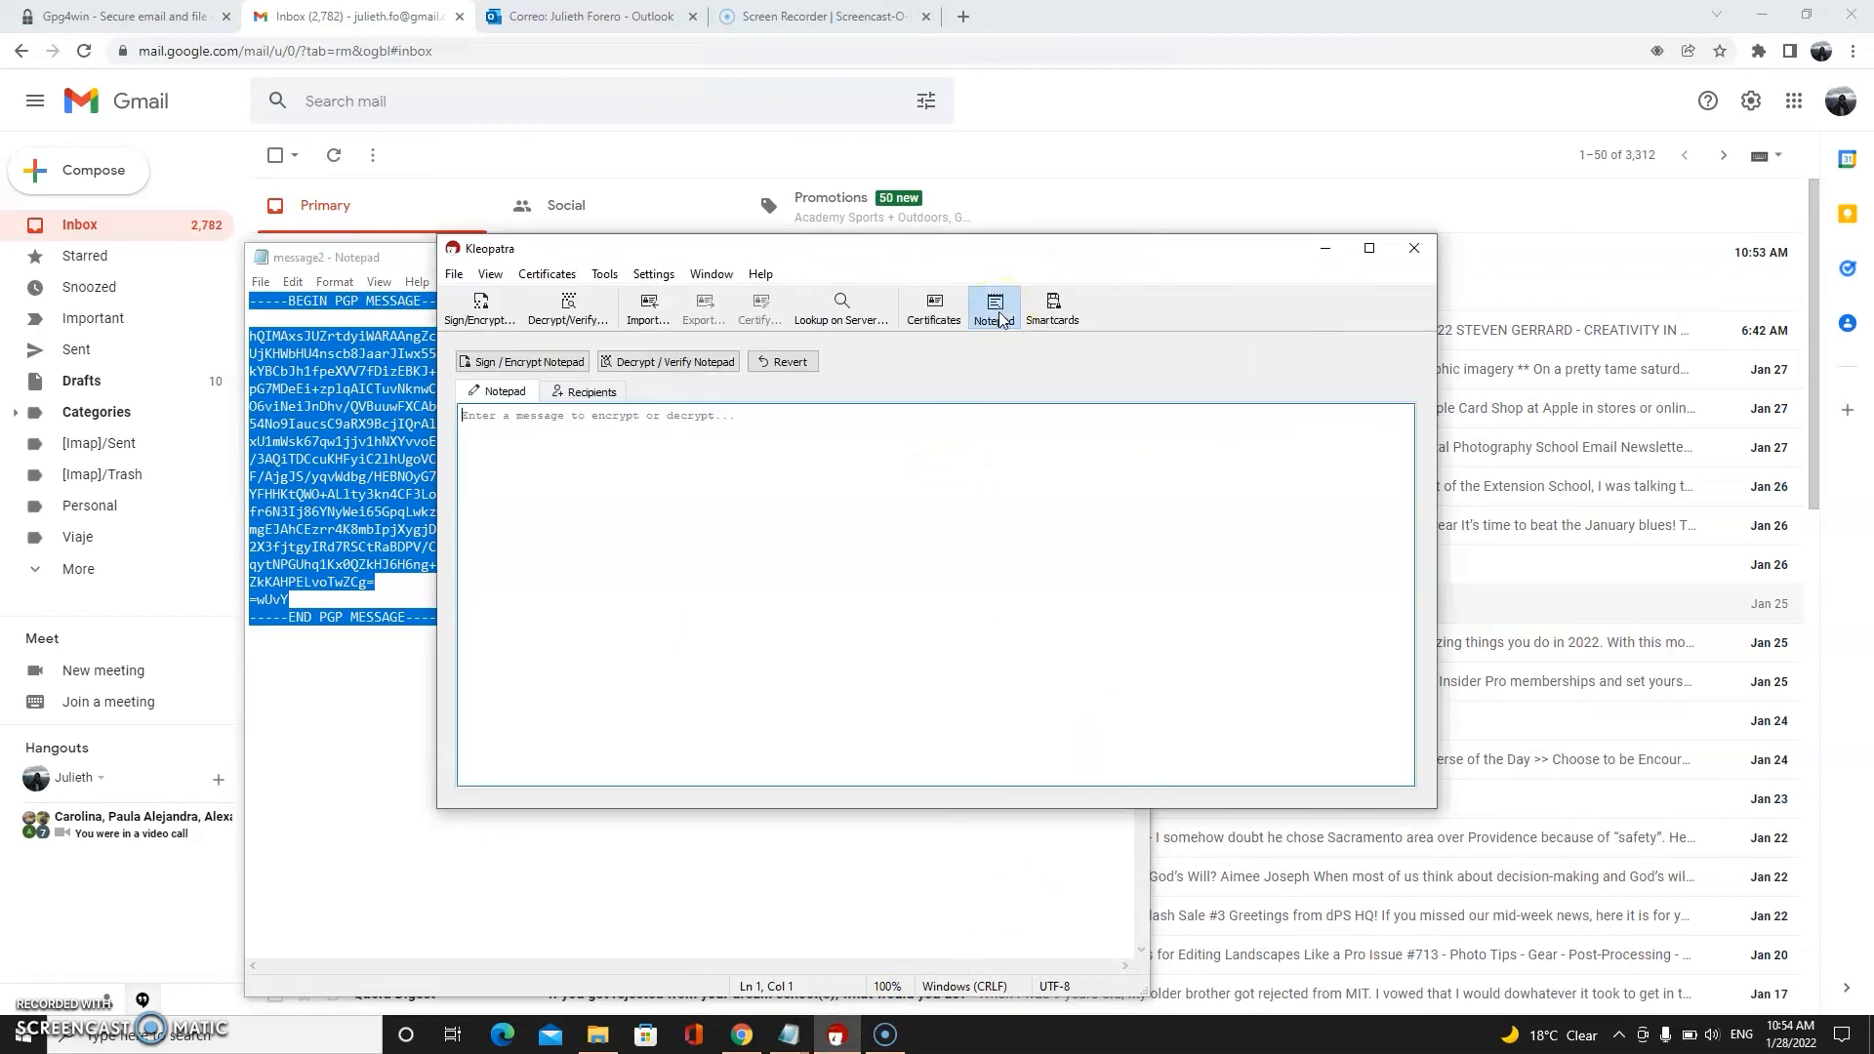
Paste the copied PGP message into the empty notepad and start decrypting and verifying it
right_click(714, 477)
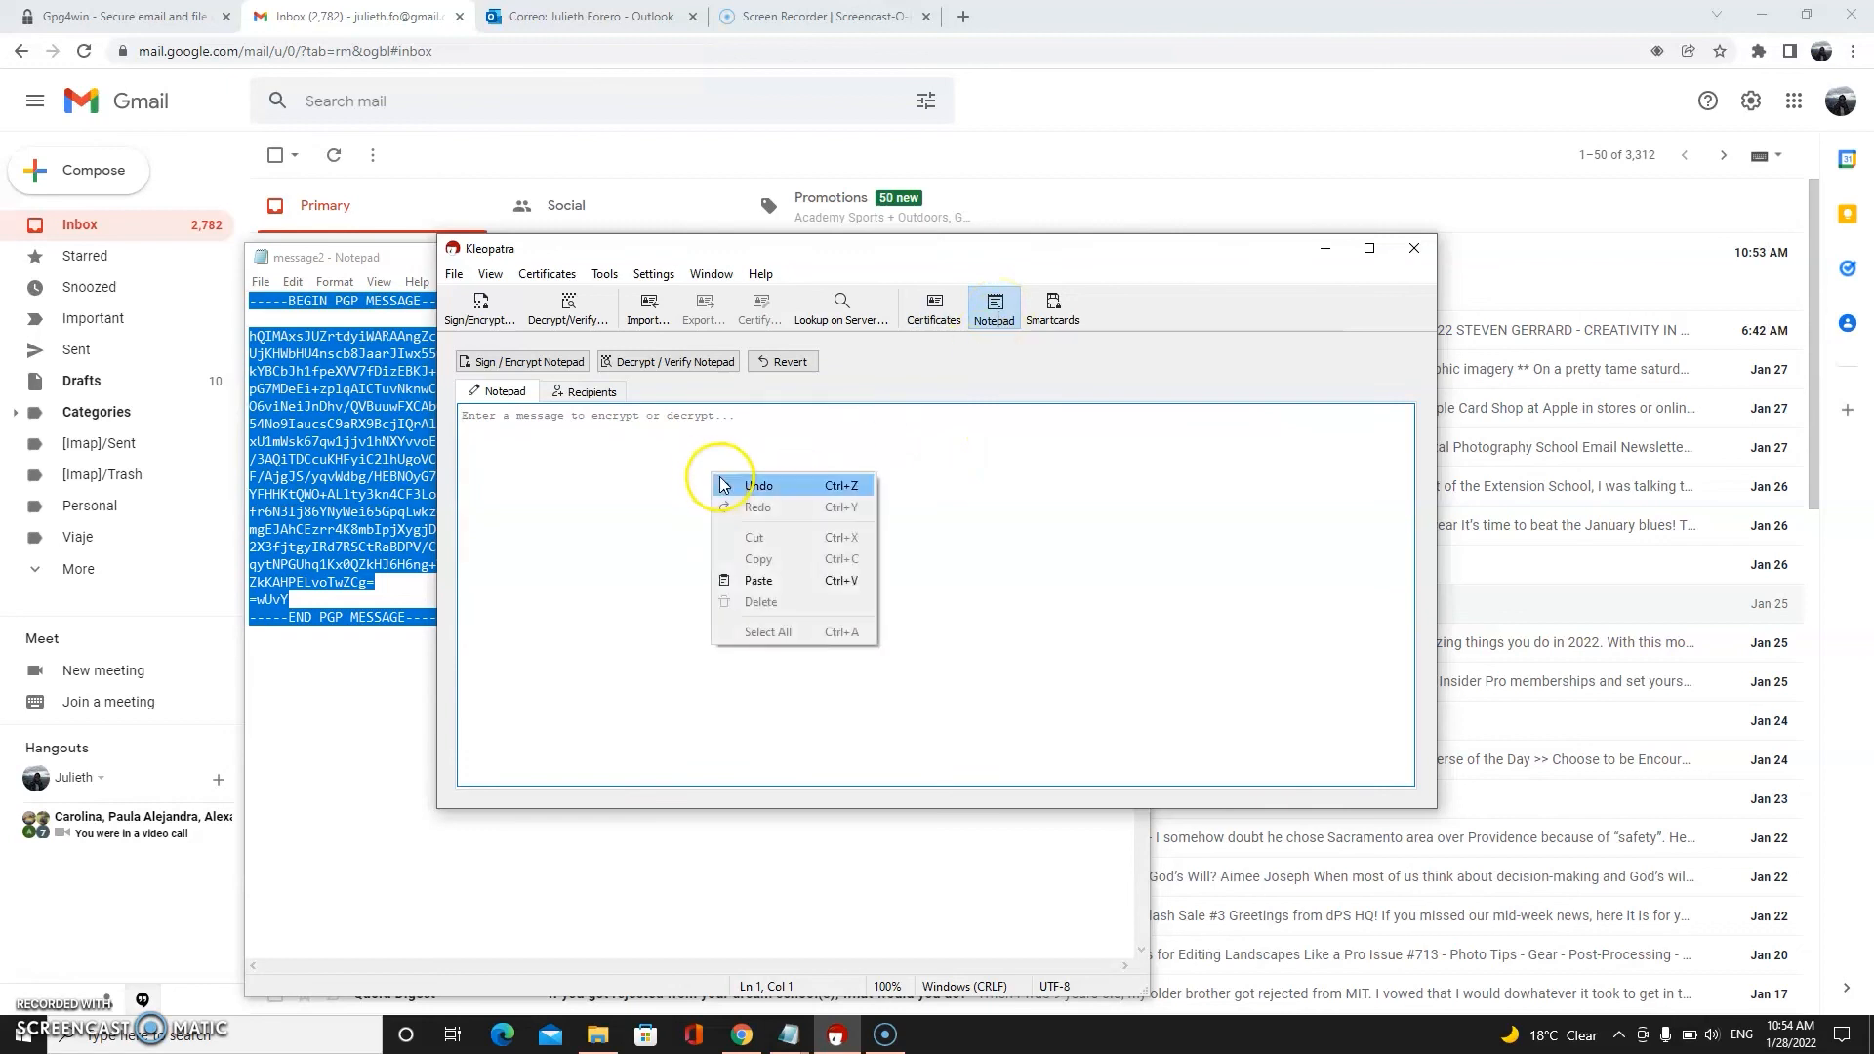
left_click(771, 581)
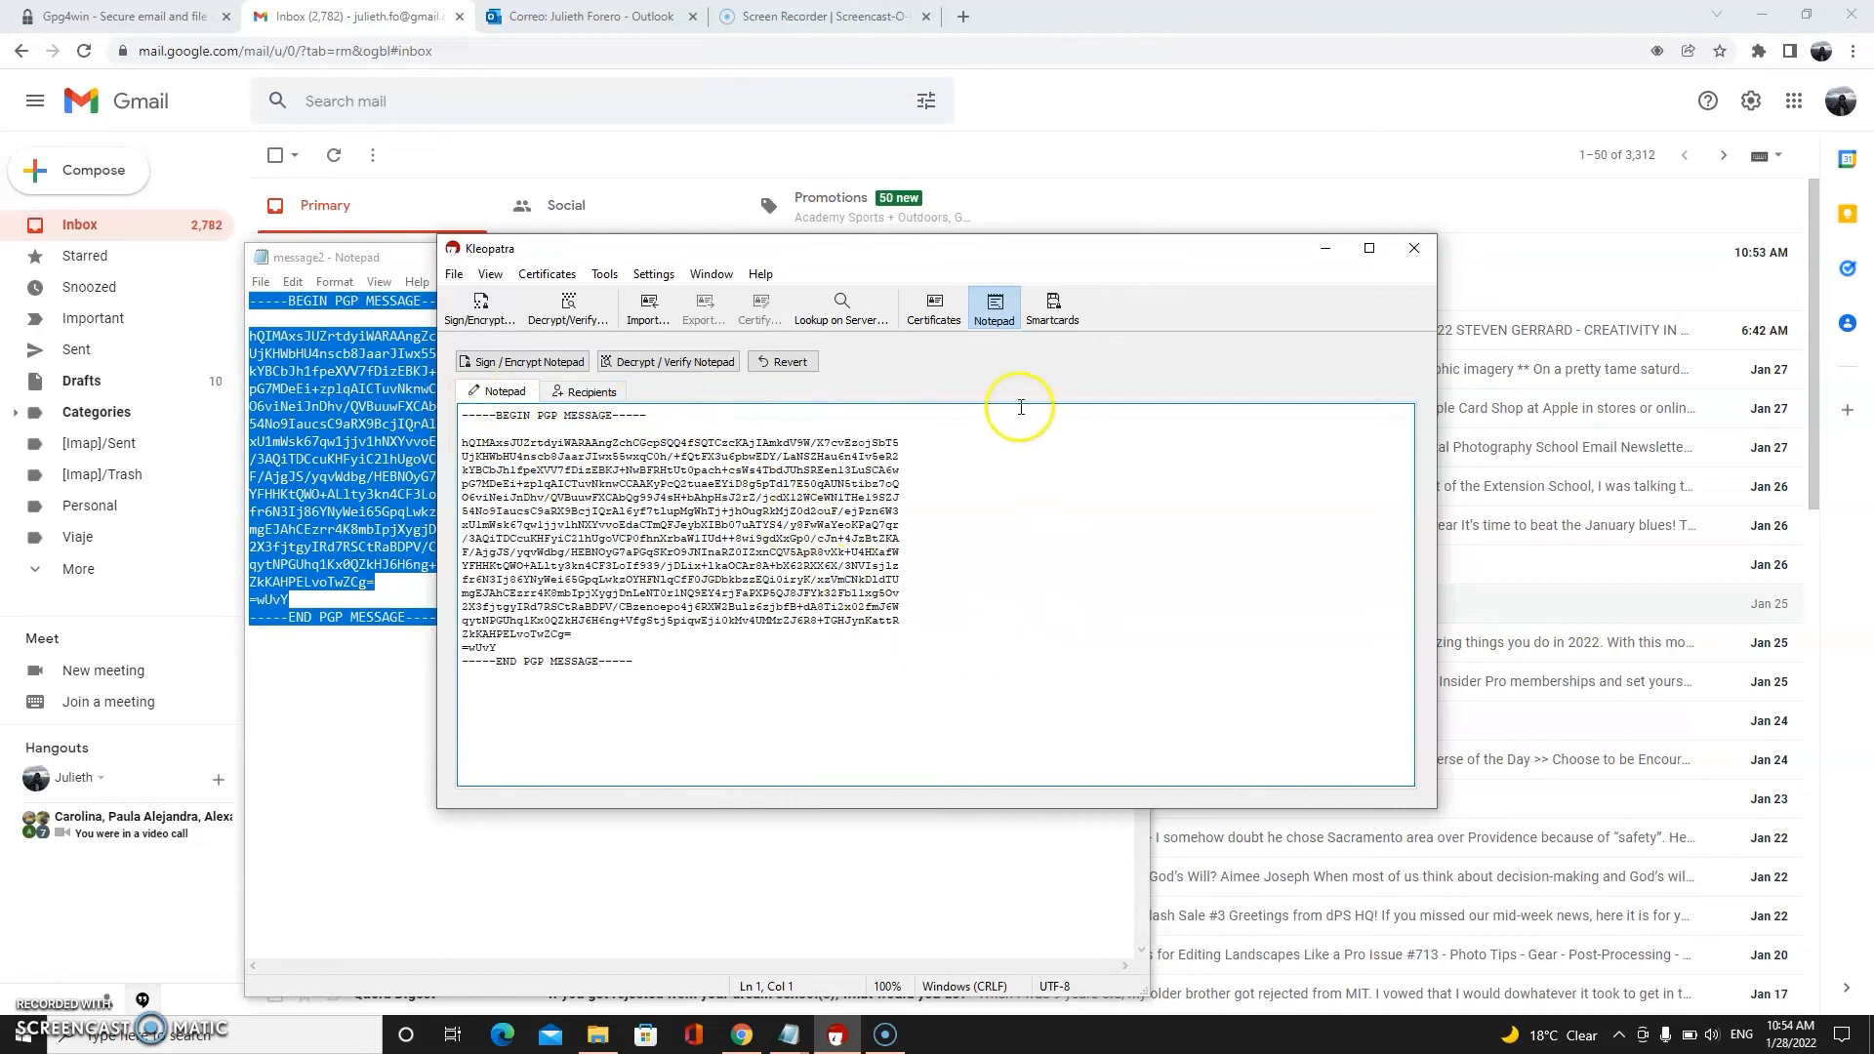
left_click(687, 364)
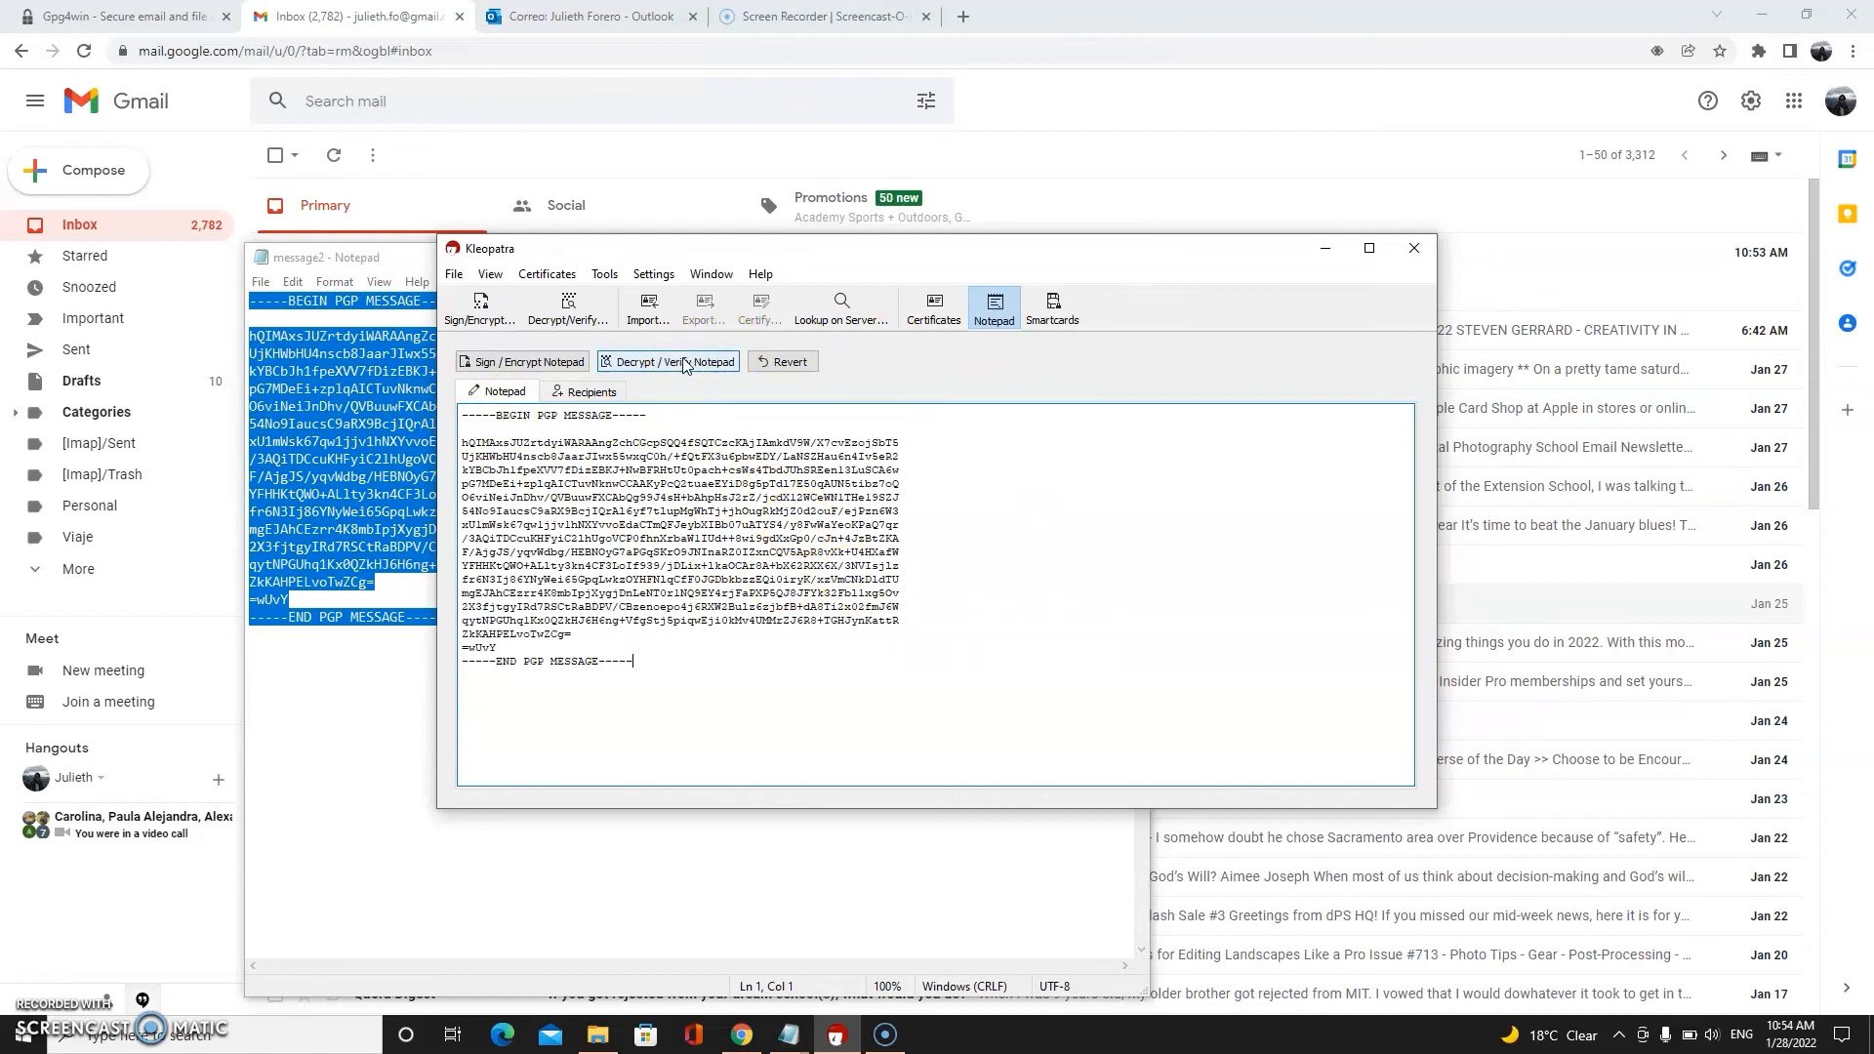
left_click(687, 364)
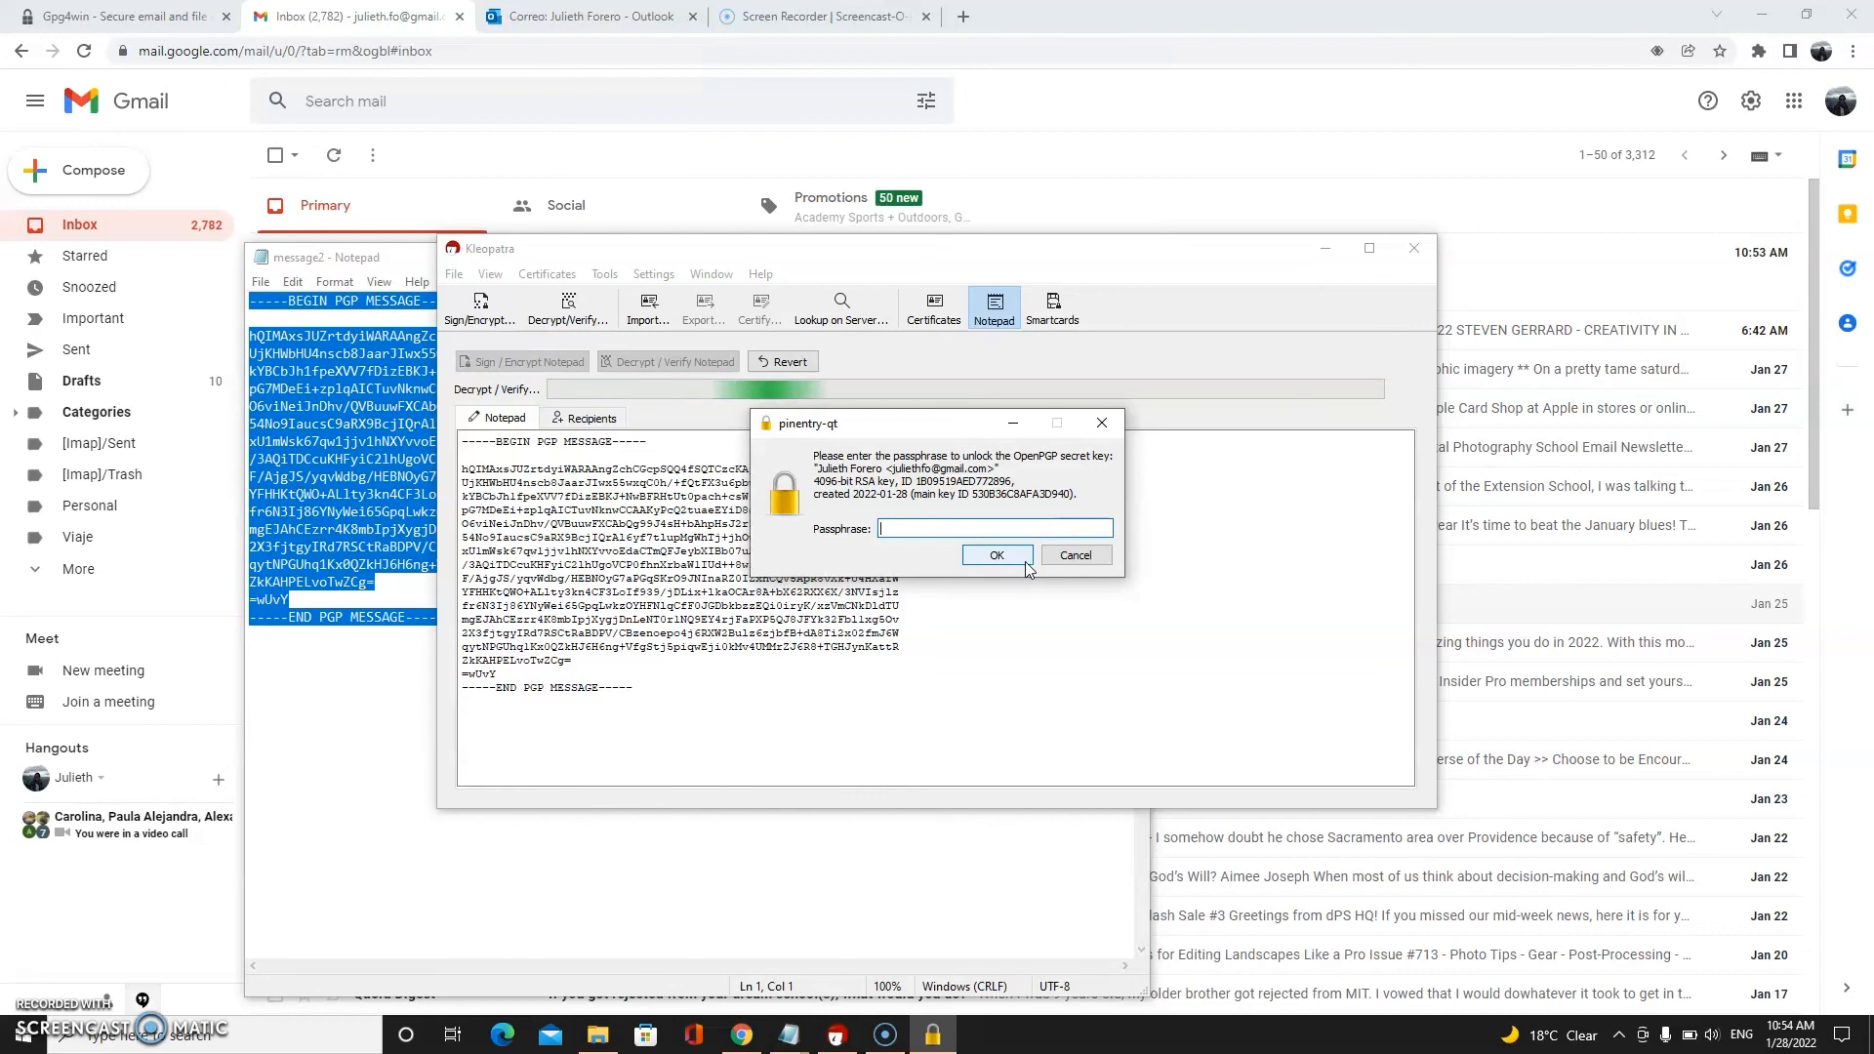
Enter the OpenPGP secret key's passphrase and confirm it to unlock the key for decrypting the message
type("•••")
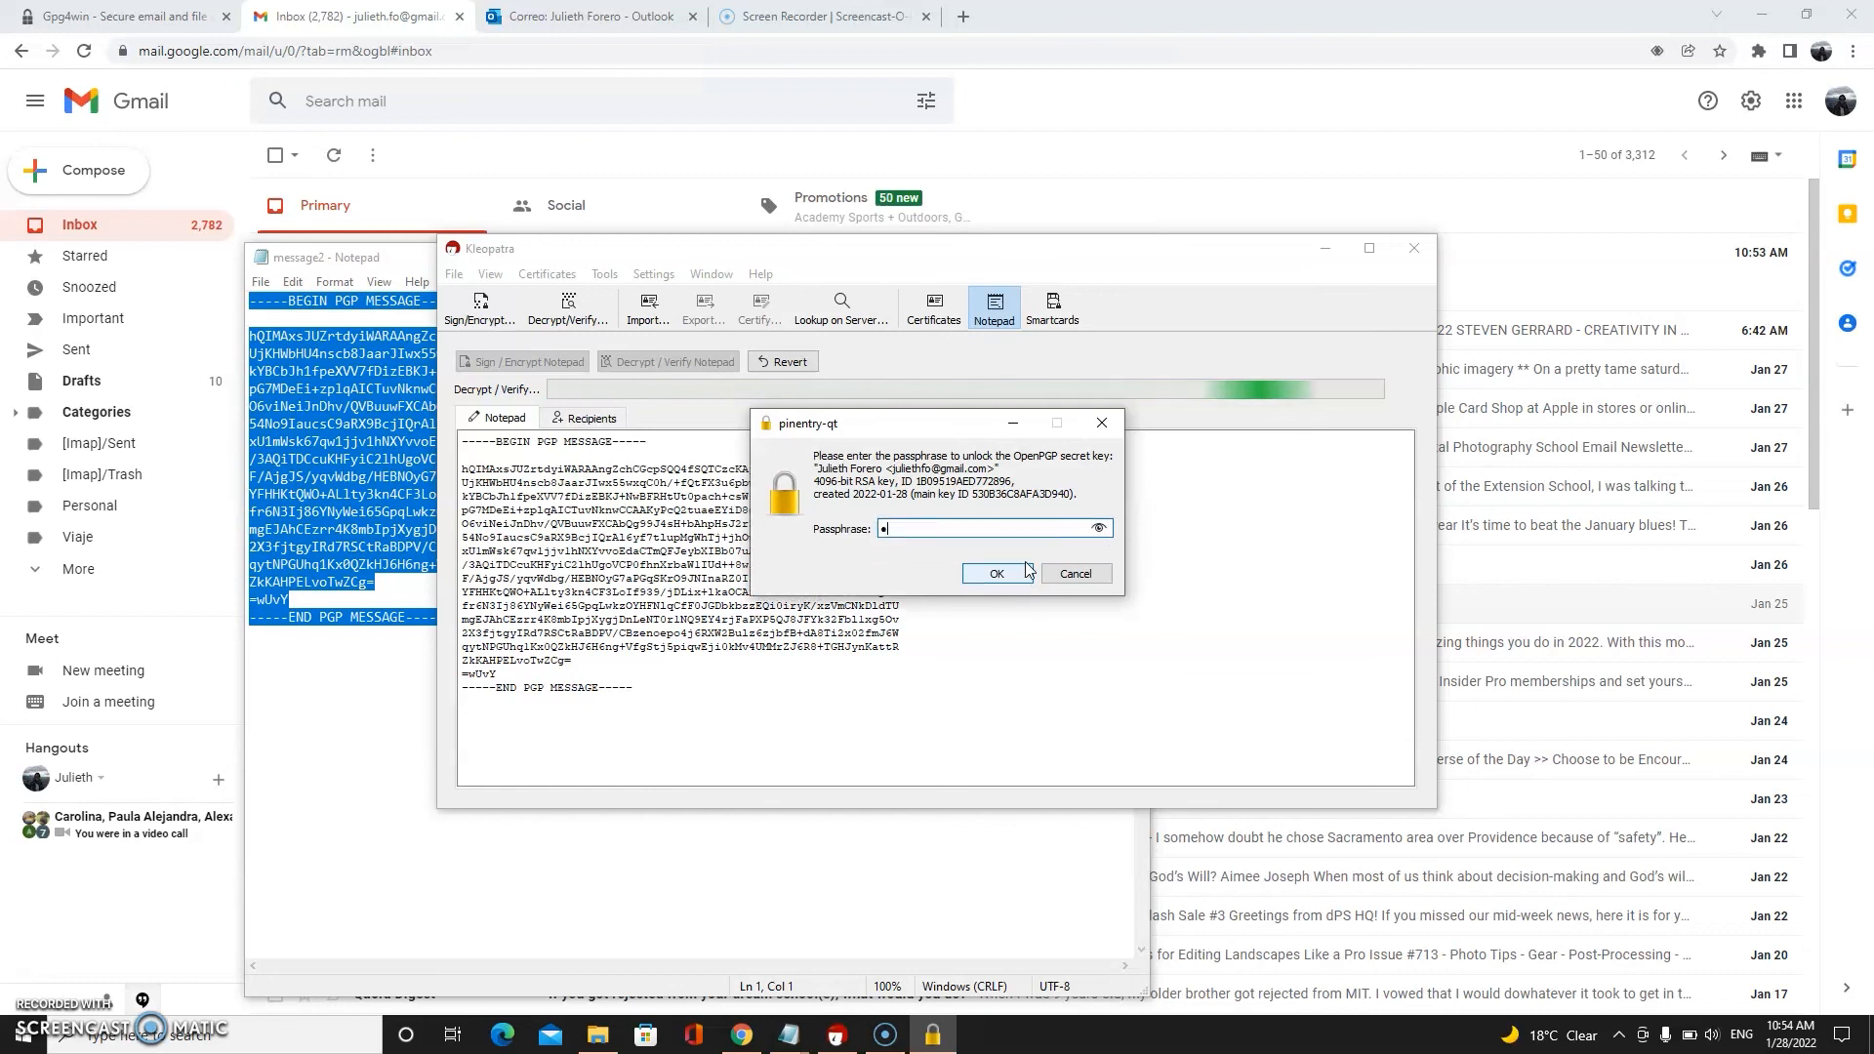
type("•••••")
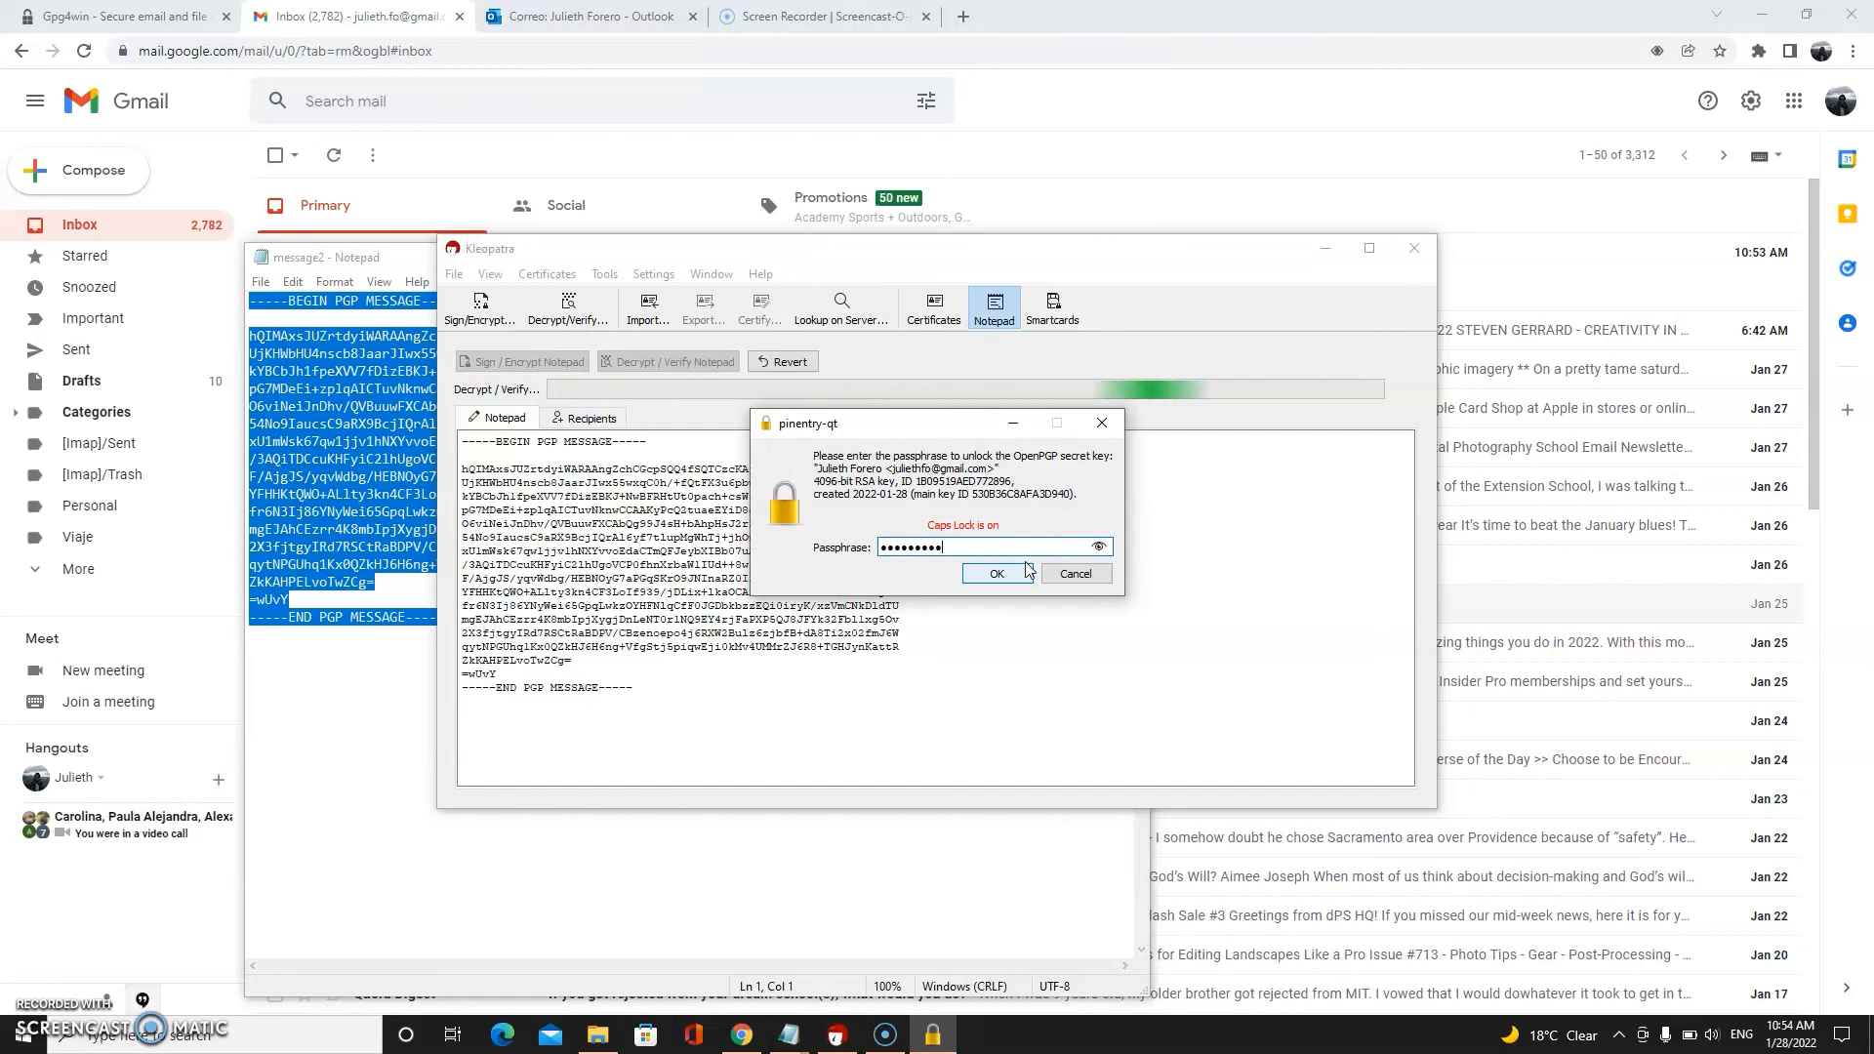
key("Caps_Lock")
type("••")
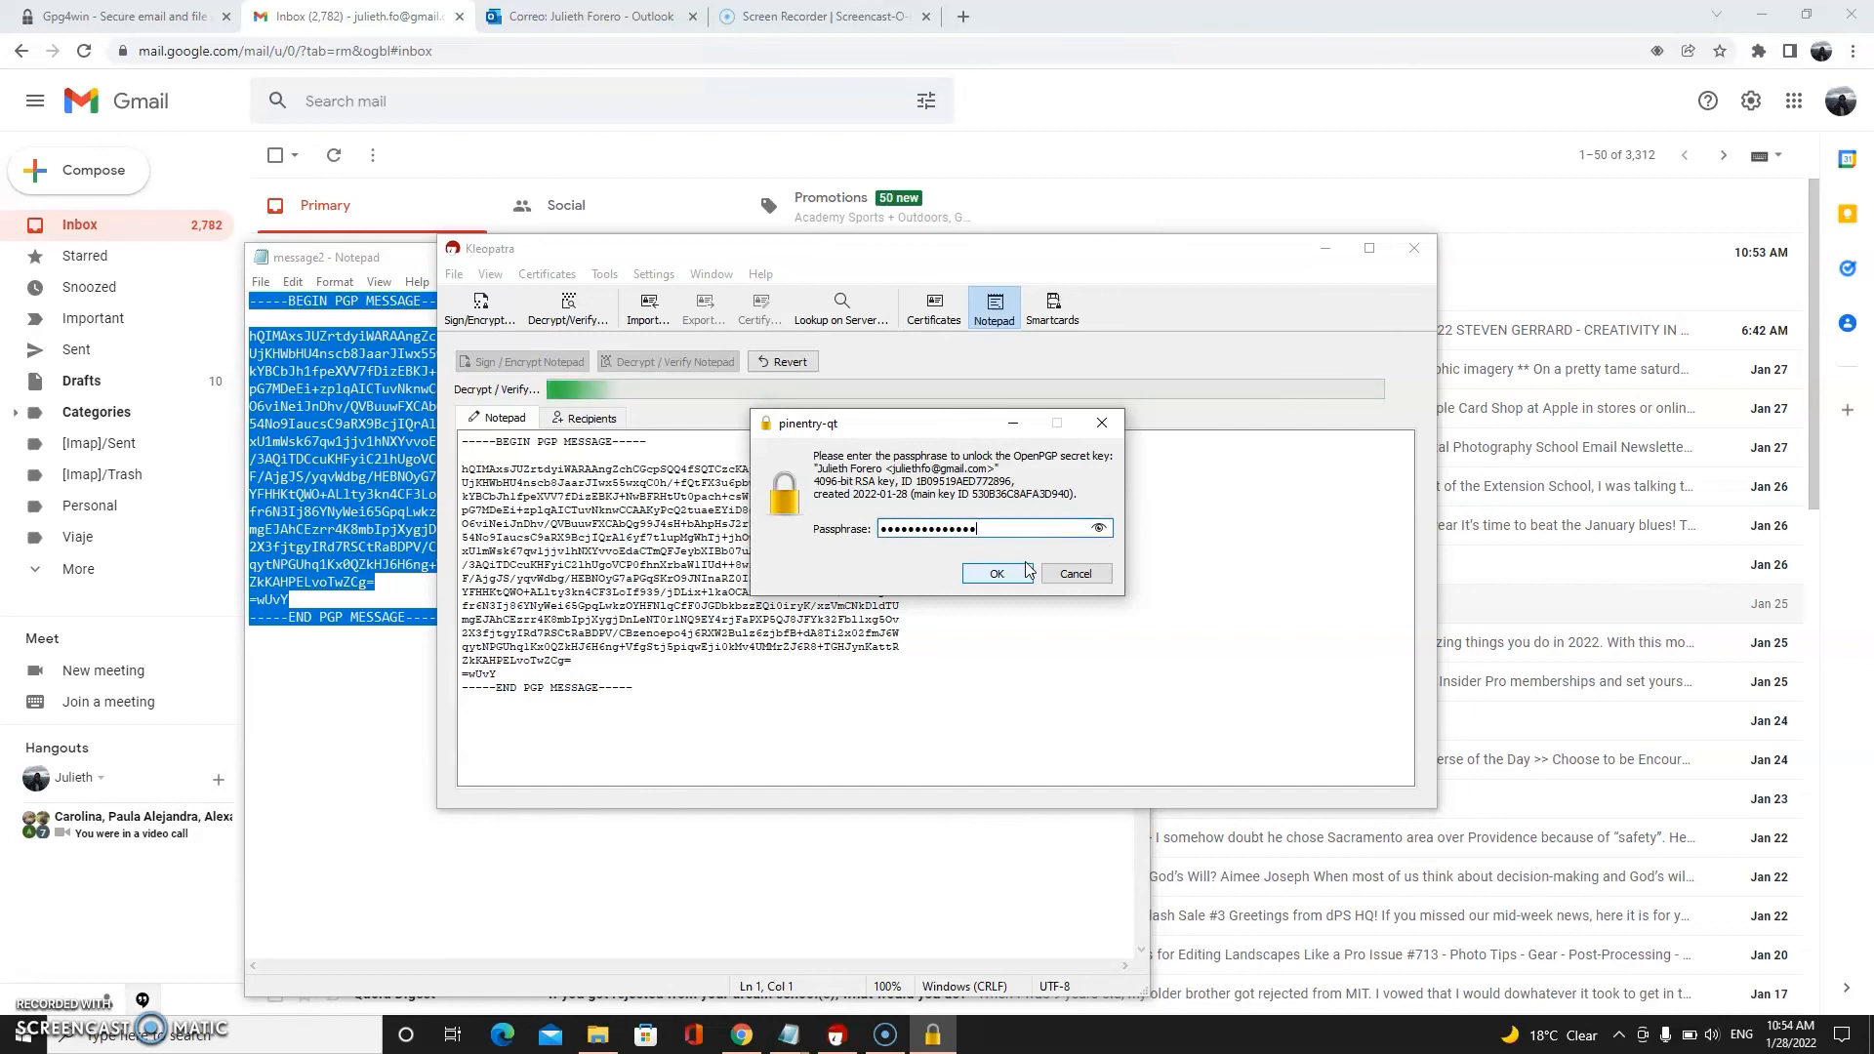
type("••")
left_click(1025, 570)
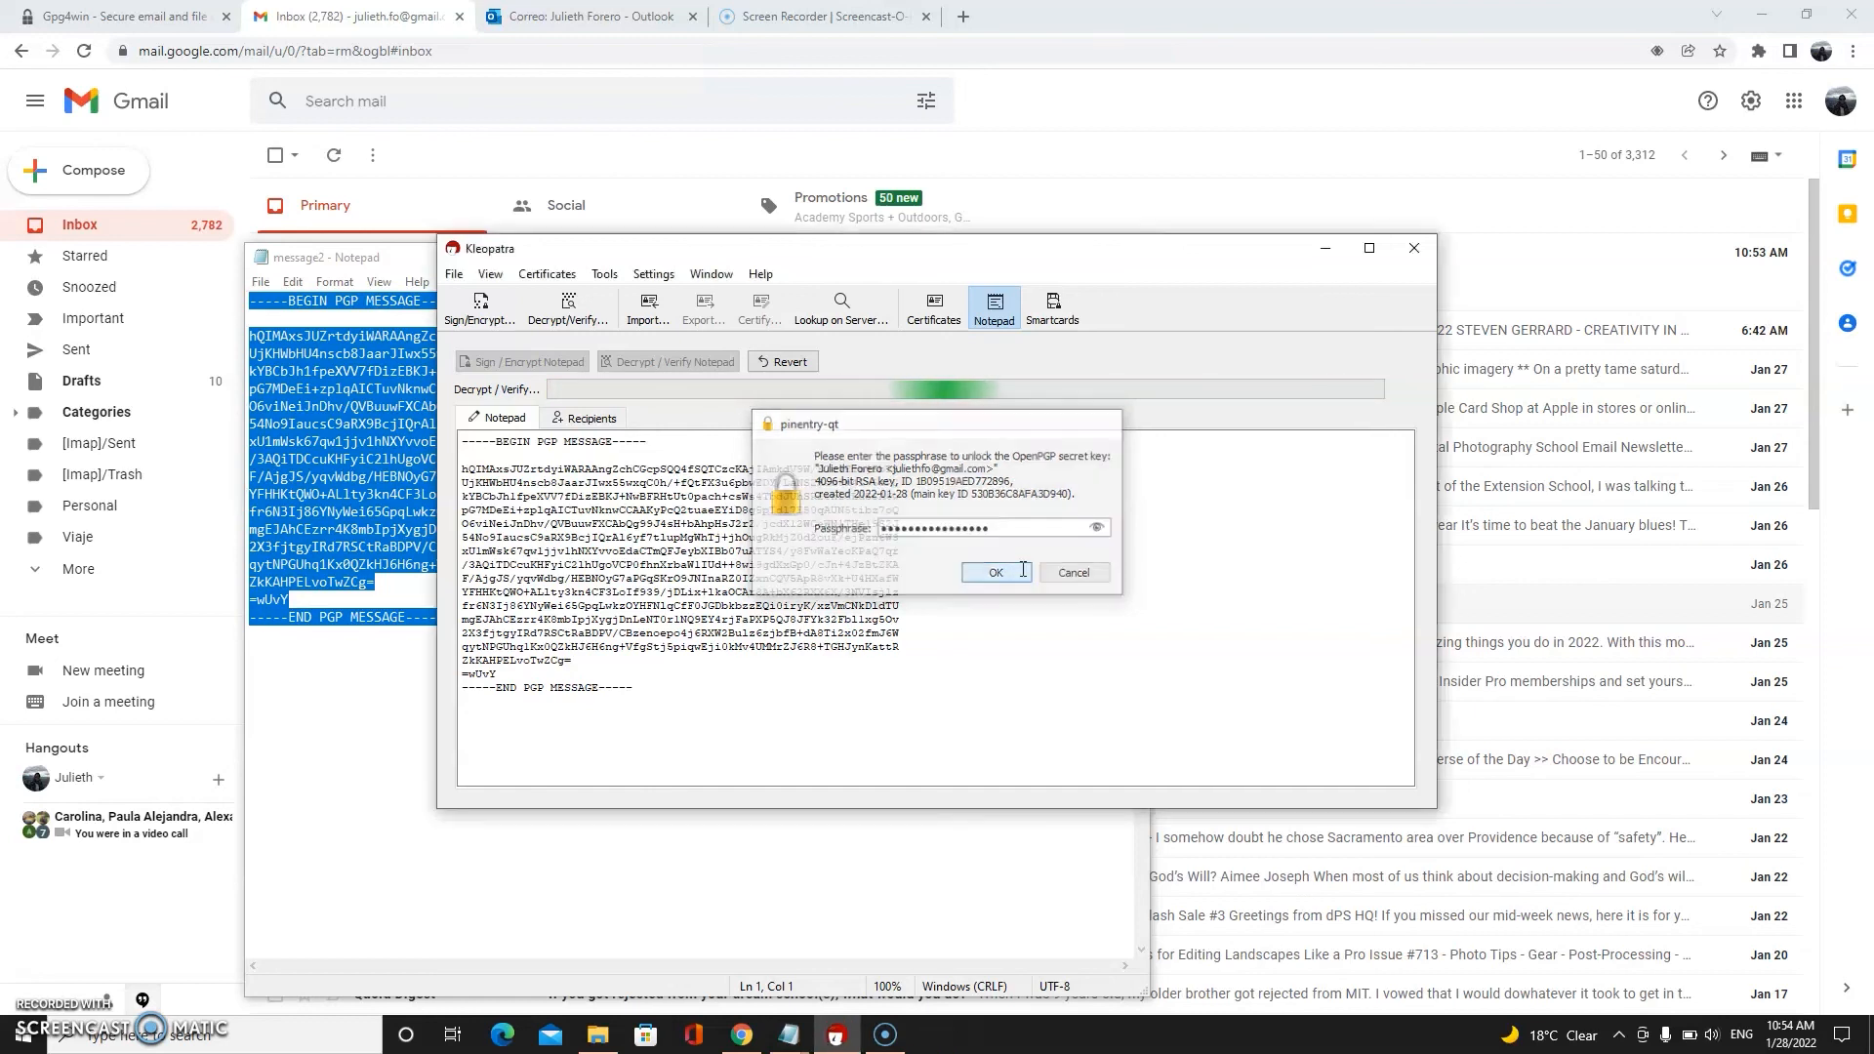